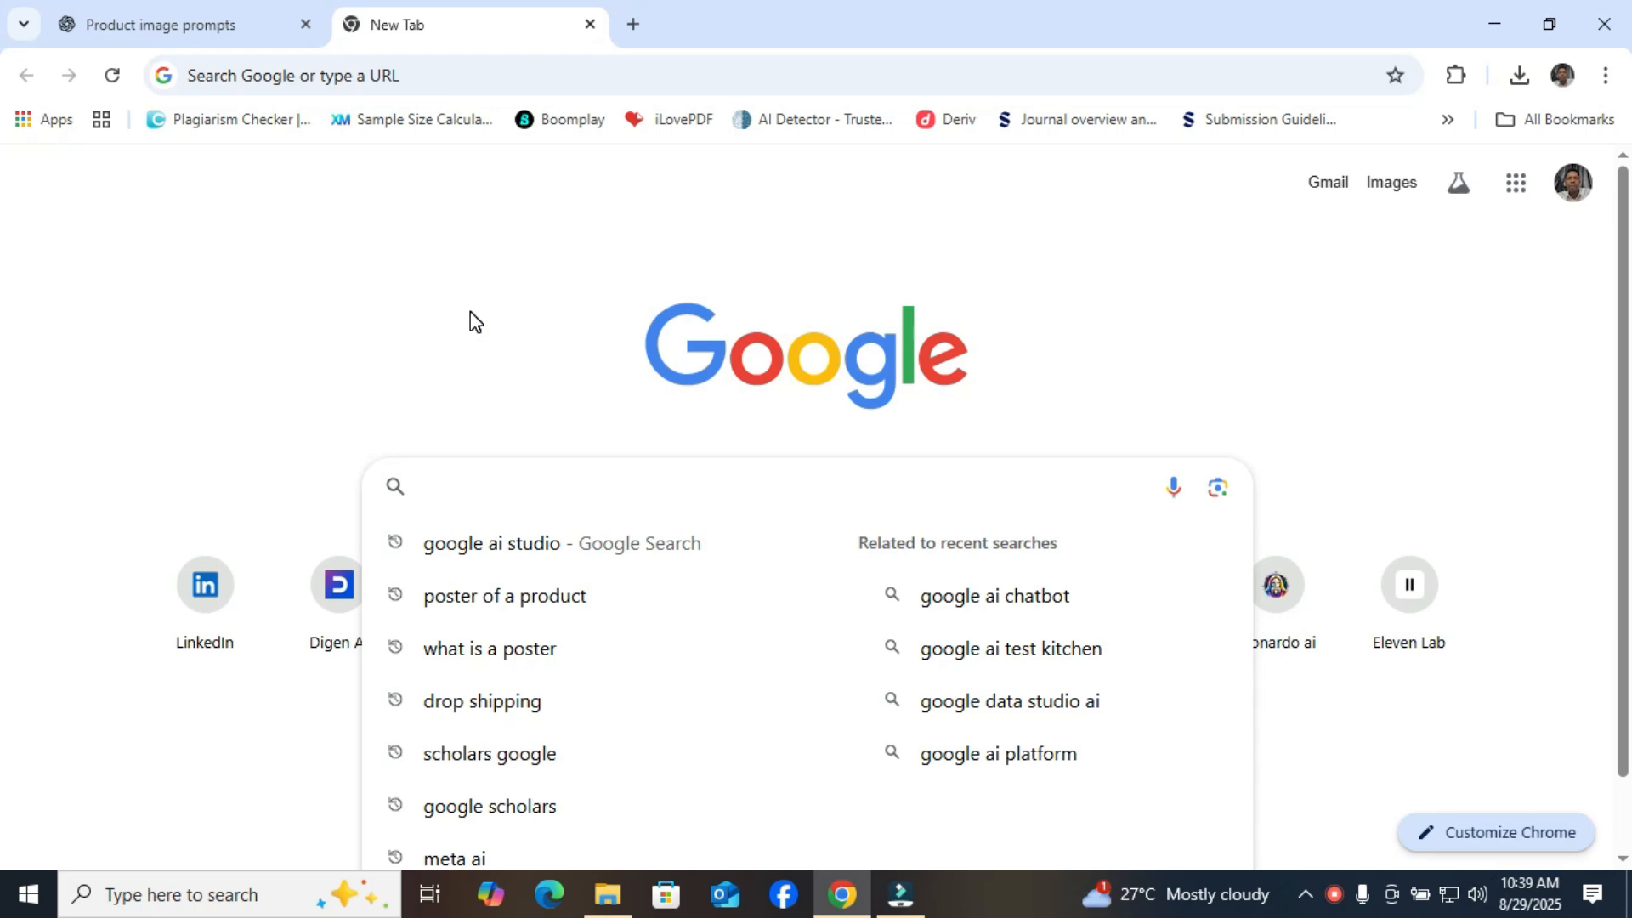
Step: Search the web for "google ai studio" and open Google AI Studio
{"action": "type", "text": "goog"}
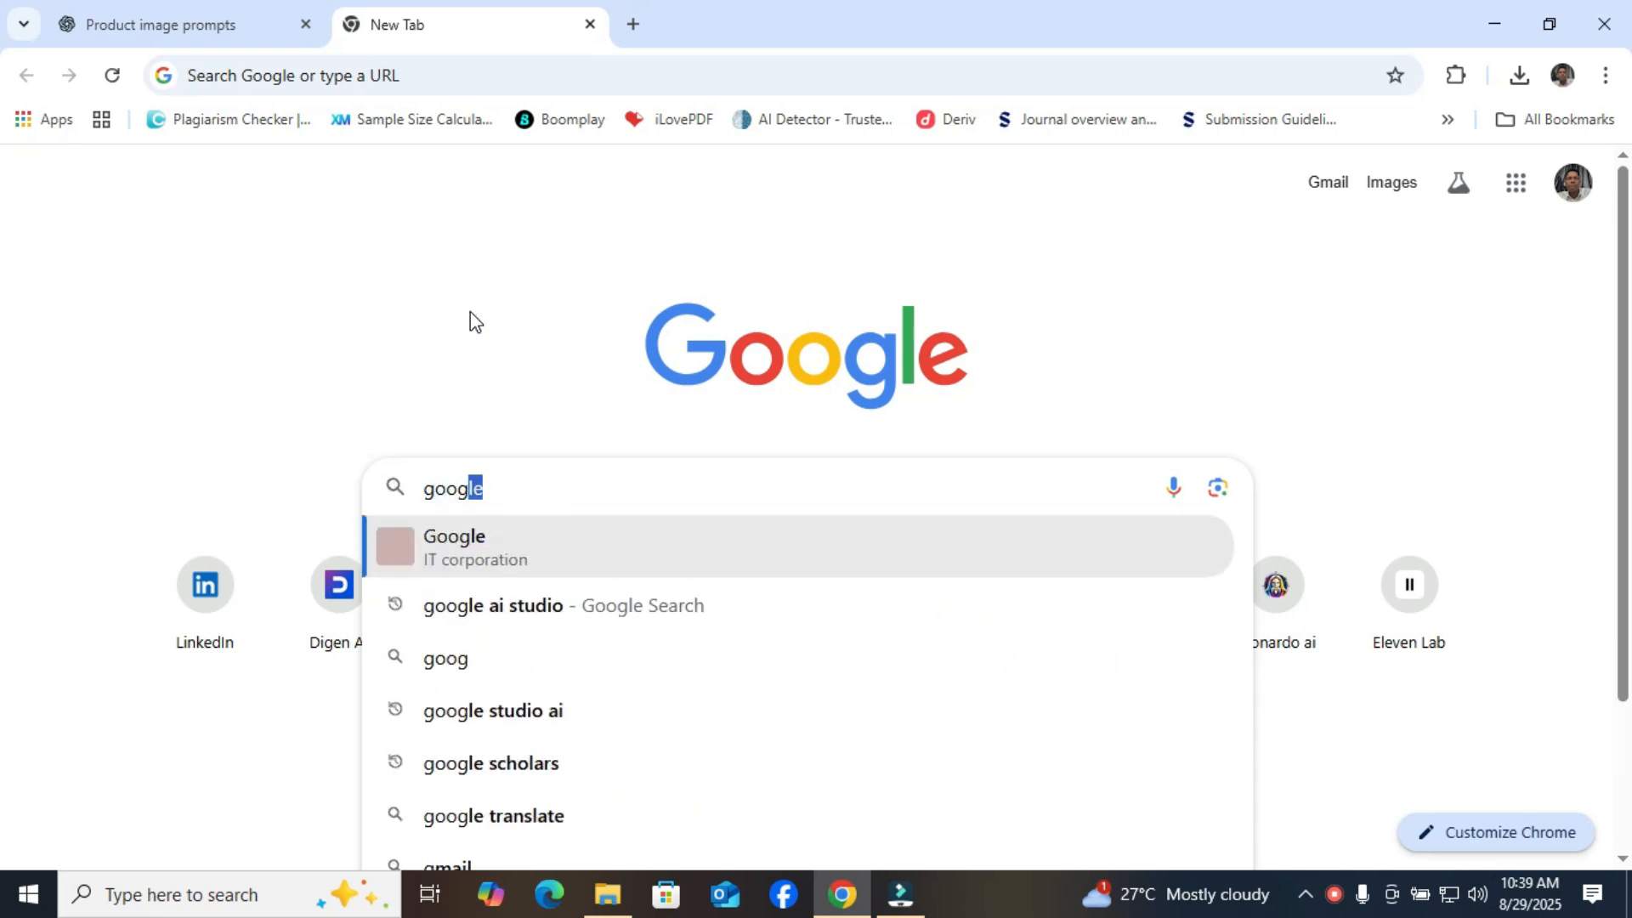
{"action": "type", "text": "le ai studi"}
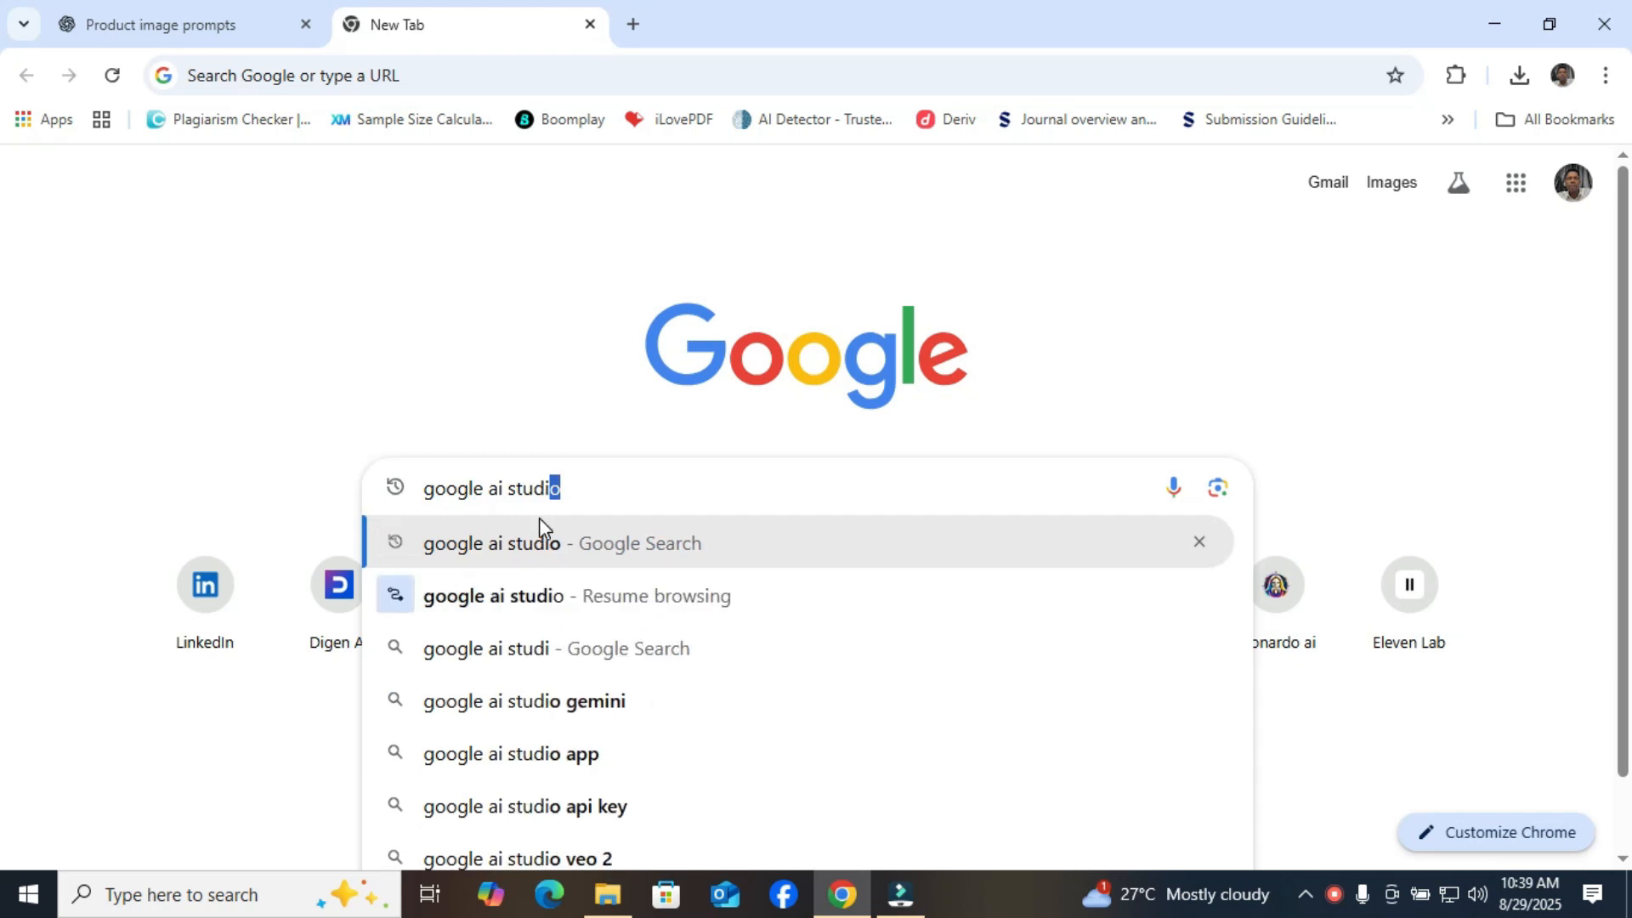
{"action": "left_click", "coordinate": [549, 544]}
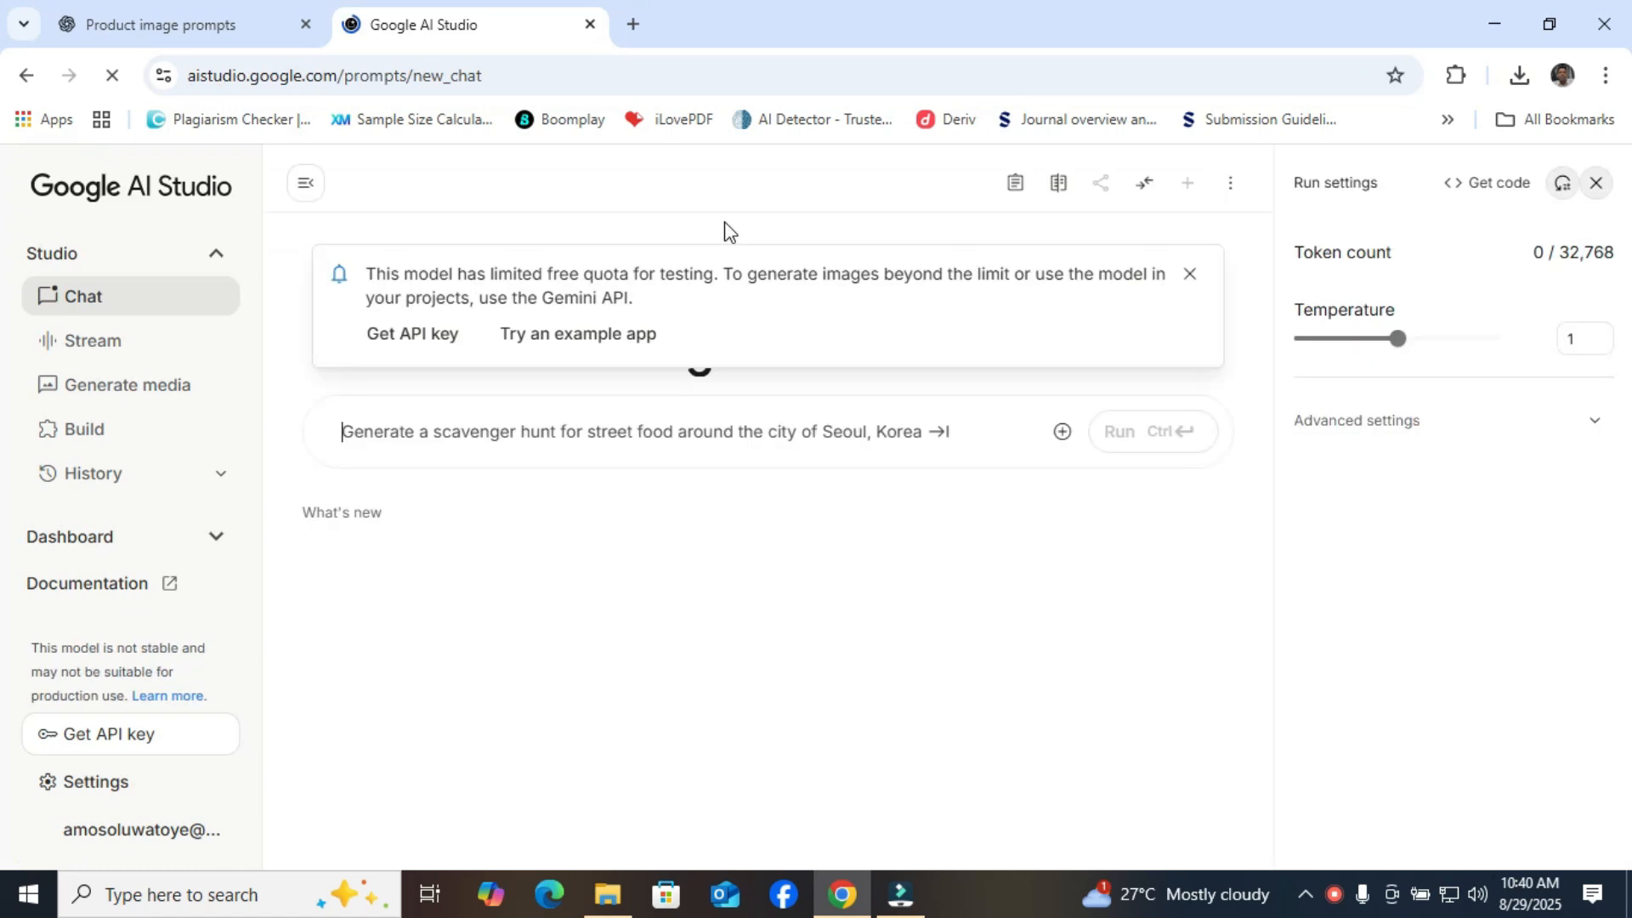
Step: Dismiss the quota notice and look at the models for generating media before returning to a new chat
{"action": "left_click", "coordinate": [1187, 274]}
{"action": "left_click", "coordinate": [76, 382]}
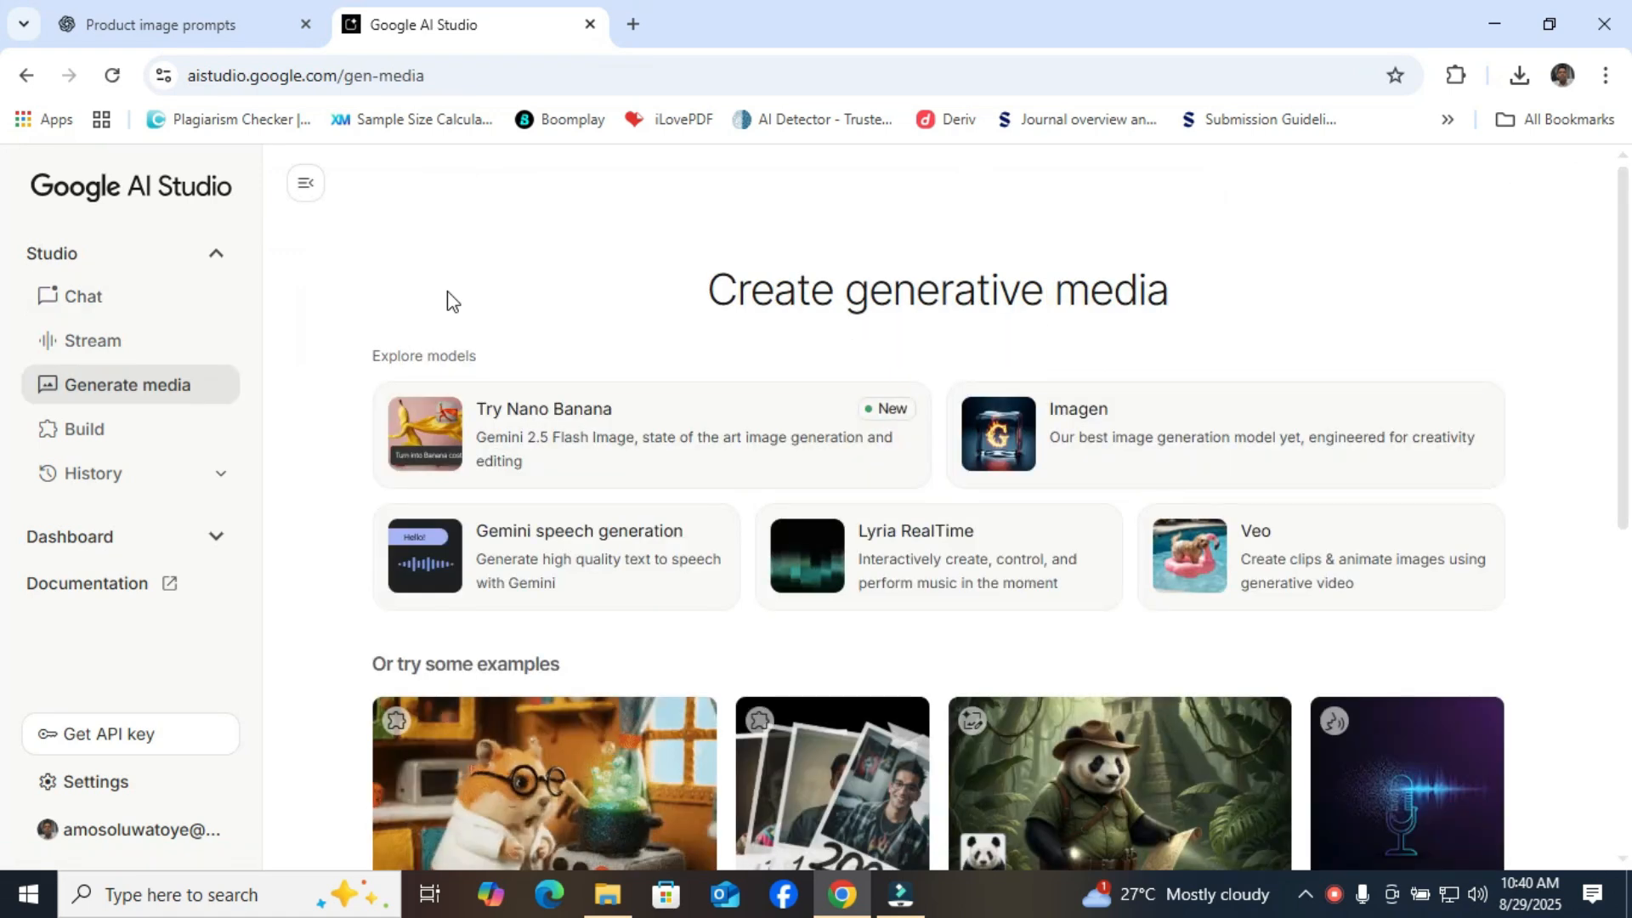
{"action": "left_click", "coordinate": [111, 307]}
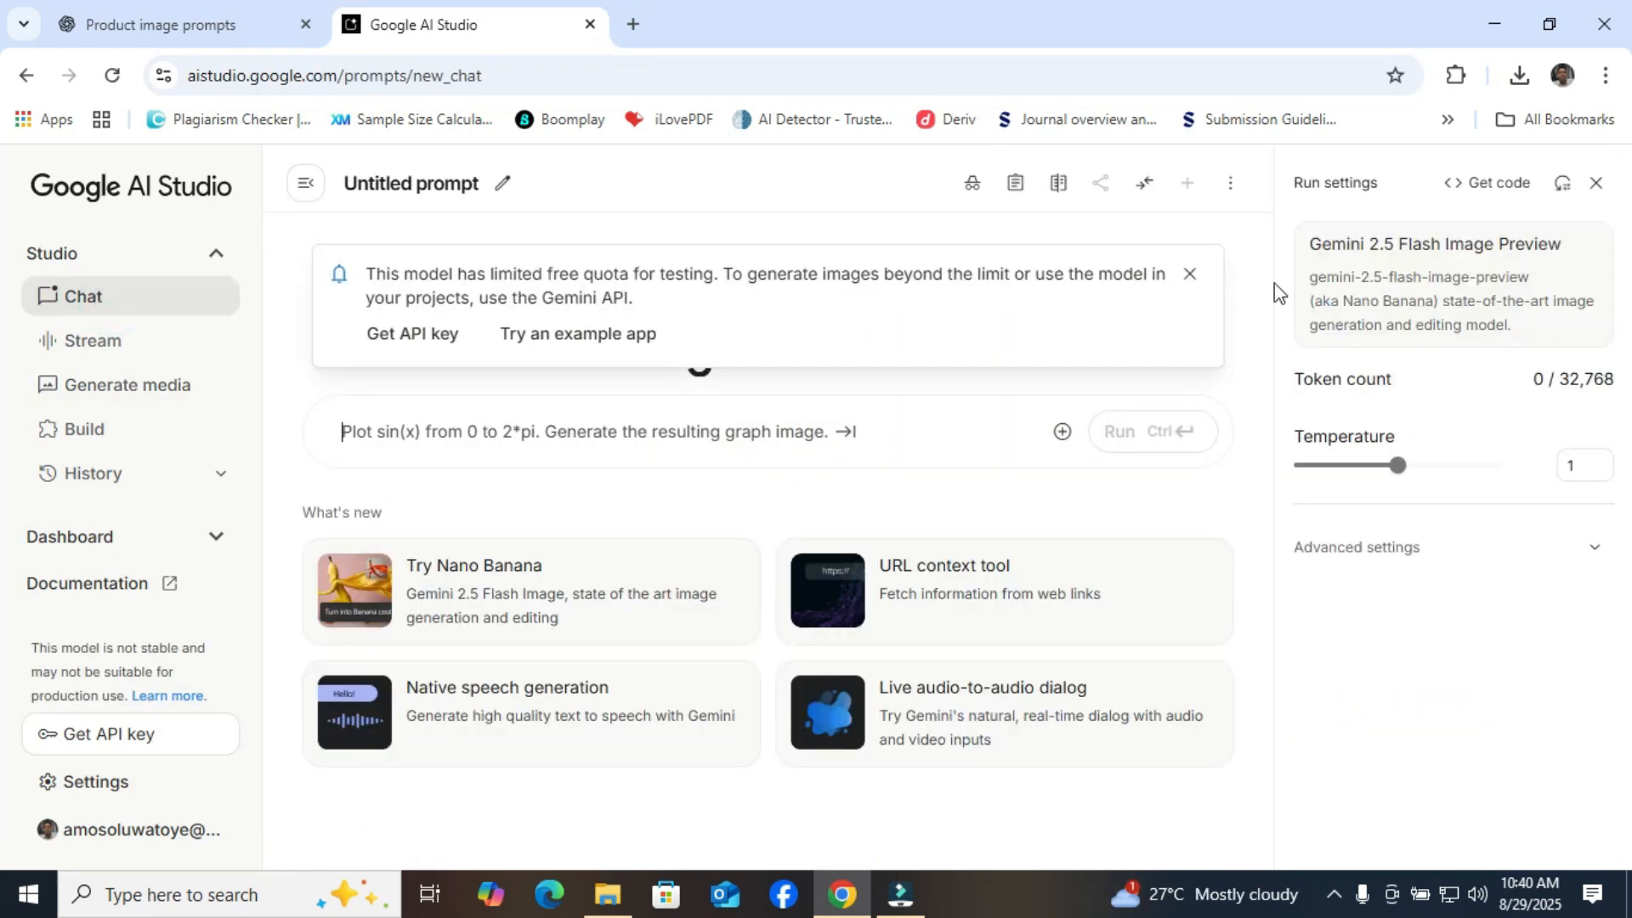
Step: Start a Nano Banana chat and delete the sample prompt about a banana wearing a costume
{"action": "left_click", "coordinate": [1190, 272]}
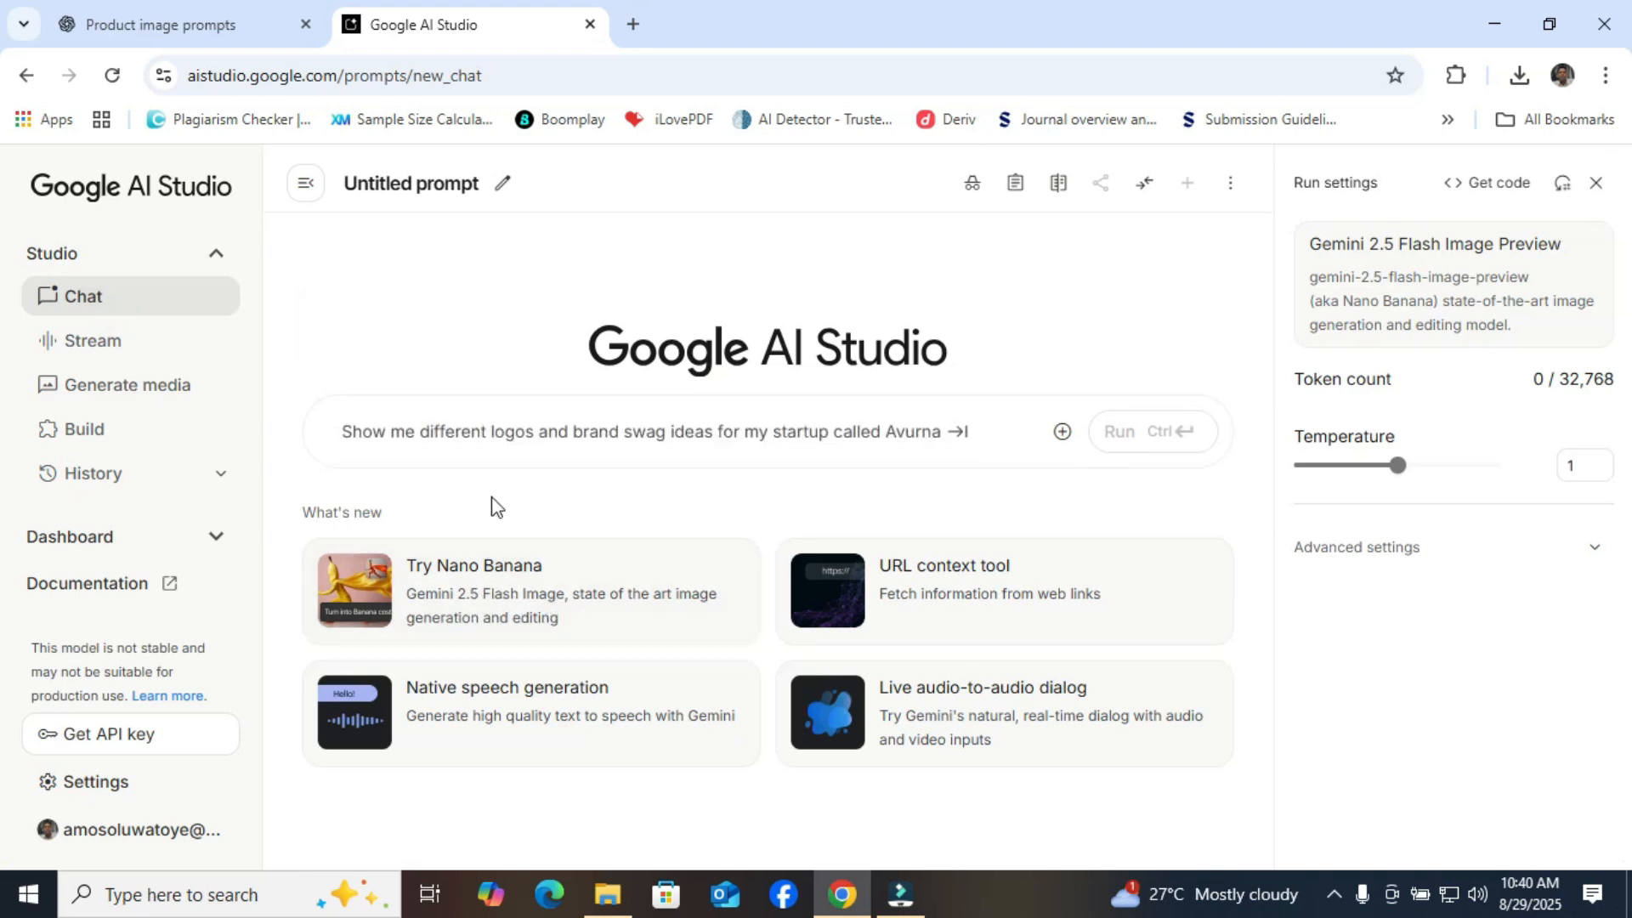
{"action": "left_click", "coordinate": [548, 583]}
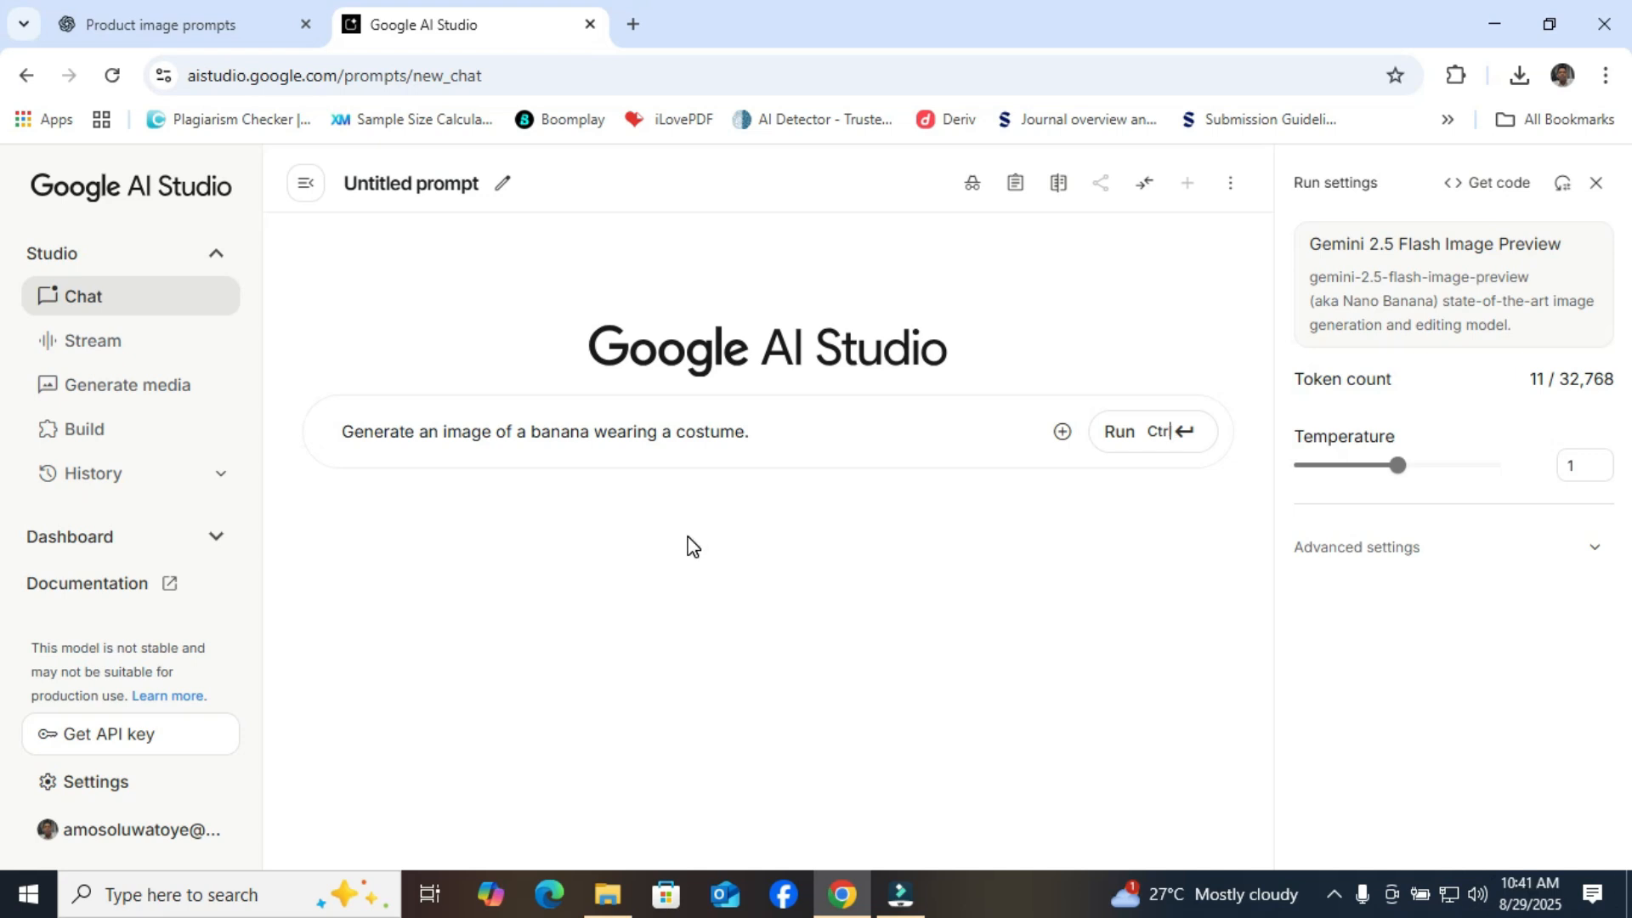
{"action": "left_click", "coordinate": [785, 431]}
{"action": "left_click", "coordinate": [784, 432]}
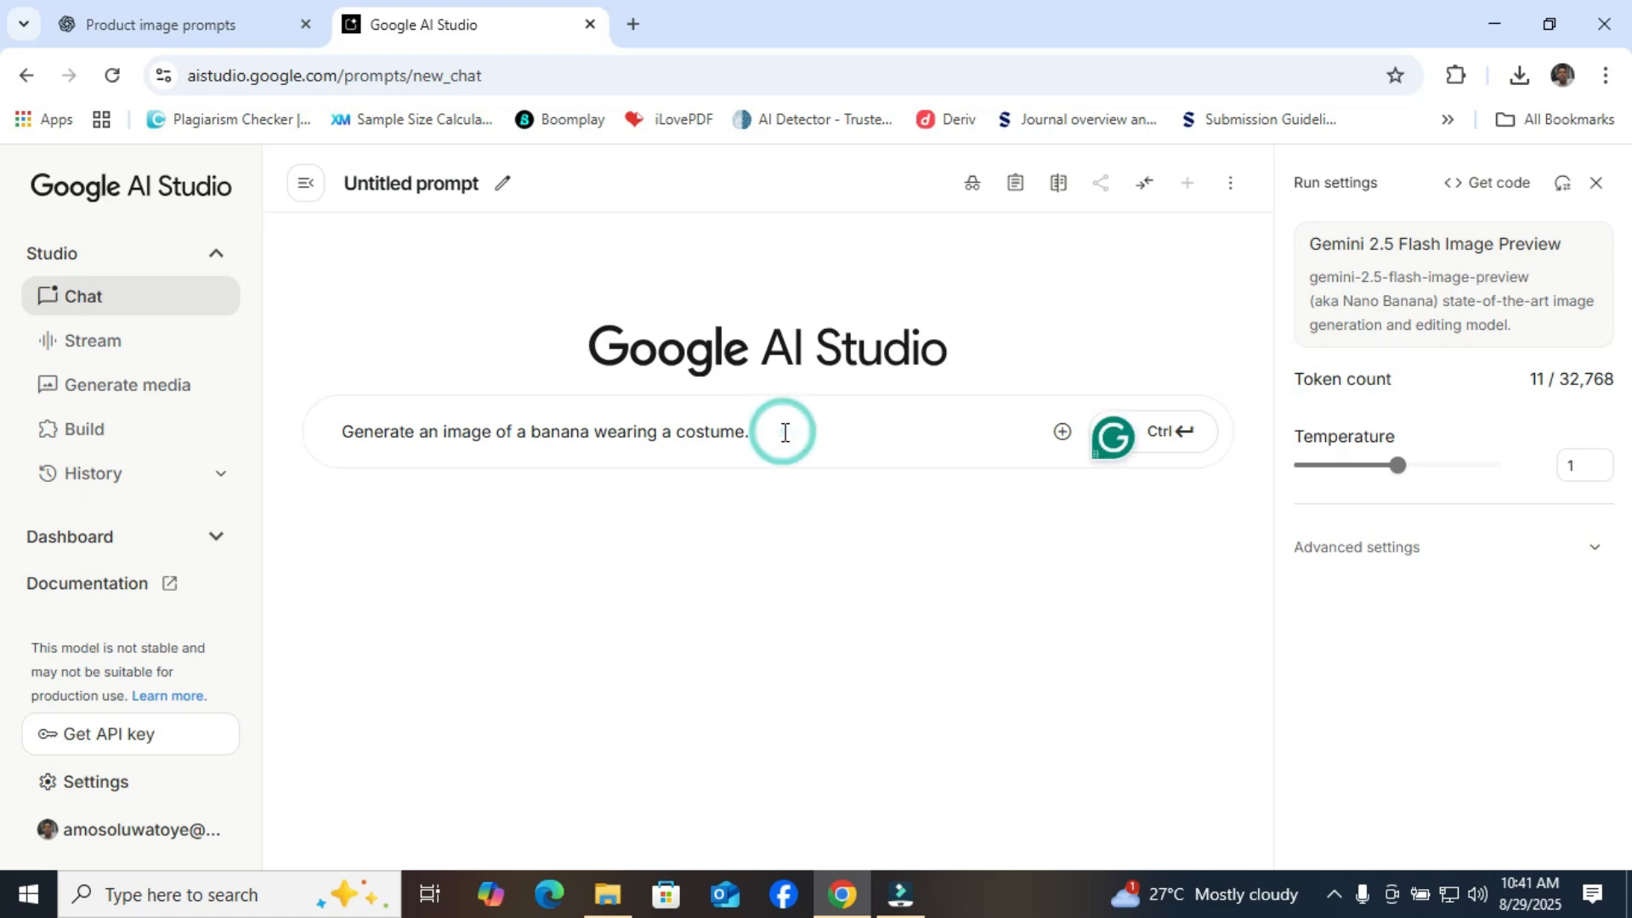
{"action": "key", "text": "BackSpace"}
{"action": "key", "text": "BackSpace"}
{"action": "key", "text": "BackSpace"}
{"action": "key", "text": "BackSpace"}
{"action": "key", "text": "BackSpace"}
{"action": "key", "text": "BackSpace"}
{"action": "key", "text": "BackSpace"}
{"action": "key", "text": "BackSpace"}
{"action": "key", "text": "BackSpace"}
{"action": "key", "text": "BackSpace"}
{"action": "key", "text": "BackSpace"}
{"action": "key", "text": "BackSpace"}
{"action": "key", "text": "BackSpace"}
{"action": "key", "text": "BackSpace"}
{"action": "key", "text": "BackSpace"}
{"action": "key", "text": "BackSpace"}
{"action": "key", "text": "BackSpace"}
{"action": "key", "text": "BackSpace"}
{"action": "key", "text": "BackSpace"}
{"action": "key", "text": "BackSpace"}
{"action": "key", "text": "BackSpace"}
{"action": "key", "text": "BackSpace"}
{"action": "key", "text": "BackSpace"}
{"action": "key", "text": "BackSpace"}
{"action": "key", "text": "BackSpace"}
{"action": "key", "text": "BackSpace"}
{"action": "key", "text": "BackSpace"}
{"action": "key", "text": "BackSpace"}
{"action": "key", "text": "BackSpace"}
{"action": "key", "text": "BackSpace"}
{"action": "key", "text": "BackSpace"}
{"action": "key", "text": "BackSpace"}
{"action": "key", "text": "BackSpace"}
{"action": "key", "text": "BackSpace"}
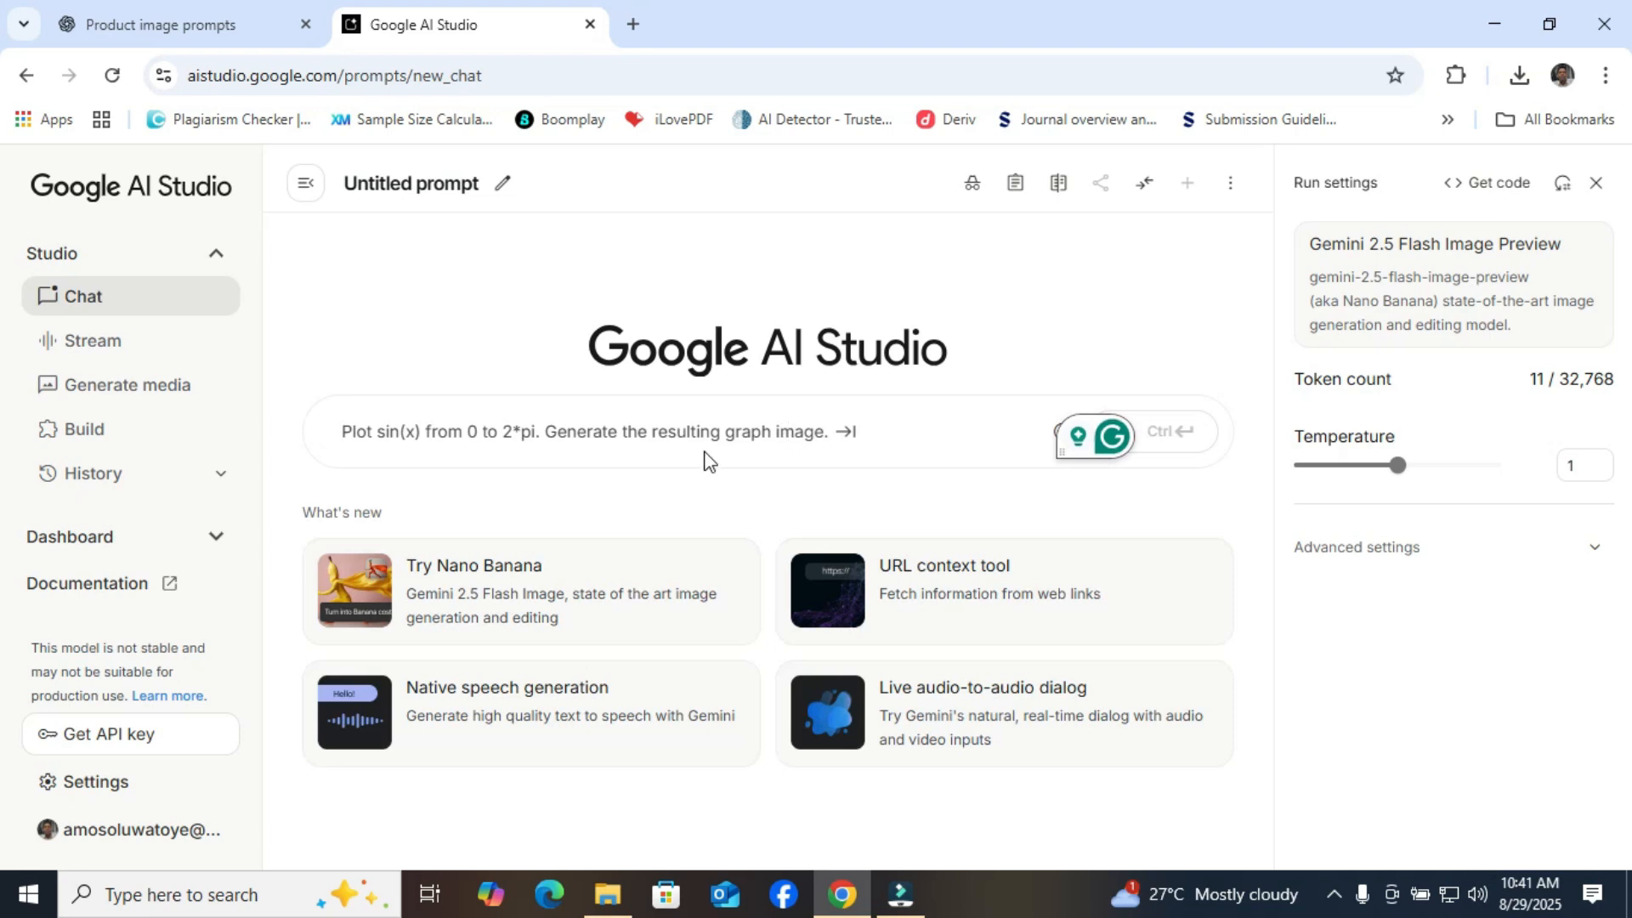
Step: Load the Nano Banana sample prompt again and clear its text
{"action": "left_click", "coordinate": [867, 433]}
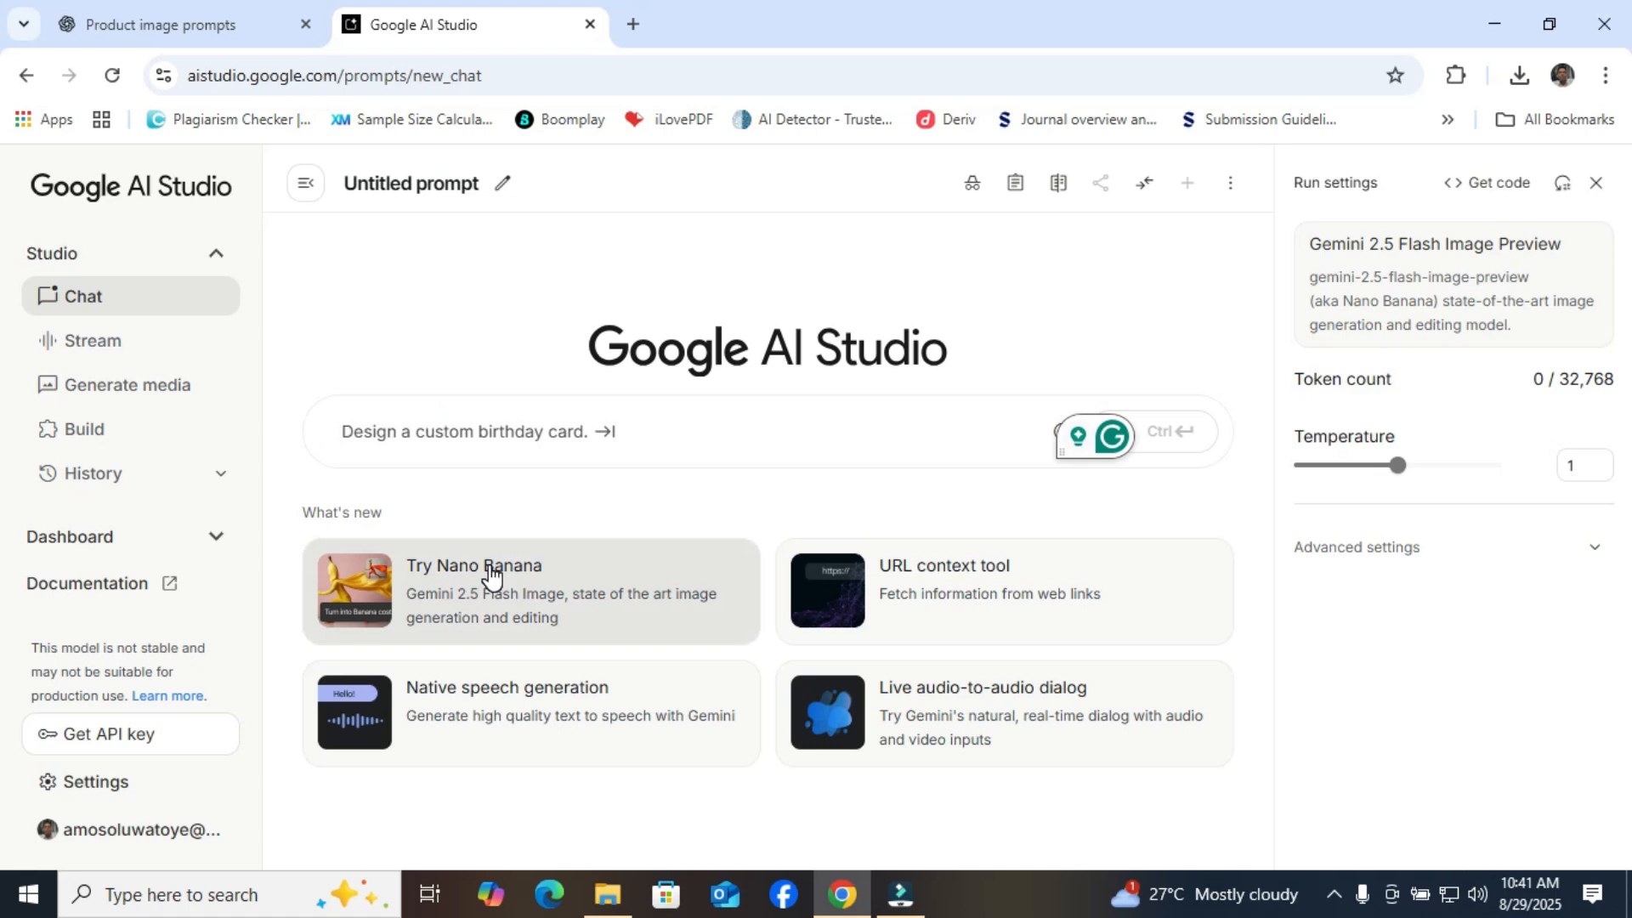
{"action": "left_click", "coordinate": [553, 573]}
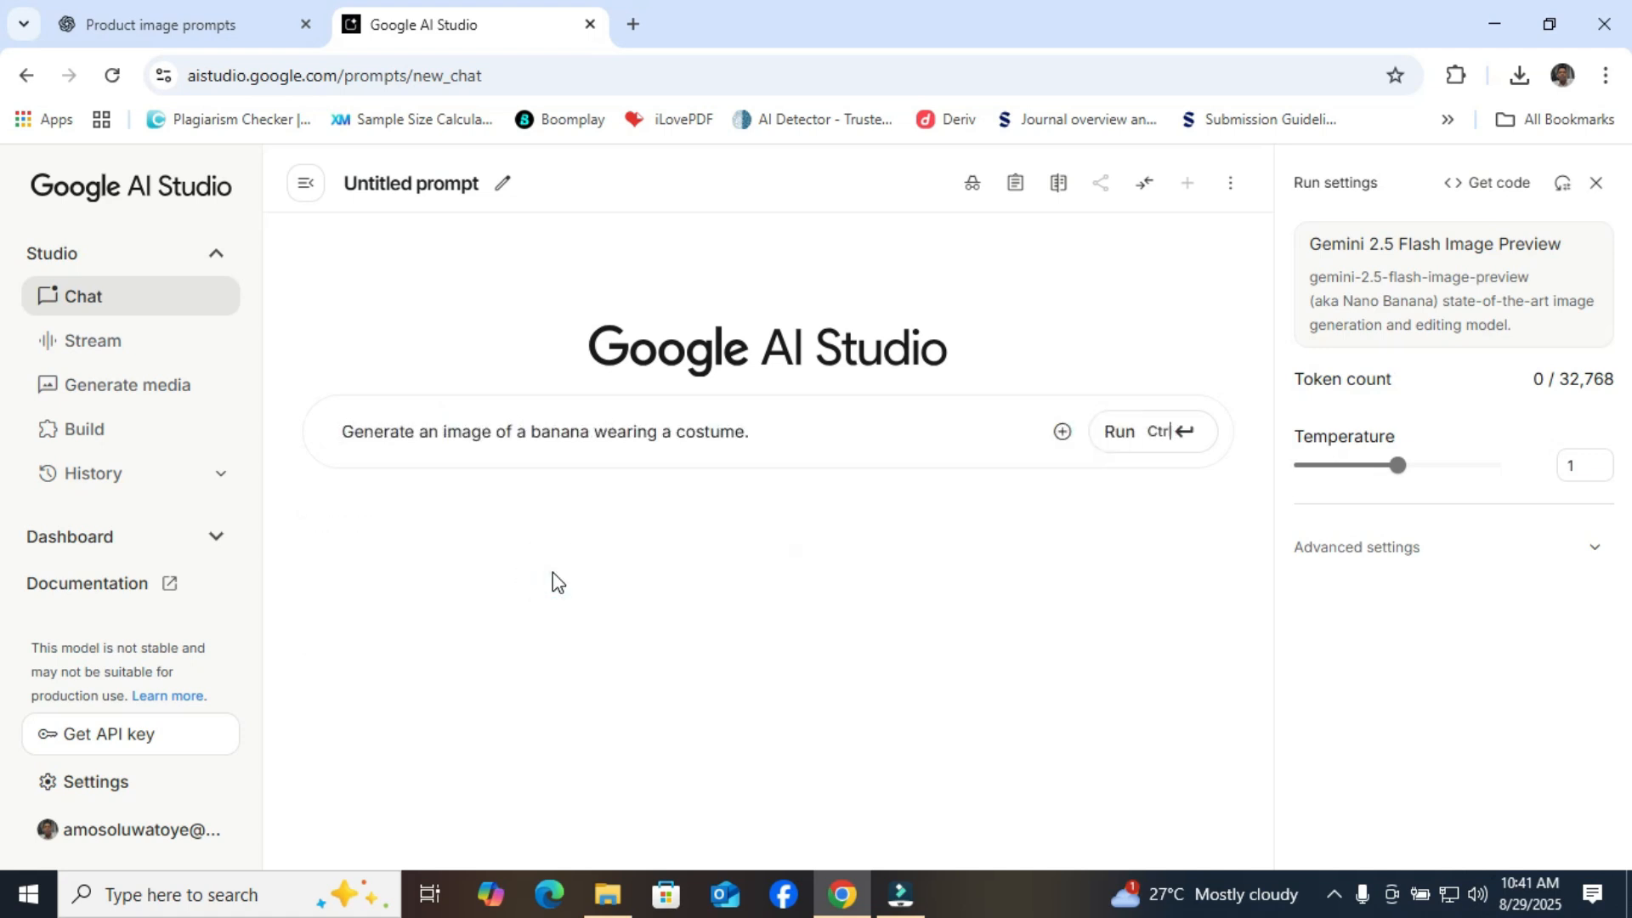
{"action": "left_click", "coordinate": [761, 433]}
{"action": "left_click_drag", "start_coordinate": [756, 433], "coordinate": [328, 423]}
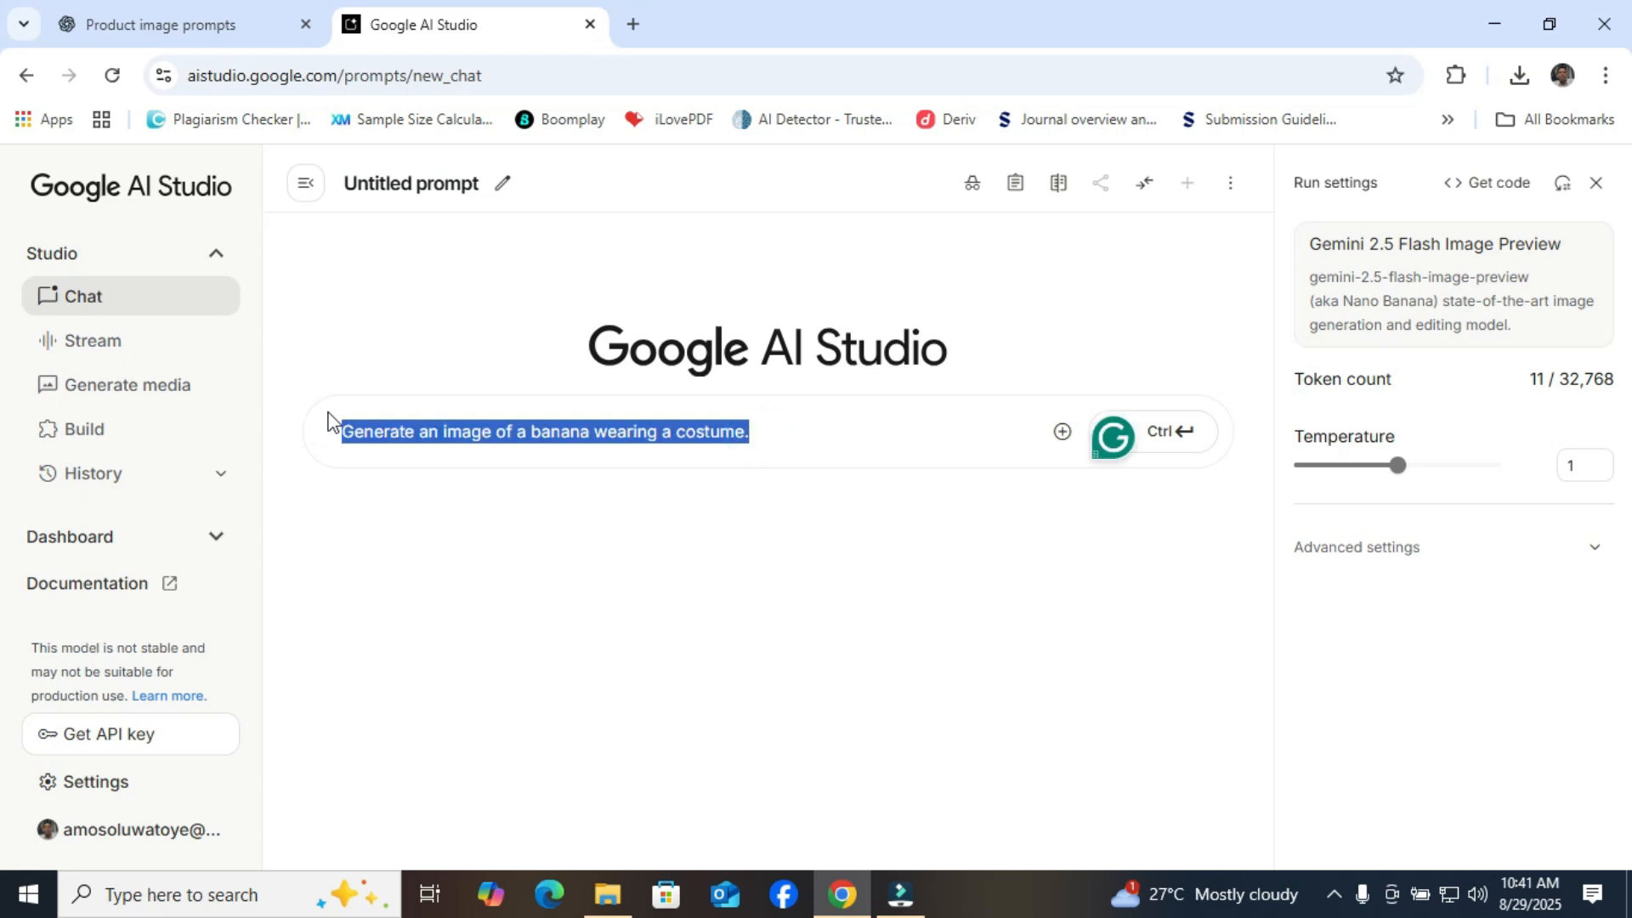
{"action": "key", "text": "BackSpace"}
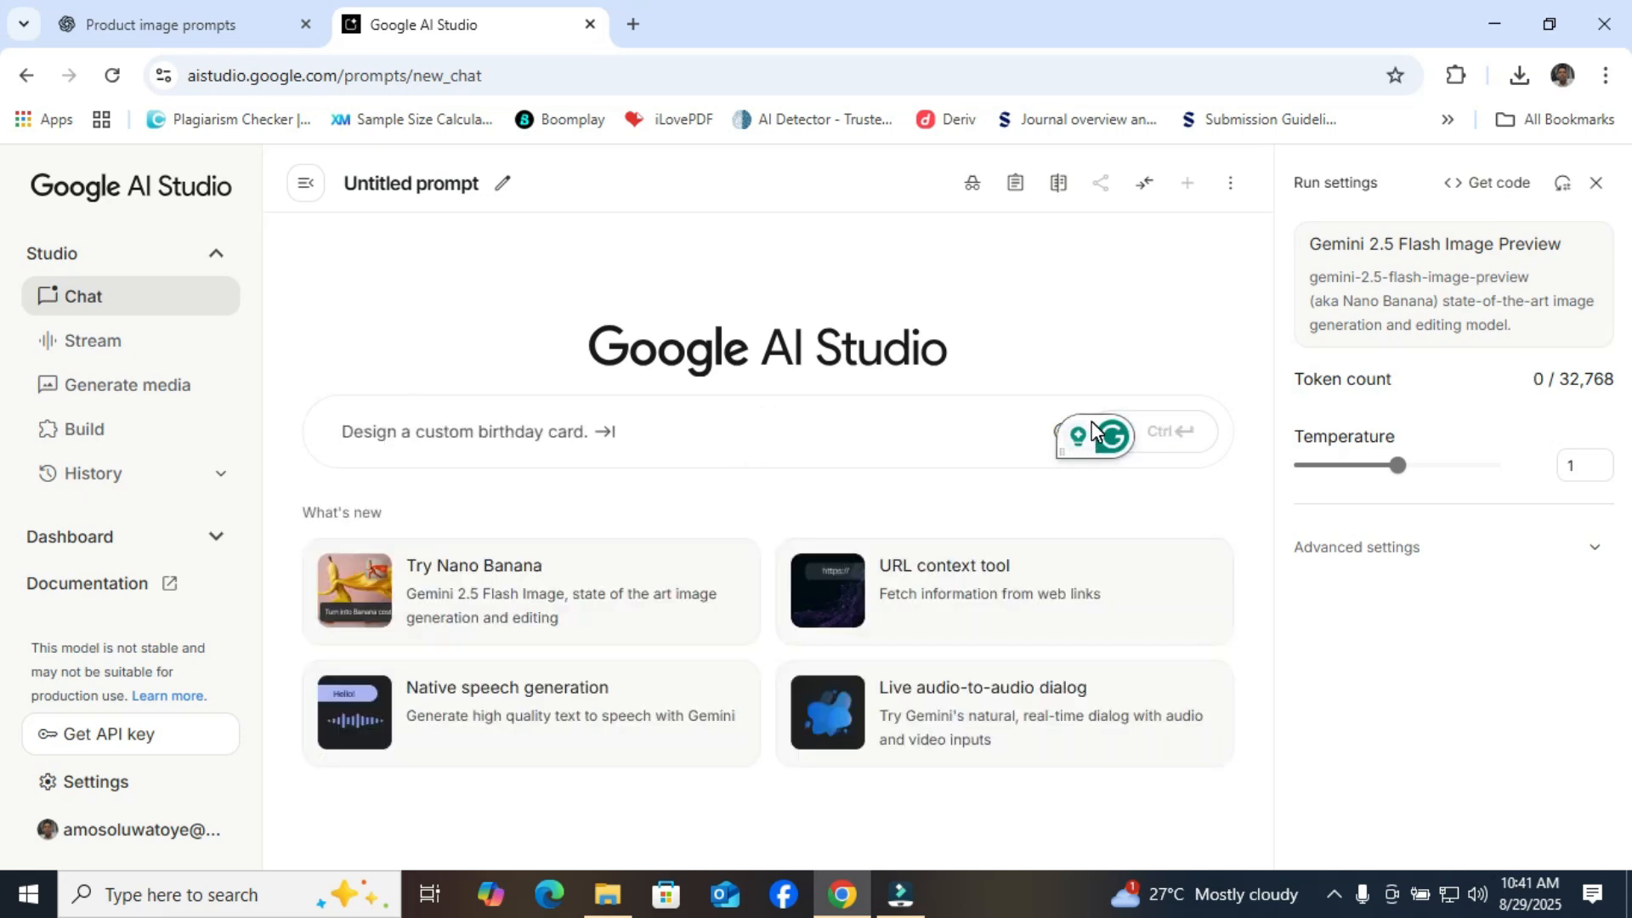
Step: Move the Grammarly widget clear of the prompt box and browse the PRODUCTS folder for a file to upload
{"action": "left_click_drag", "start_coordinate": [1090, 422], "coordinate": [1471, 829]}
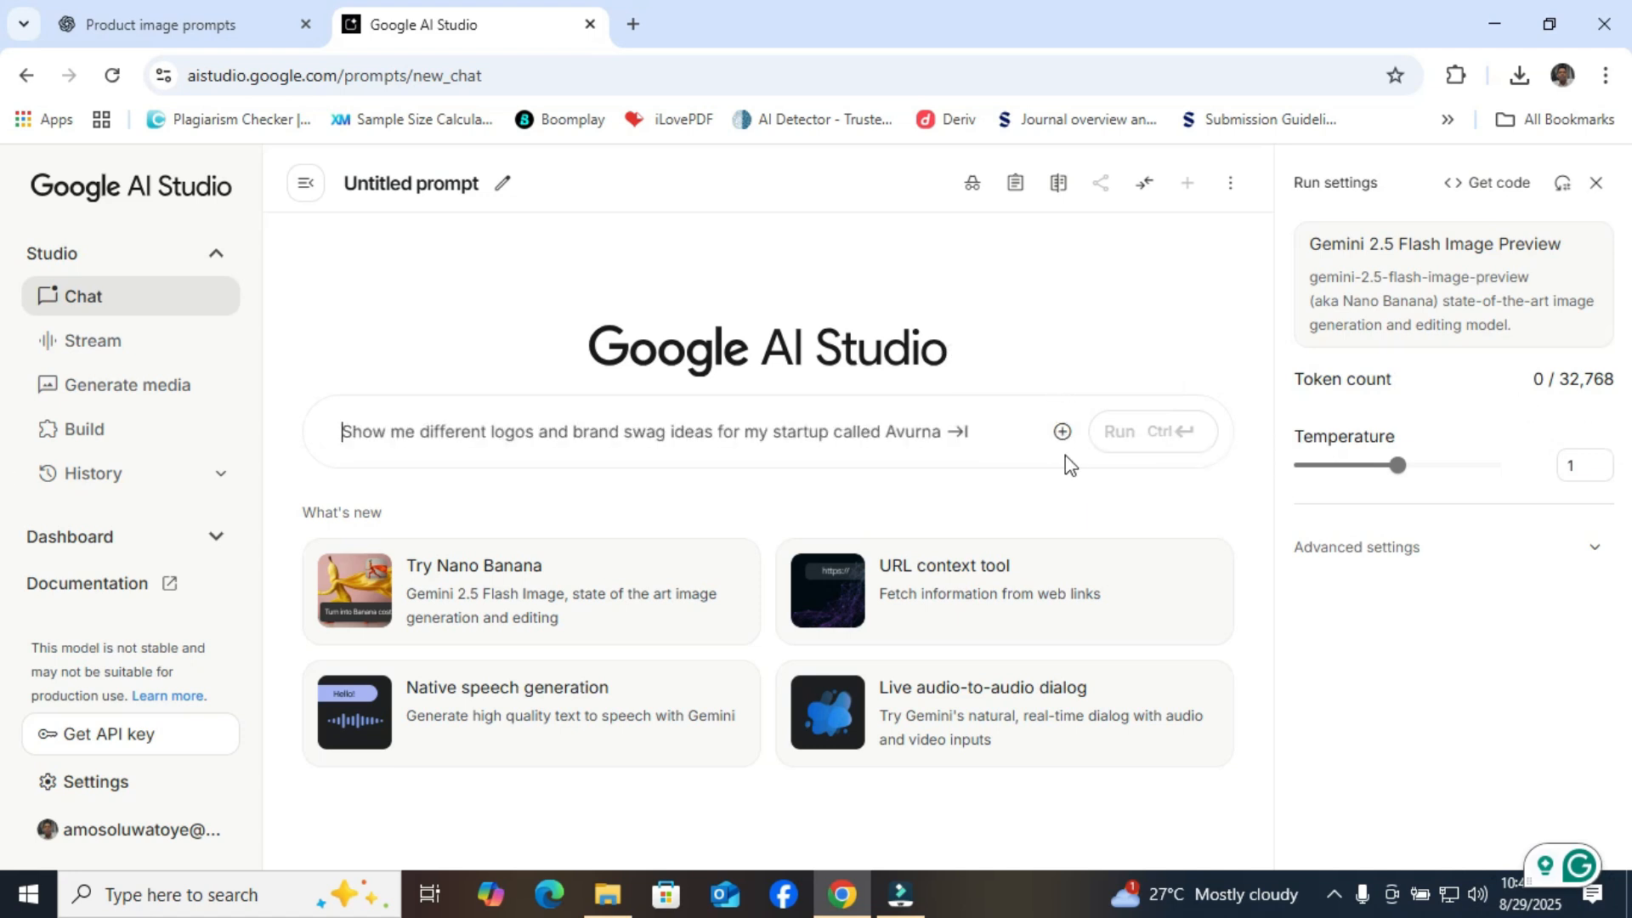
{"action": "left_click", "coordinate": [1062, 434]}
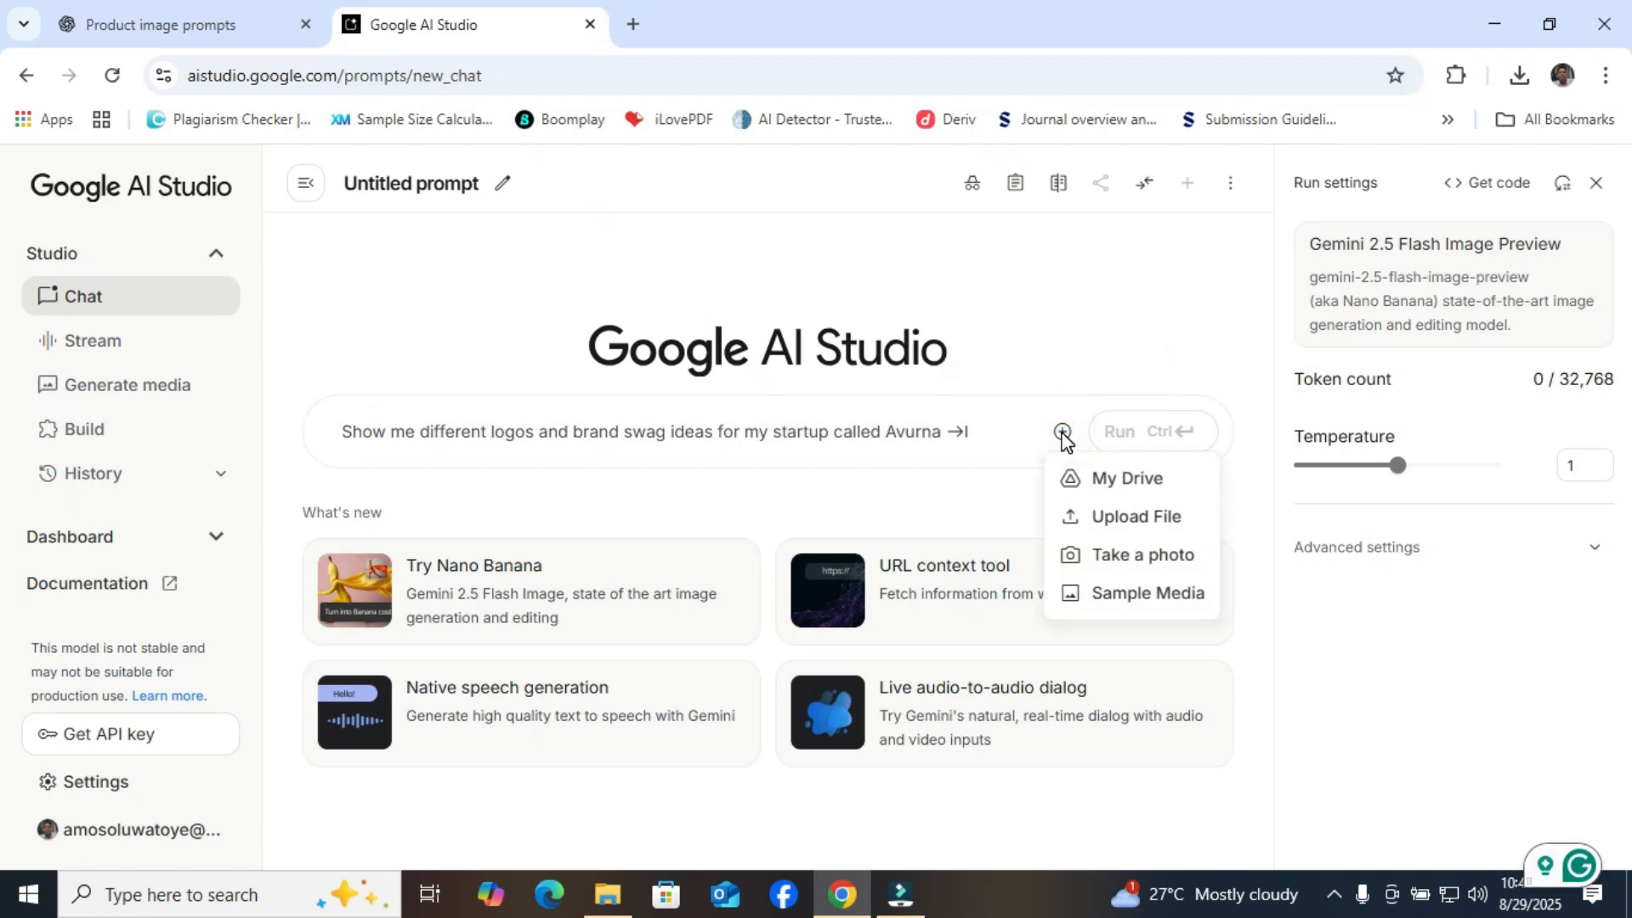
{"action": "left_click", "coordinate": [1112, 527]}
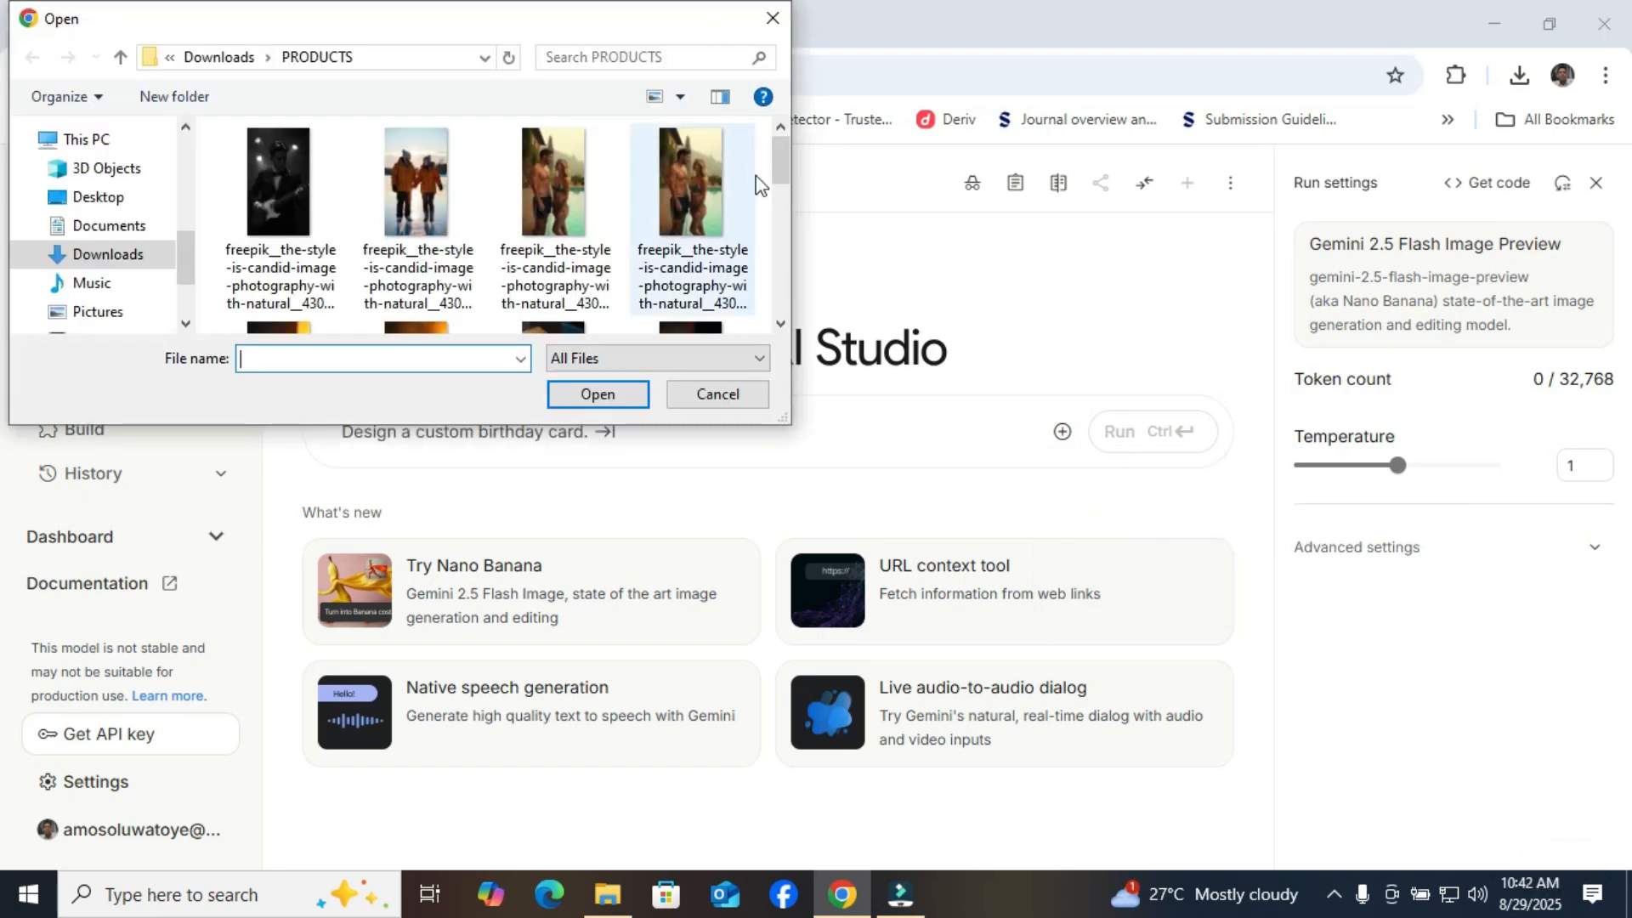
{"action": "left_click_drag", "start_coordinate": [777, 171], "coordinate": [792, 206]}
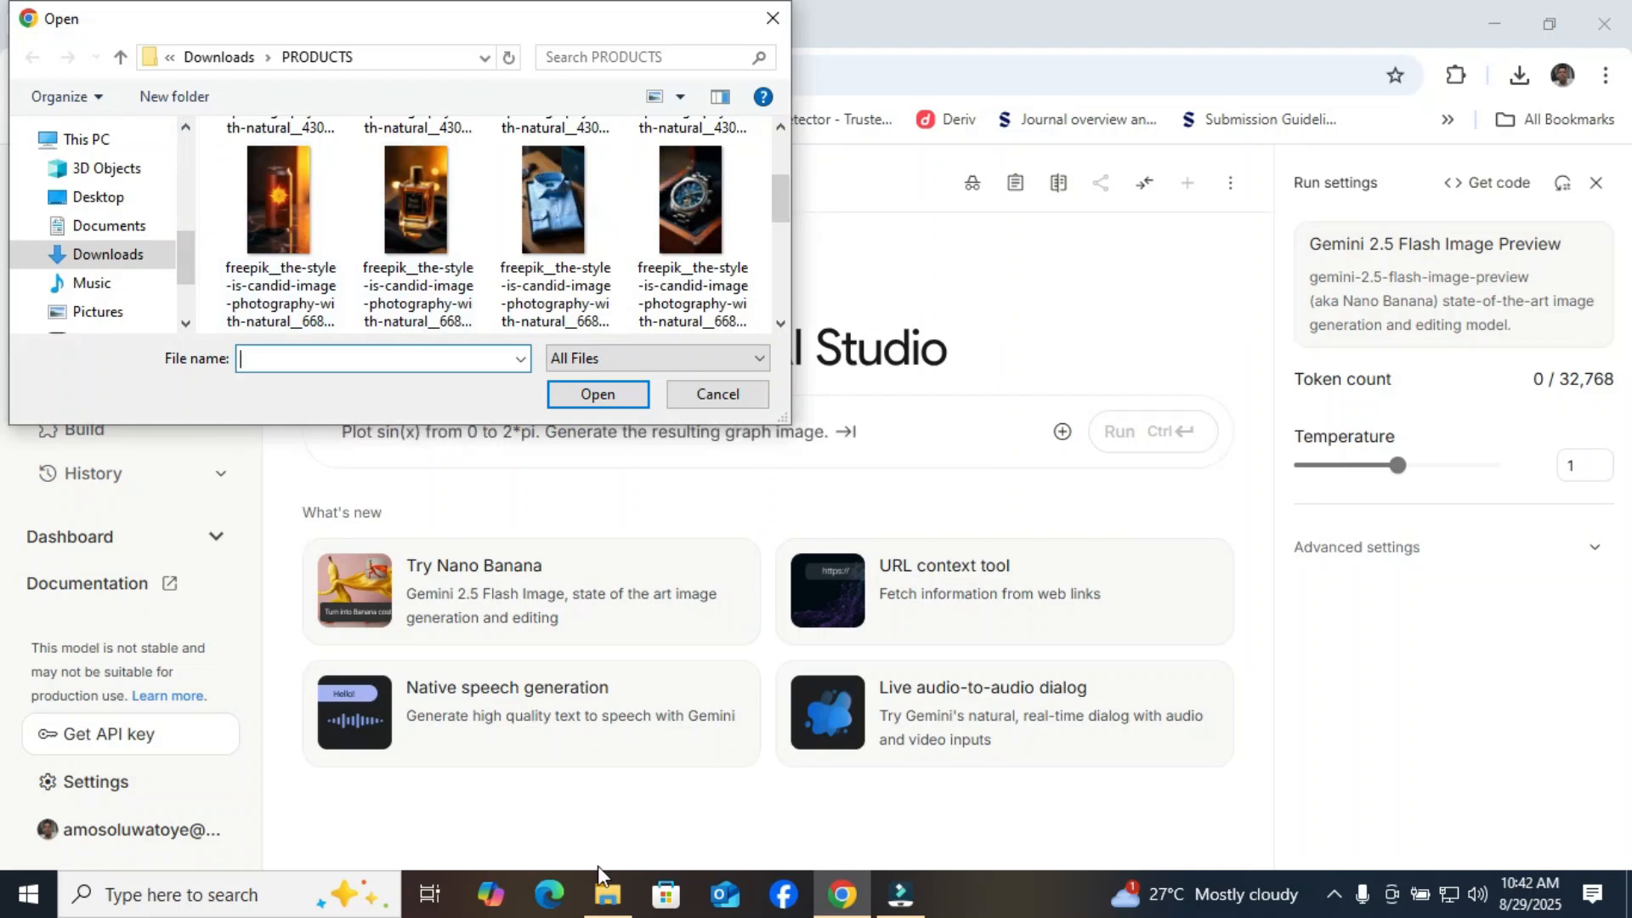
Step: Switch to File Explorer and view the Solar Fizz can image from the PRODUCTS folder in a maximized Photos window
{"action": "left_click", "coordinate": [607, 897]}
{"action": "left_click", "coordinate": [709, 687]}
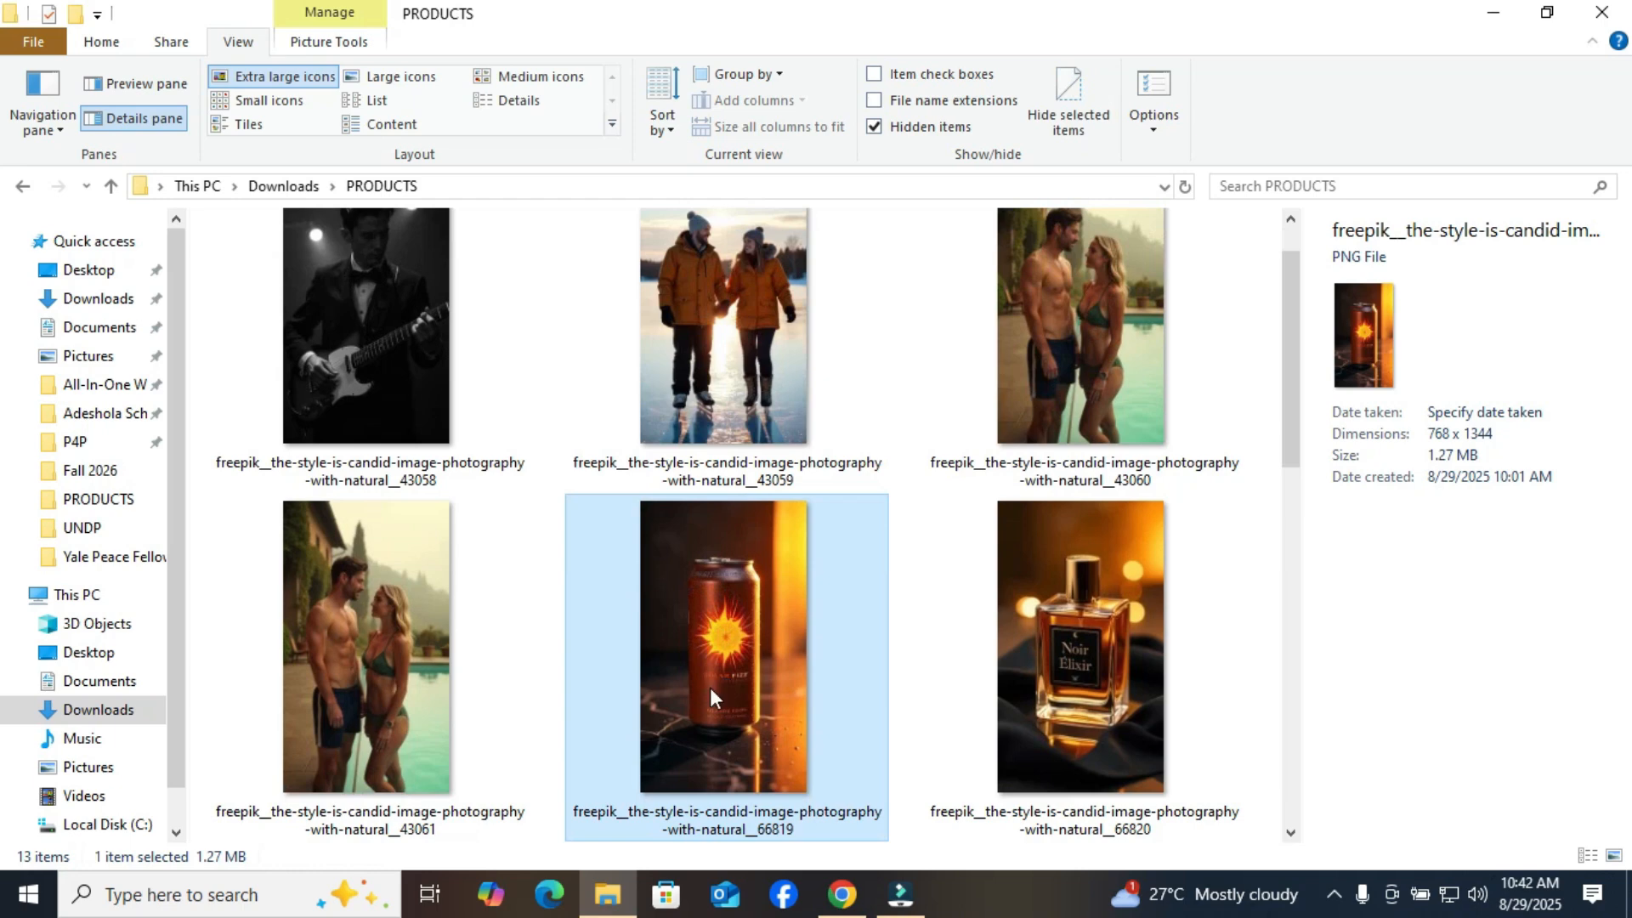
{"action": "double_click", "coordinate": [711, 686]}
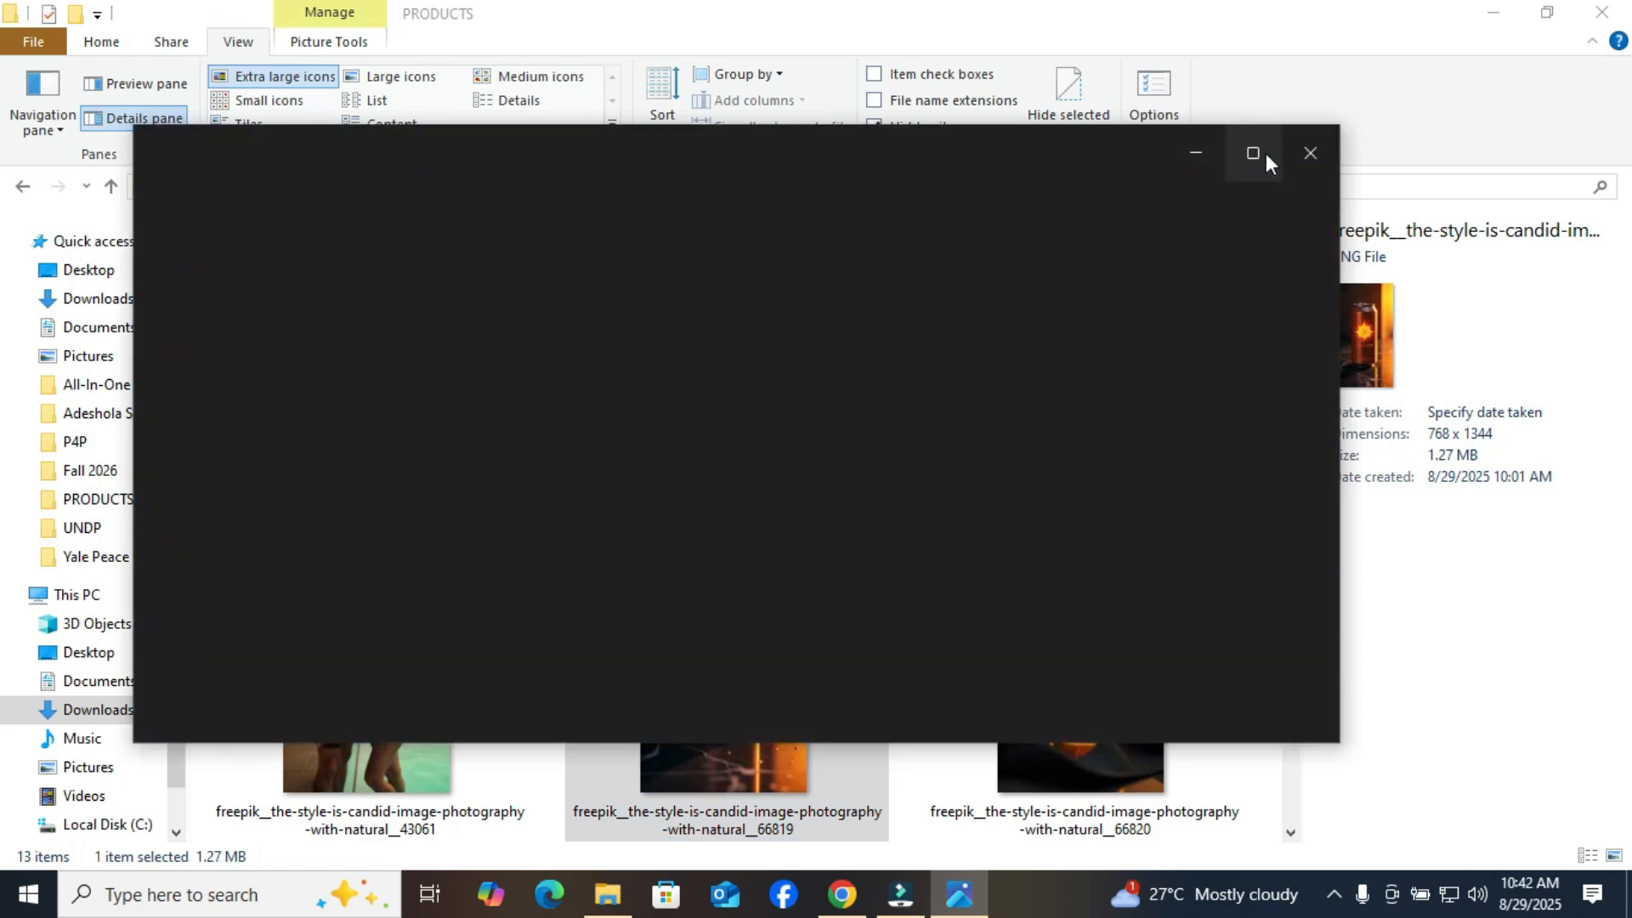
{"action": "left_click", "coordinate": [1264, 154]}
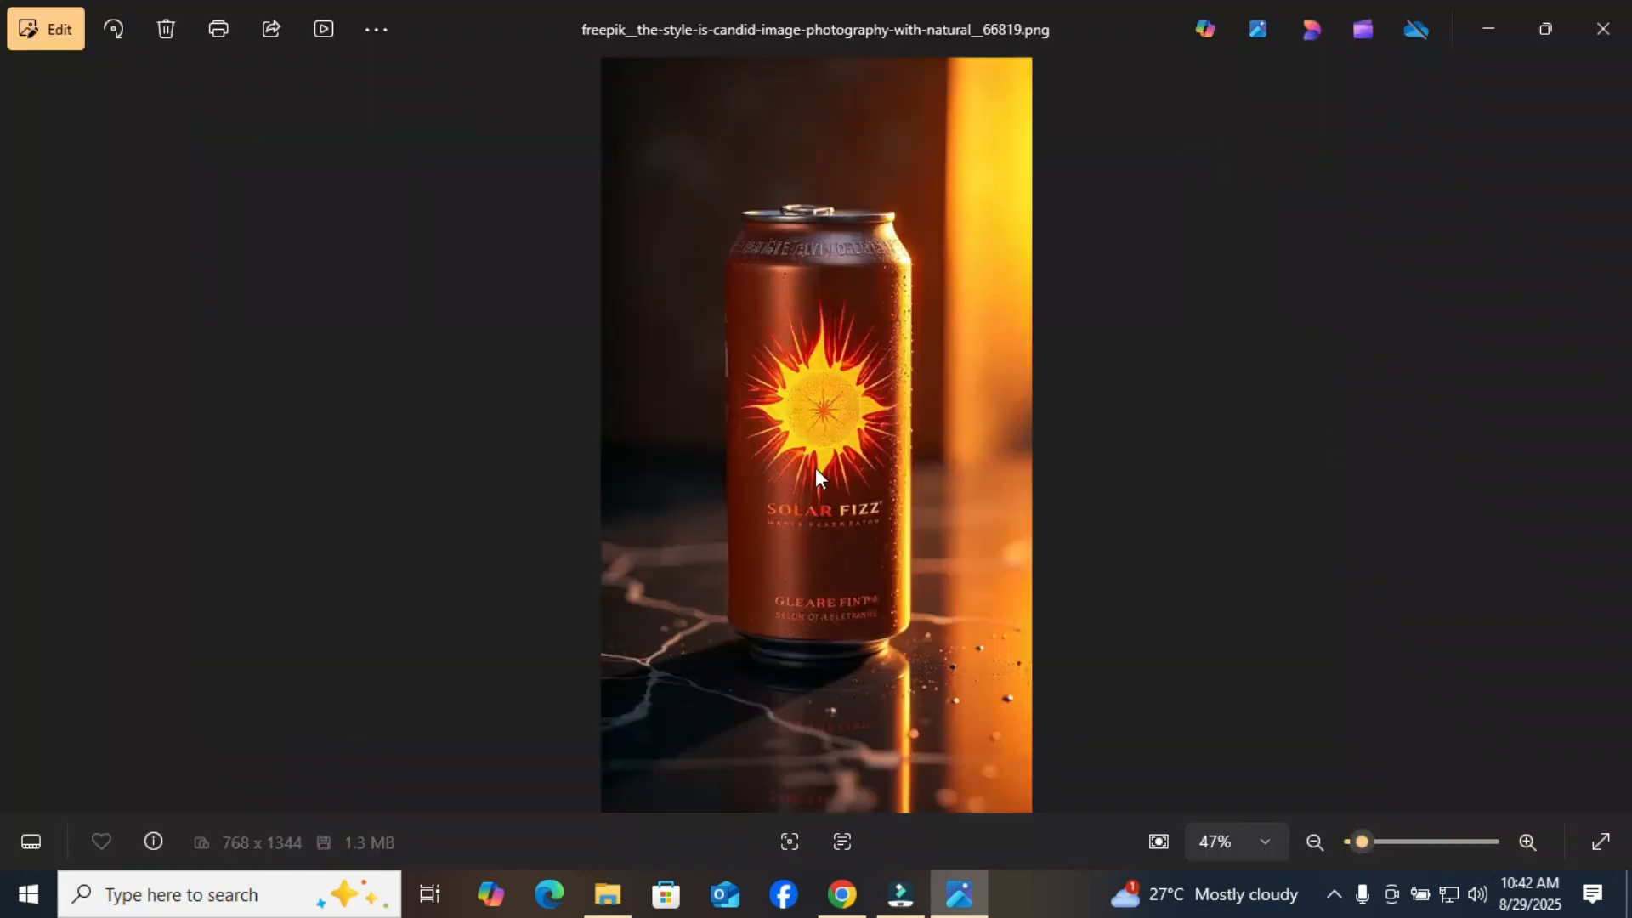
Step: Return to Chrome and attach the Solar Fizz can image to the prompt
{"action": "left_click", "coordinate": [841, 894]}
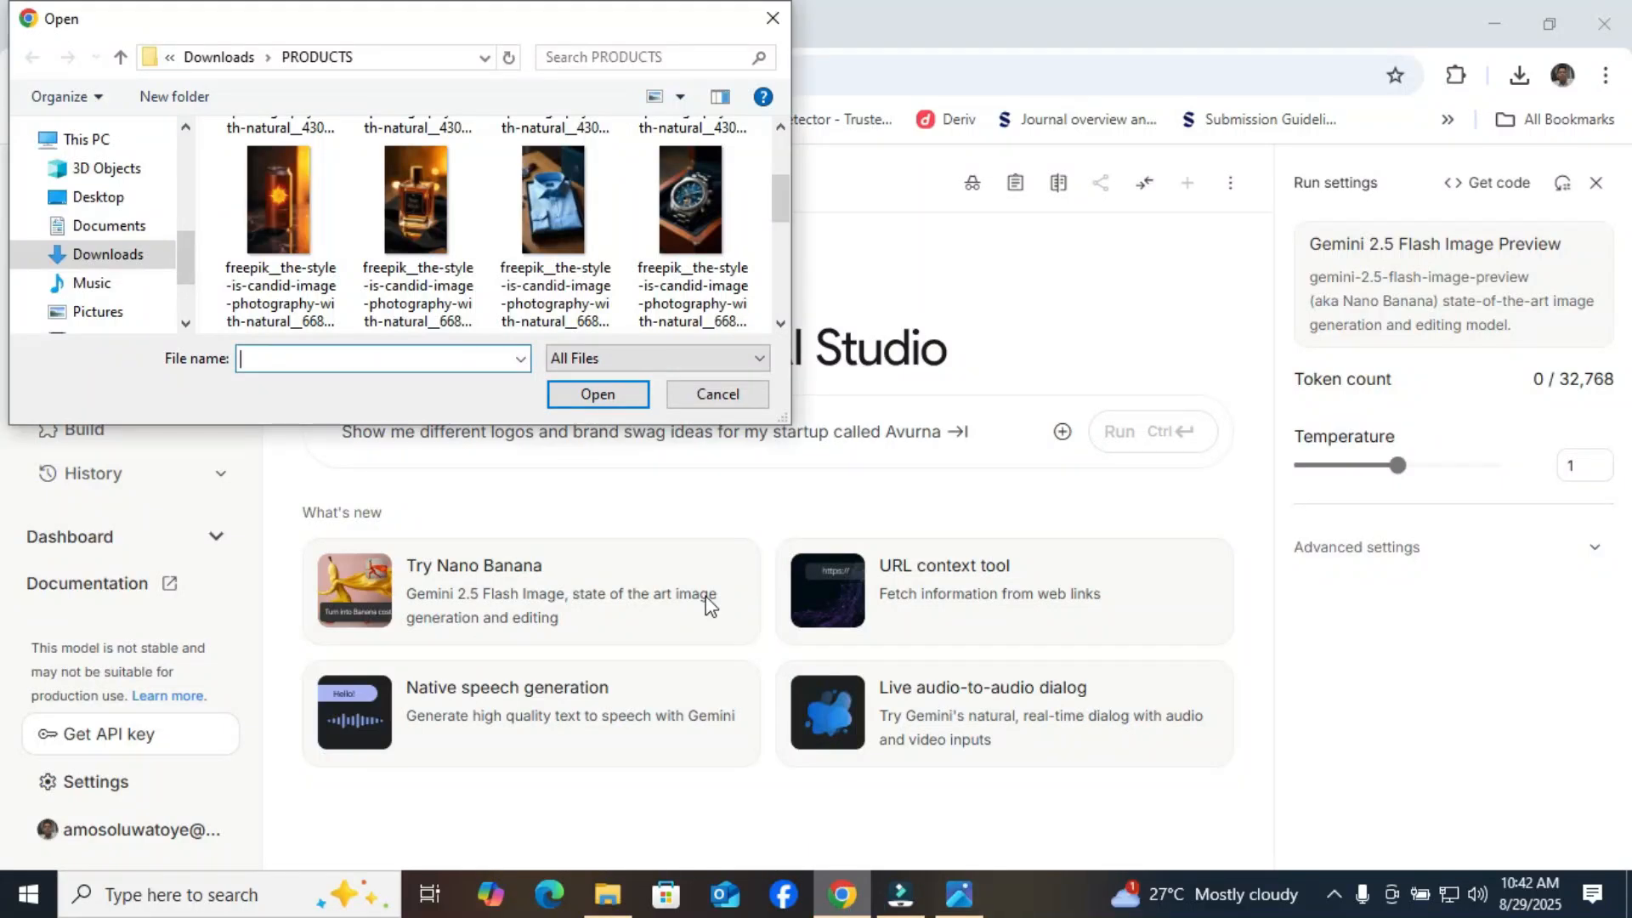
{"action": "double_click", "coordinate": [289, 202]}
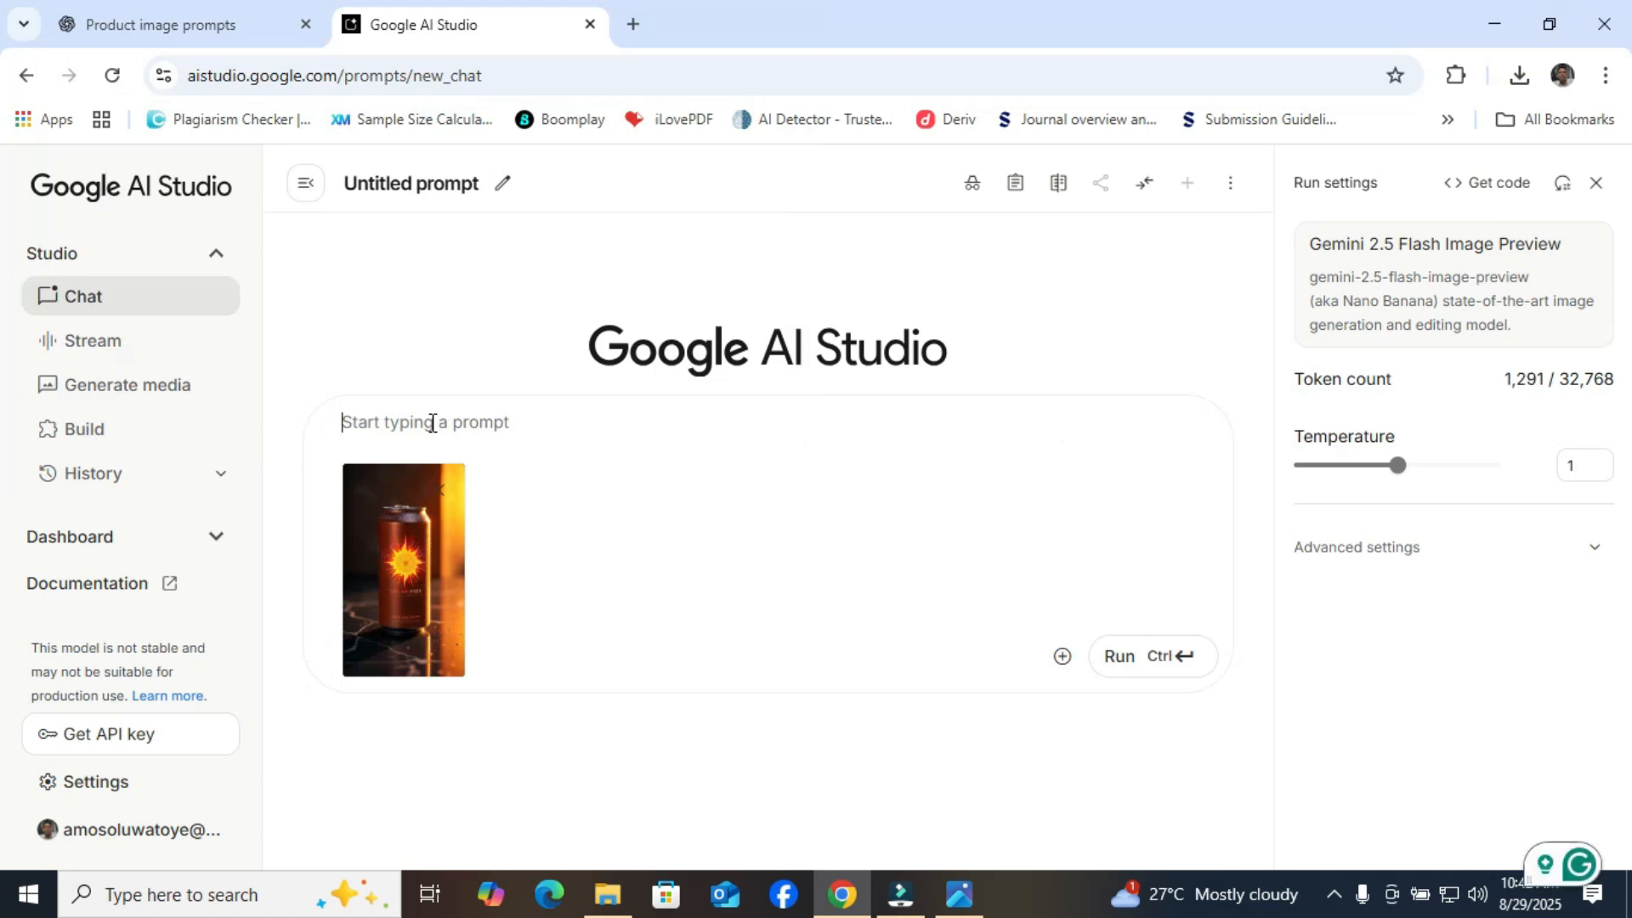
Step: Write the prompt "Create a poster for the attached product with the title Feel The Drink."
{"action": "type", "text": "Create a poster "}
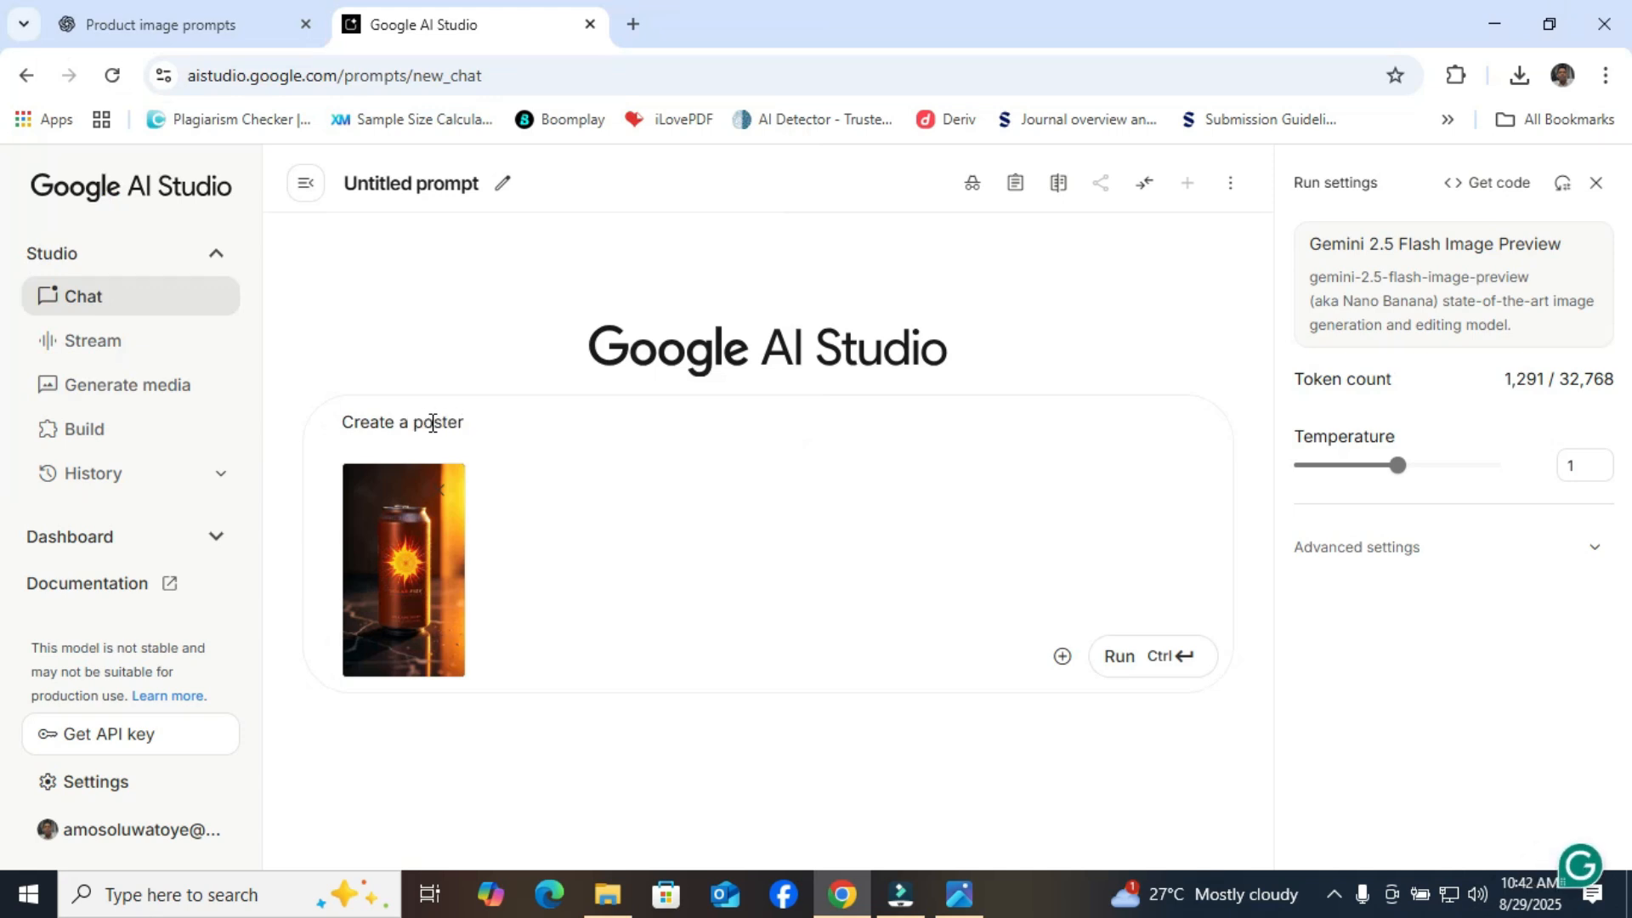
{"action": "type", "text": "for the attached pro"}
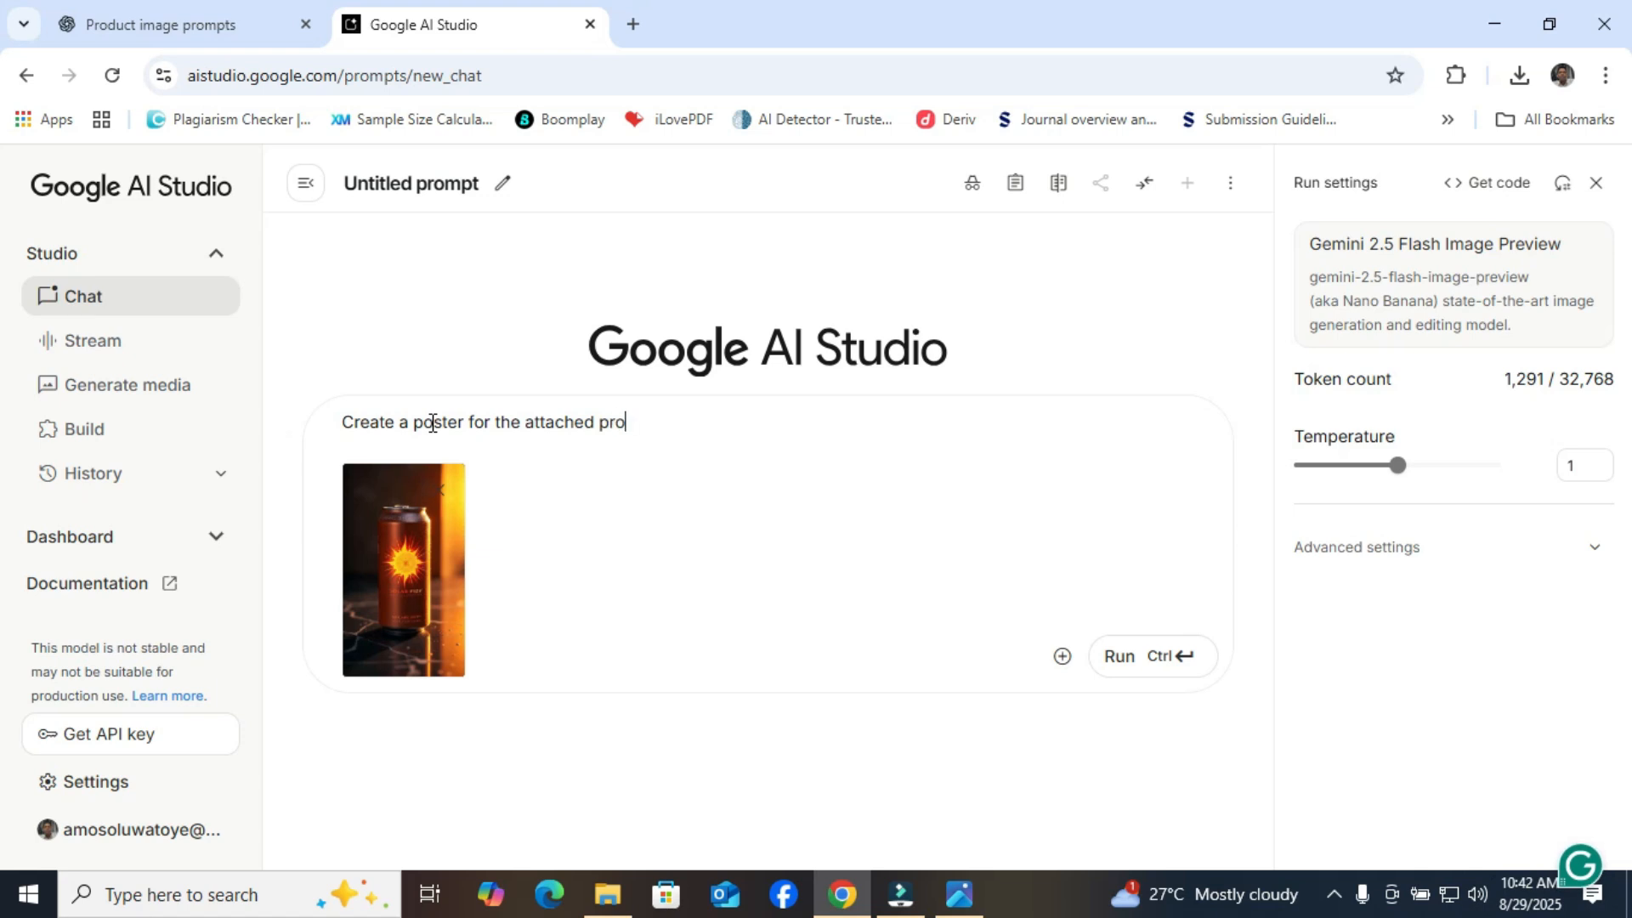
{"action": "type", "text": "duct with the tit"}
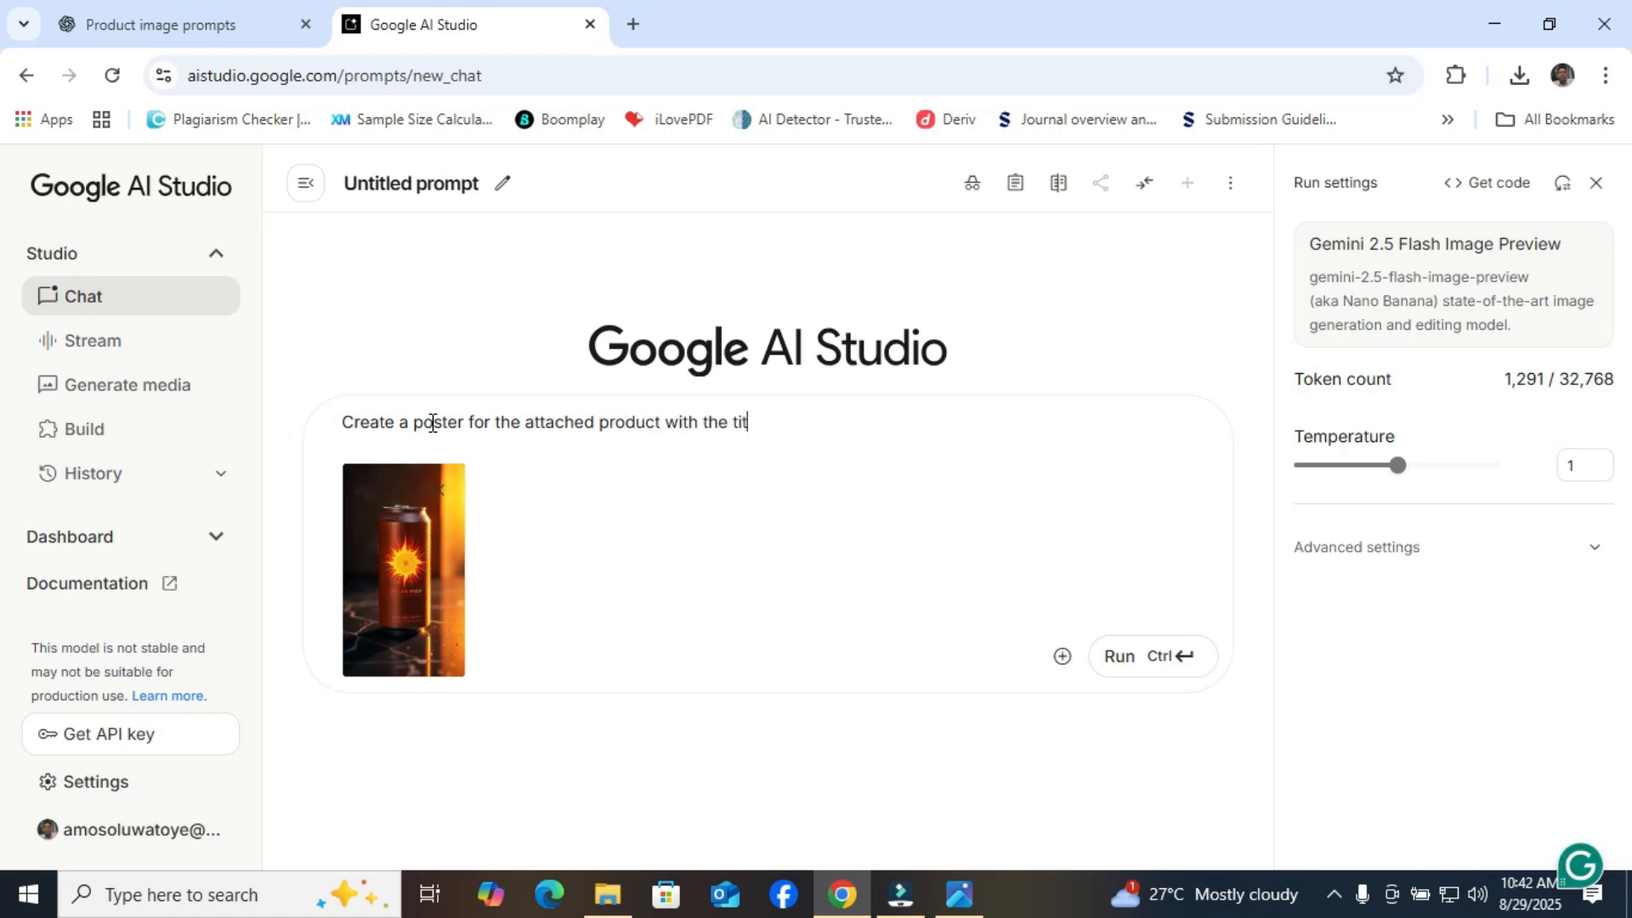
{"action": "type", "text": "le Feel "}
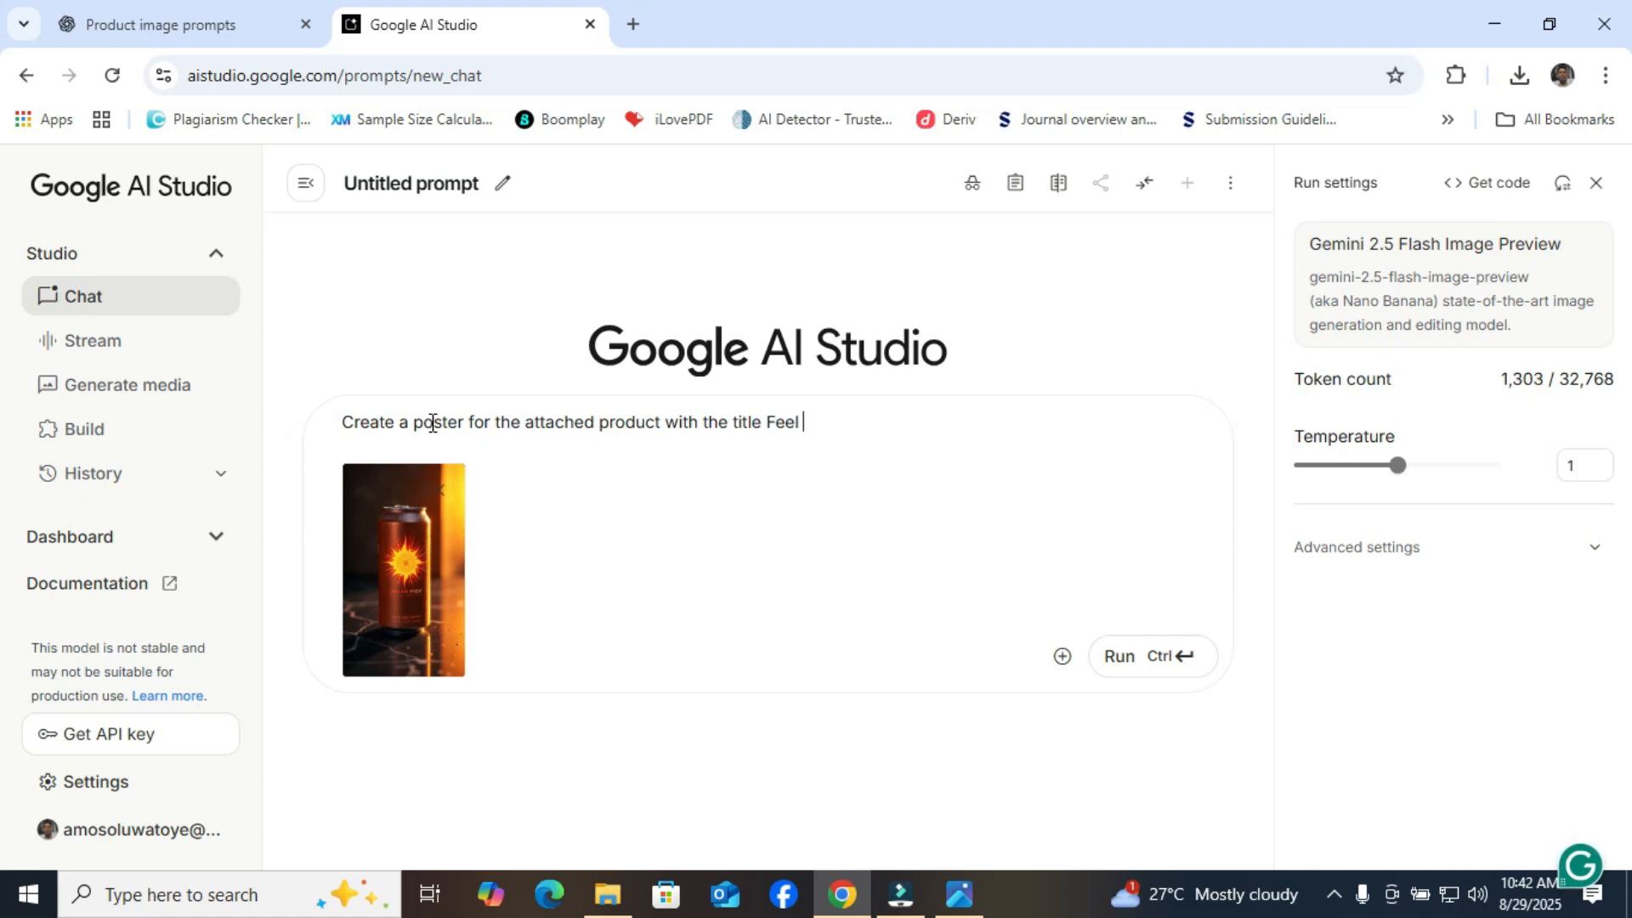
{"action": "type", "text": "tht evi"}
{"action": "key", "text": "BackSpace"}
{"action": "key", "text": "BackSpace"}
{"action": "key", "text": "BackSpace"}
{"action": "key", "text": "BackSpace"}
{"action": "key", "text": "BackSpace"}
{"action": "key", "text": "BackSpace"}
{"action": "key", "text": "BackSpace"}
{"action": "type", "text": "The Drink."}
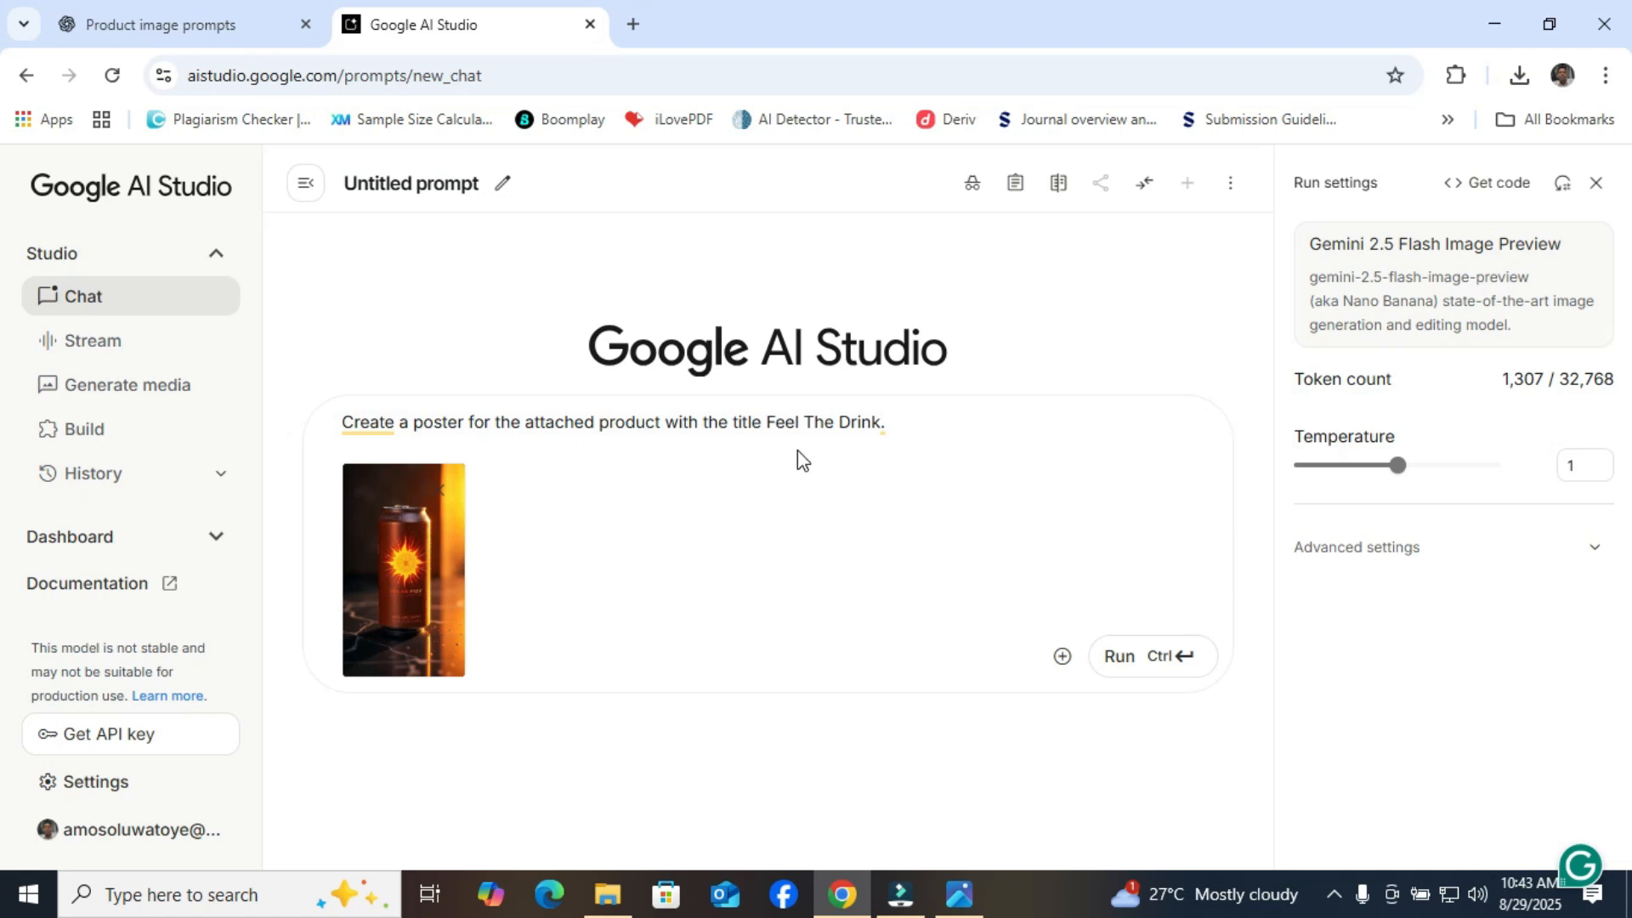
{"action": "type", "text": "I"}
{"action": "type", "text": "lude address"}
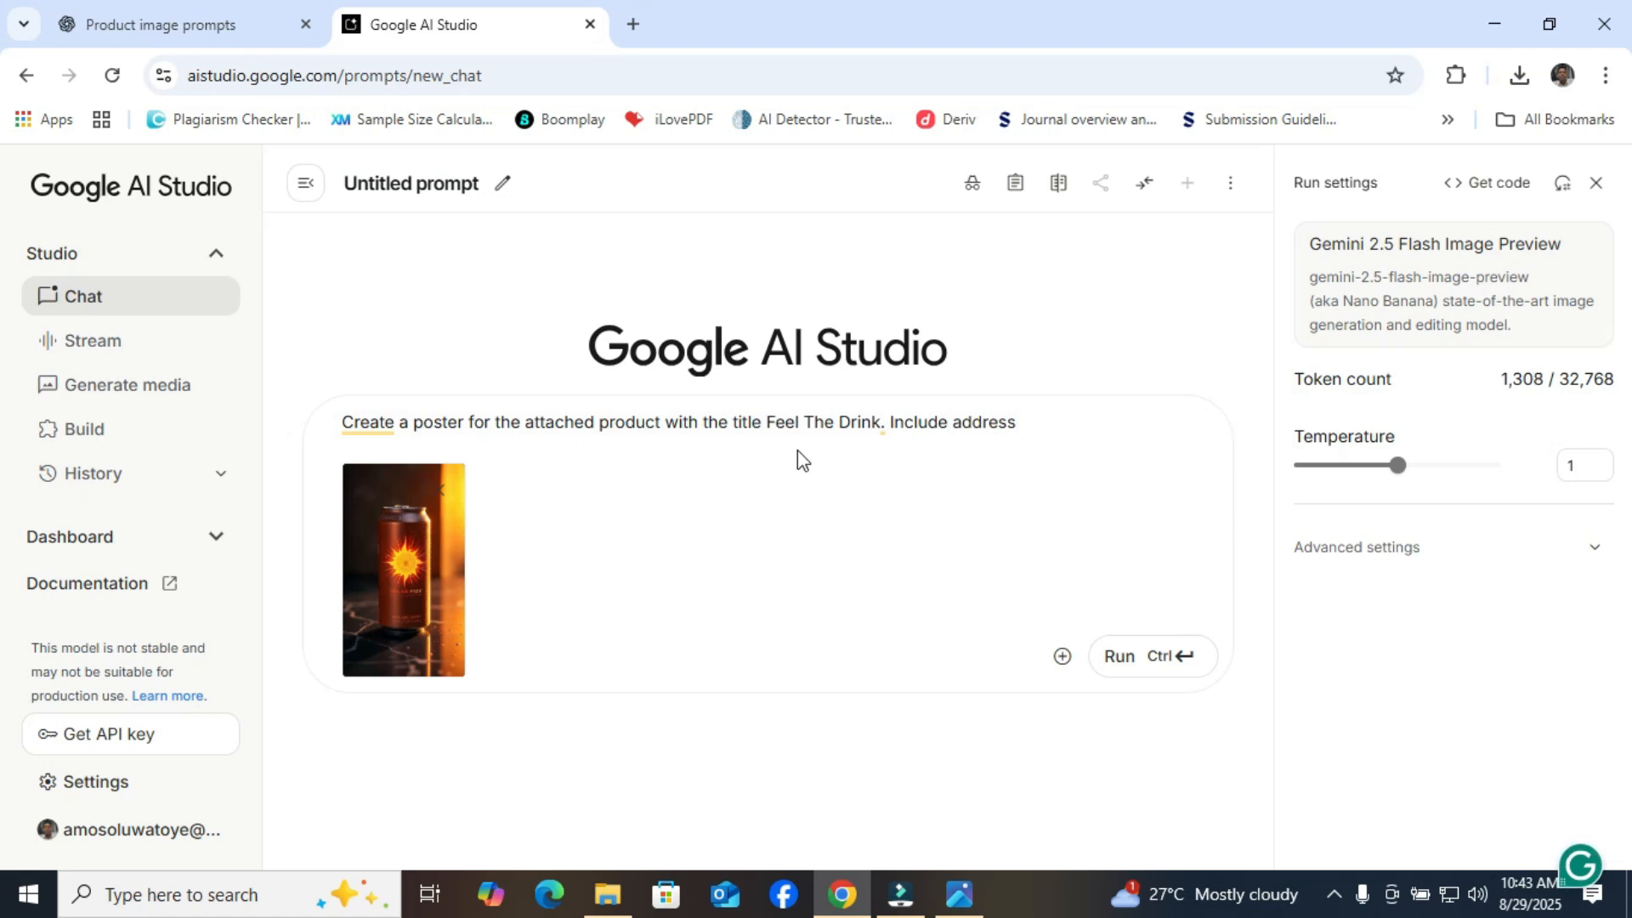
{"action": "key", "text": "BackSpace"}
{"action": "key", "text": "BackSpace"}
{"action": "key", "text": "BackSpace"}
{"action": "key", "text": "BackSpace"}
{"action": "key", "text": "BackSpace"}
{"action": "key", "text": "BackSpace"}
{"action": "key", "text": "BackSpace"}
{"action": "key", "text": "BackSpace"}
{"action": "key", "text": "BackSpace"}
{"action": "key", "text": "BackSpace"}
{"action": "key", "text": "BackSpace"}
{"action": "key", "text": "BackSpace"}
{"action": "key", "text": "BackSpace"}
{"action": "key", "text": "BackSpace"}
{"action": "key", "text": "BackSpace"}
{"action": "key", "text": "BackSpace"}
Step: Add "Make it hyper realistic and epic looking" to the prompt and run it
{"action": "type", "text": "Make i"}
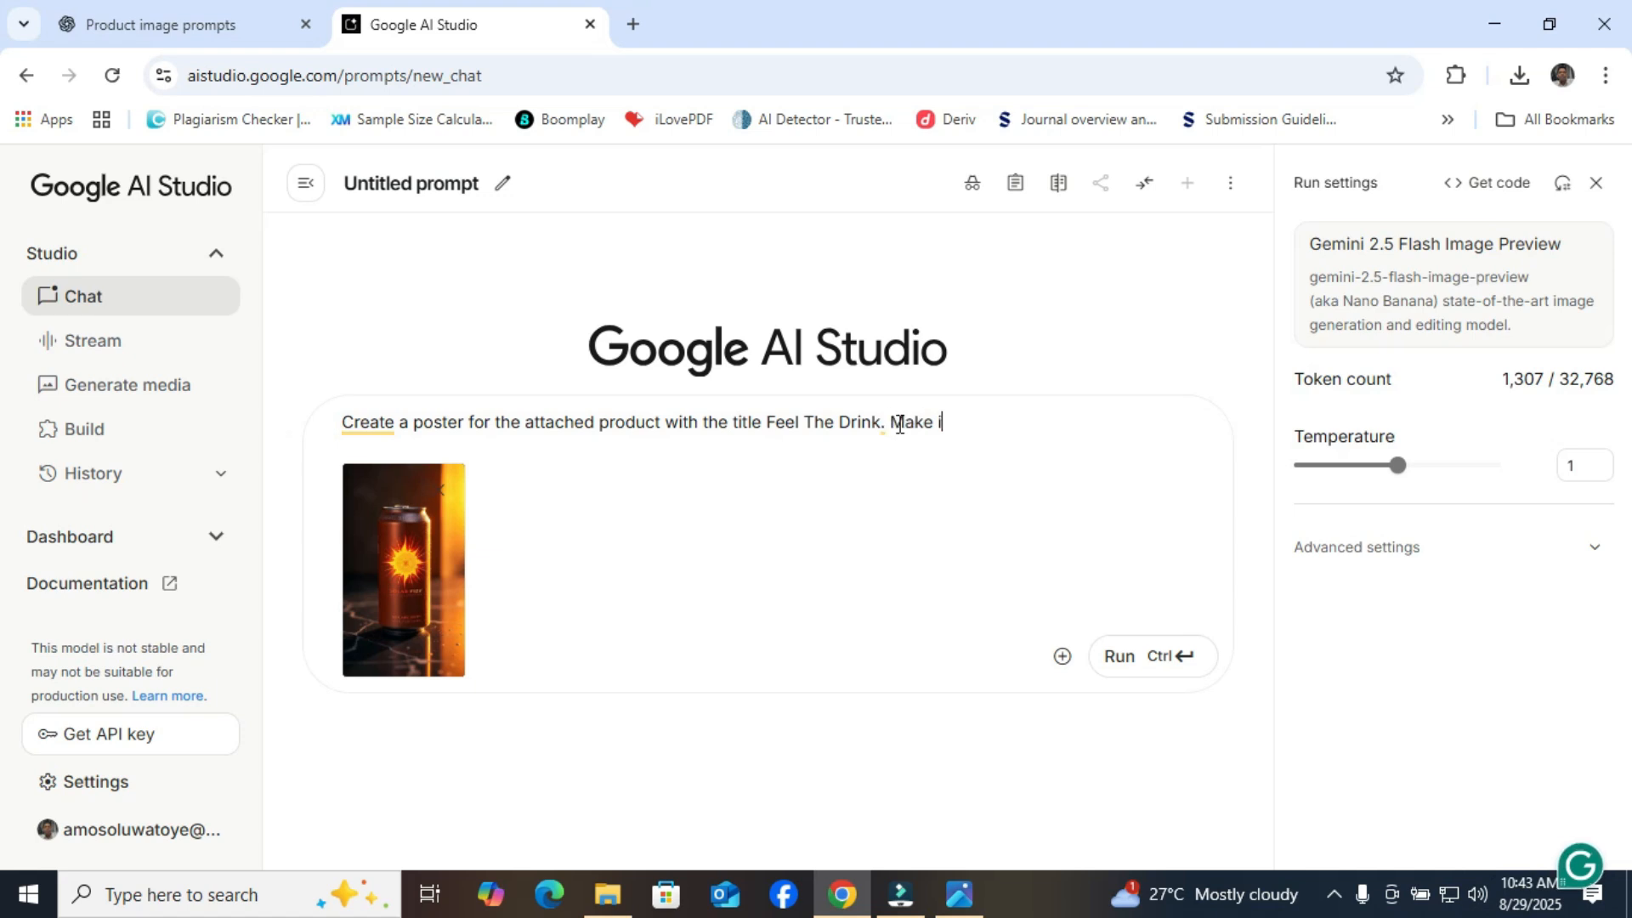
{"action": "type", "text": "t hyper realistic"}
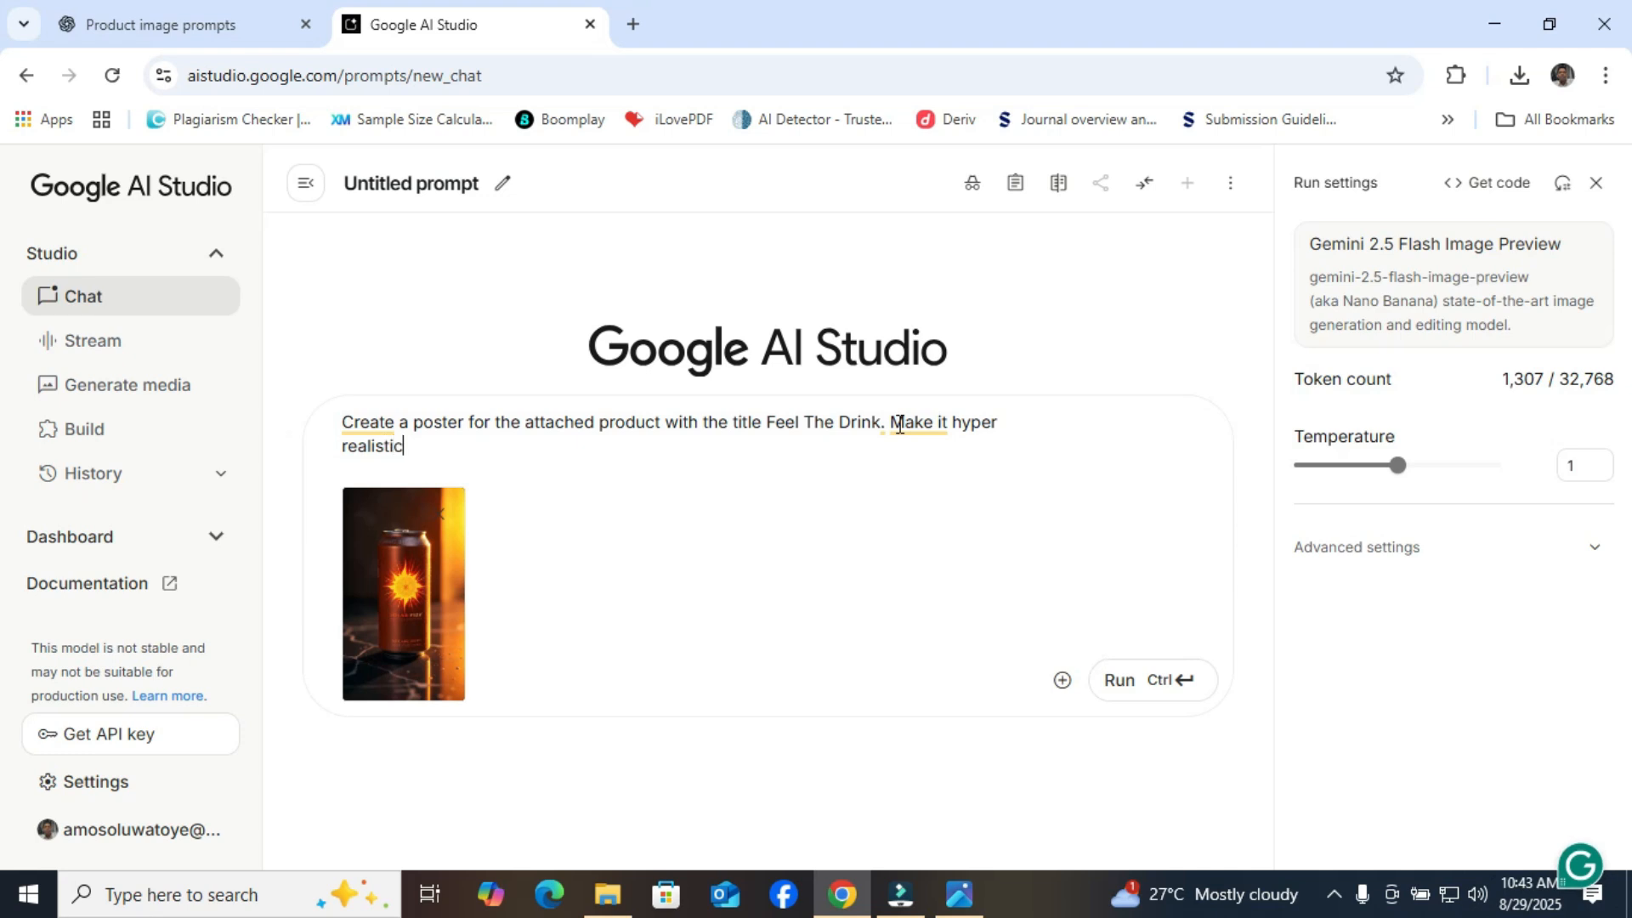
{"action": "type", "text": " and e"}
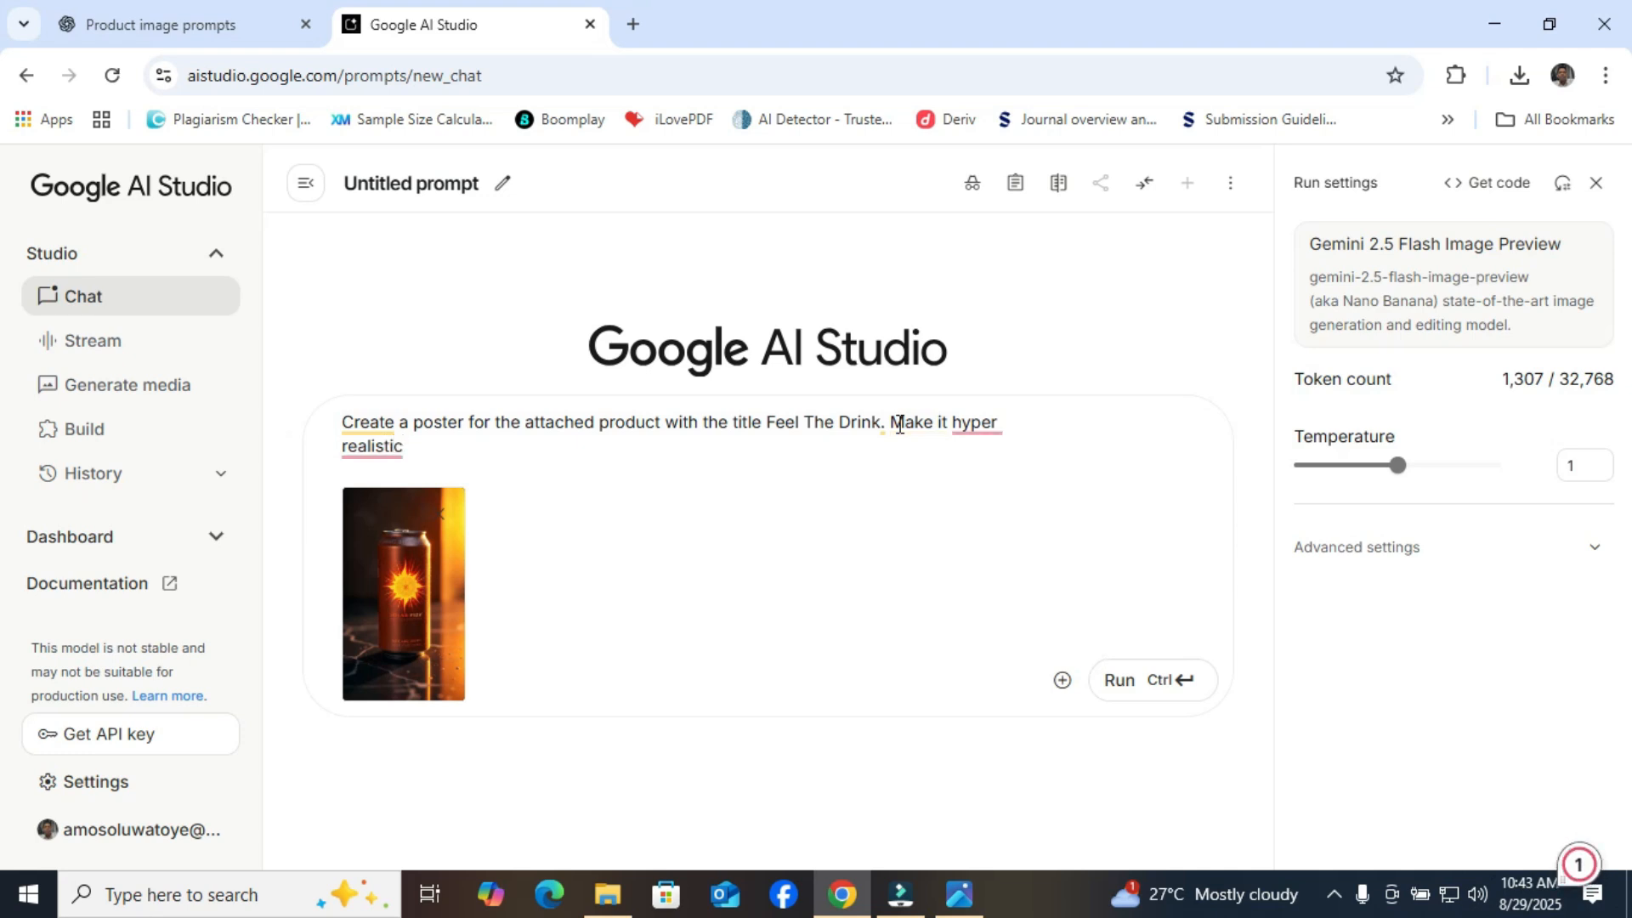
{"action": "type", "text": "pic "}
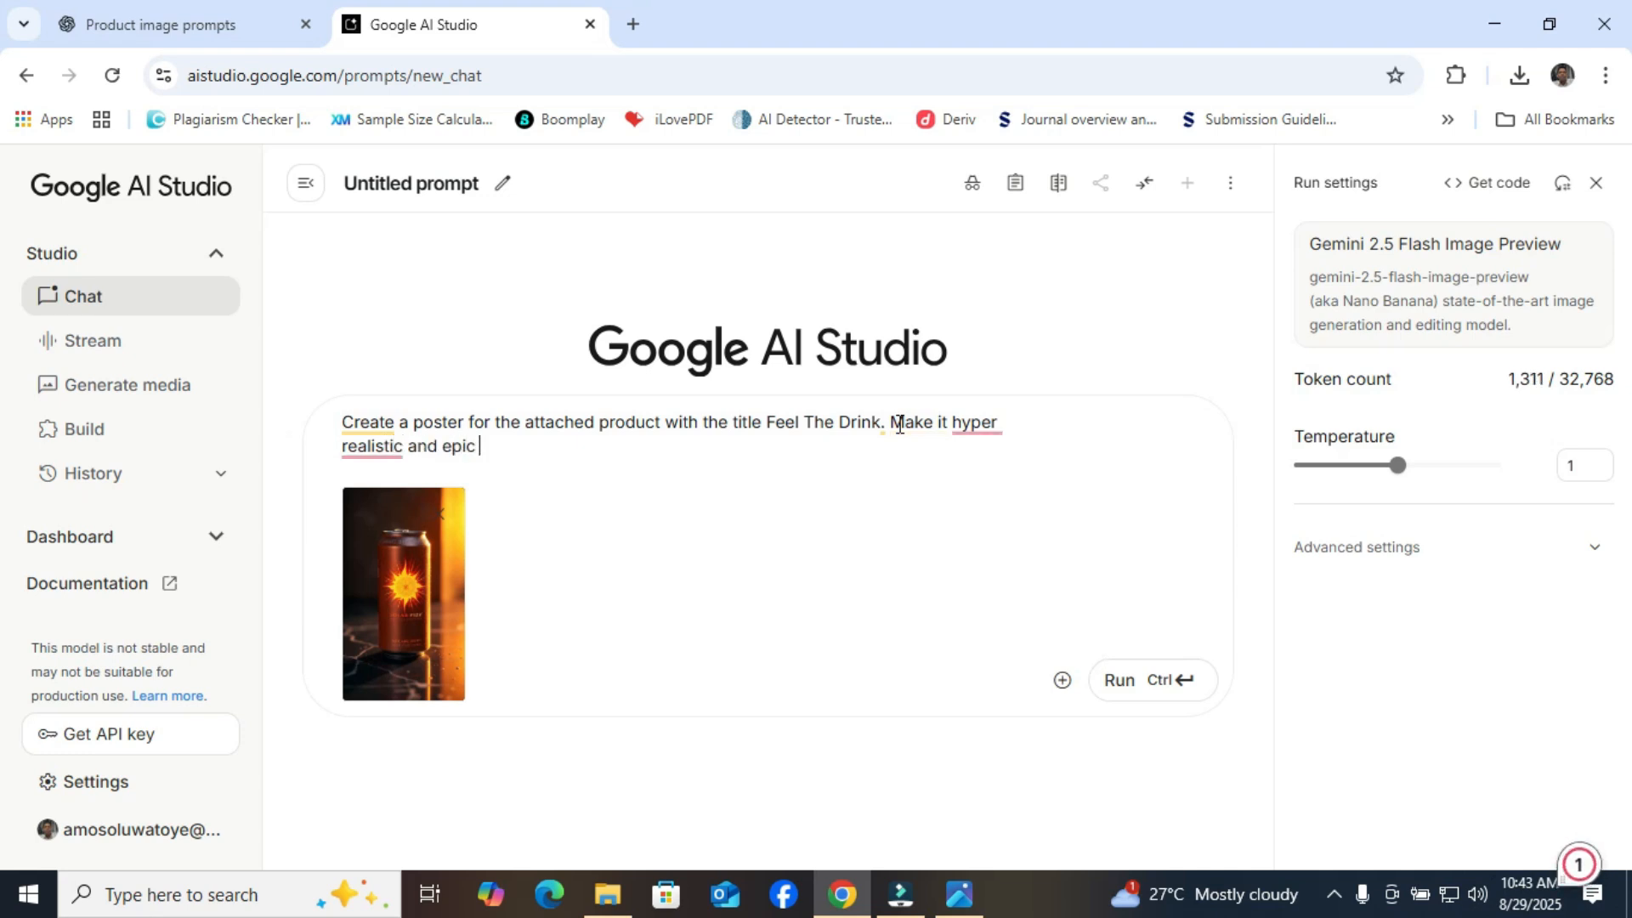
{"action": "type", "text": "looking"}
{"action": "left_click", "coordinate": [1125, 685]}
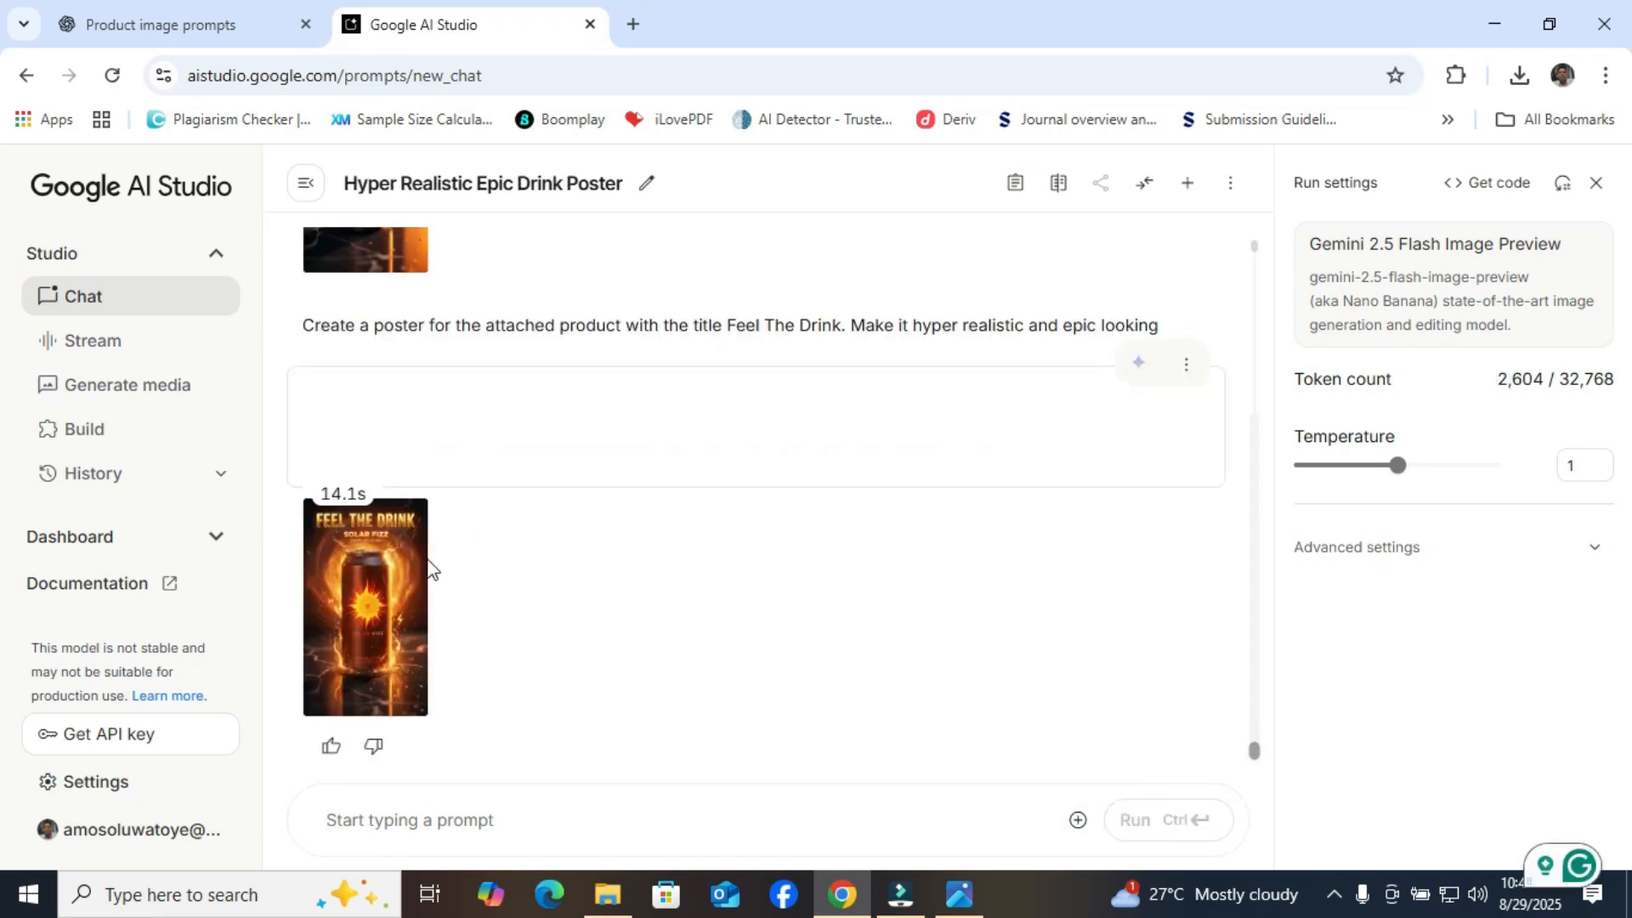
Step: Preview the generated Feel The Drink poster at full size and download it
{"action": "left_click", "coordinate": [371, 610]}
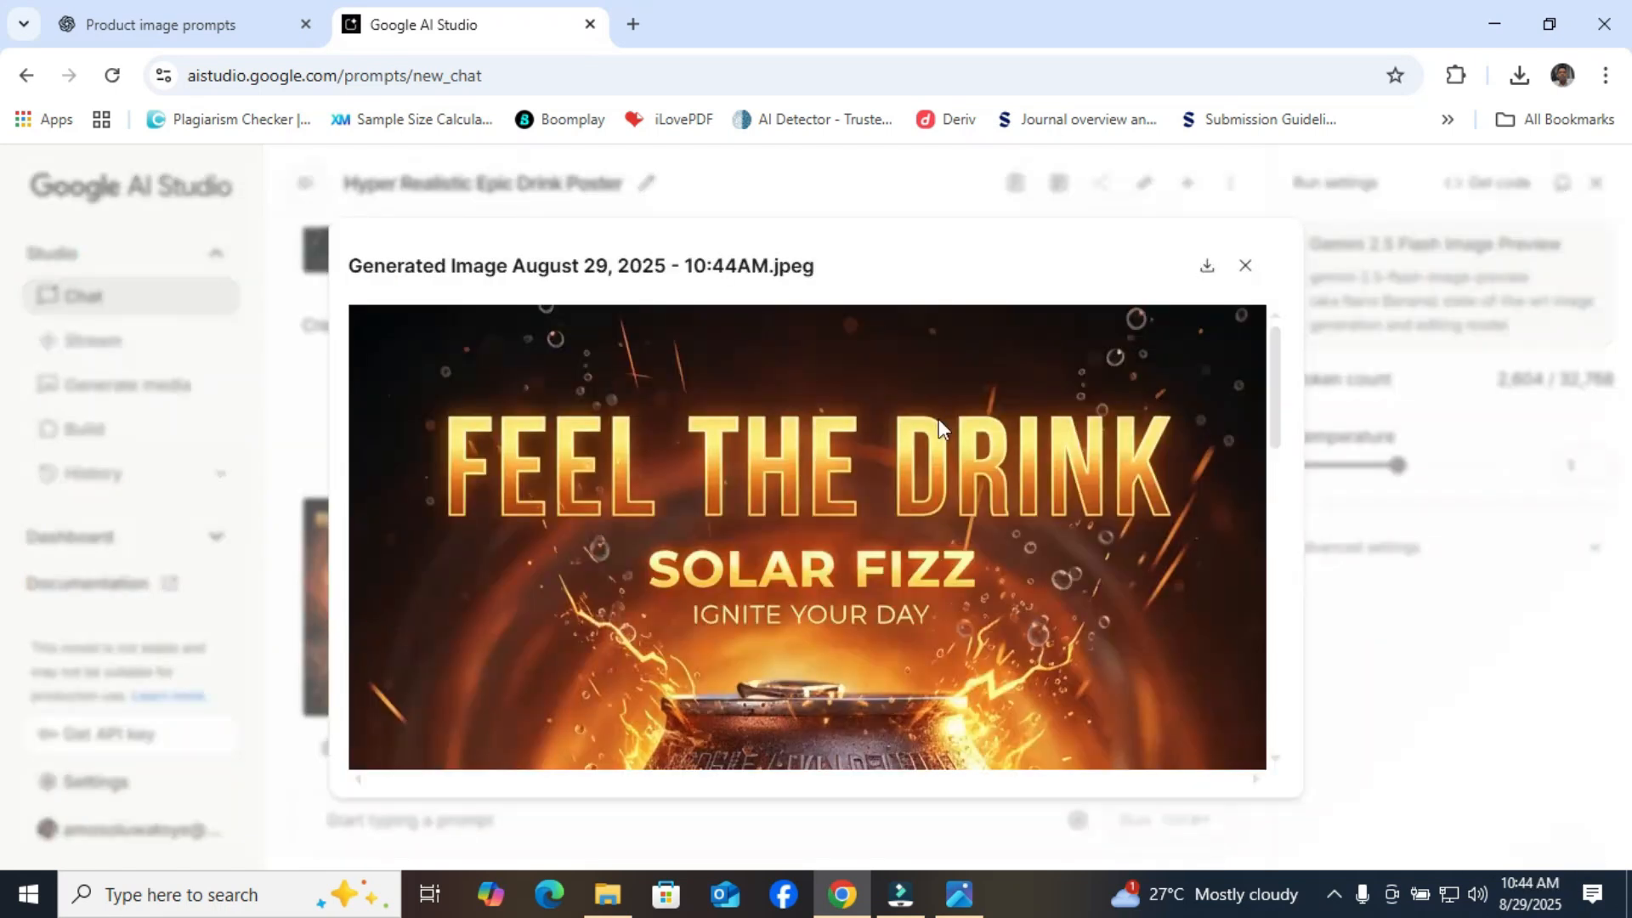
{"action": "left_click_drag", "start_coordinate": [1273, 426], "coordinate": [1272, 512]}
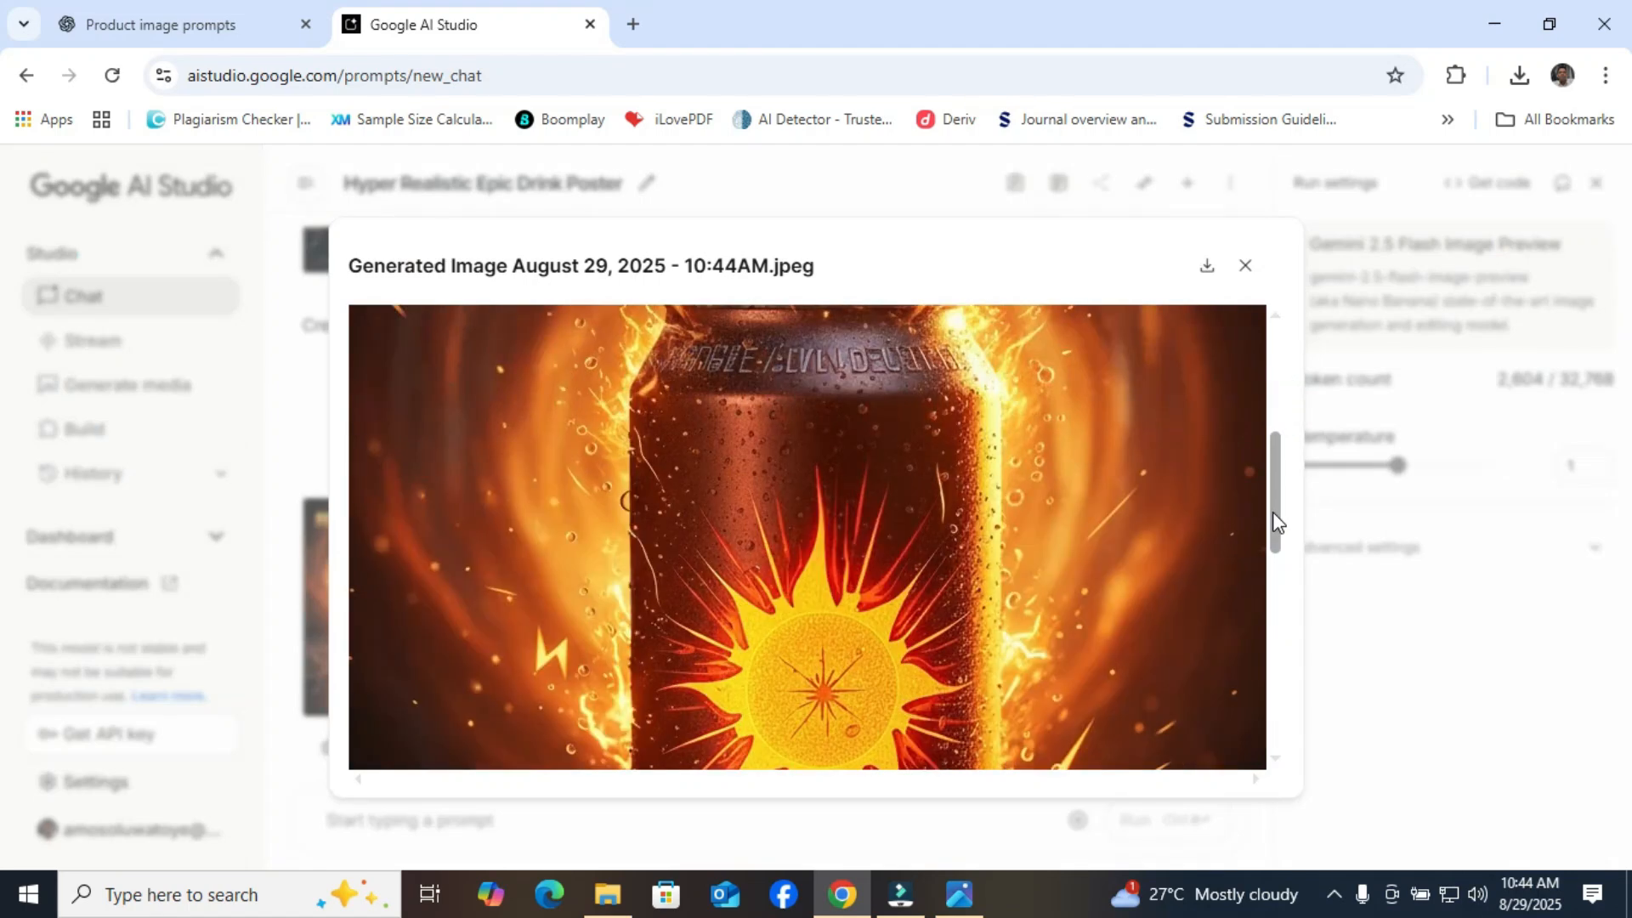
{"action": "left_click", "coordinate": [1207, 265]}
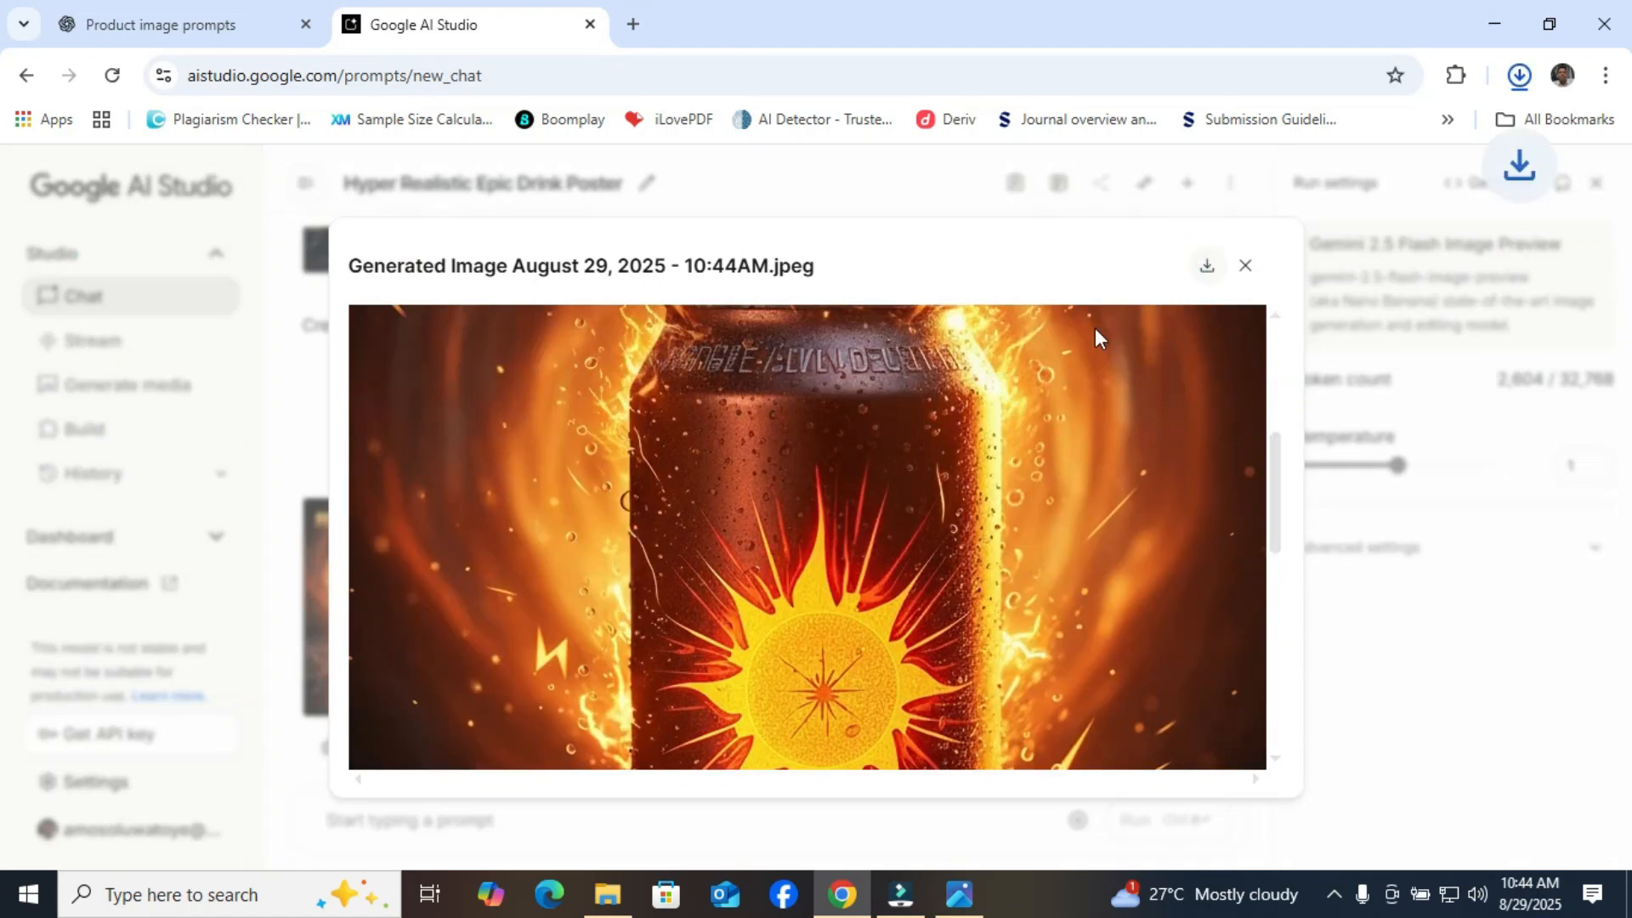
Step: View the downloaded Feel The Drink poster in a maximized Photos window, and return to the AI Studio chat
{"action": "left_click", "coordinate": [1520, 78]}
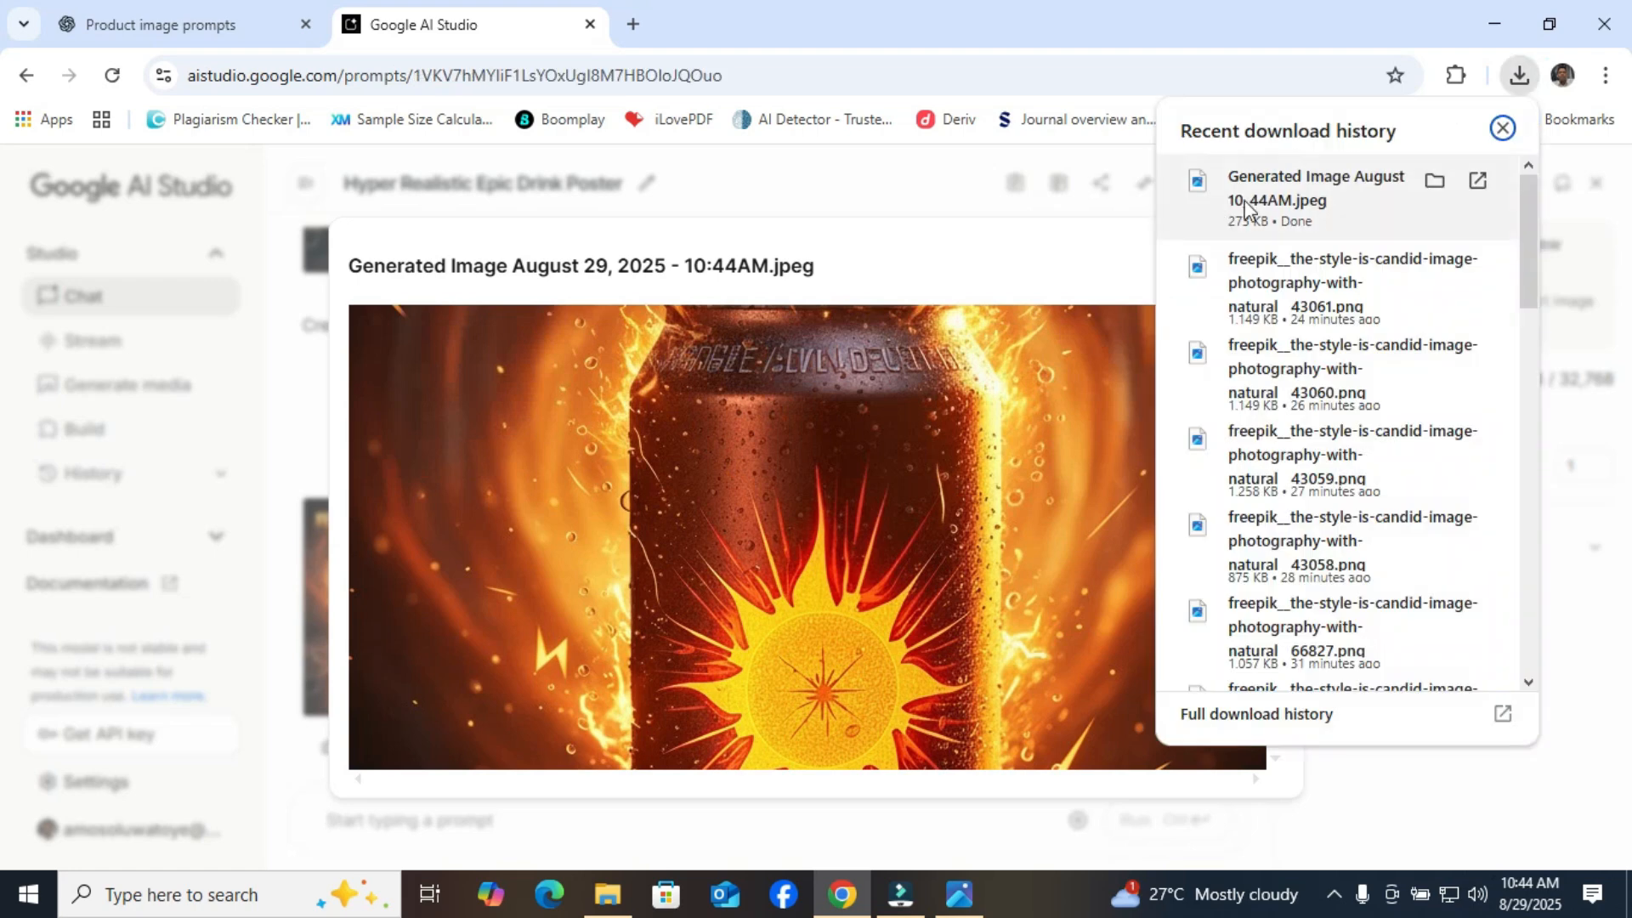
{"action": "left_click", "coordinate": [1245, 205]}
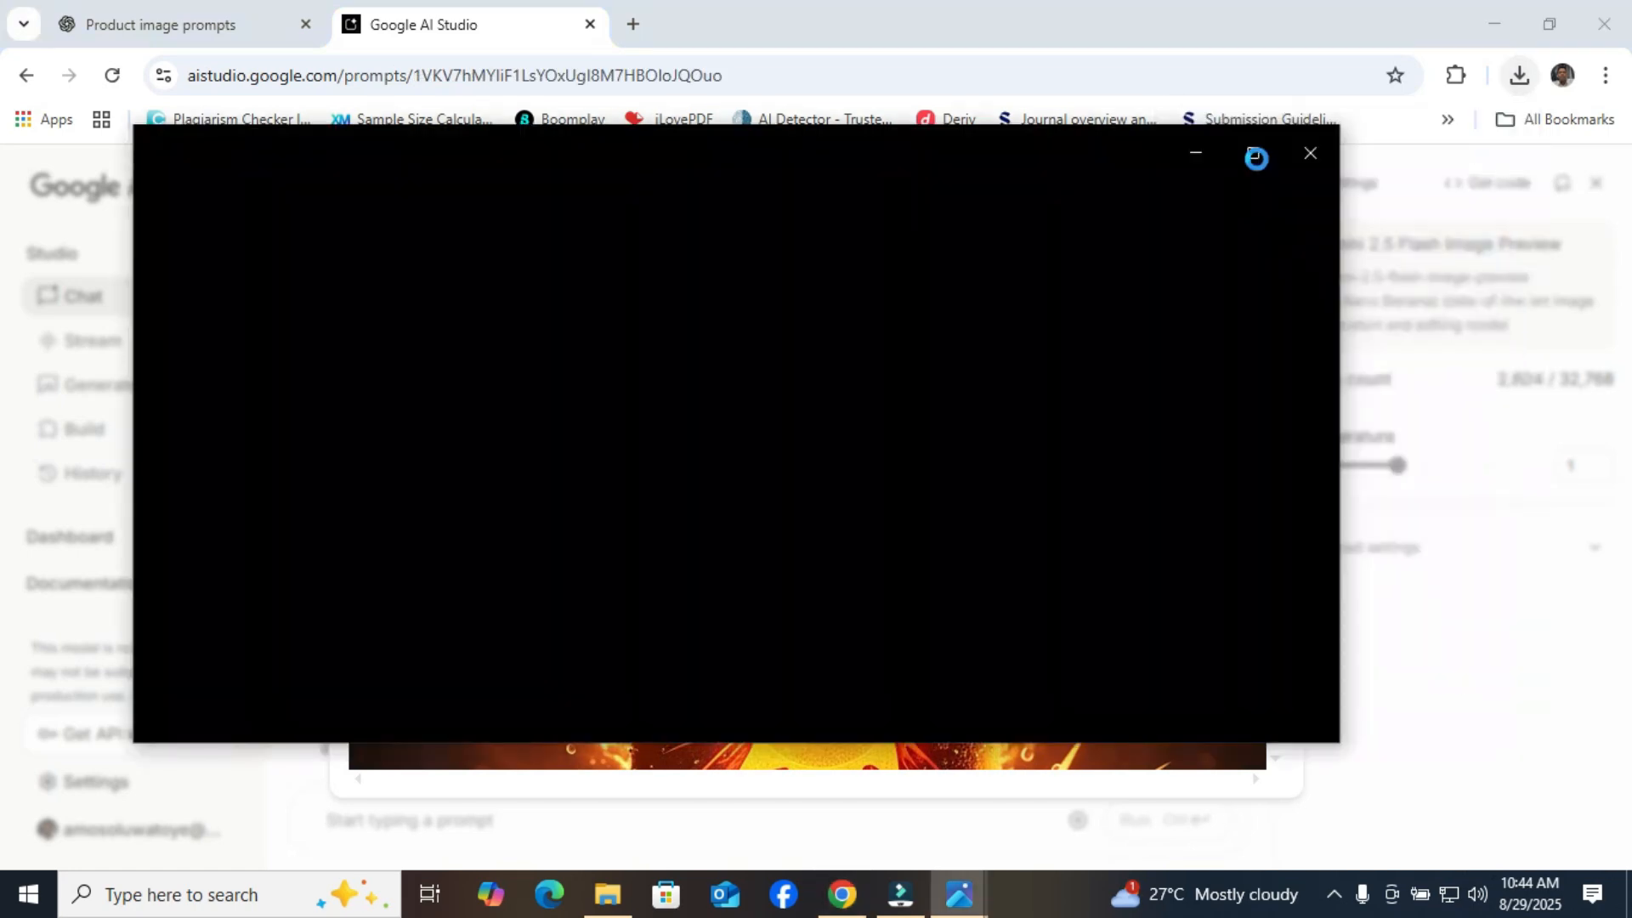
{"action": "left_click", "coordinate": [1257, 156]}
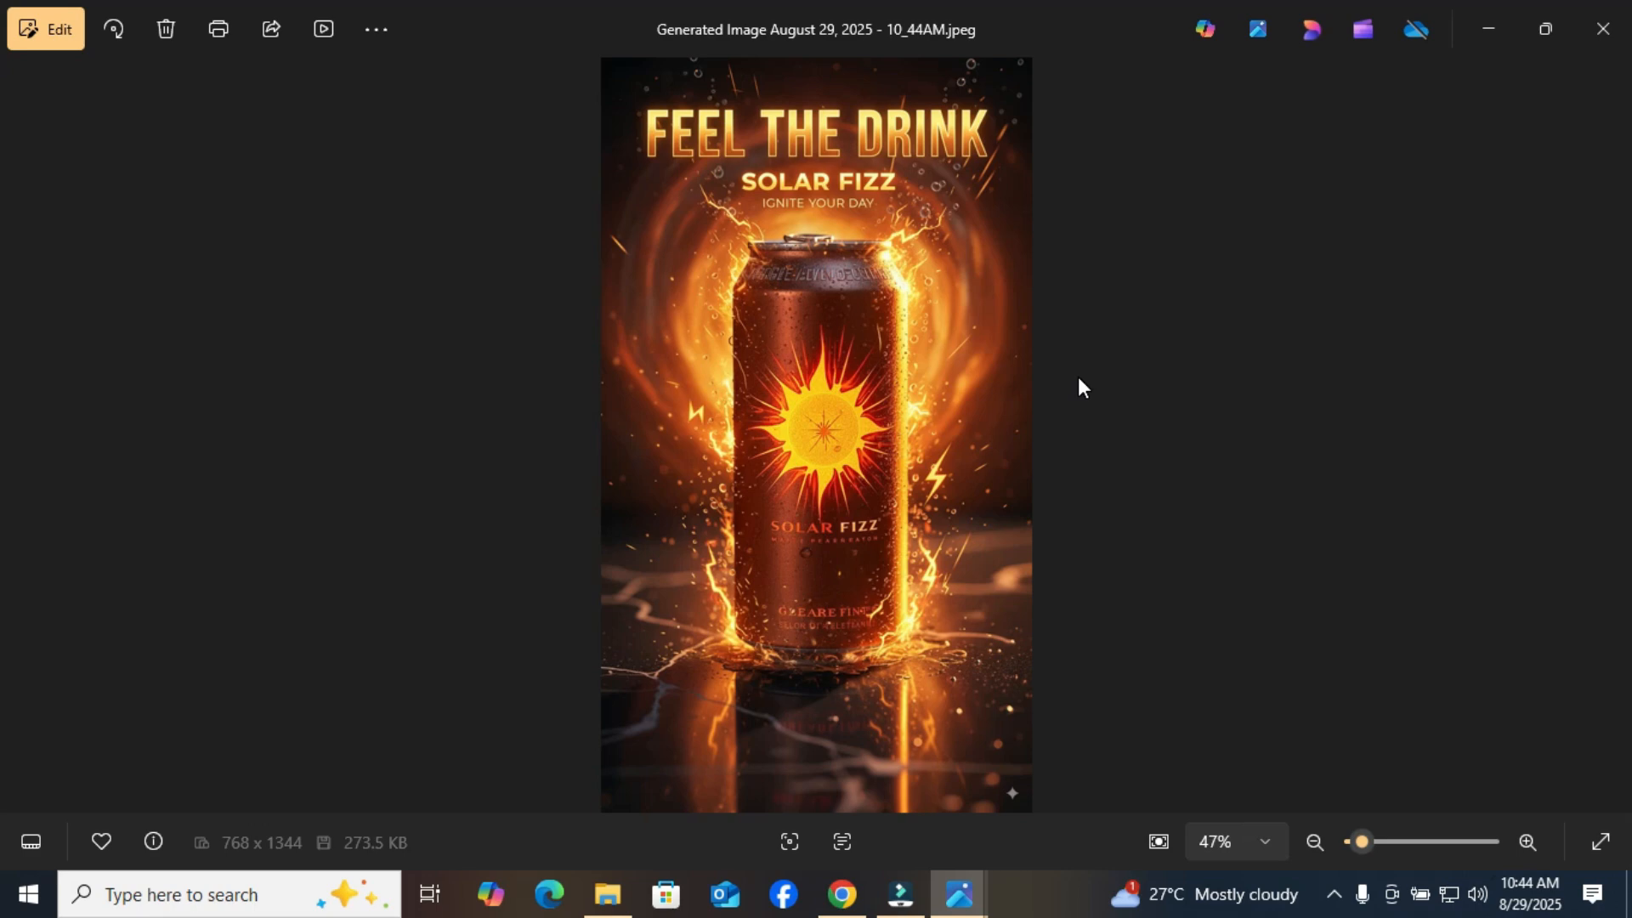
{"action": "left_click", "coordinate": [1599, 44]}
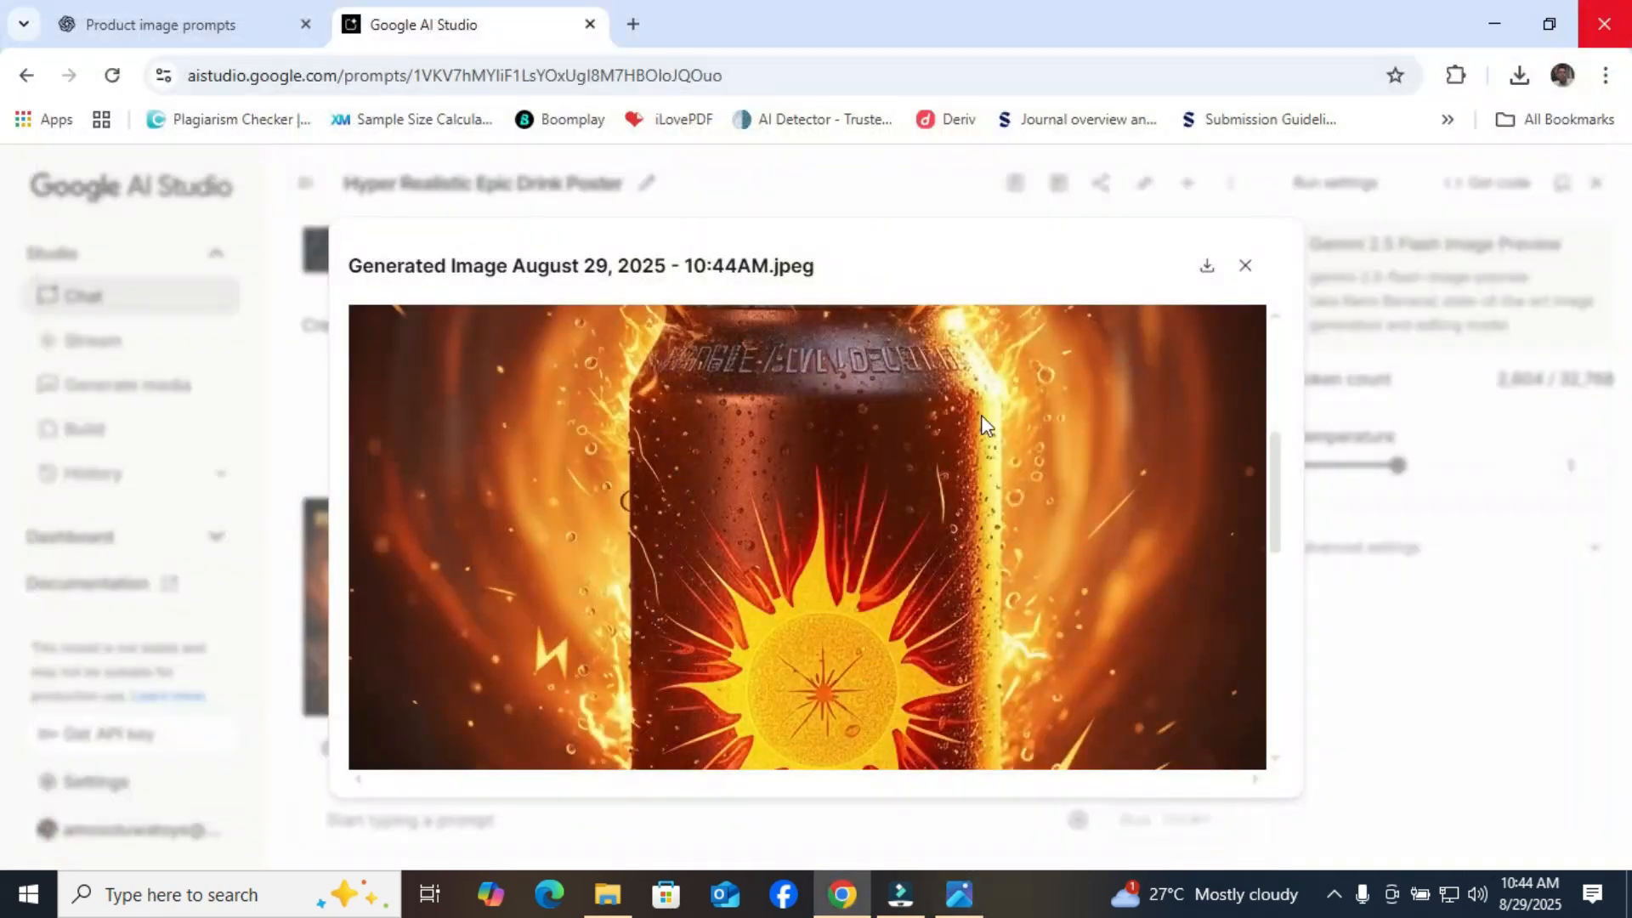
{"action": "left_click", "coordinate": [1245, 266]}
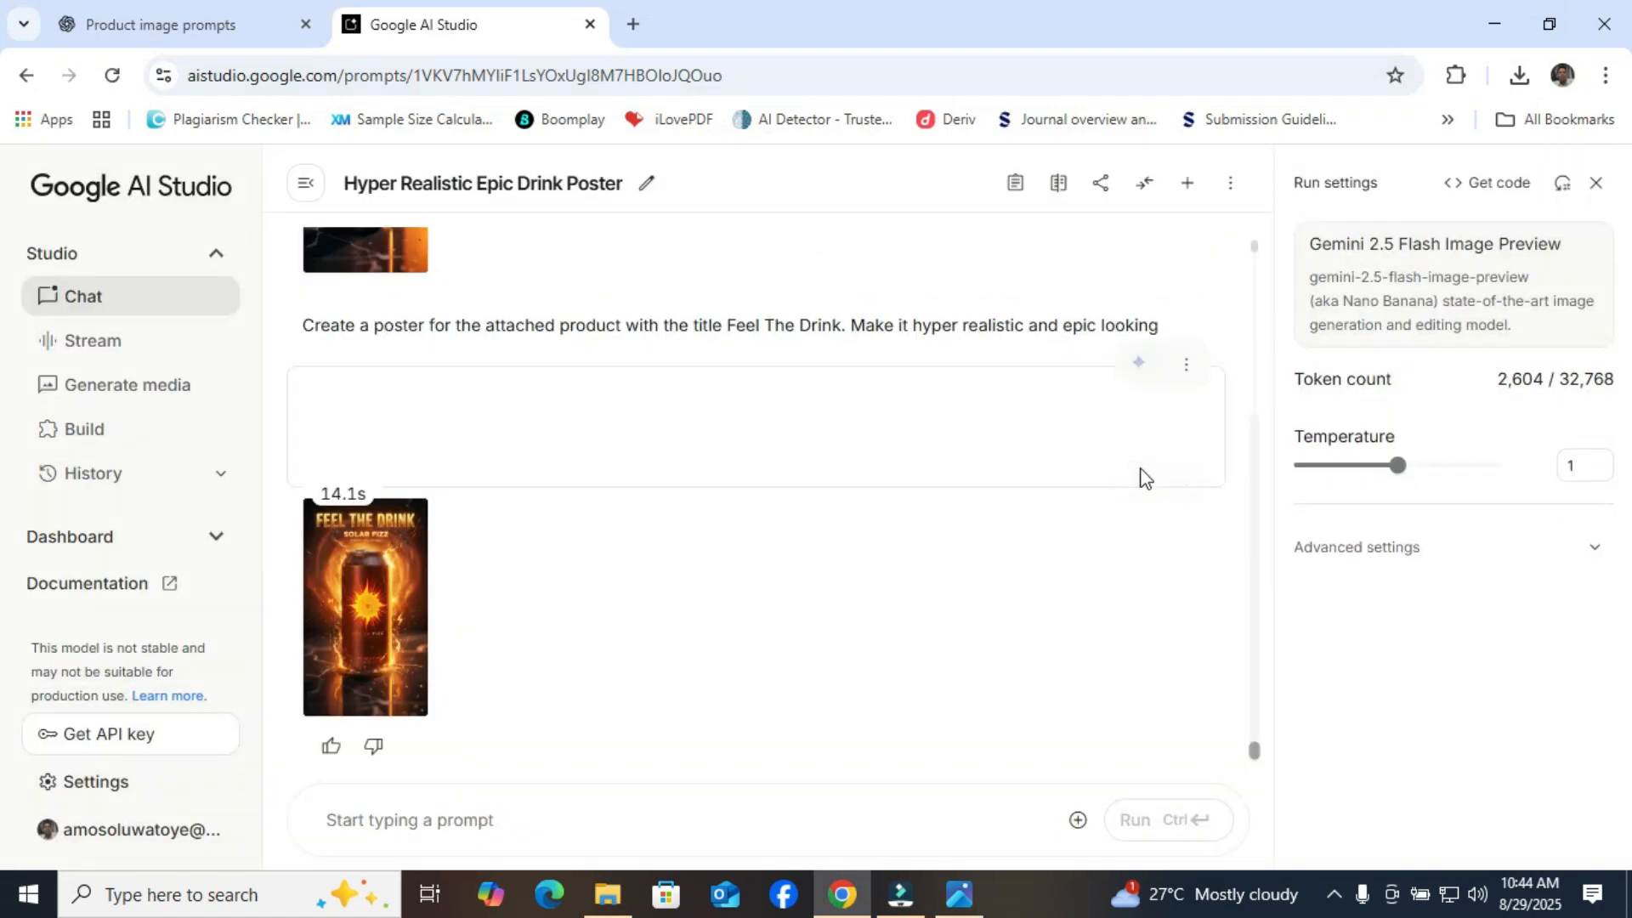
Step: Attach the blue-dial wrist watch image from the PRODUCTS folder to a new prompt
{"action": "left_click", "coordinate": [1078, 820]}
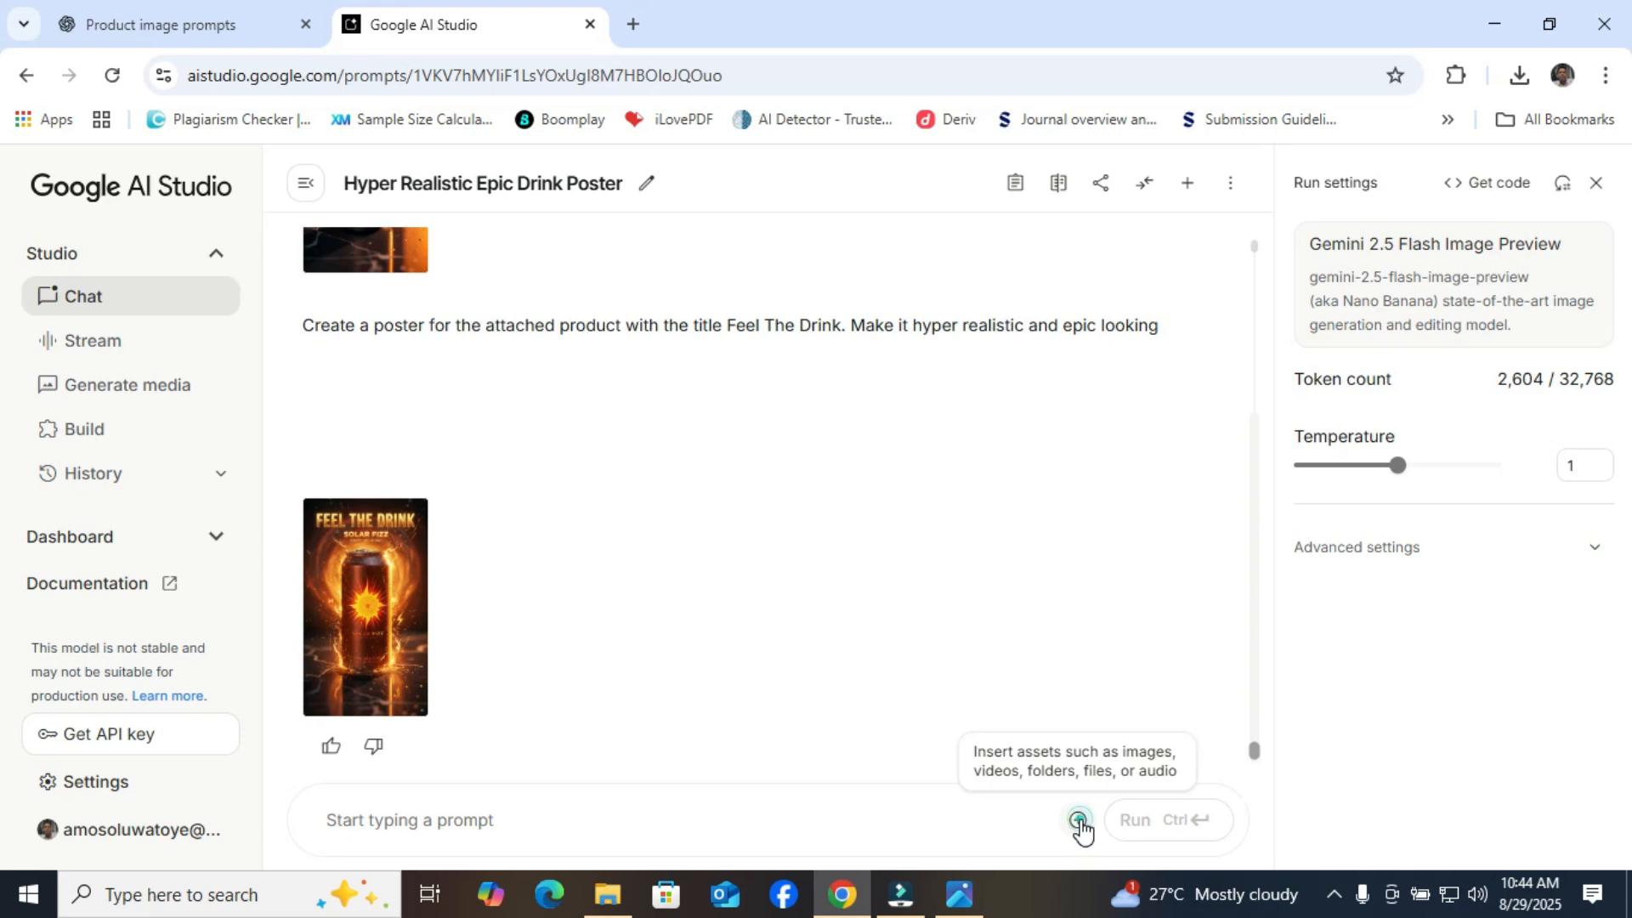
{"action": "left_click", "coordinate": [1120, 696]}
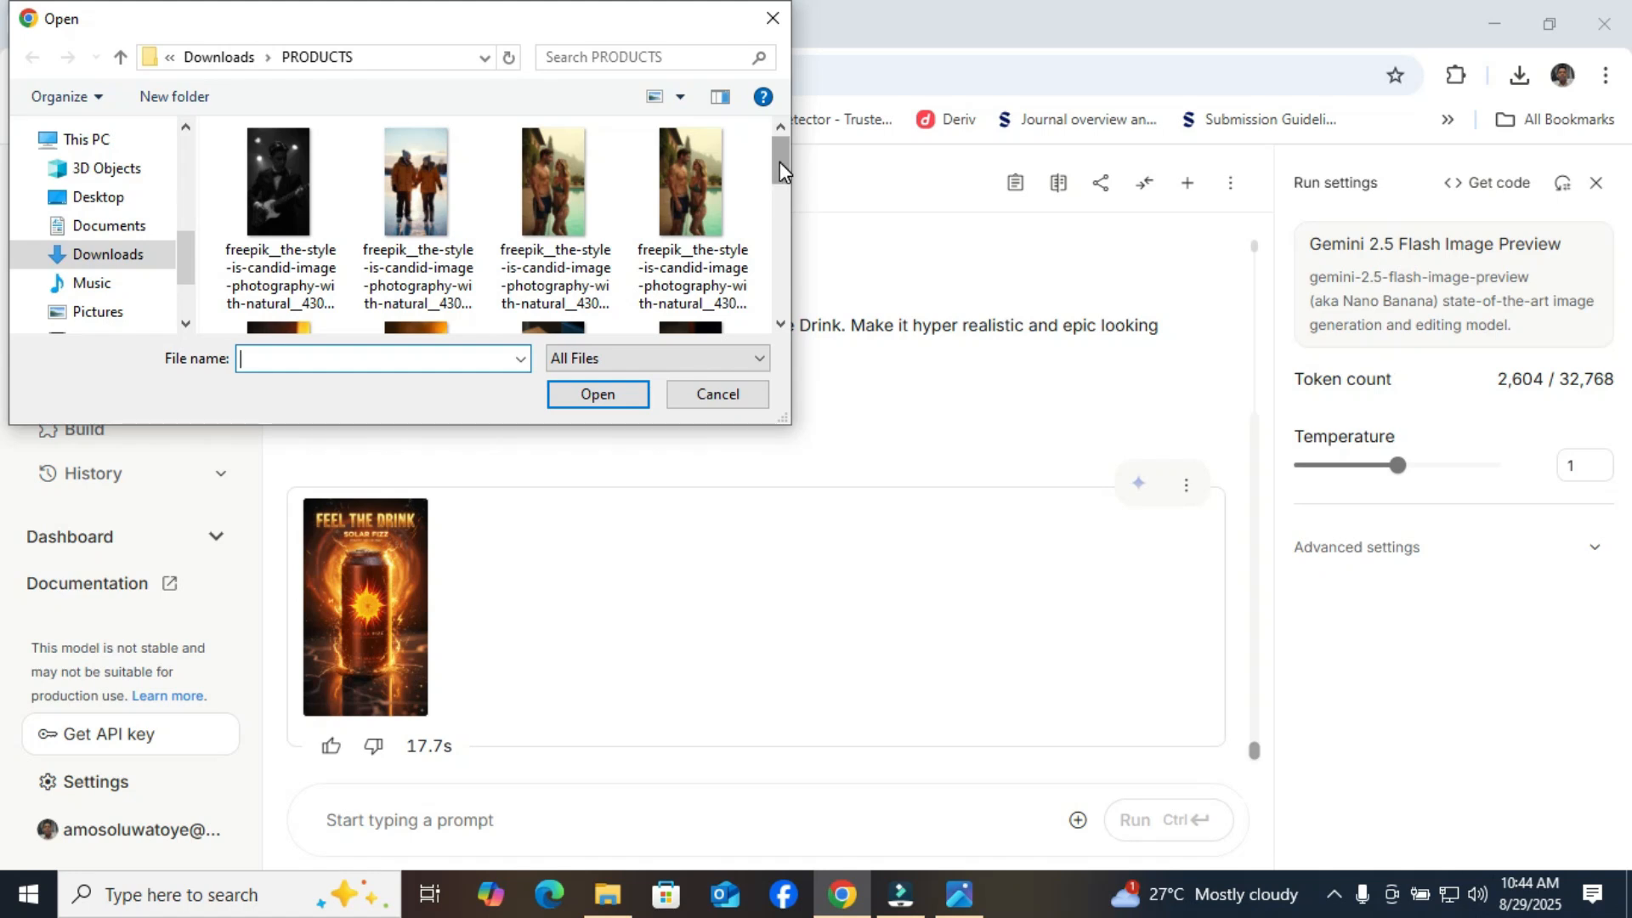
{"action": "mouse_move", "coordinate": [779, 161]}
{"action": "left_mouse_down"}
{"action": "mouse_move", "coordinate": [778, 202]}
{"action": "mouse_move", "coordinate": [777, 189]}
{"action": "left_mouse_up"}
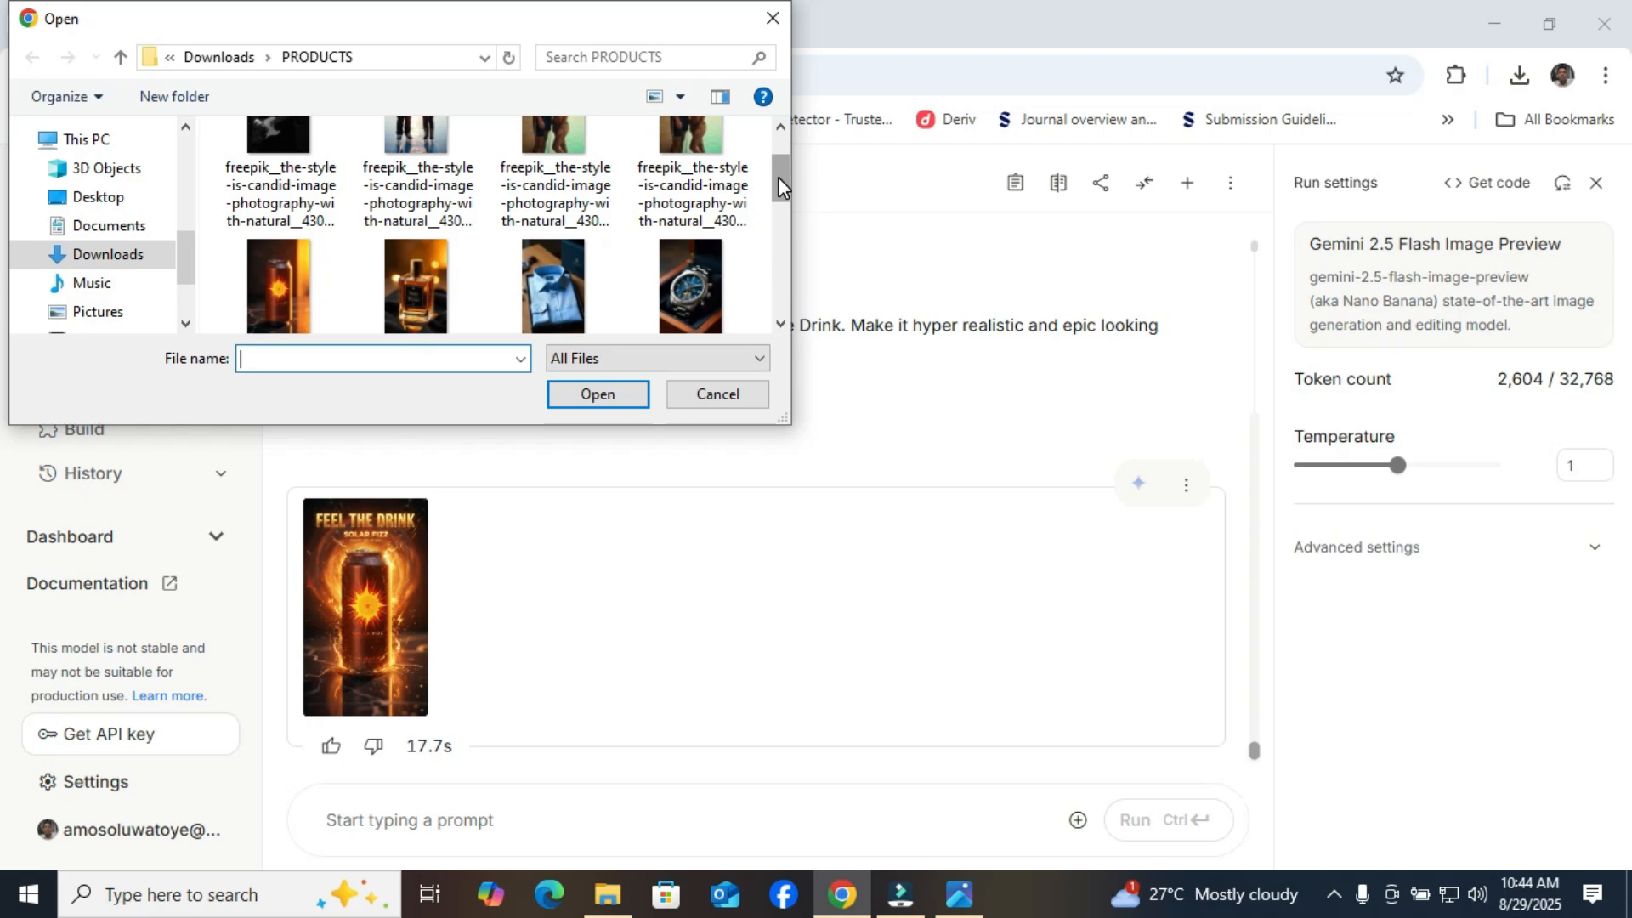
{"action": "left_click_drag", "start_coordinate": [778, 181], "coordinate": [778, 191]}
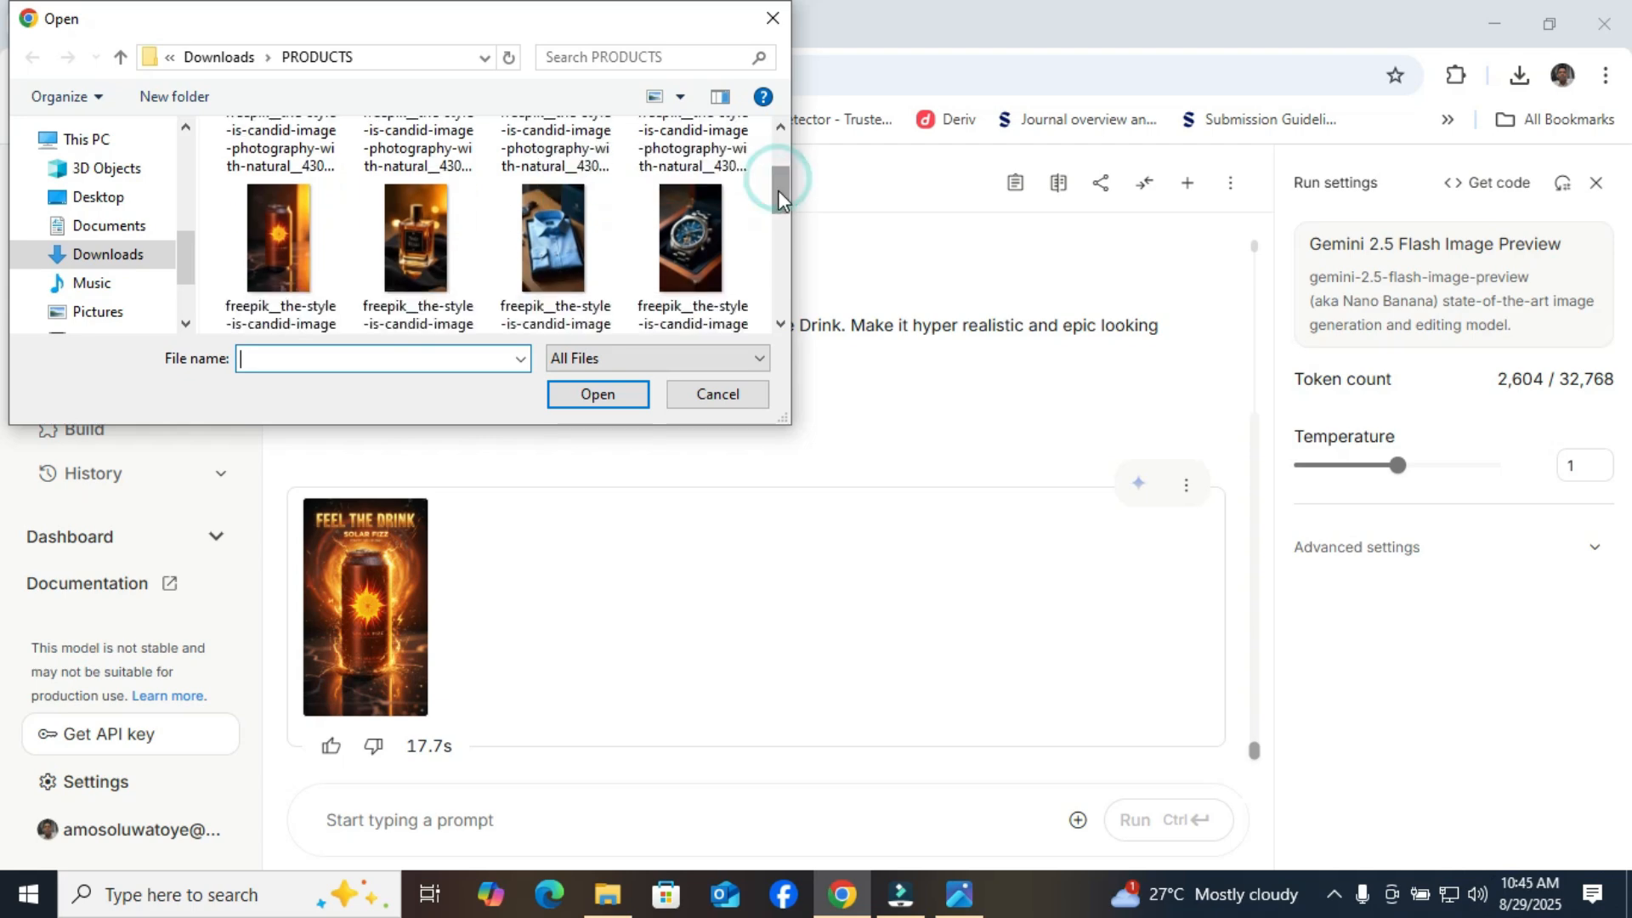
{"action": "double_click", "coordinate": [691, 233]}
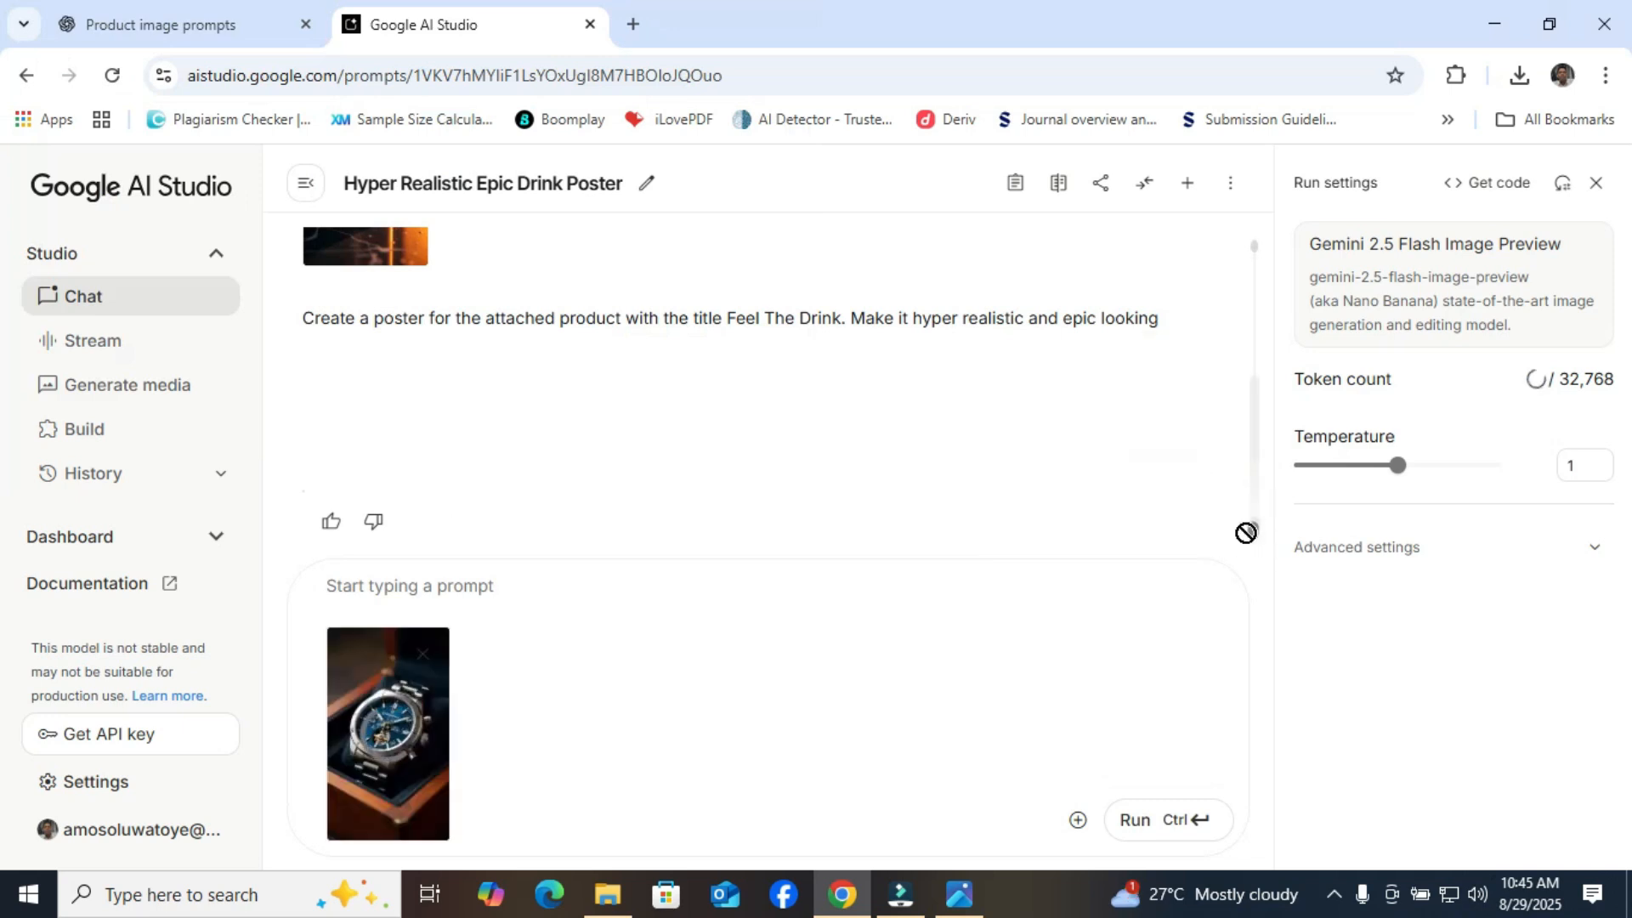
Step: Write the prompt "Create an epic poster for the attached wrist watch"
{"action": "left_click", "coordinate": [507, 583]}
{"action": "left_click", "coordinate": [502, 583]}
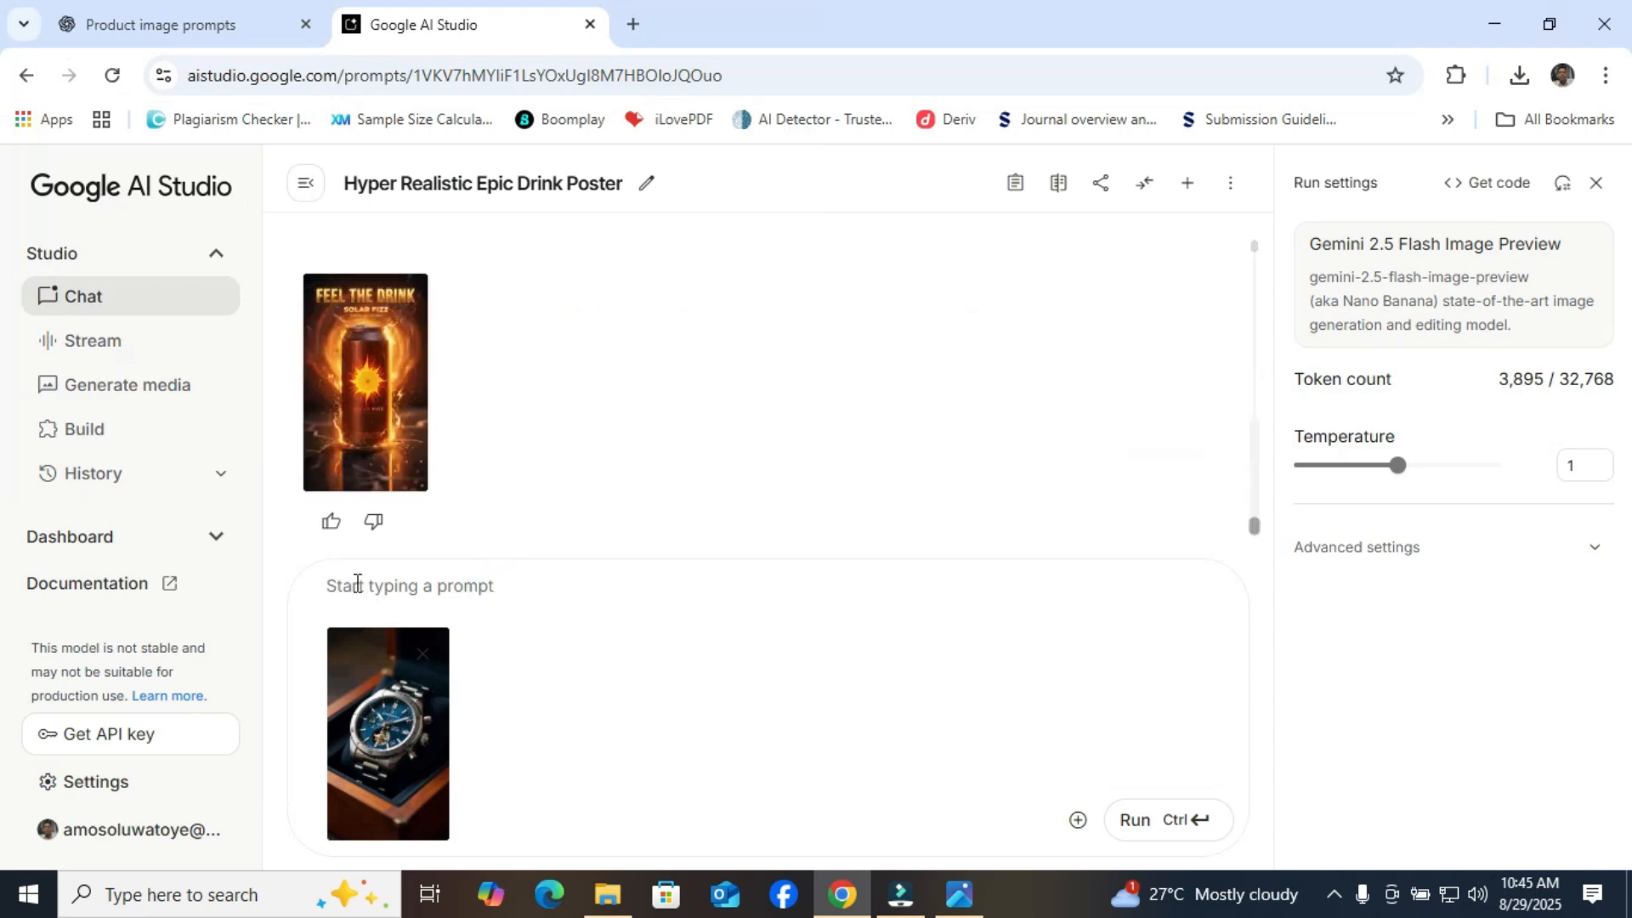
{"action": "type", "text": "Cr"}
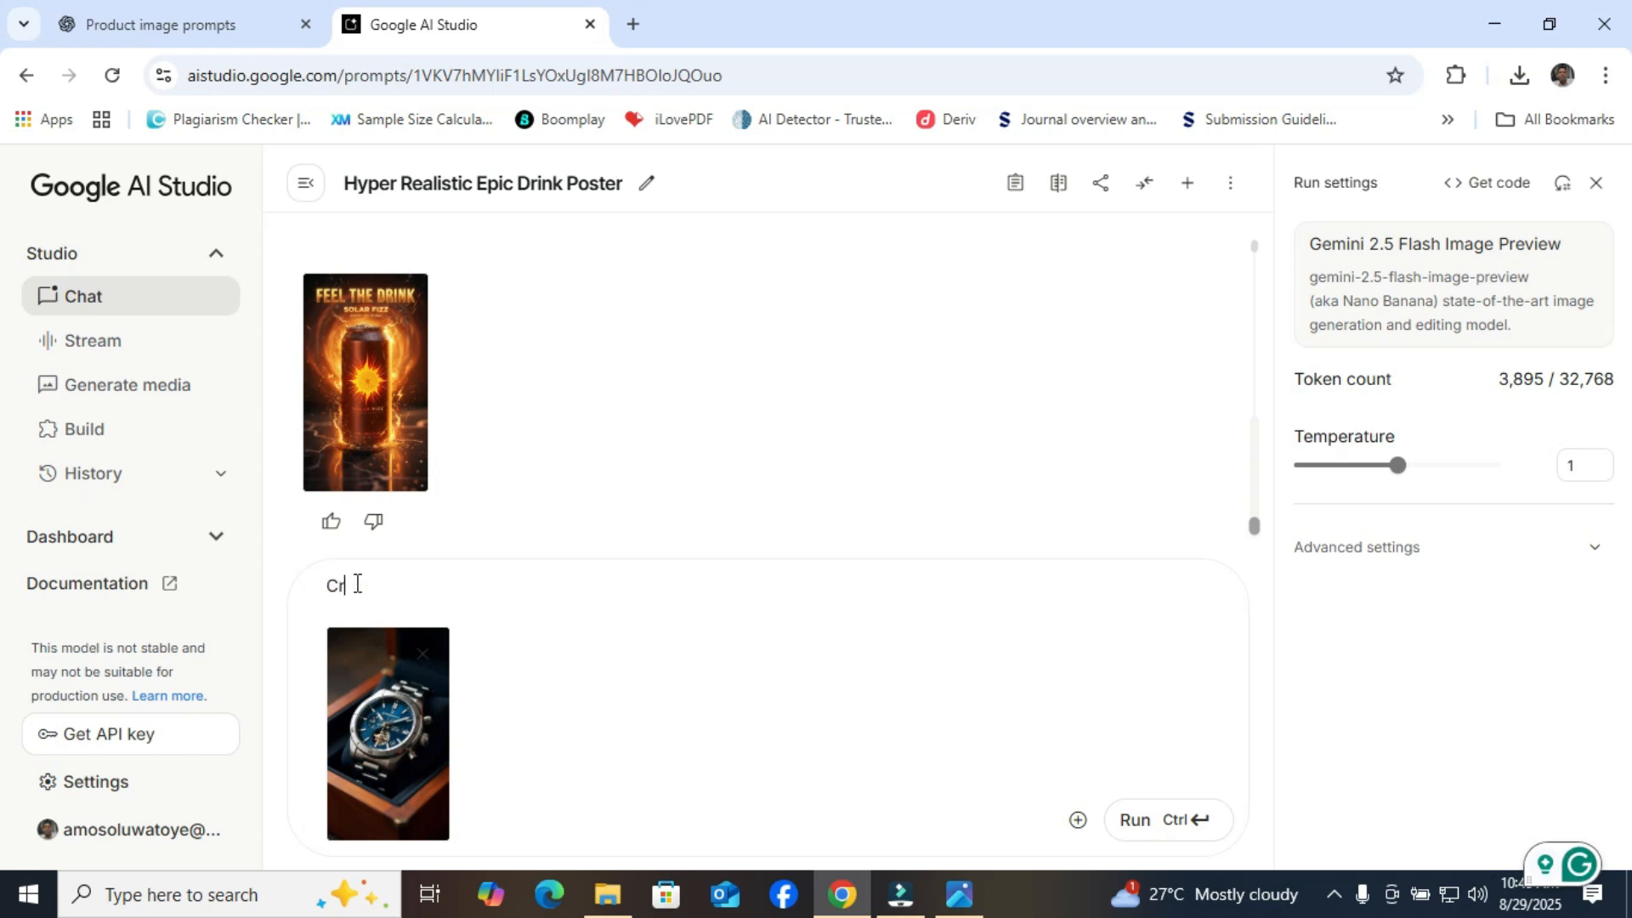
{"action": "type", "text": "eate an epic a"}
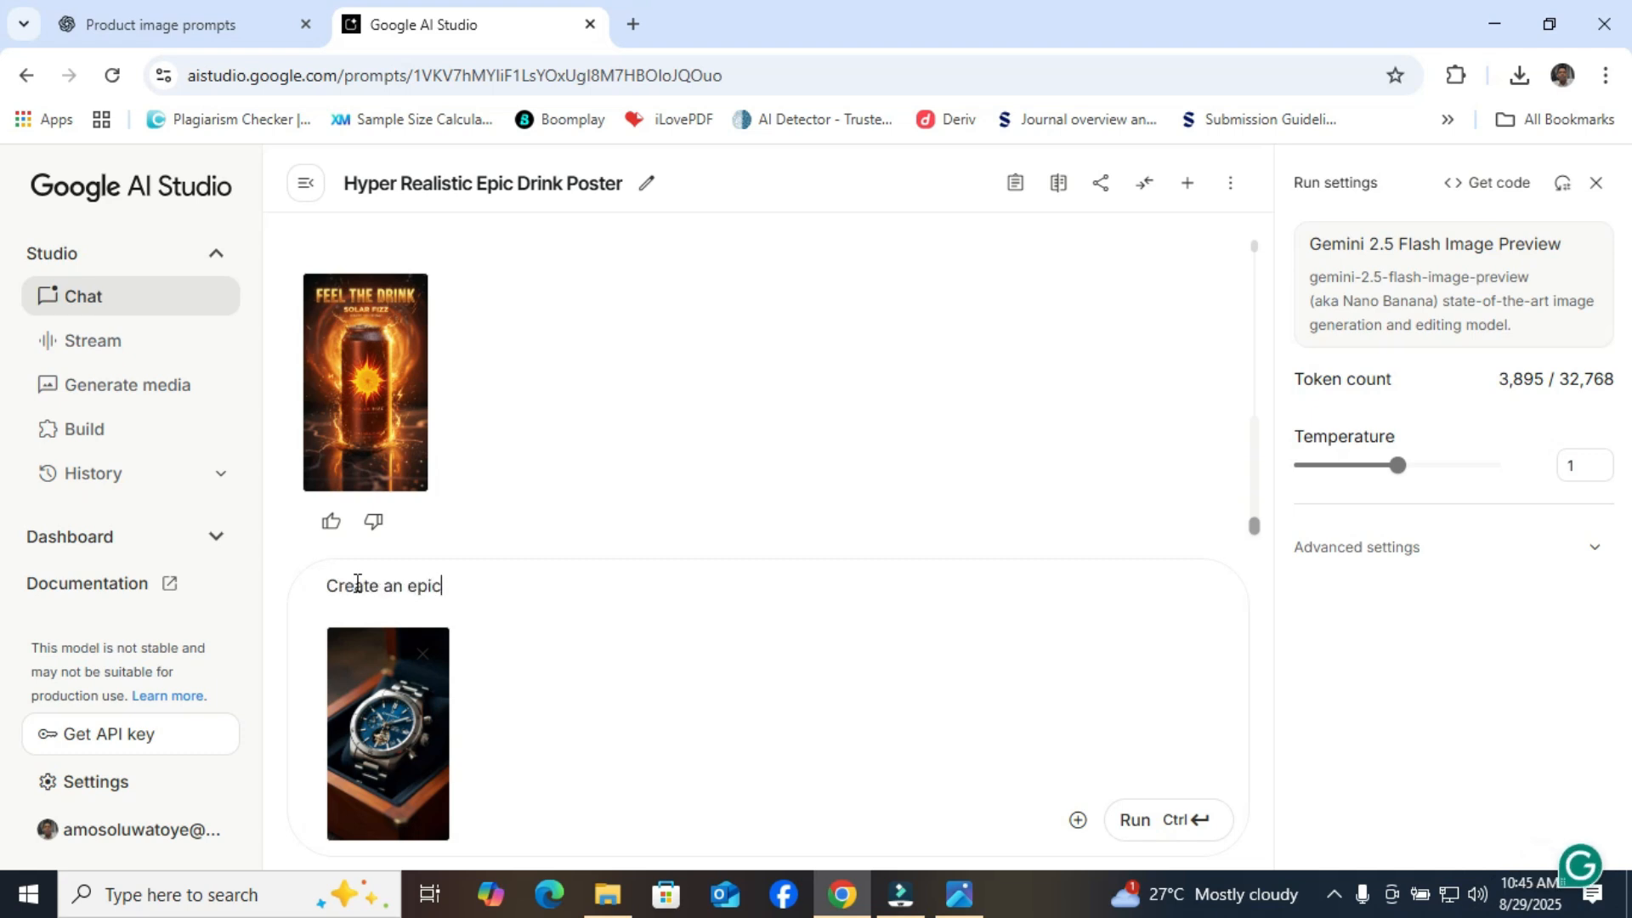
{"action": "key", "text": "BackSpace"}
{"action": "type", "text": "imag"}
{"action": "key", "text": "BackSpace"}
{"action": "key", "text": "BackSpace"}
{"action": "key", "text": "BackSpace"}
{"action": "key", "text": "BackSpace"}
{"action": "type", "text": "poster for the attached"}
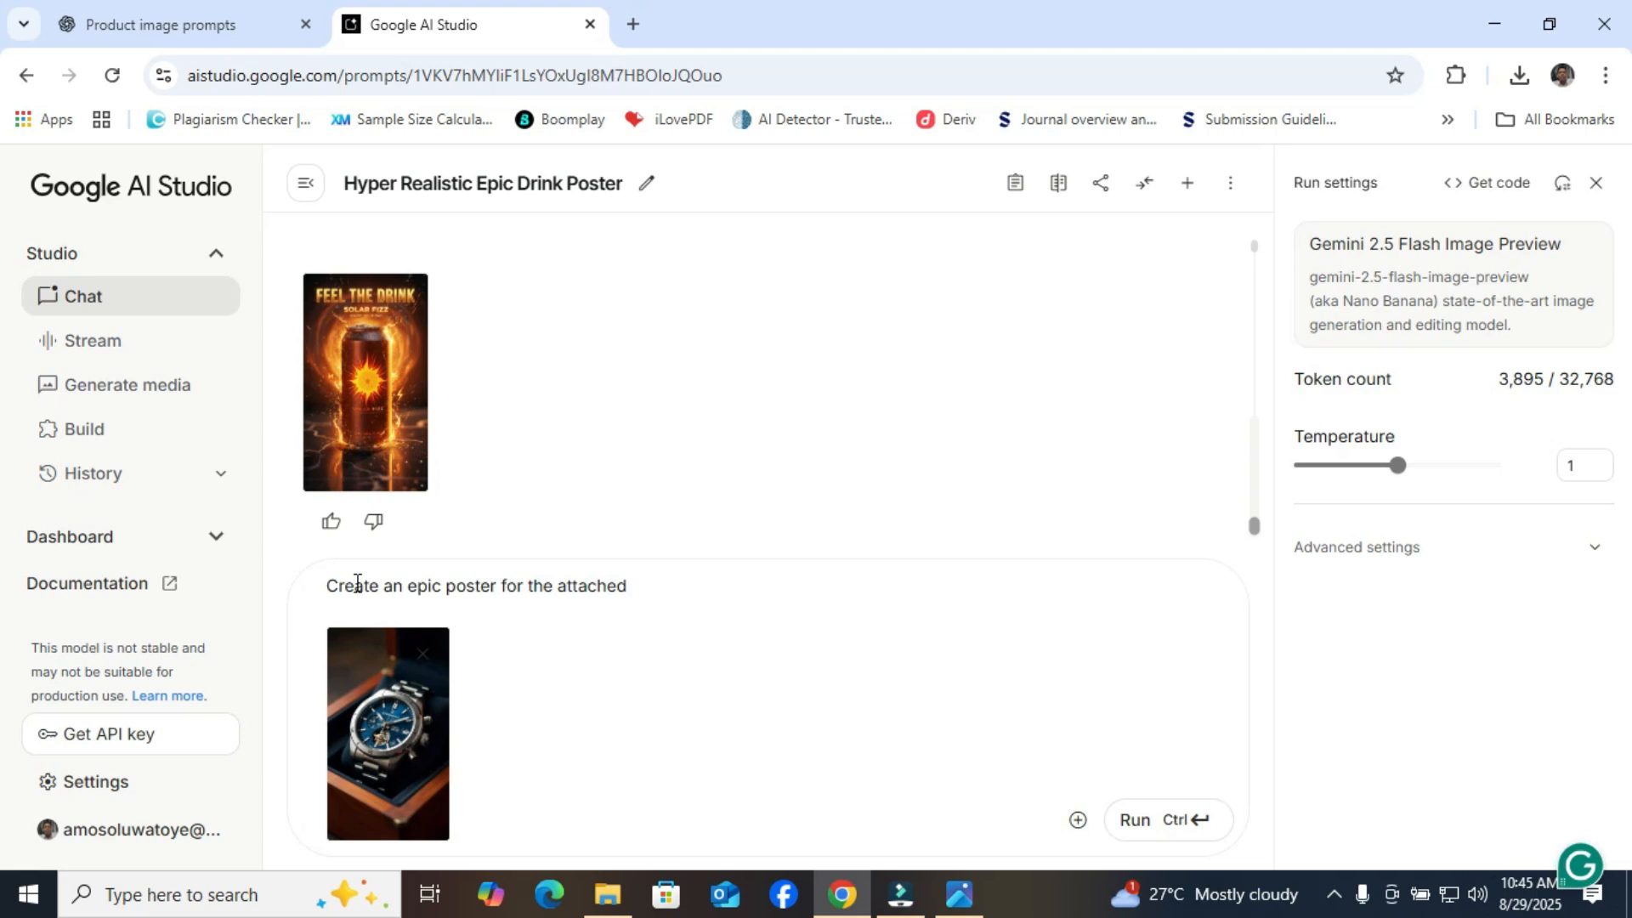
{"action": "type", "text": " wrist watch"}
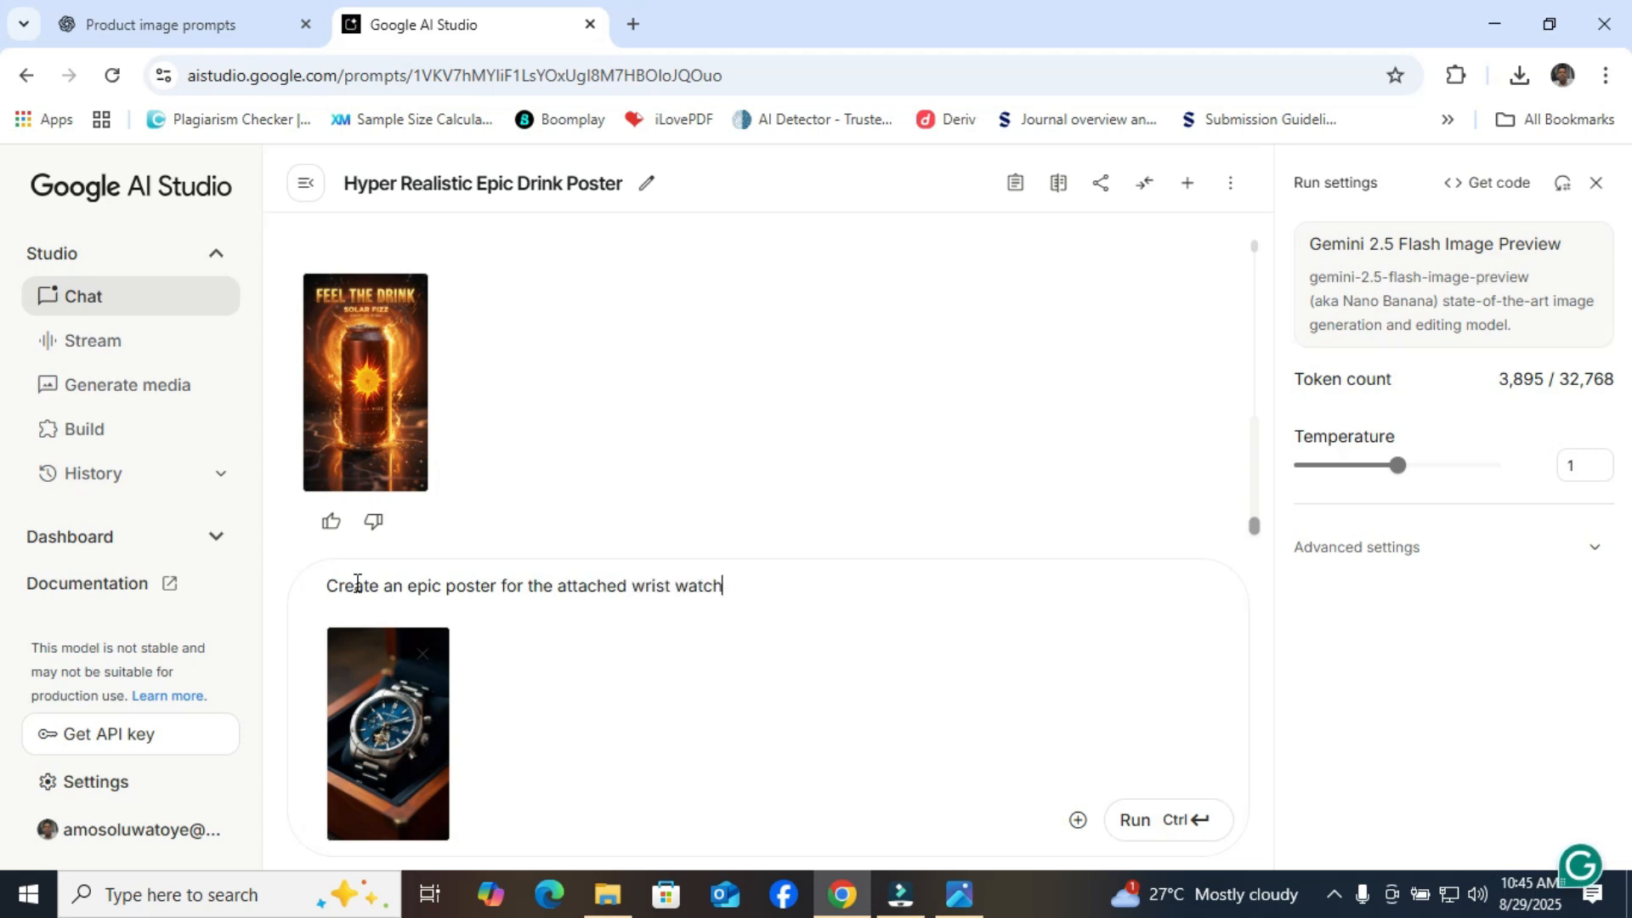
Step: Extend the prompt with "Place it on a wet smoking rock. Zoom out to reveal realism"
{"action": "type", "text": ". Place it "}
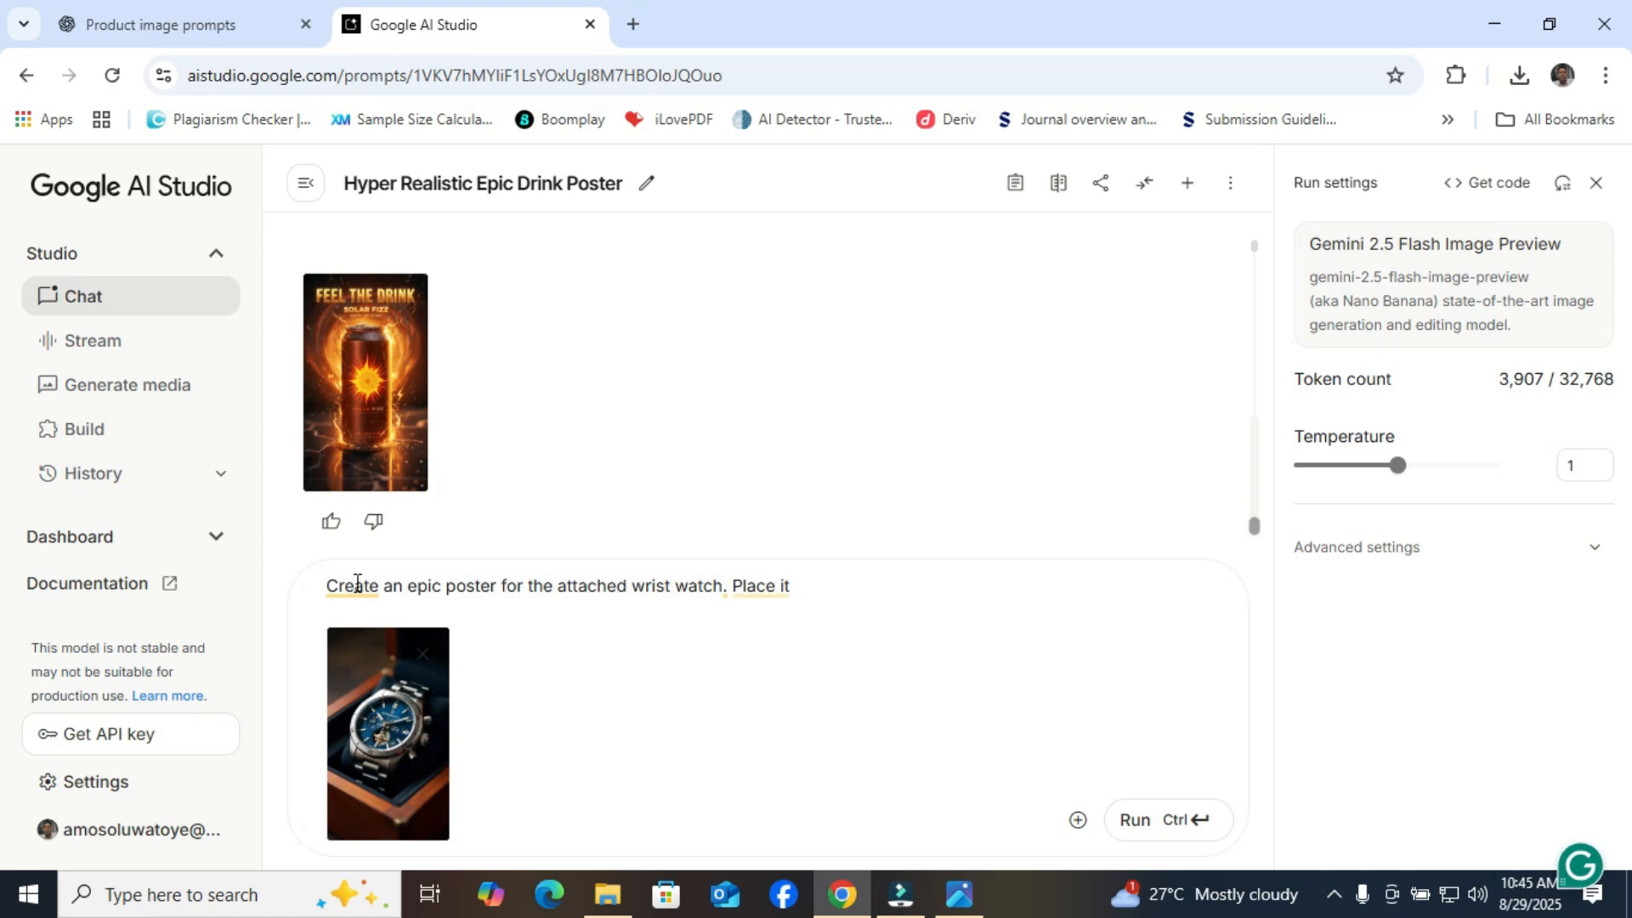
{"action": "type", "text": "on a wet"}
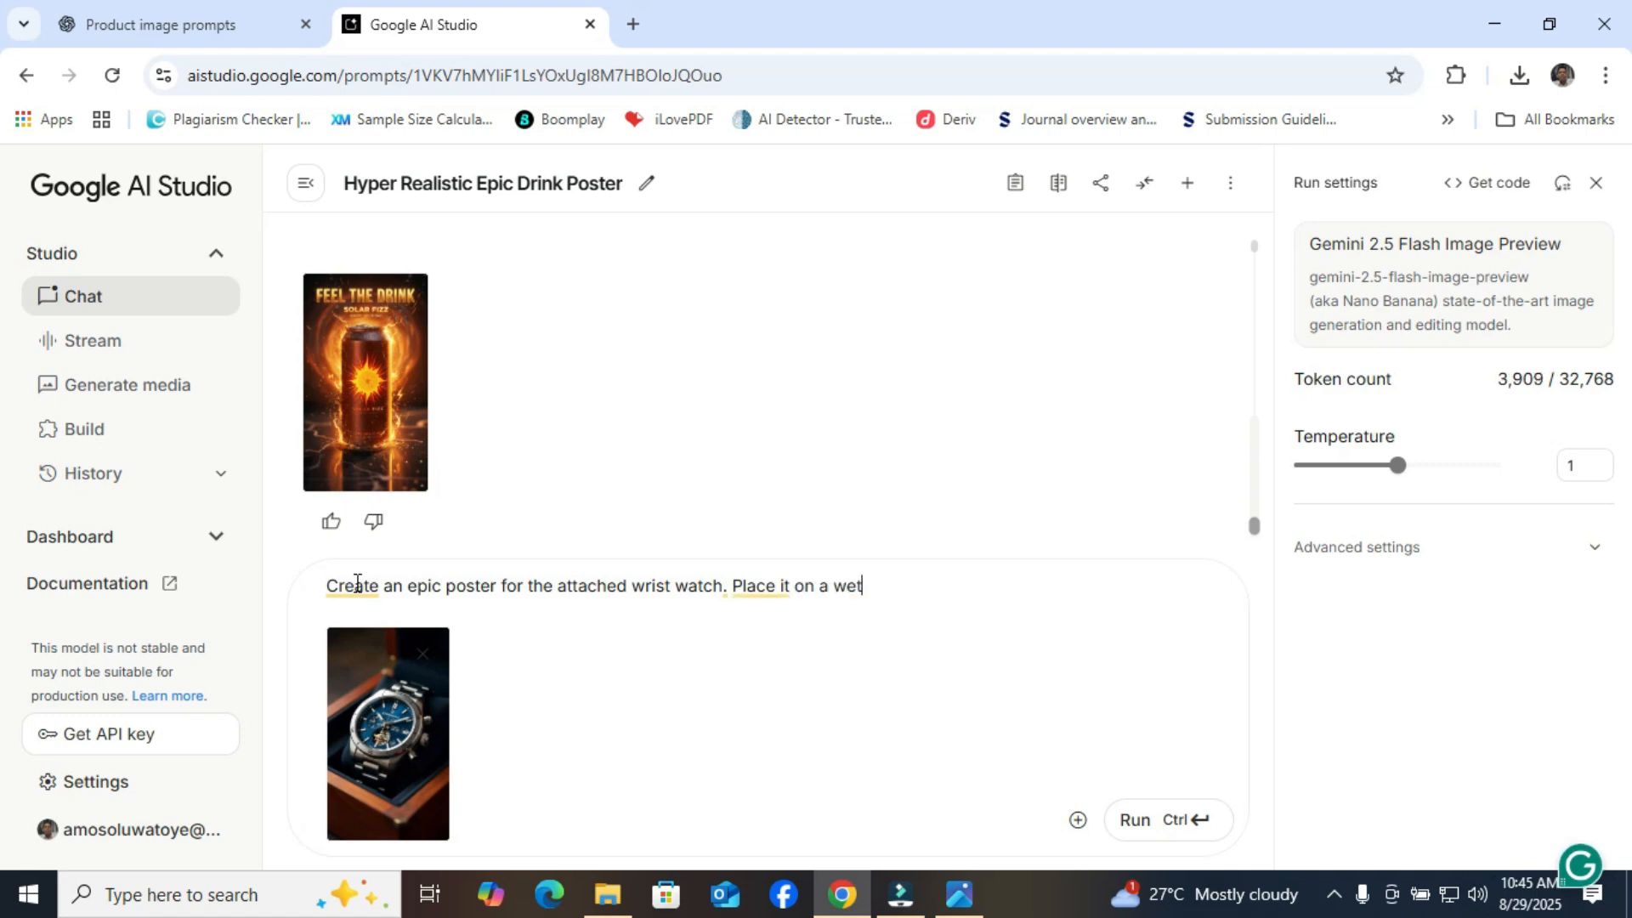
{"action": "type", "text": " smoking "}
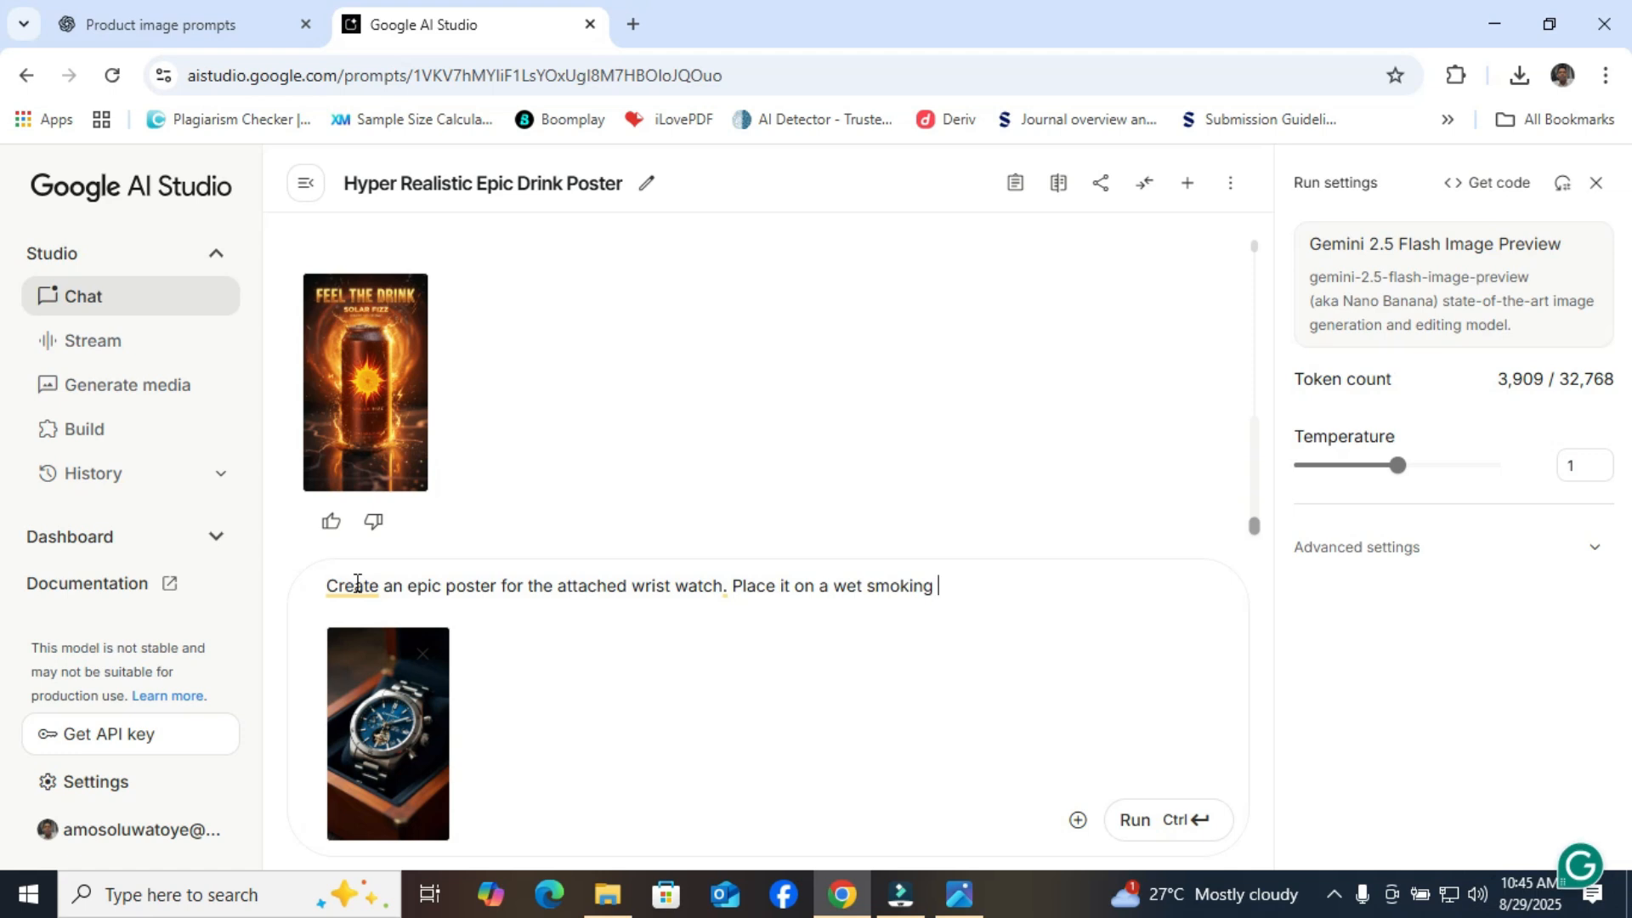
{"action": "type", "text": "rock. Z"}
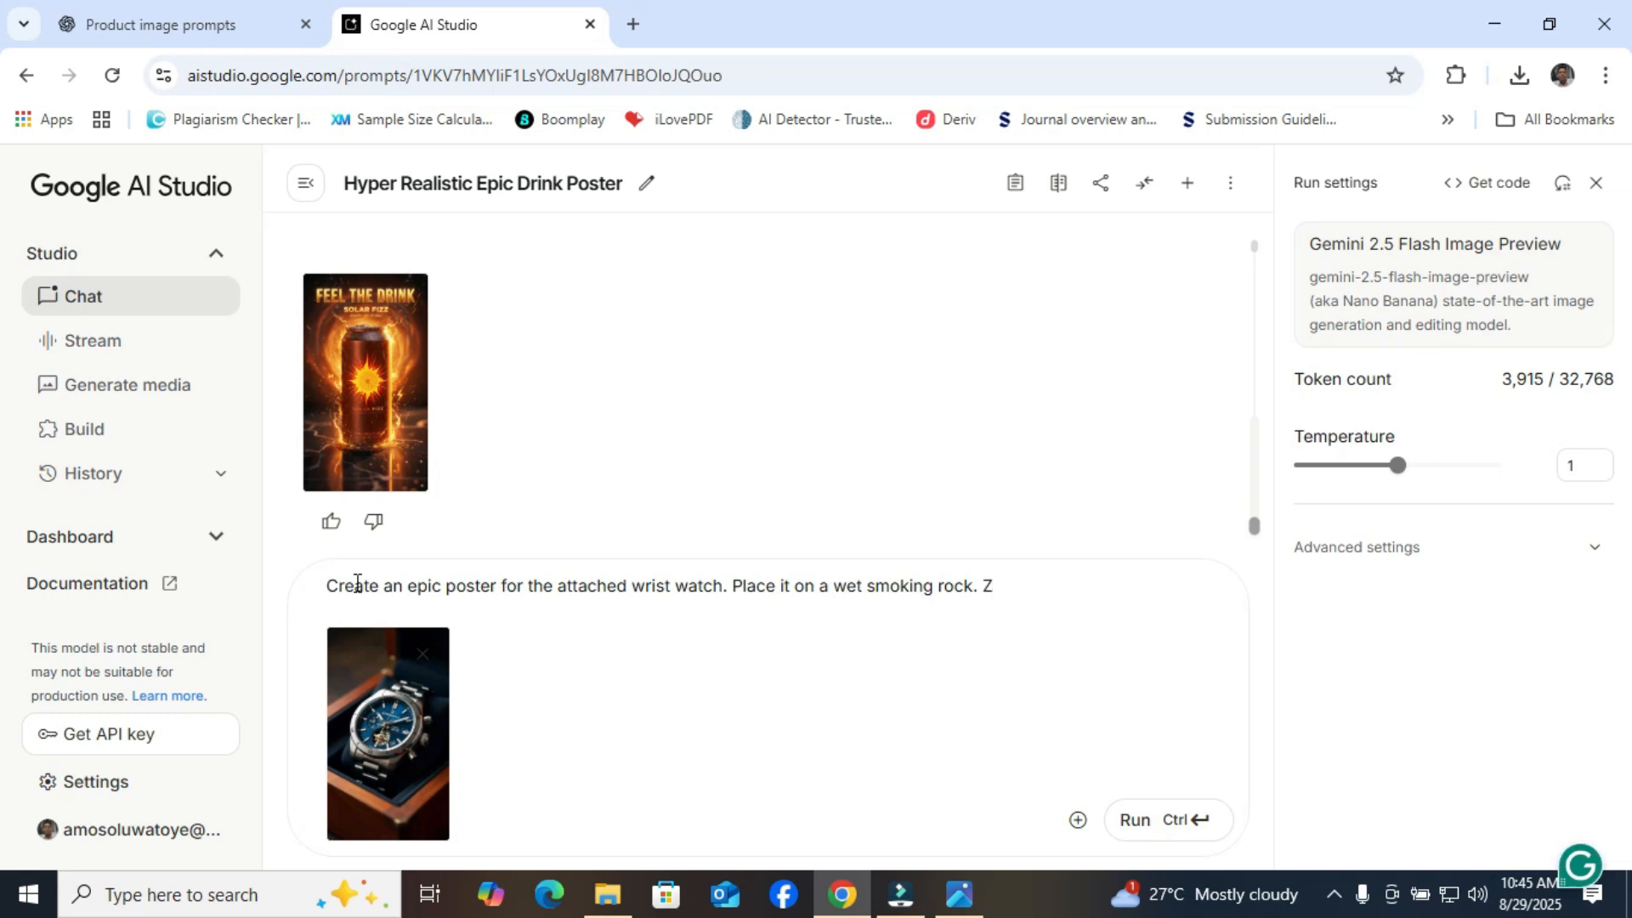
{"action": "type", "text": "oom out"}
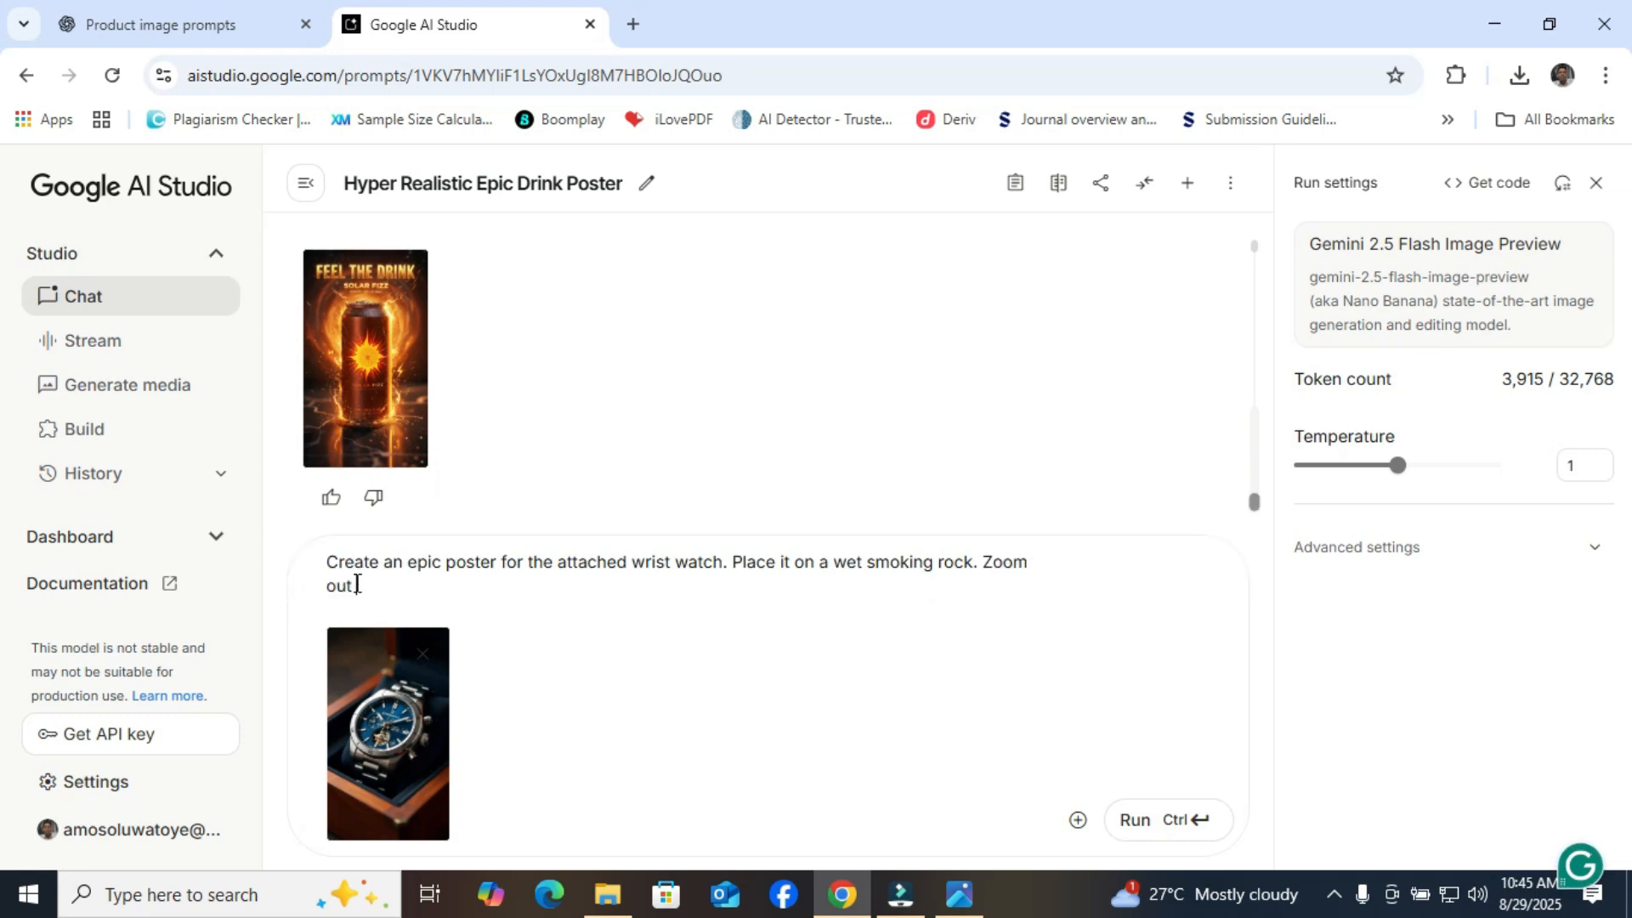
{"action": "type", "text": " to reveal realism"}
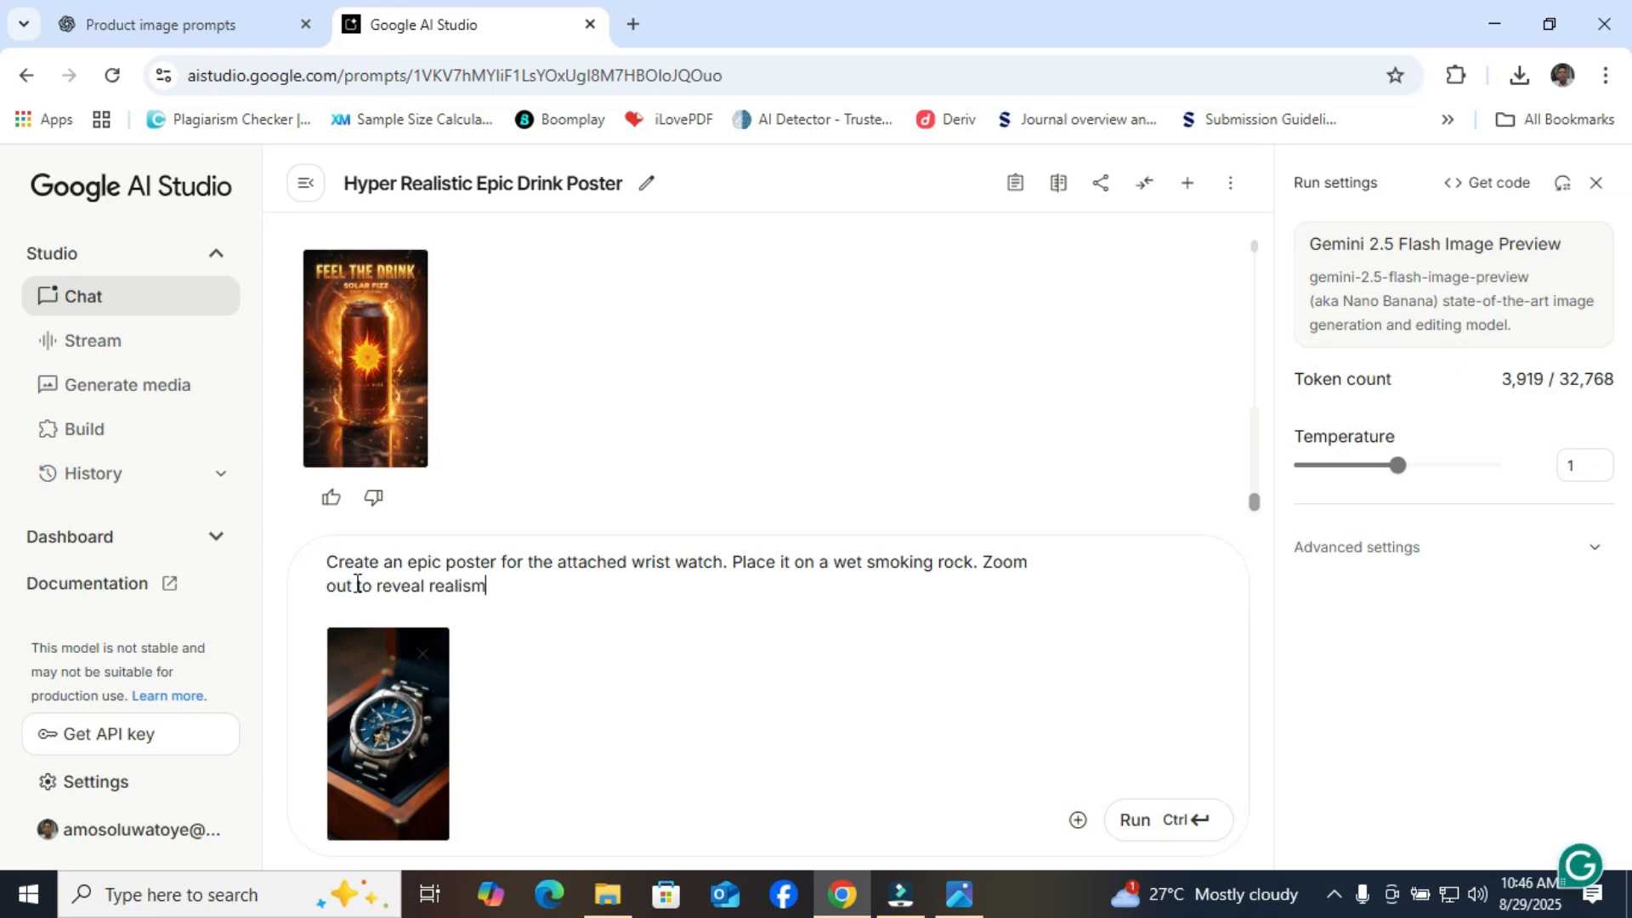
Step: Add the sentence "Add a phrase THE REALITY." to the watch prompt
{"action": "type", "text": ". Add"}
{"action": "type", "text": "a phrase"}
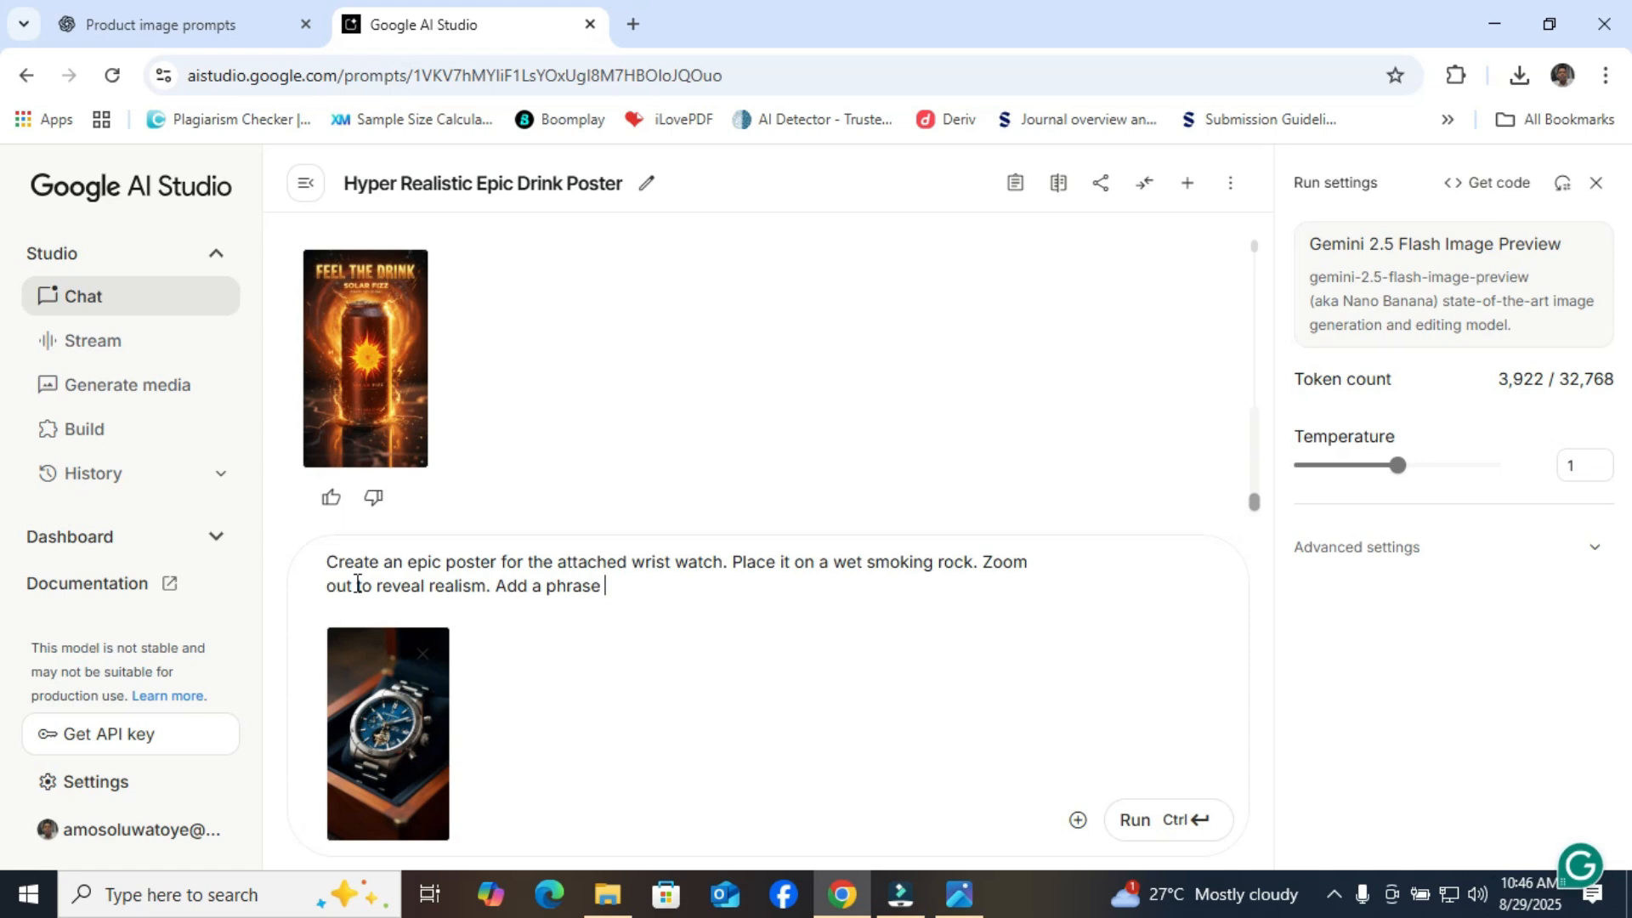
{"action": "type", "text": "THE REALIT"}
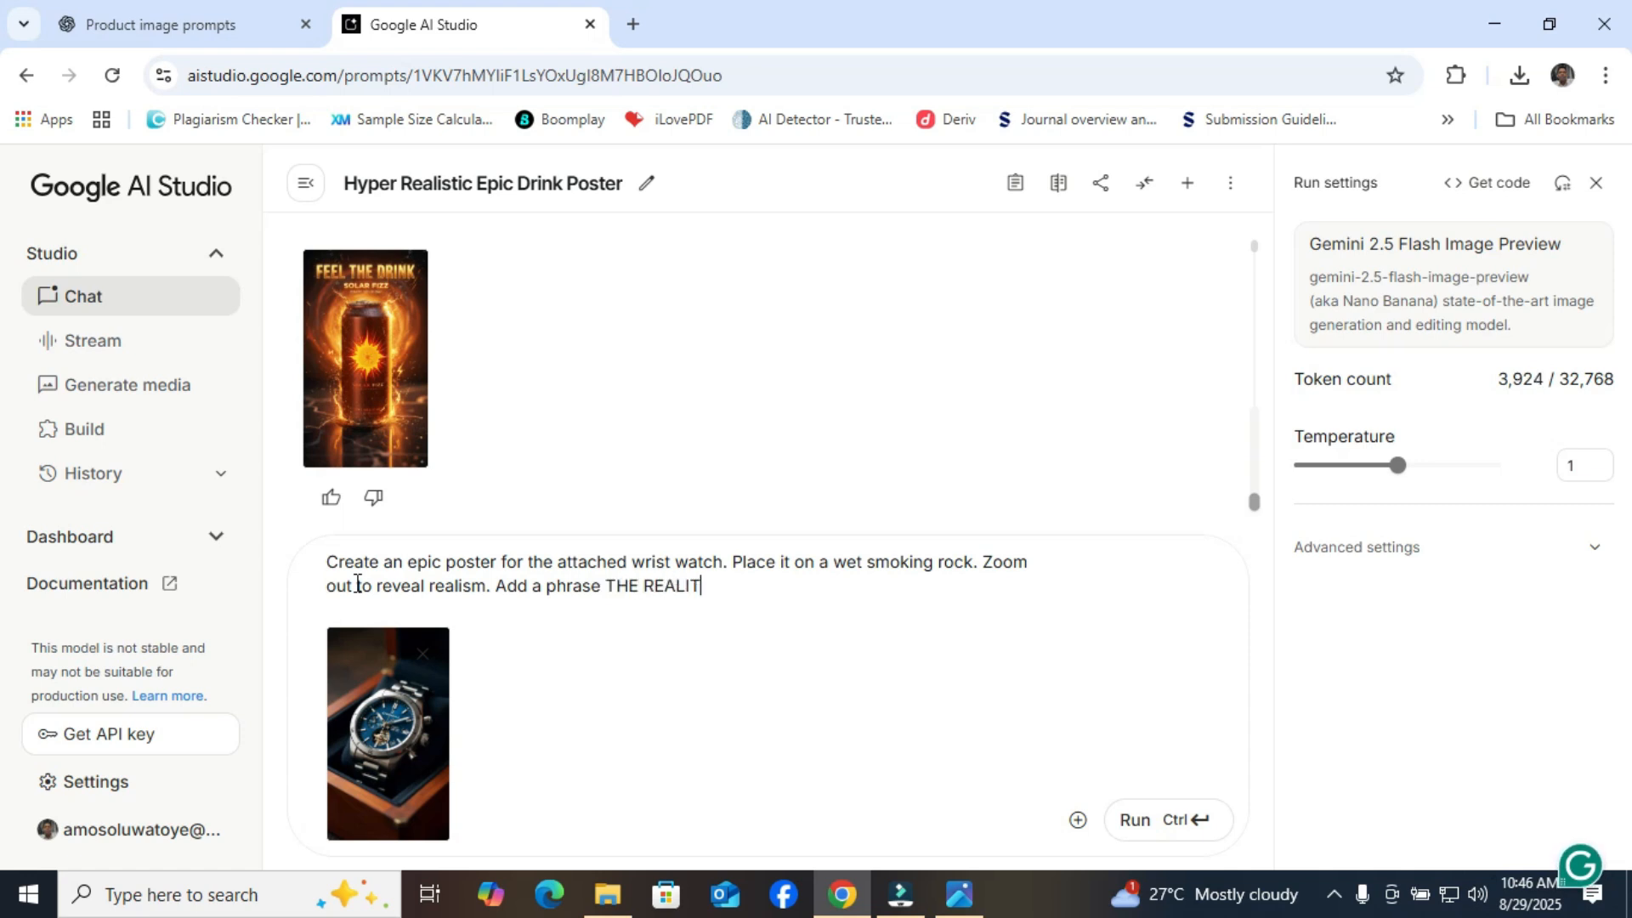
{"action": "type", "text": "Y."}
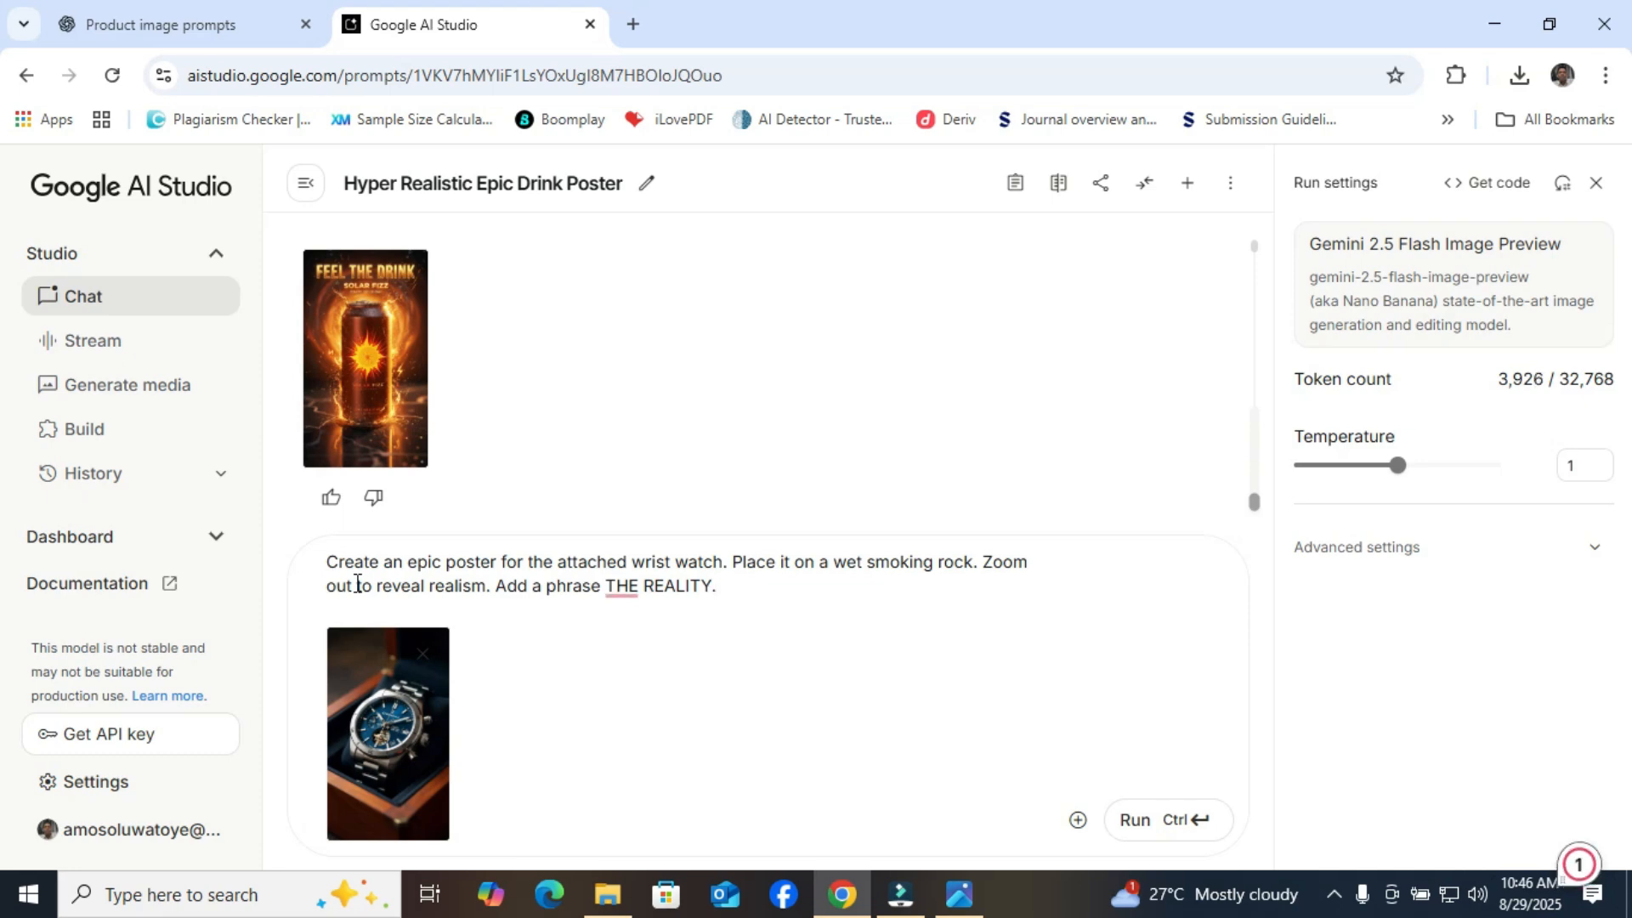
Step: Finish the watch prompt with "Make the background stunning" and run it
{"action": "type", "text": " Make the backg"}
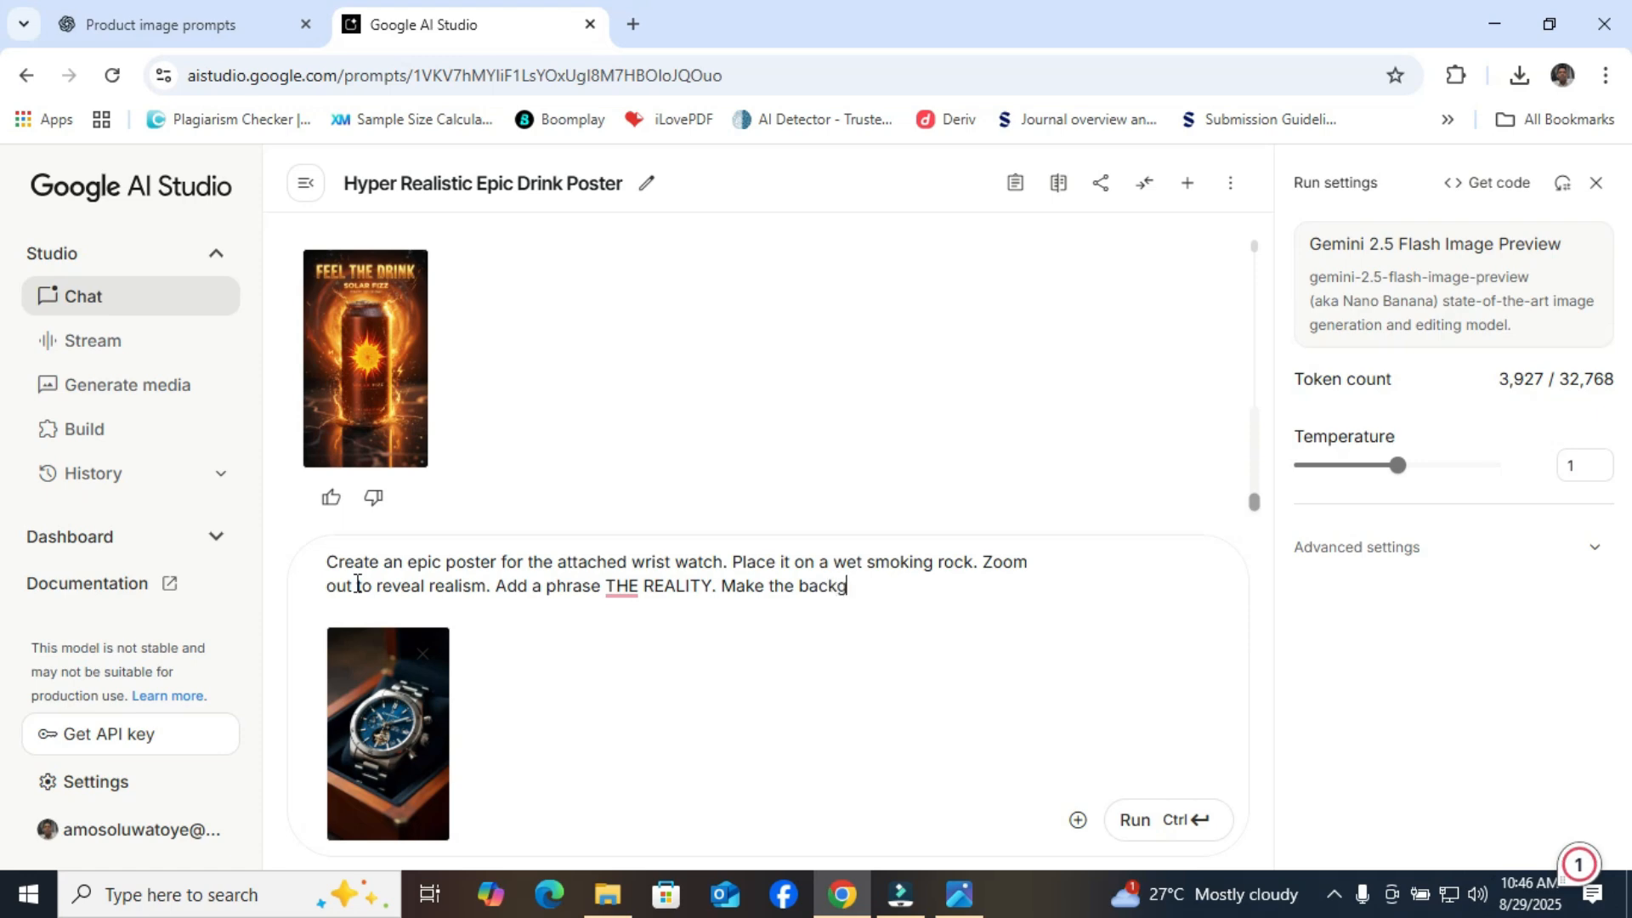
{"action": "type", "text": "round stunni"}
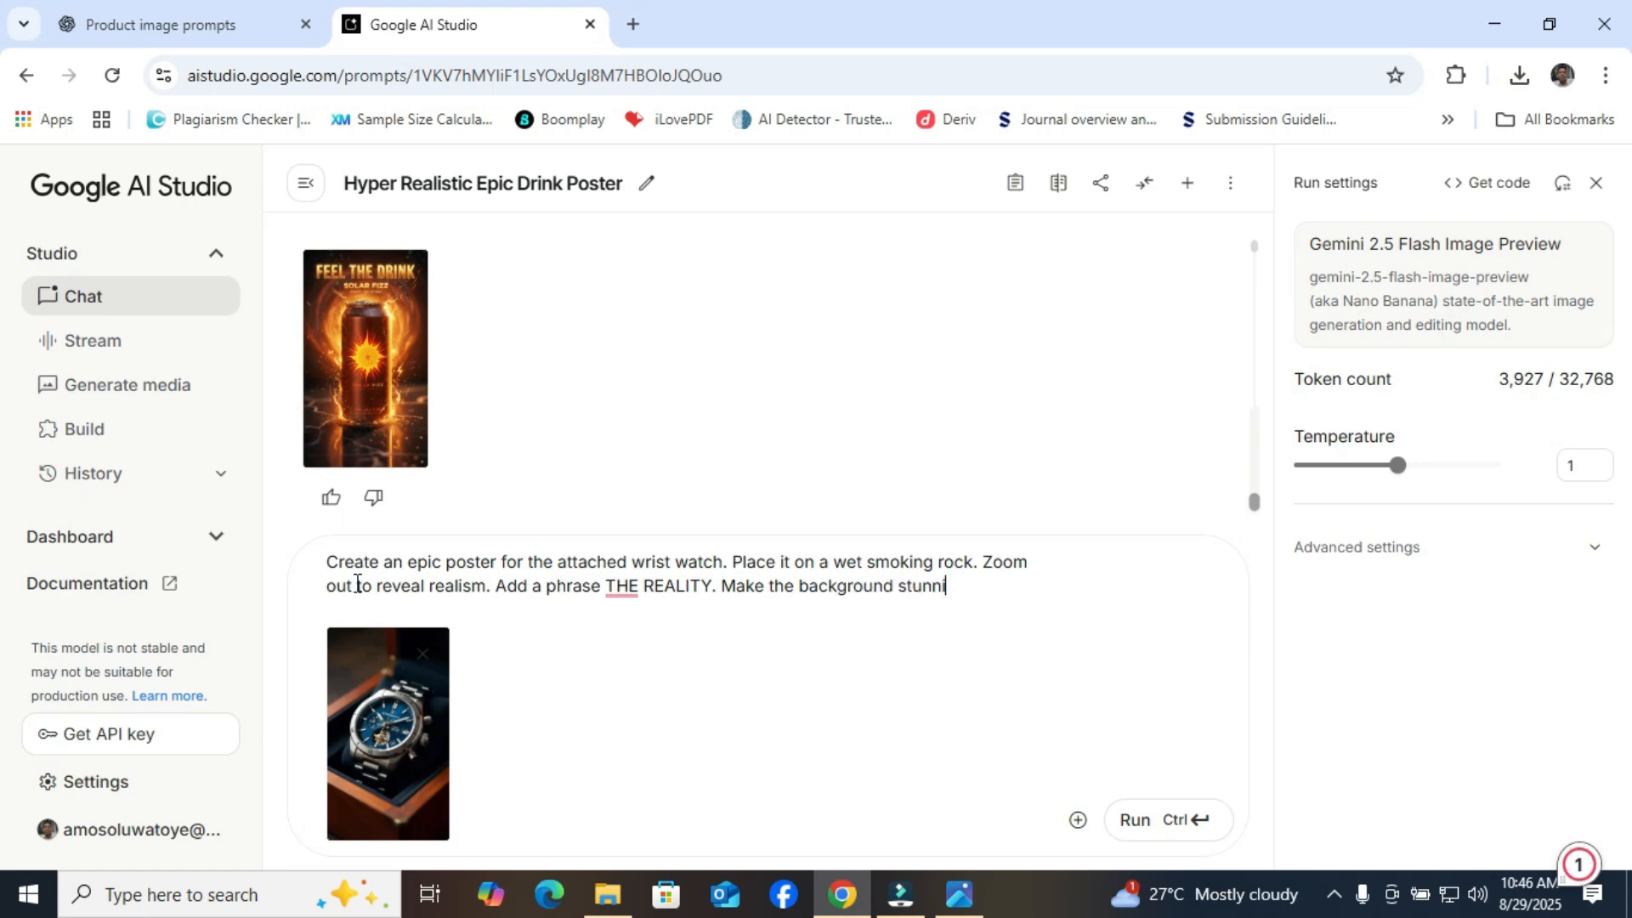
{"action": "type", "text": "jng"}
{"action": "key", "text": "BackSpace"}
{"action": "key", "text": "BackSpace"}
{"action": "key", "text": "BackSpace"}
{"action": "type", "text": "ng"}
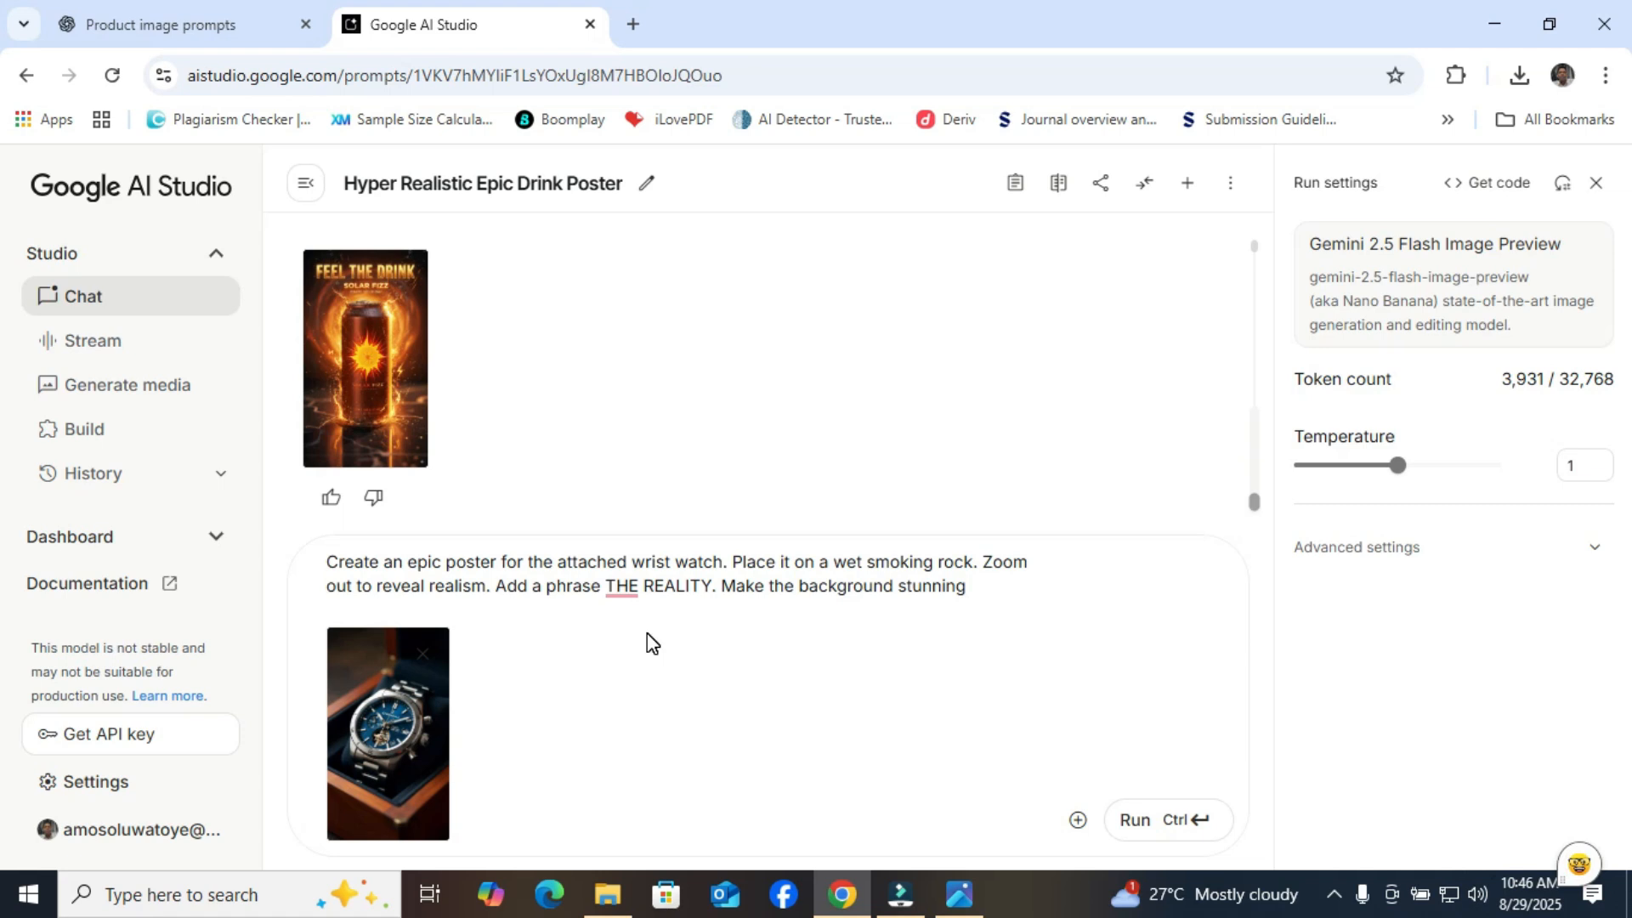
{"action": "left_click", "coordinate": [1131, 821]}
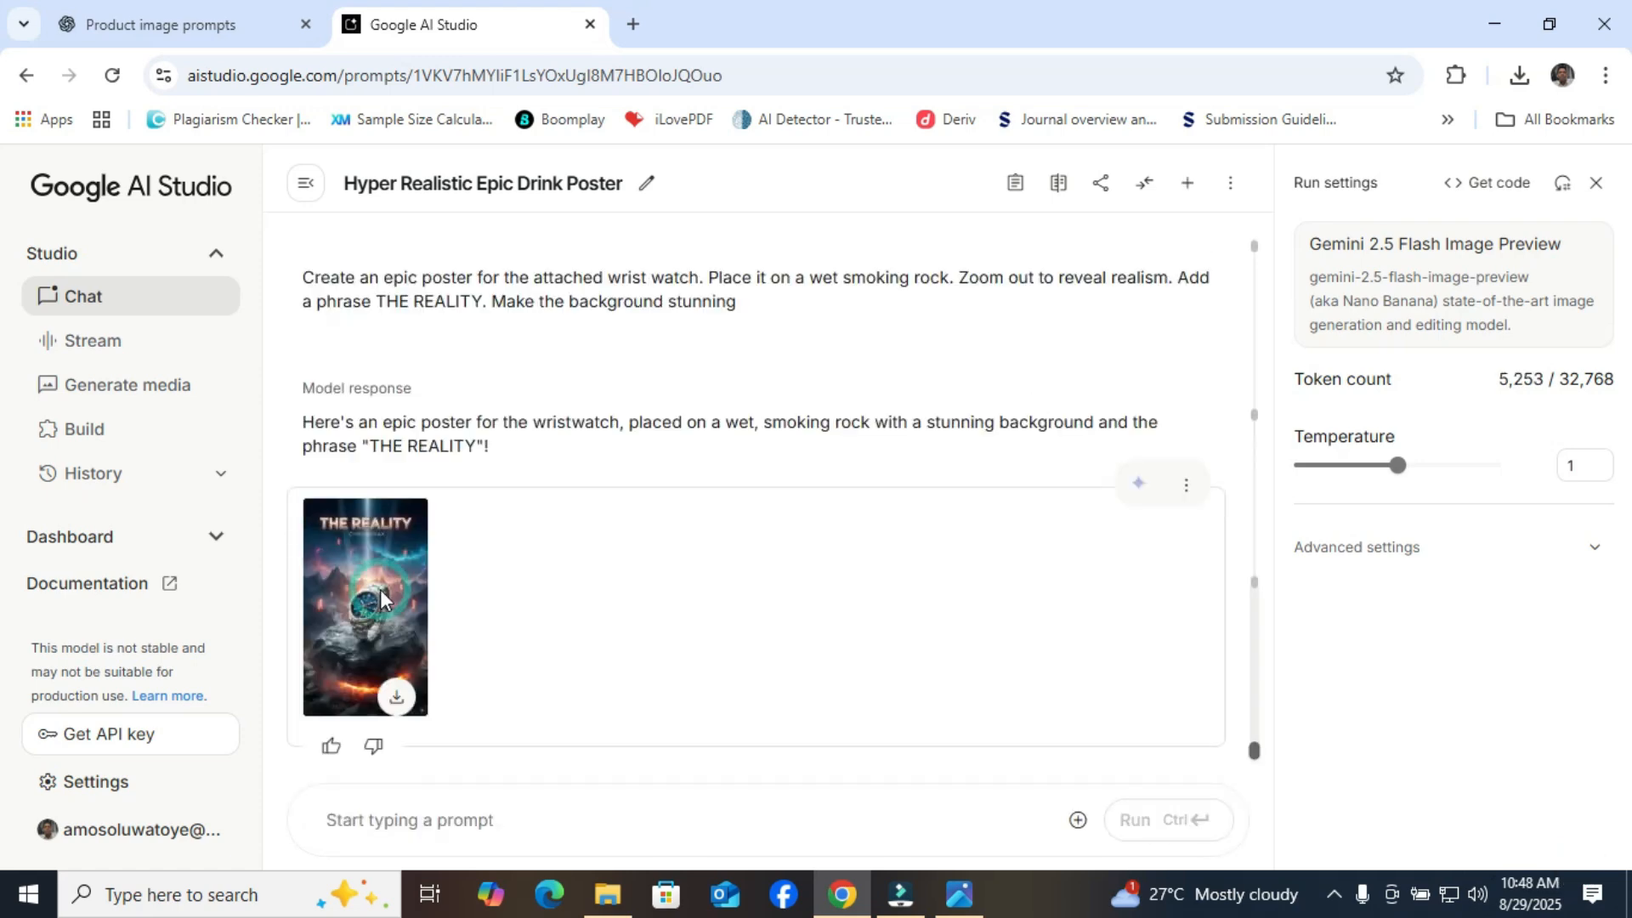
Step: Preview the generated THE REALITY watch poster, download it and open the downloaded file in Photos
{"action": "left_click", "coordinate": [381, 589]}
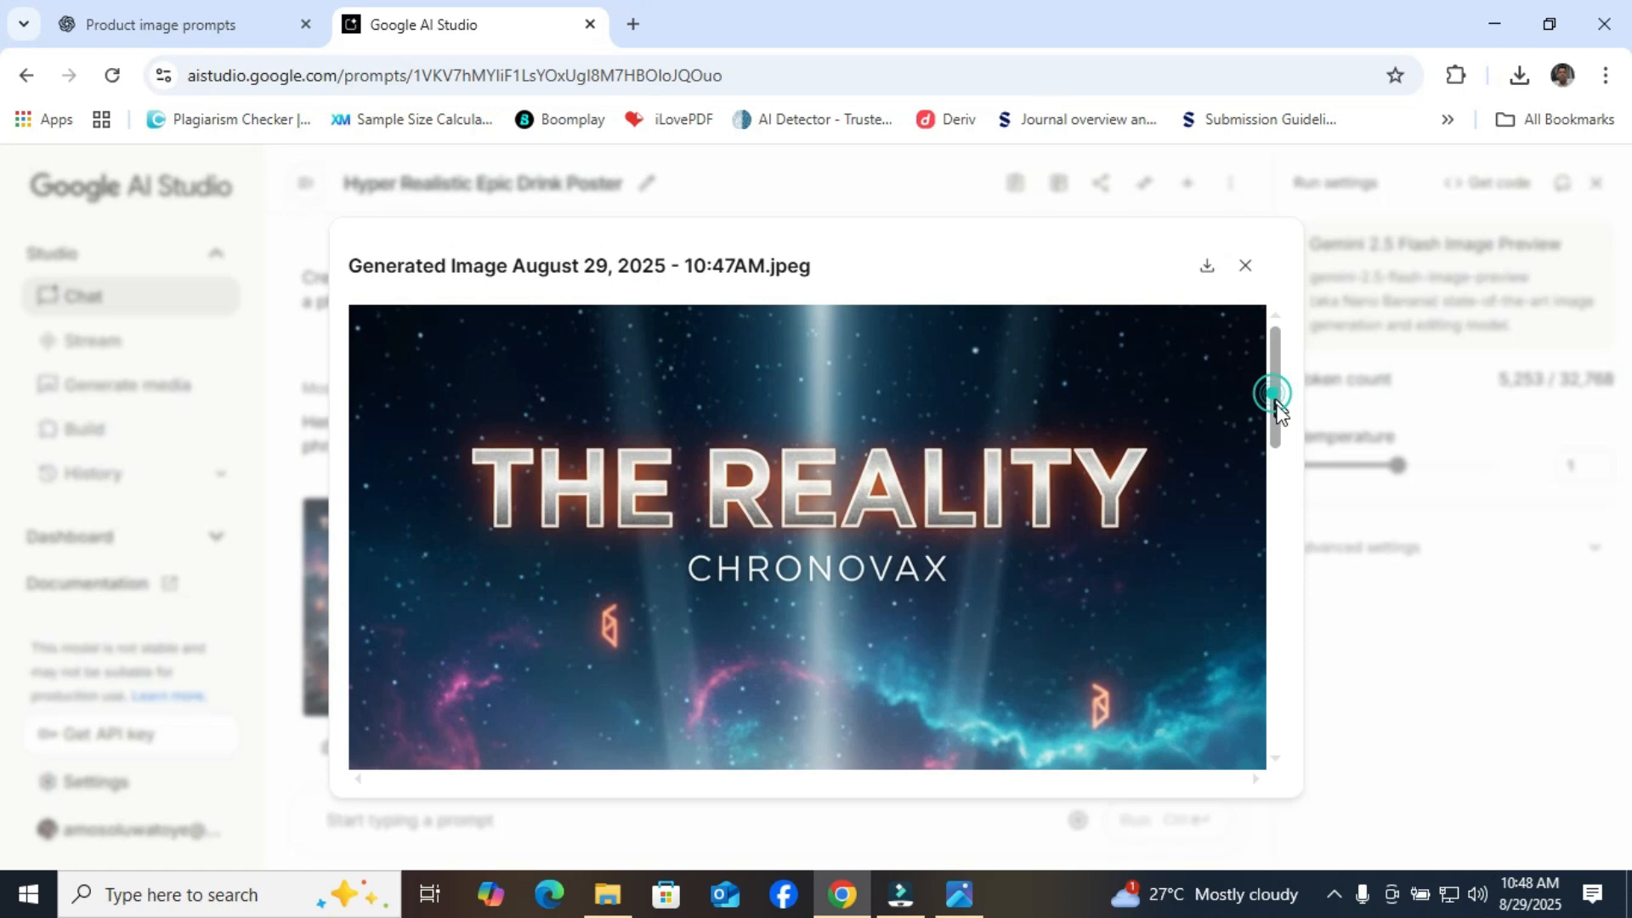
{"action": "left_click_drag", "start_coordinate": [1275, 404], "coordinate": [1215, 340]}
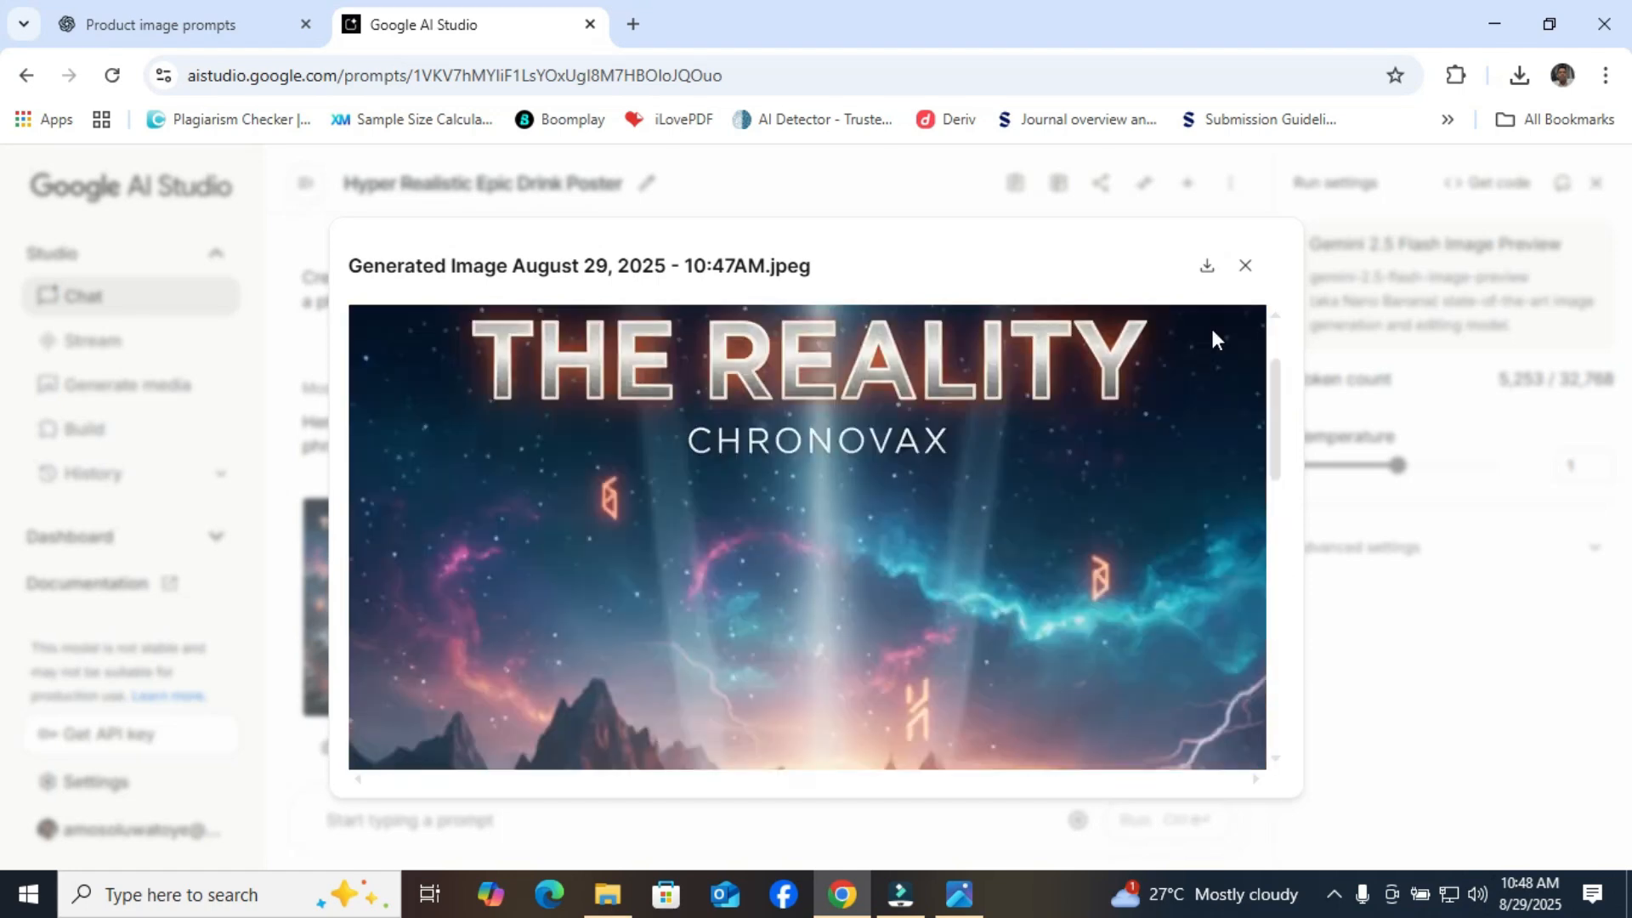
{"action": "left_click", "coordinate": [1520, 85]}
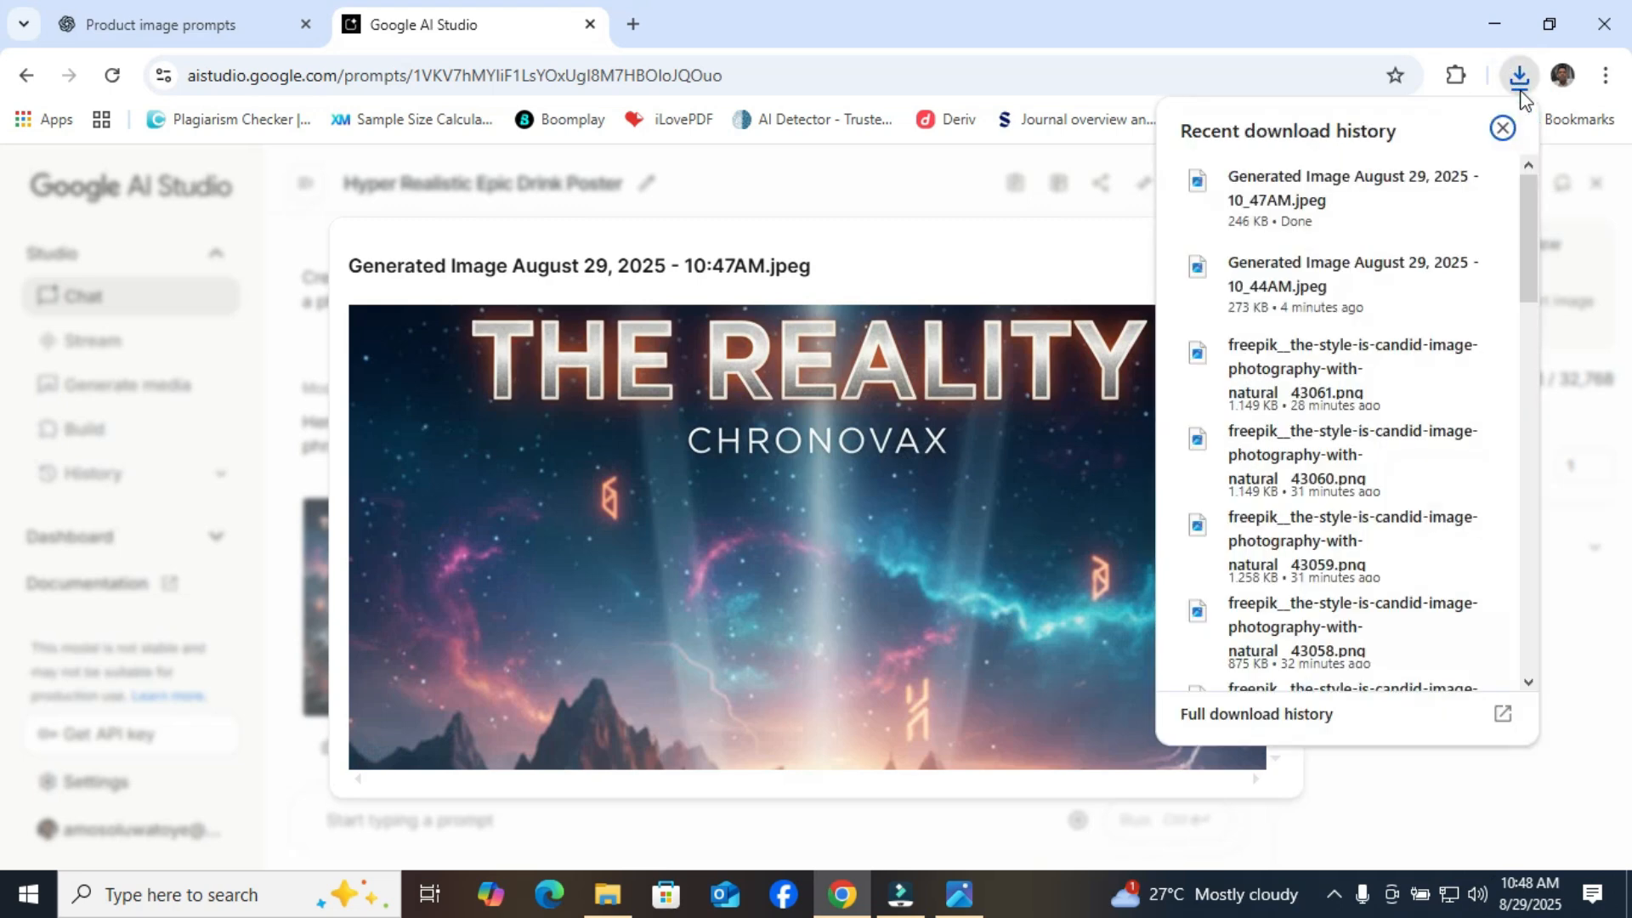
{"action": "left_click", "coordinate": [1296, 187]}
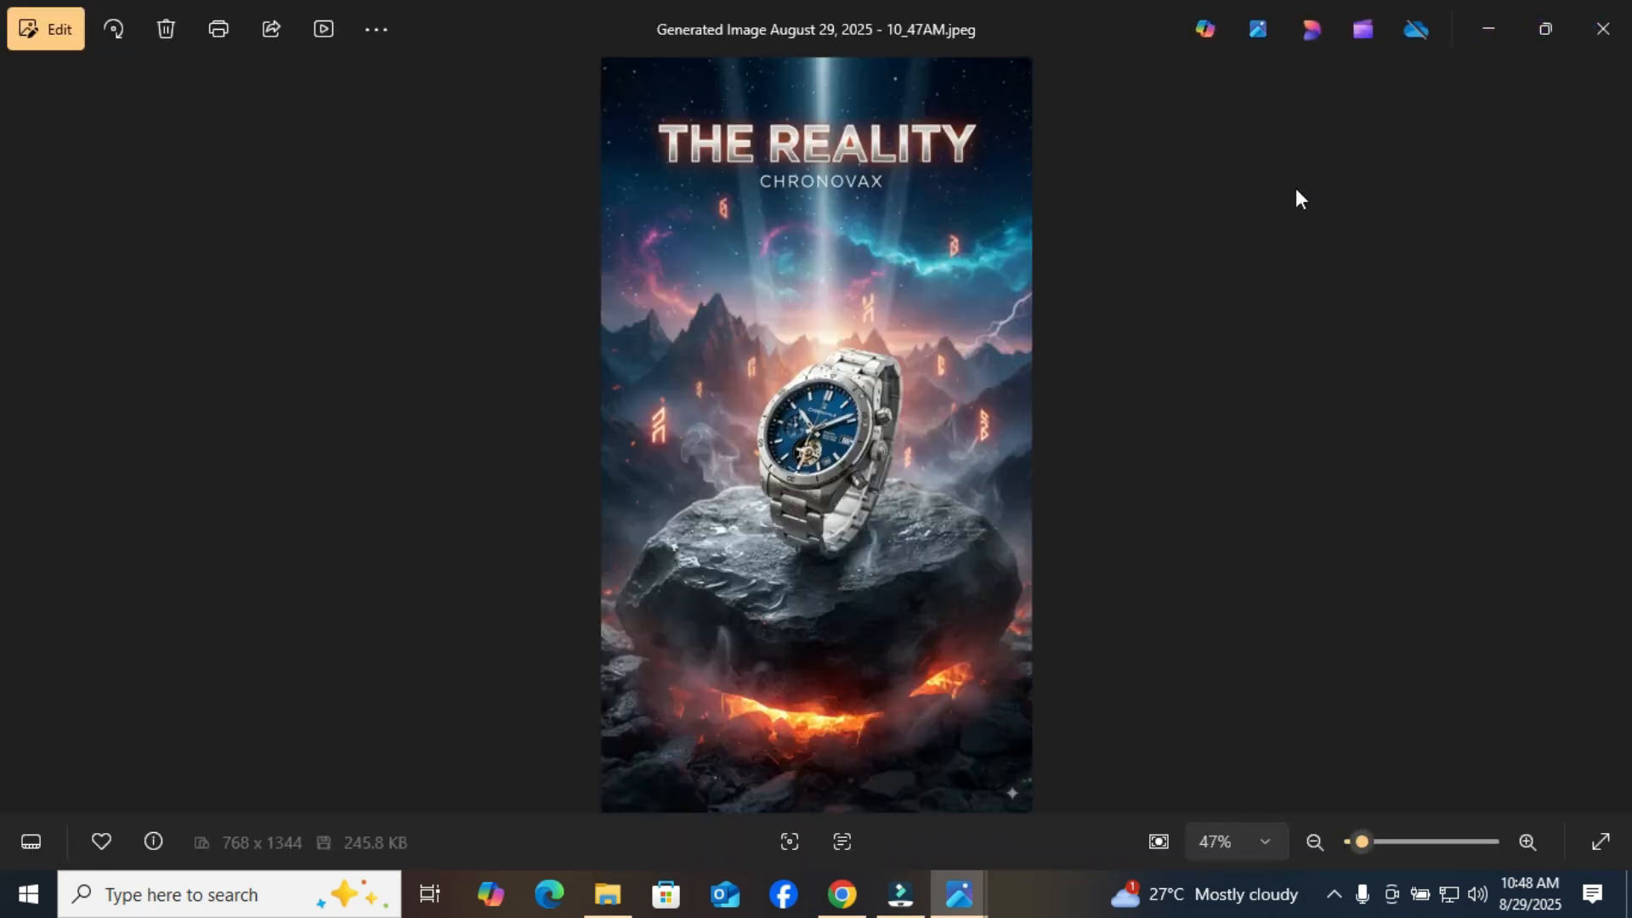
Step: Close the watch poster views and attach the burger photo from the PRODUCTS folder to a new prompt
{"action": "left_click", "coordinate": [1594, 43]}
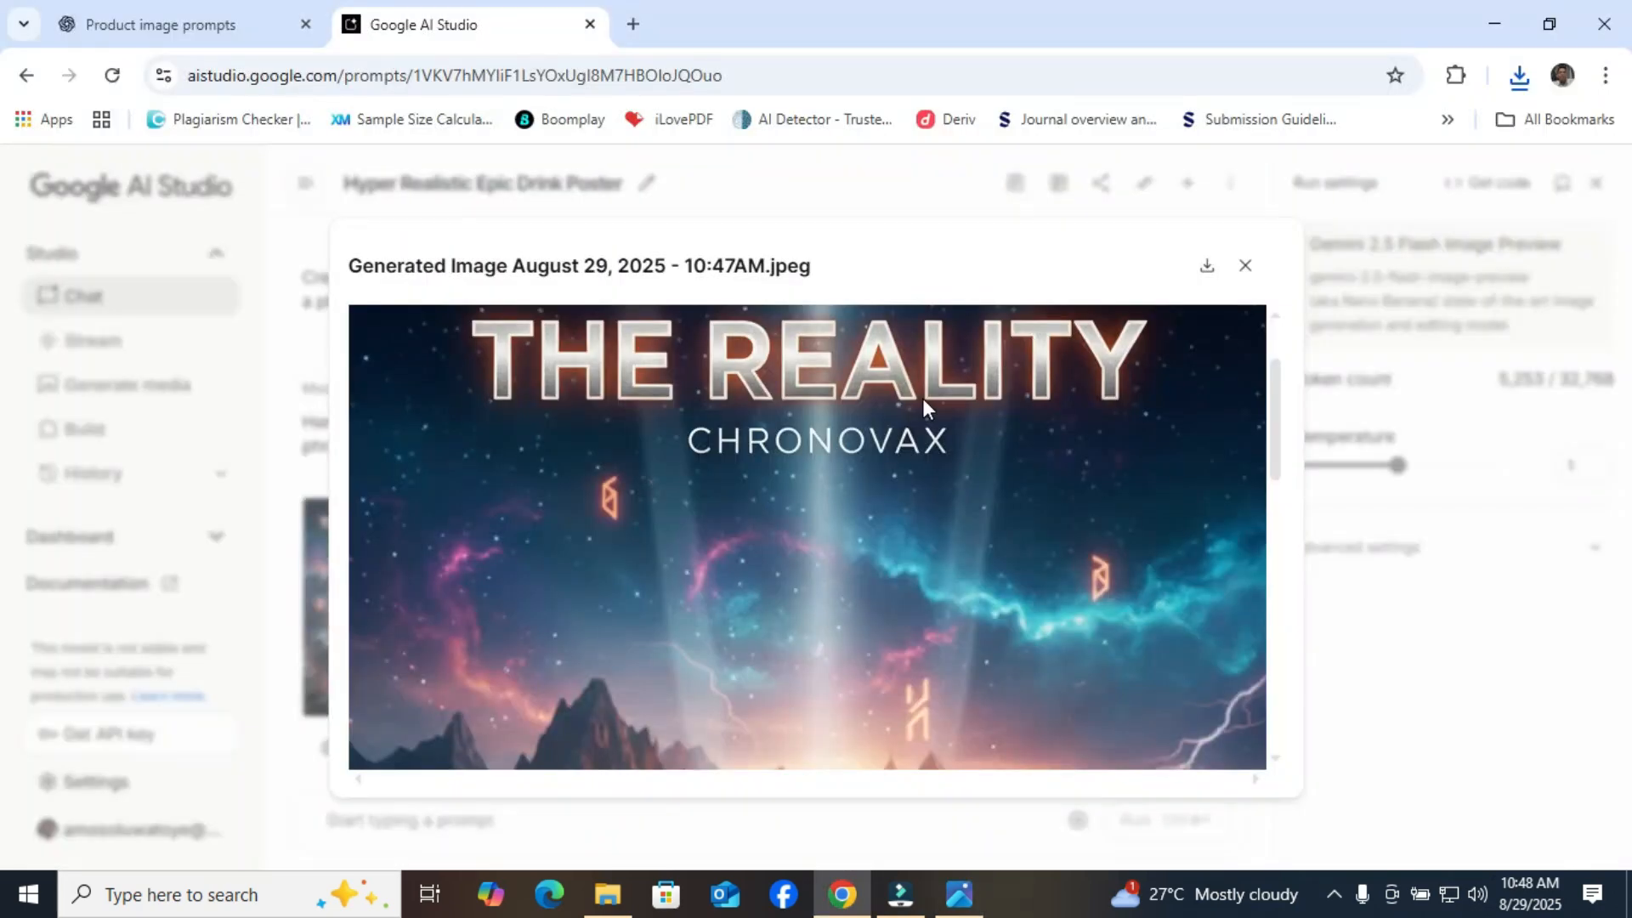
{"action": "left_click", "coordinate": [1246, 270]}
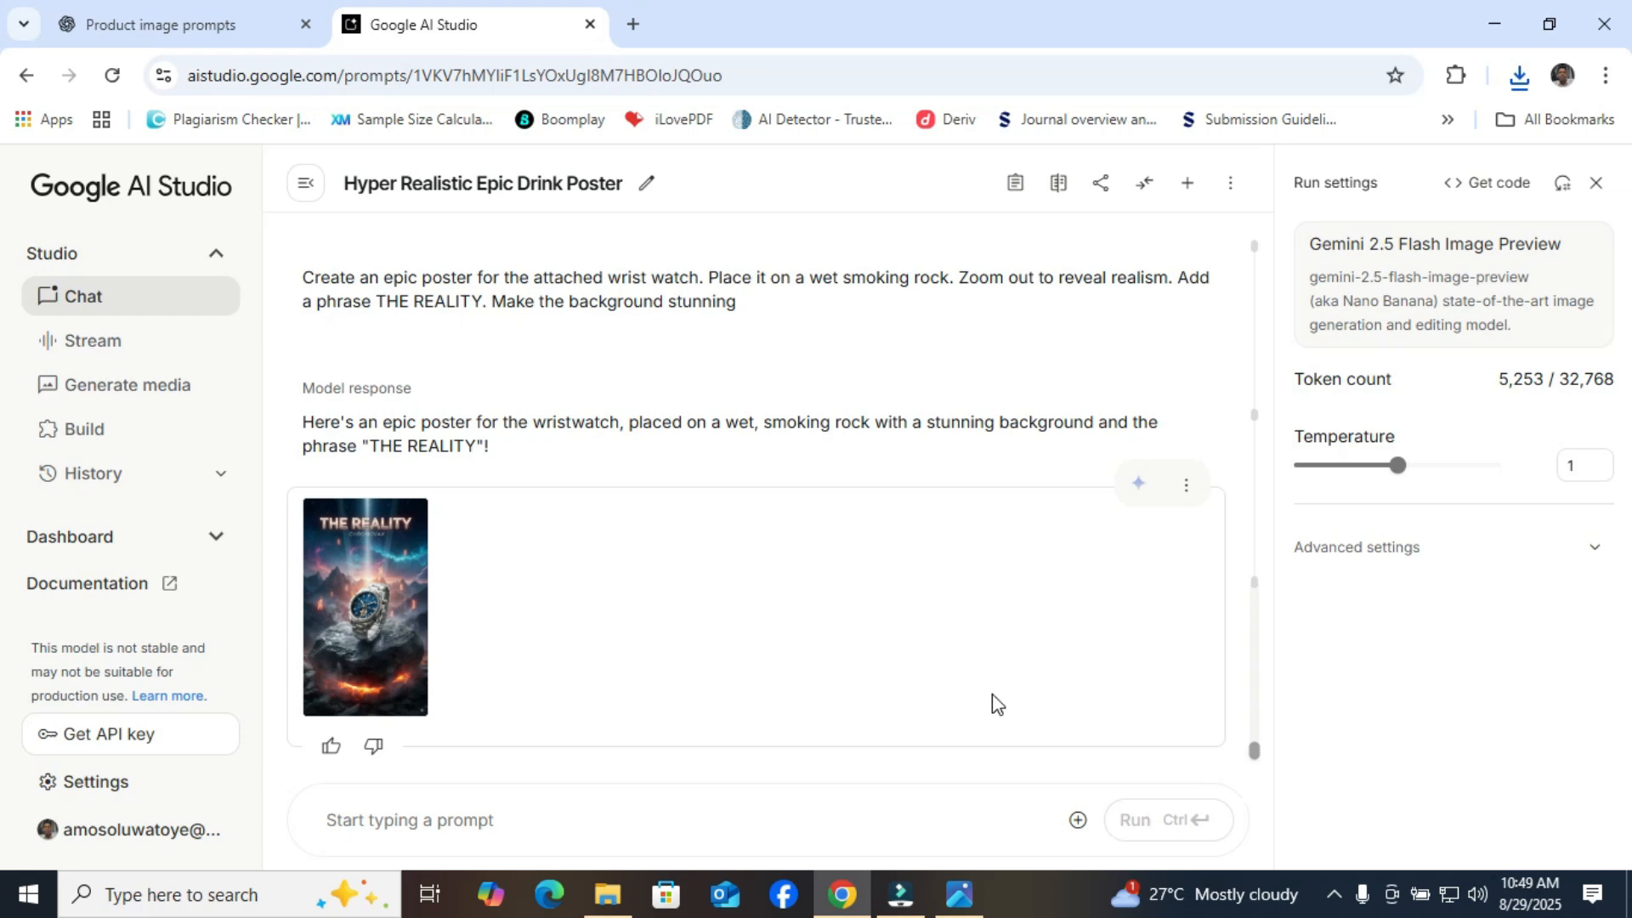
{"action": "left_click", "coordinate": [1073, 823]}
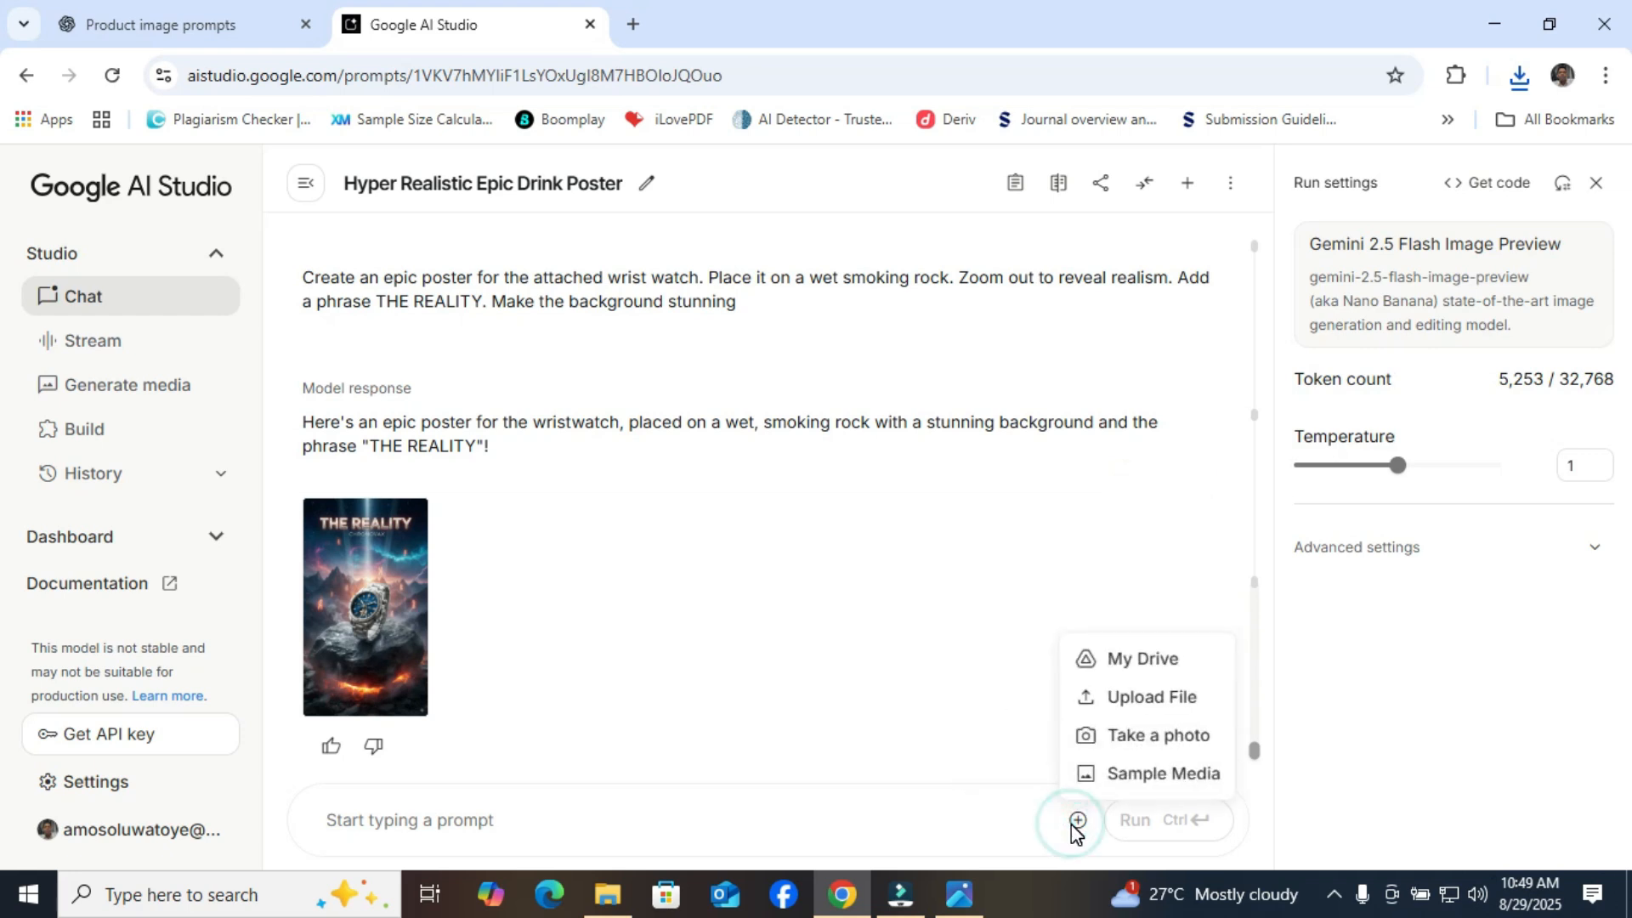
{"action": "left_click", "coordinate": [1139, 699]}
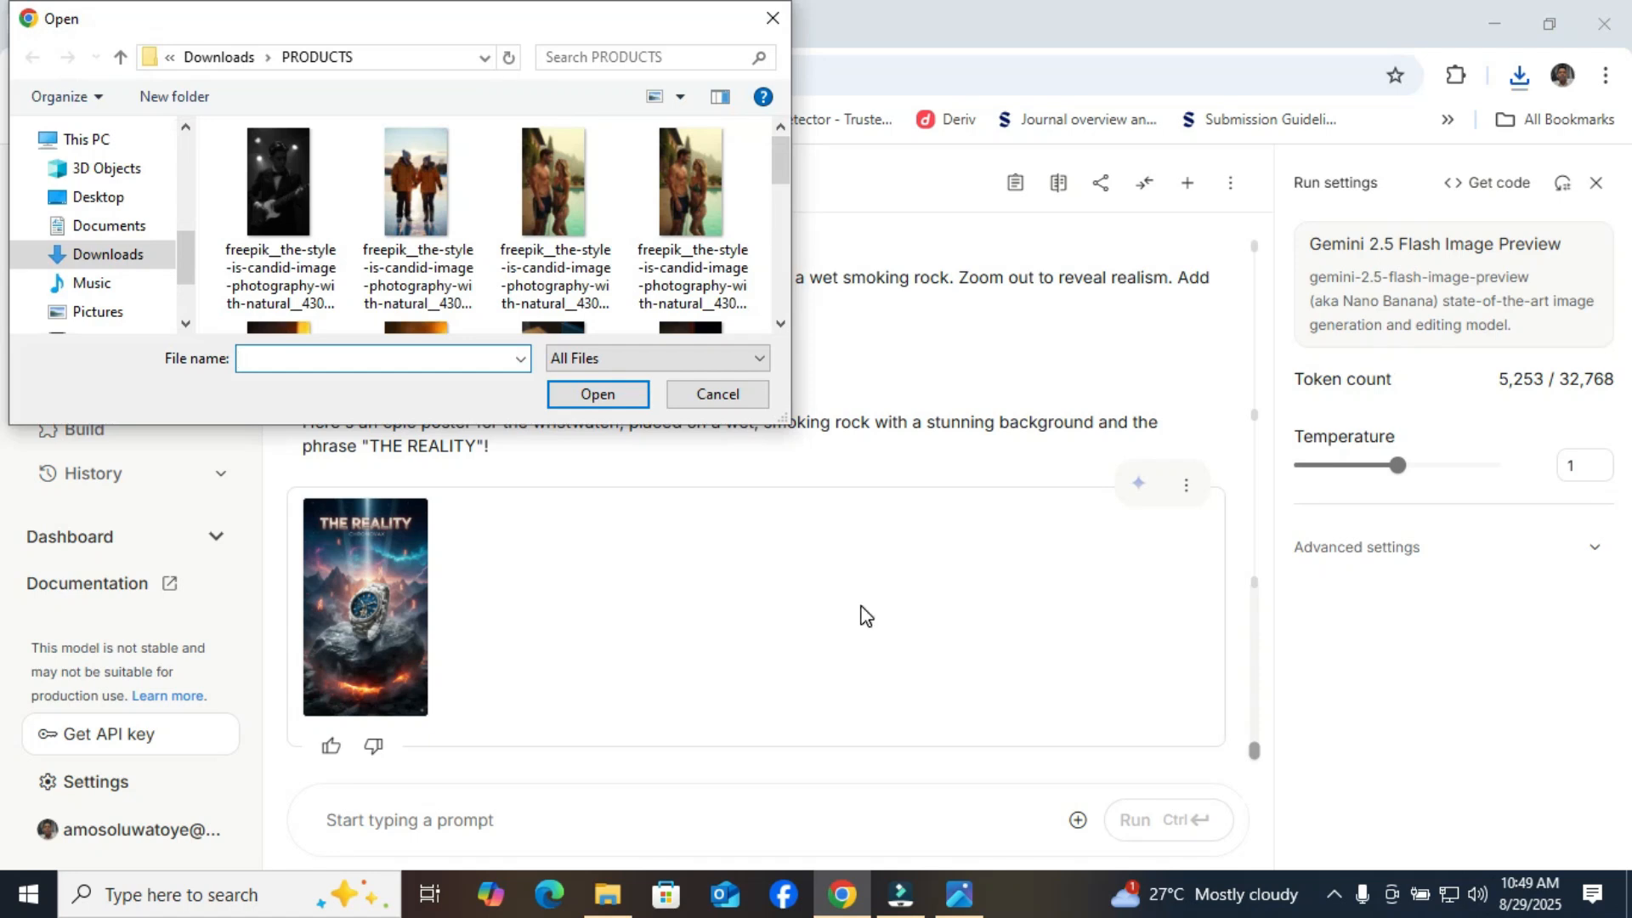
{"action": "left_click_drag", "start_coordinate": [778, 168], "coordinate": [763, 249]}
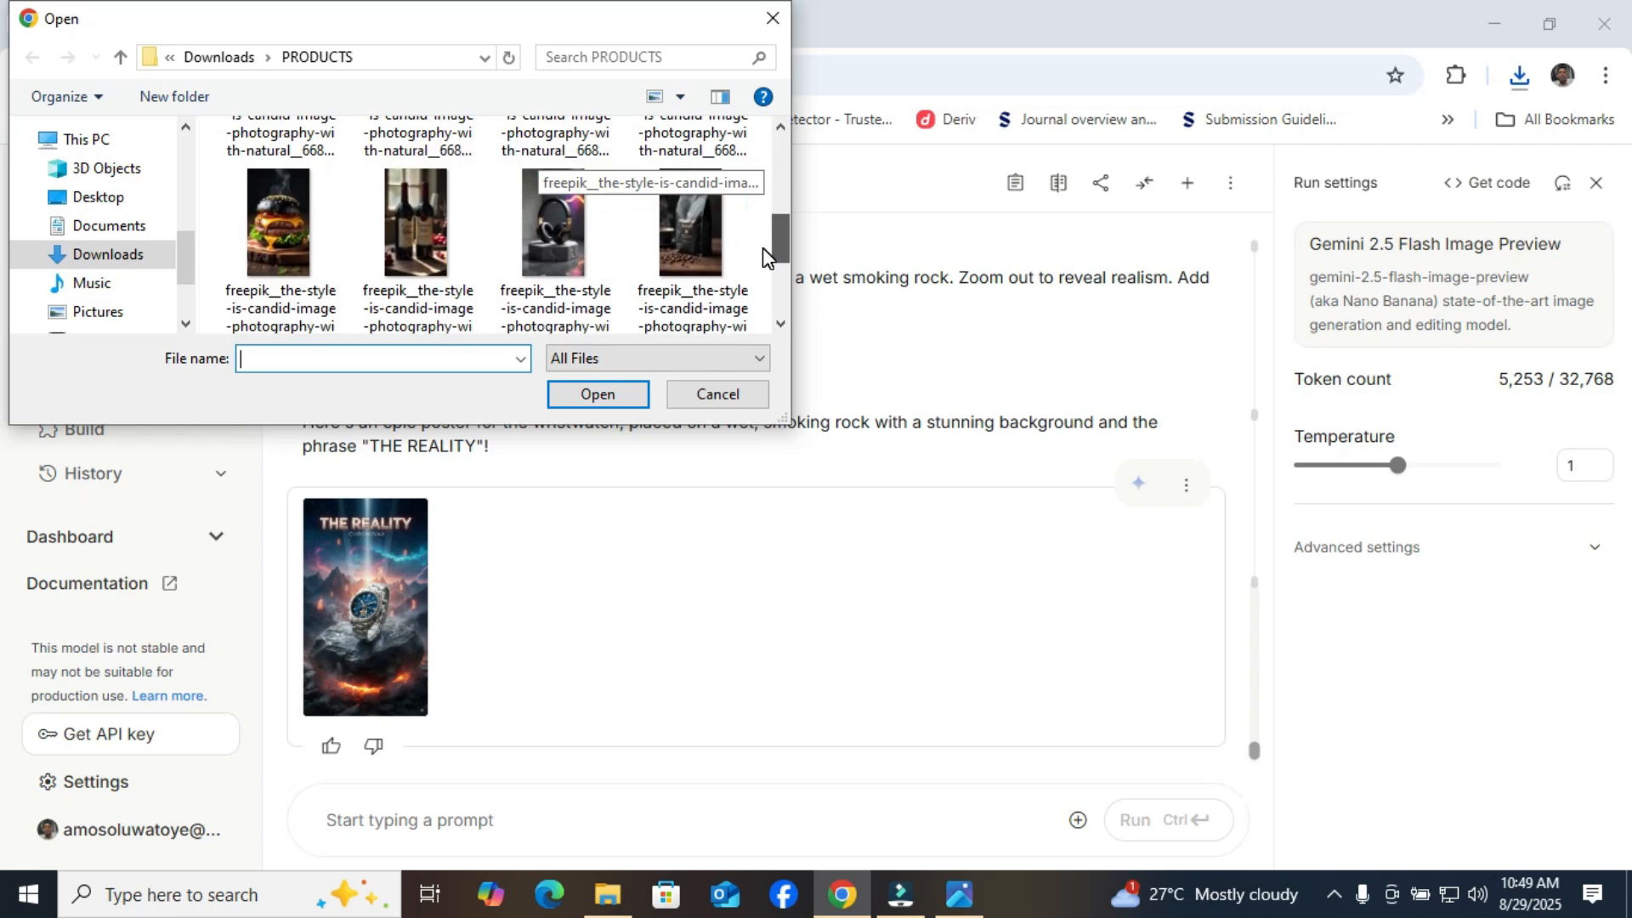
{"action": "double_click", "coordinate": [288, 244]}
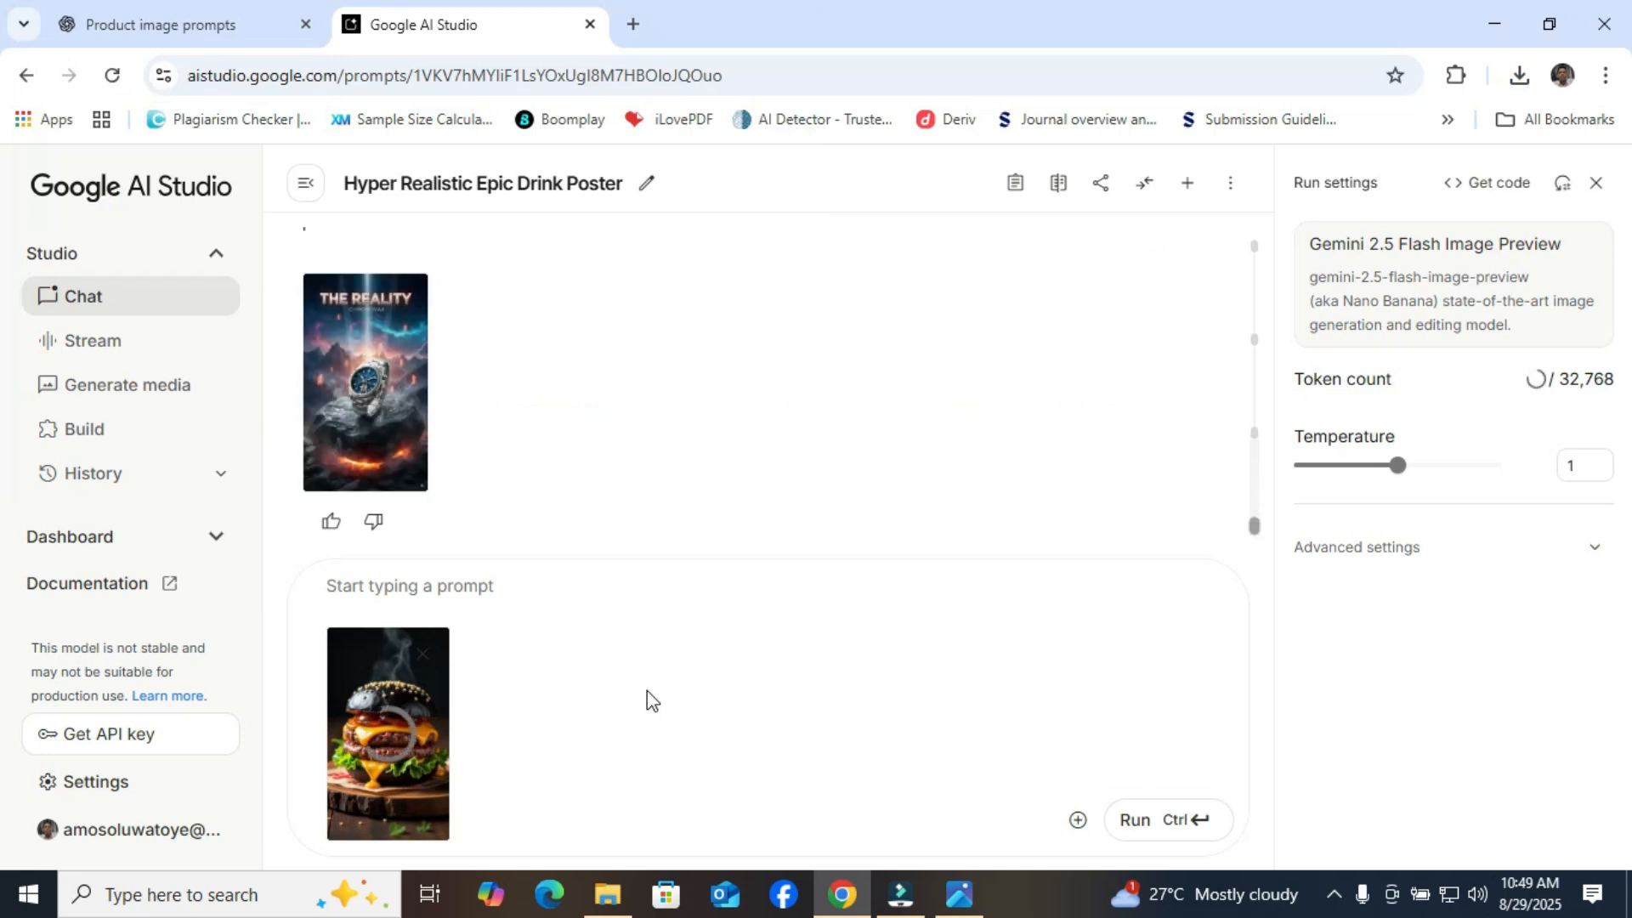
Step: Begin the burger prompt with "Generate an image of children eating the attached burger in a"
{"action": "left_click", "coordinate": [446, 589]}
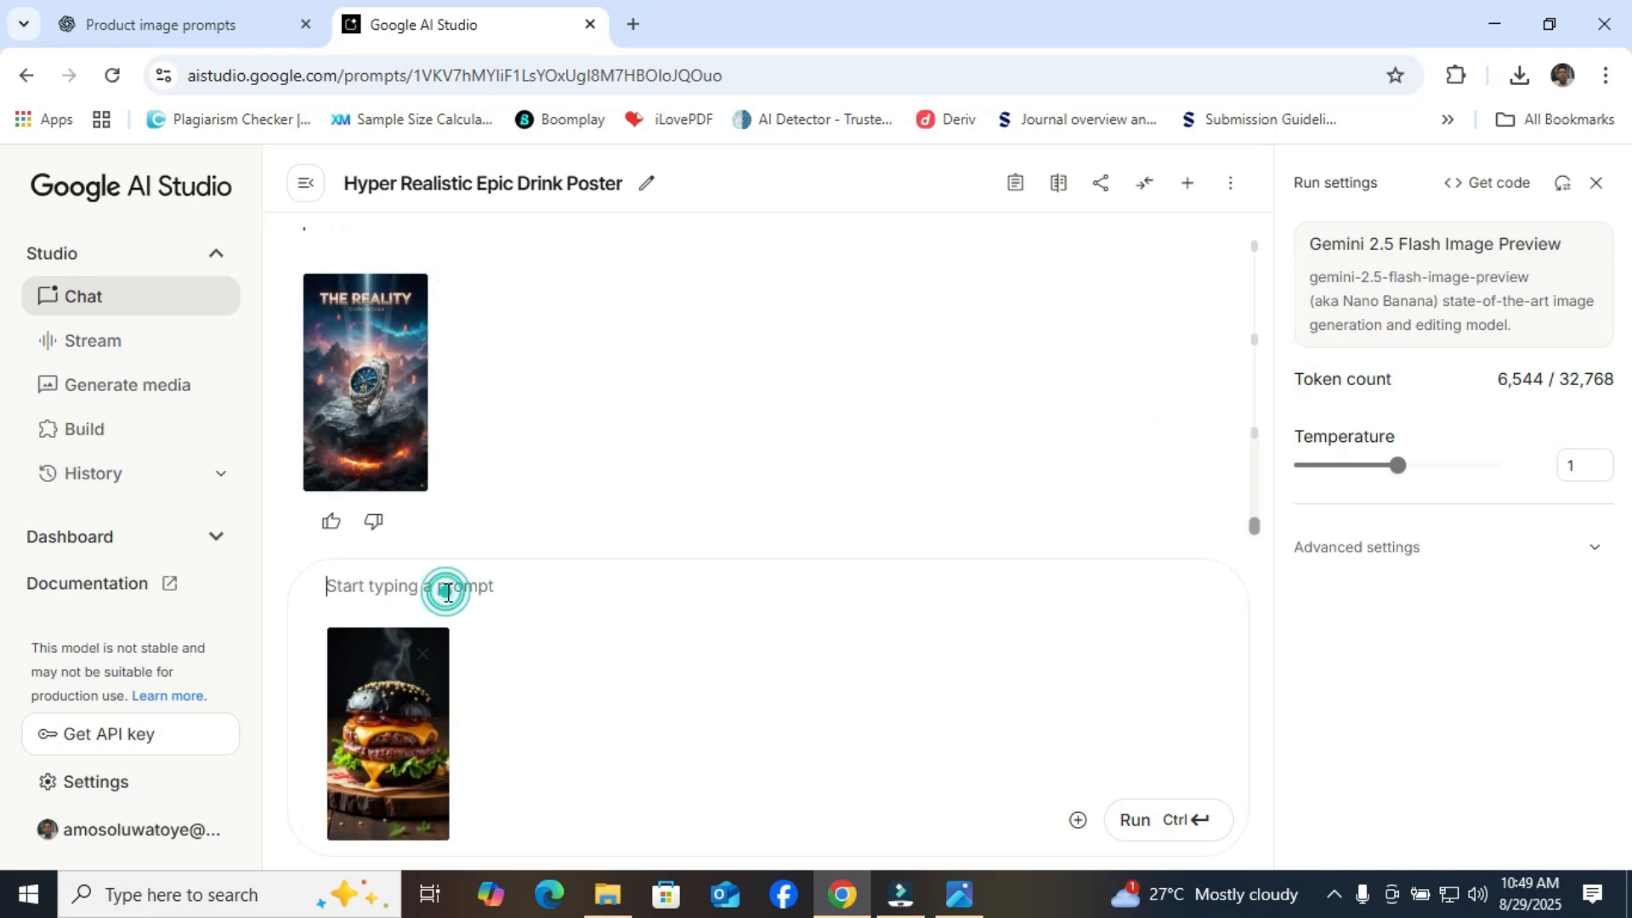
{"action": "type", "text": "Gene"}
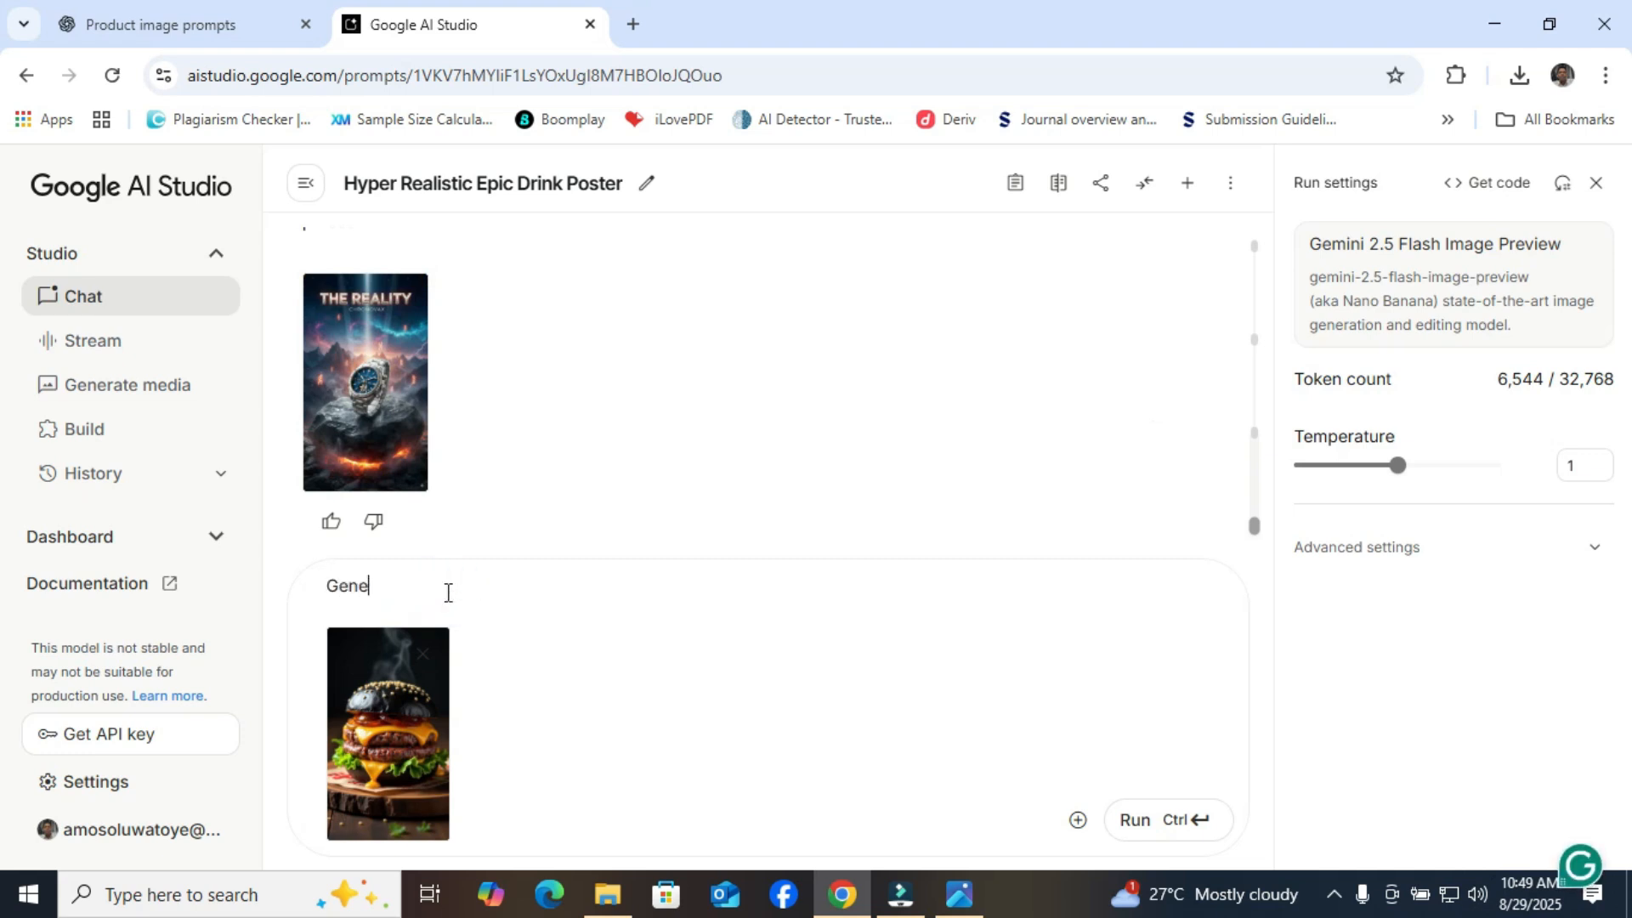
{"action": "key", "text": "BackSpace"}
{"action": "type", "text": "rate an image of"}
{"action": "type", "text": "children"}
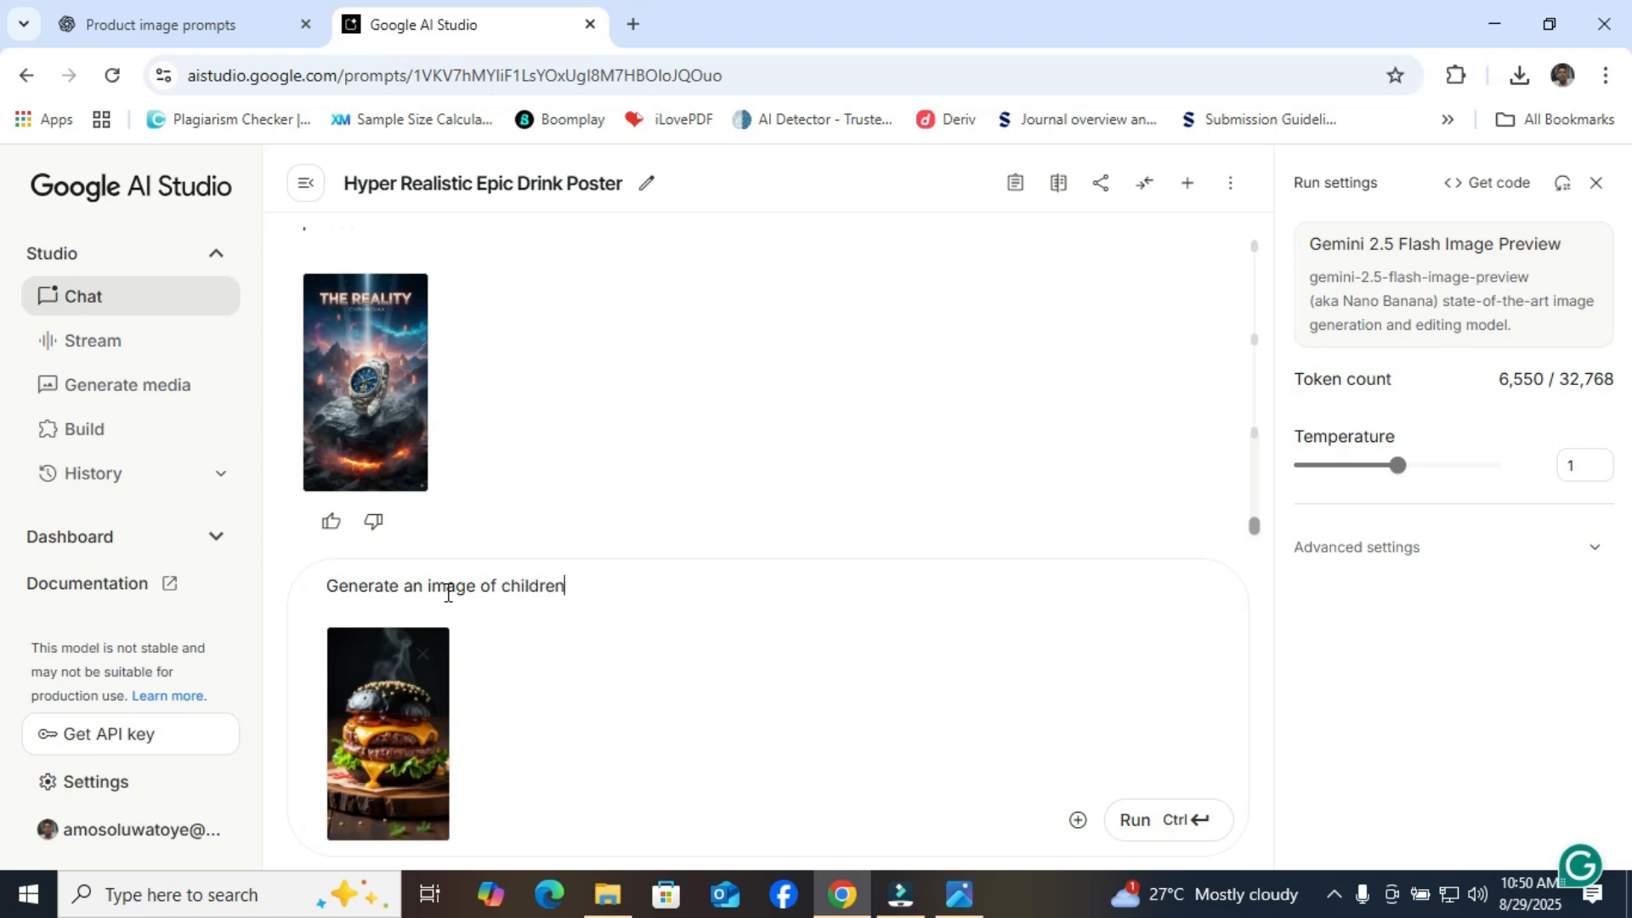
{"action": "type", "text": " eating the attached"}
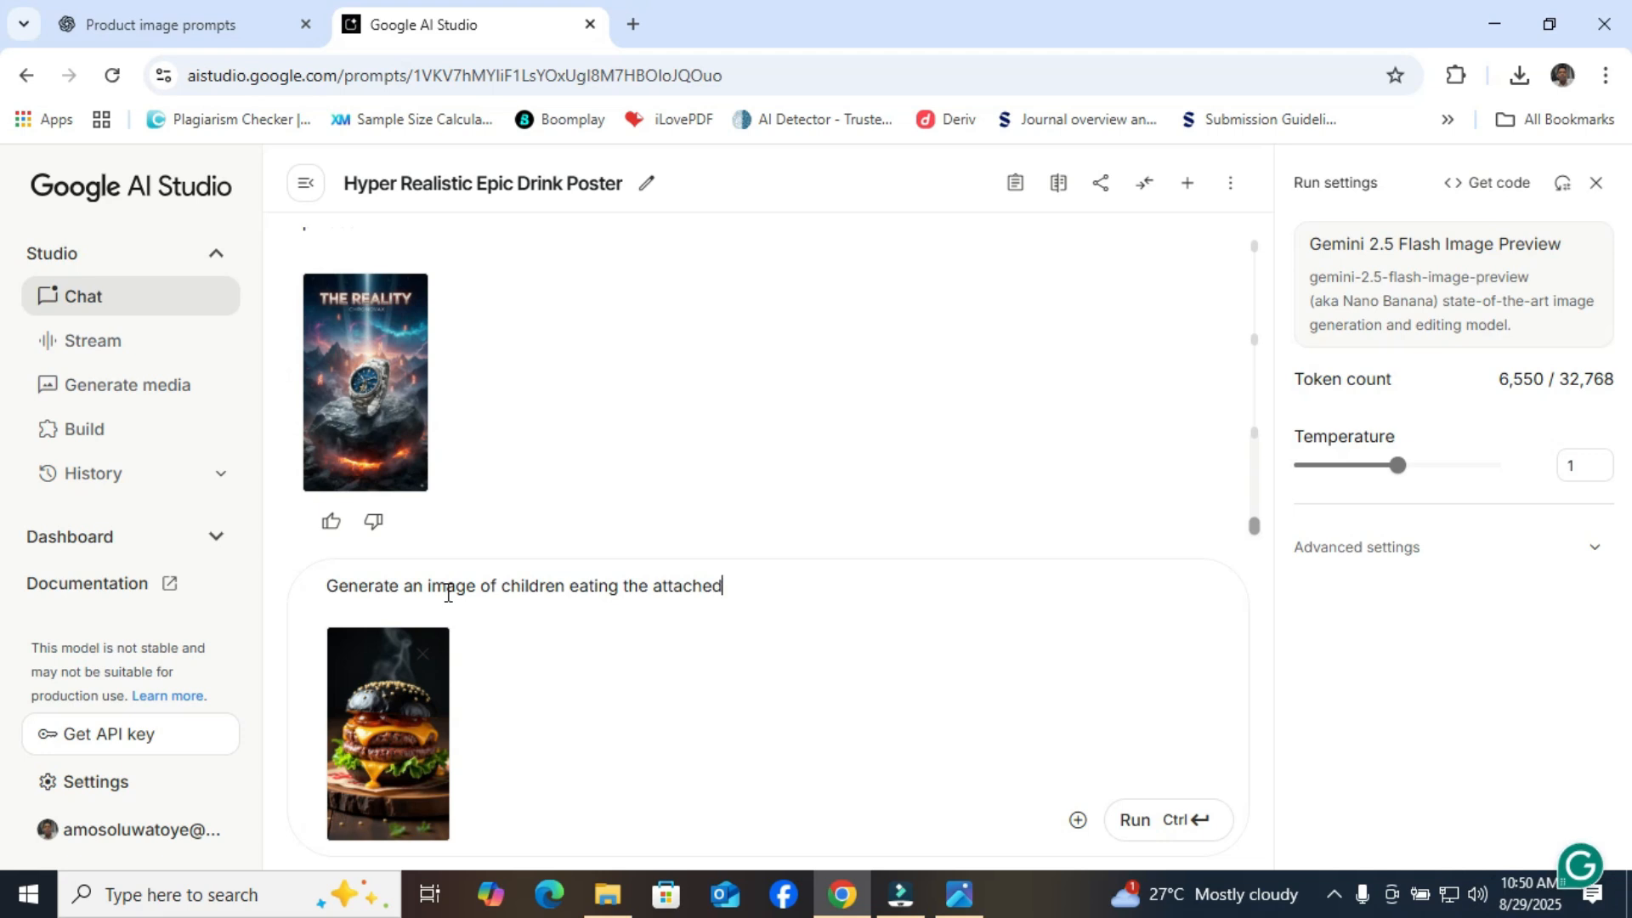
{"action": "type", "text": " burger in a resturant"}
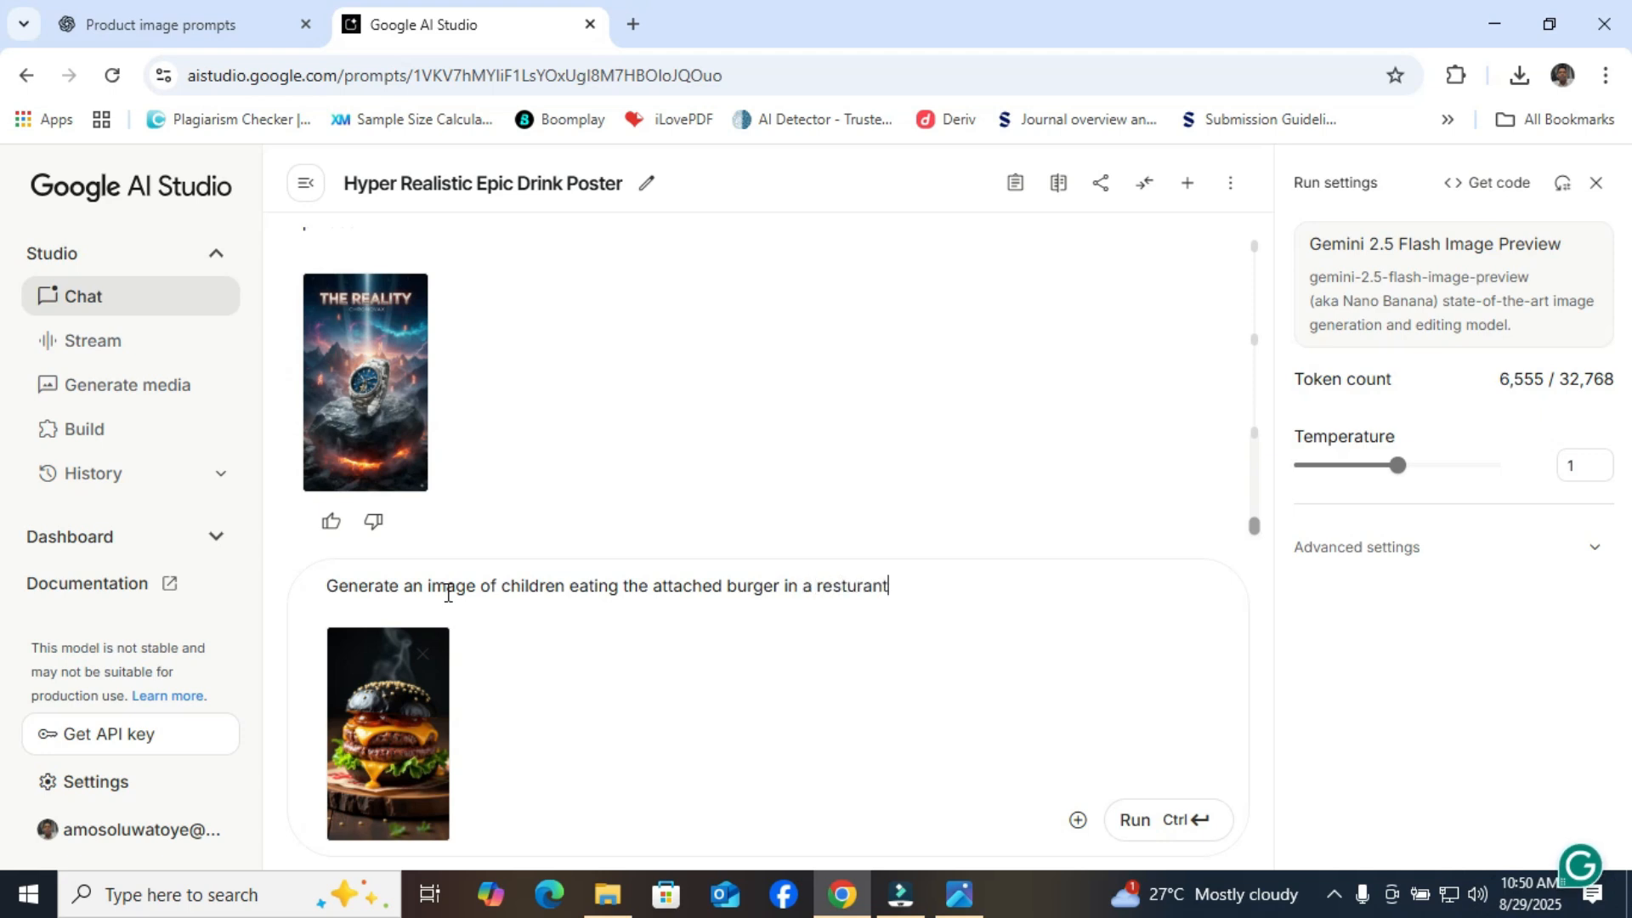
{"action": "key", "text": "BackSpace"}
{"action": "key", "text": "BackSpace"}
{"action": "key", "text": "BackSpace"}
{"action": "key", "text": "BackSpace"}
{"action": "key", "text": "BackSpace"}
{"action": "key", "text": "BackSpace"}
{"action": "key", "text": "BackSpace"}
{"action": "key", "text": "BackSpace"}
{"action": "key", "text": "BackSpace"}
Step: Search Google for "resturant" in a new browser tab and browse the image results
{"action": "left_click", "coordinate": [641, 23]}
{"action": "left_click", "coordinate": [582, 488]}
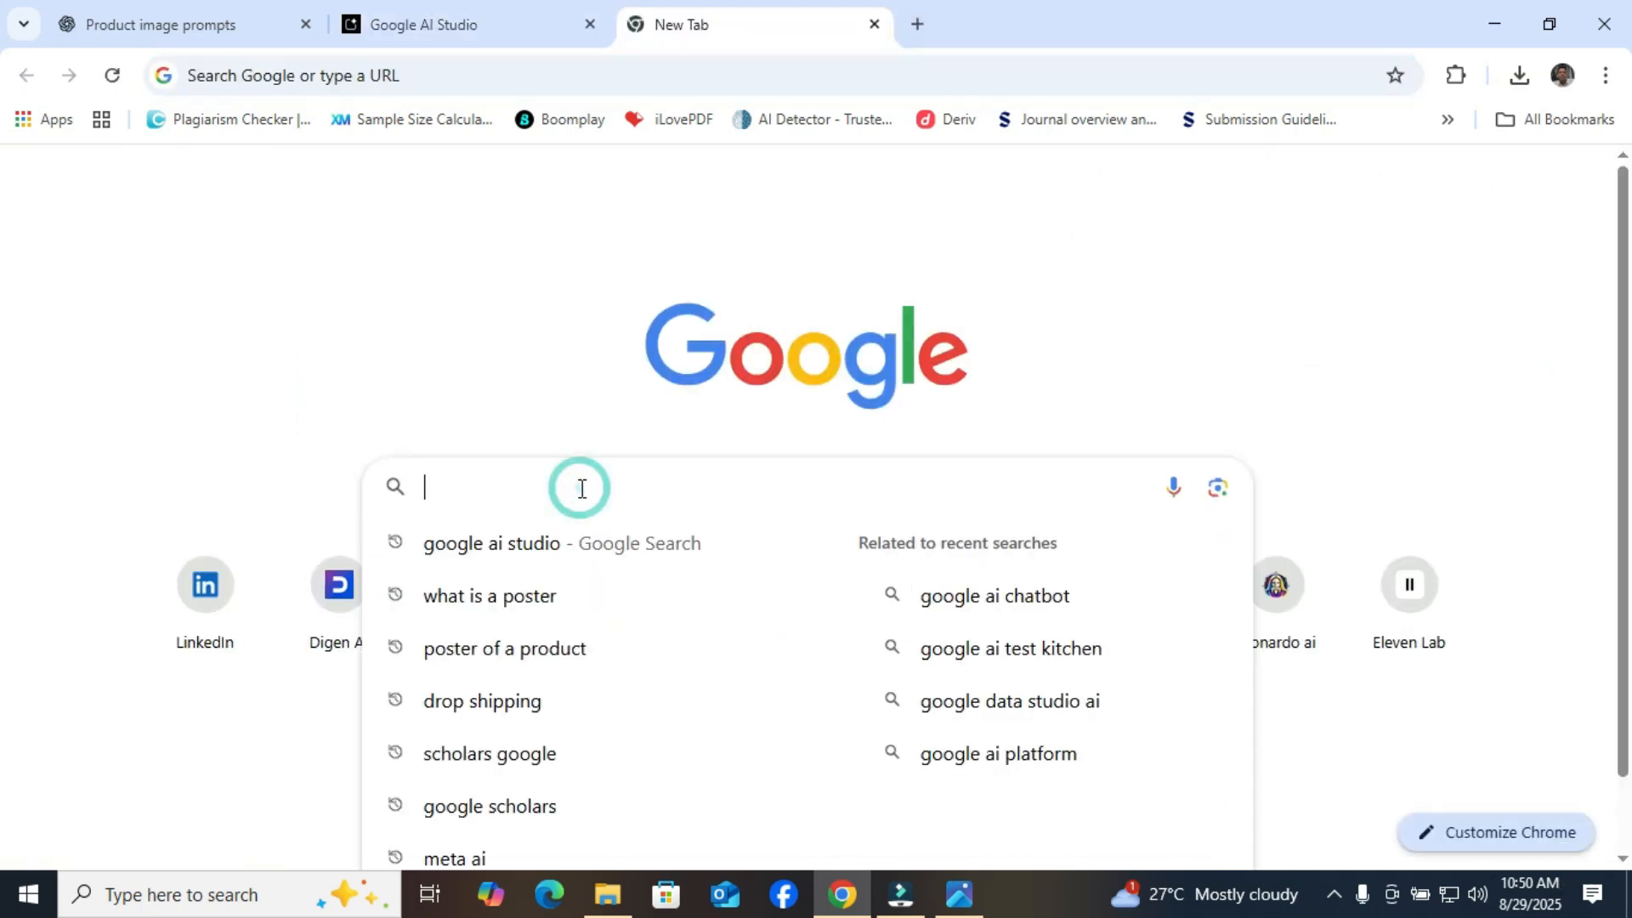
{"action": "type", "text": "resturant"}
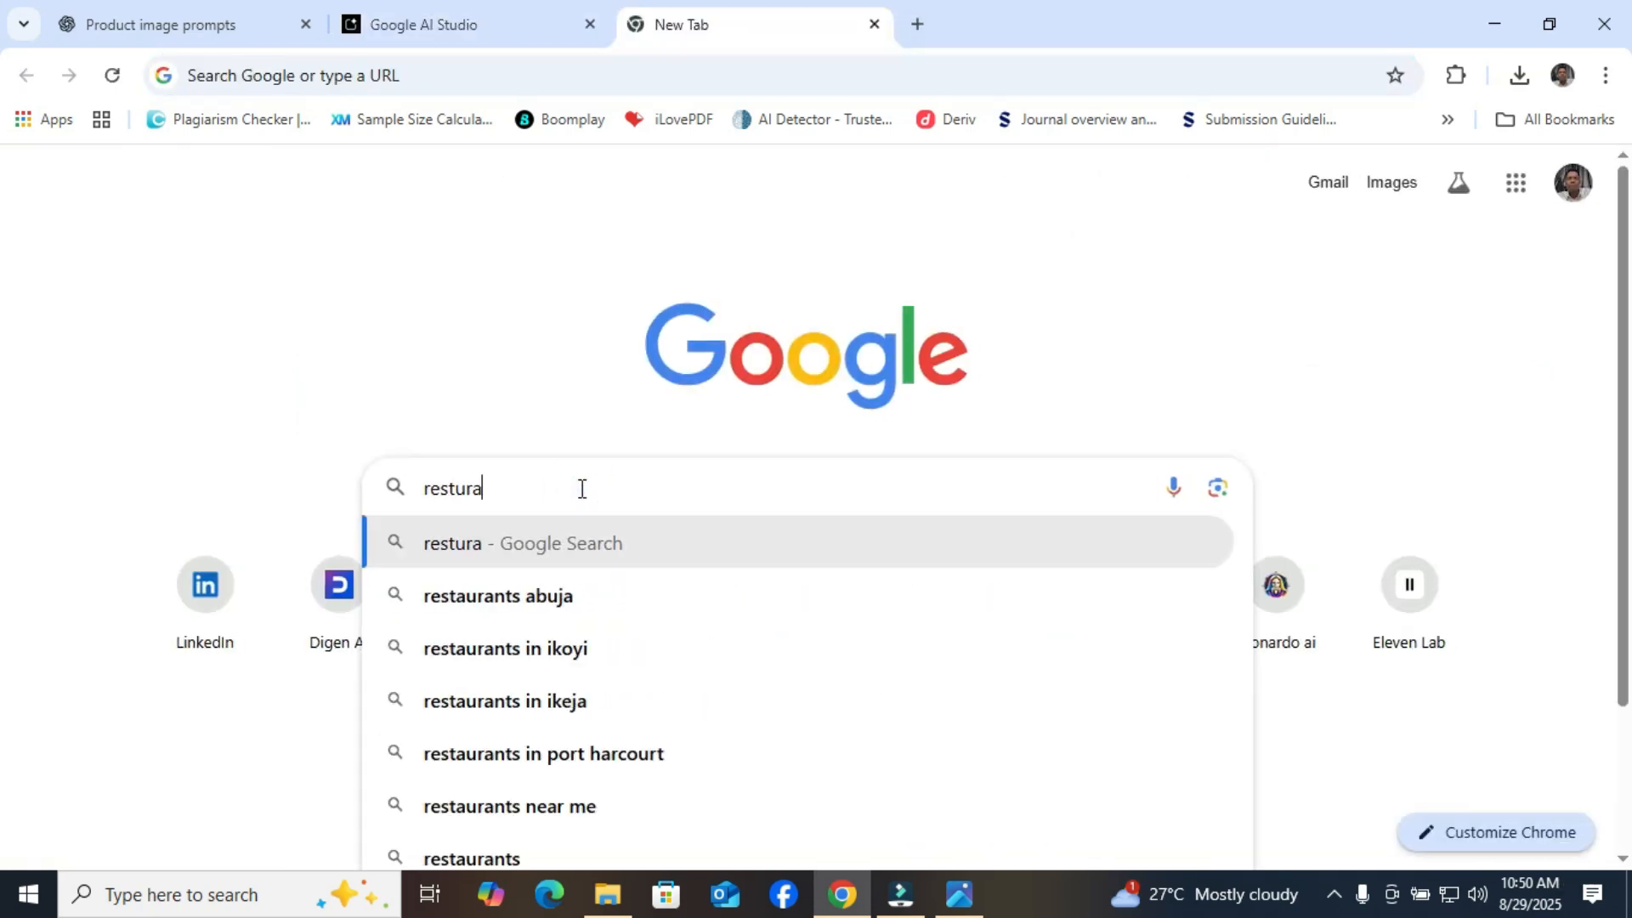
{"action": "key", "text": "Return"}
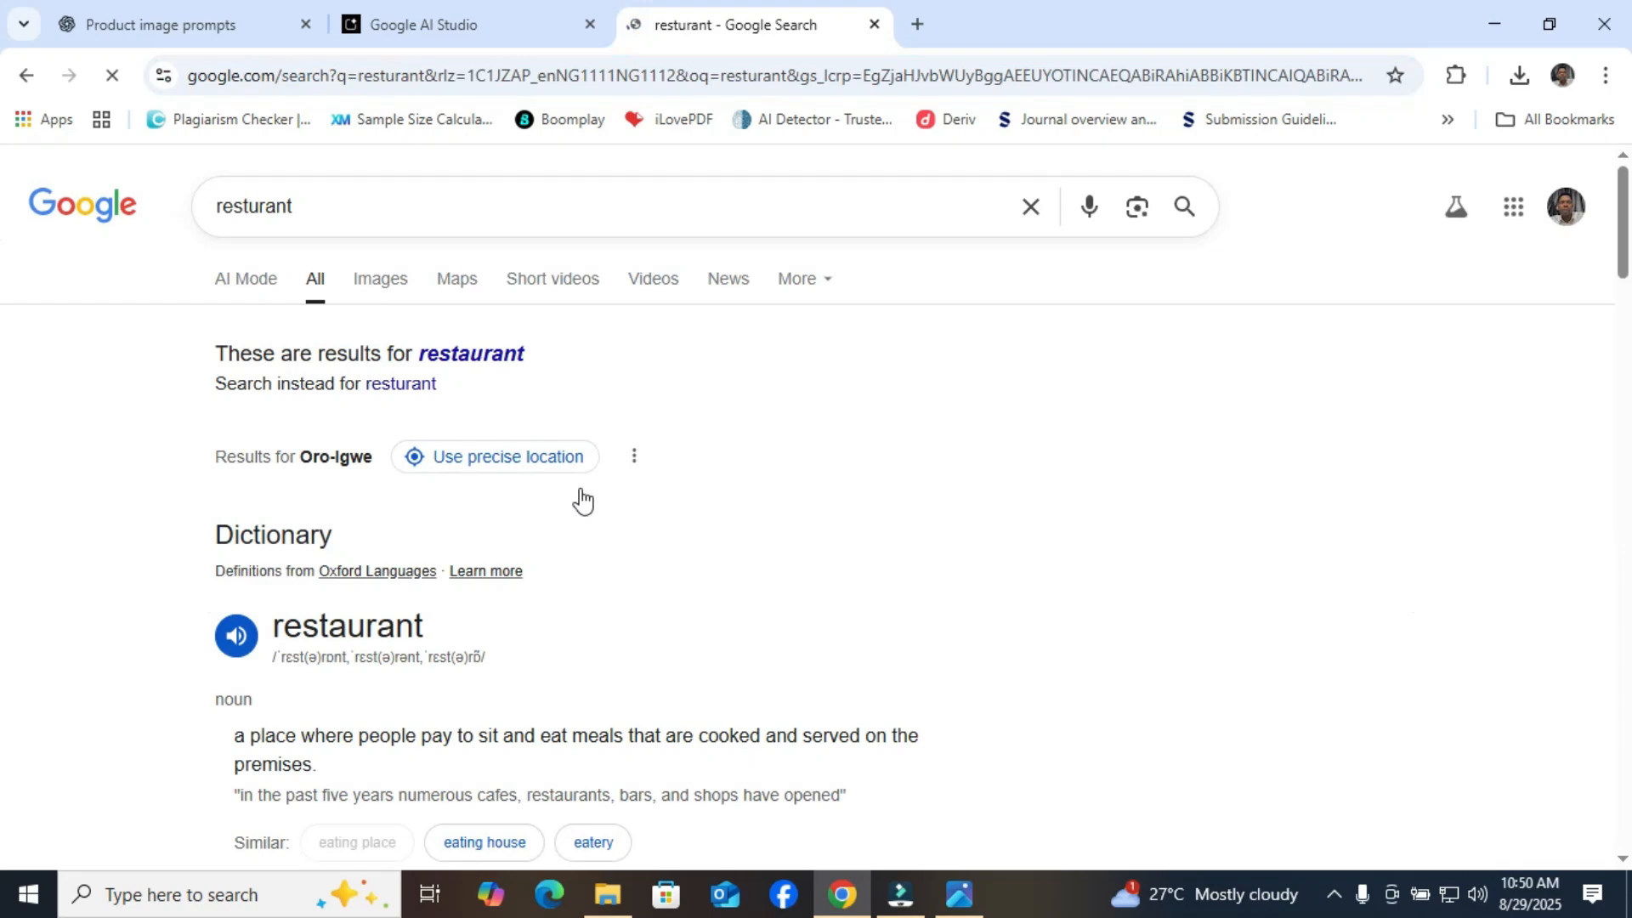
{"action": "left_click", "coordinate": [367, 293]}
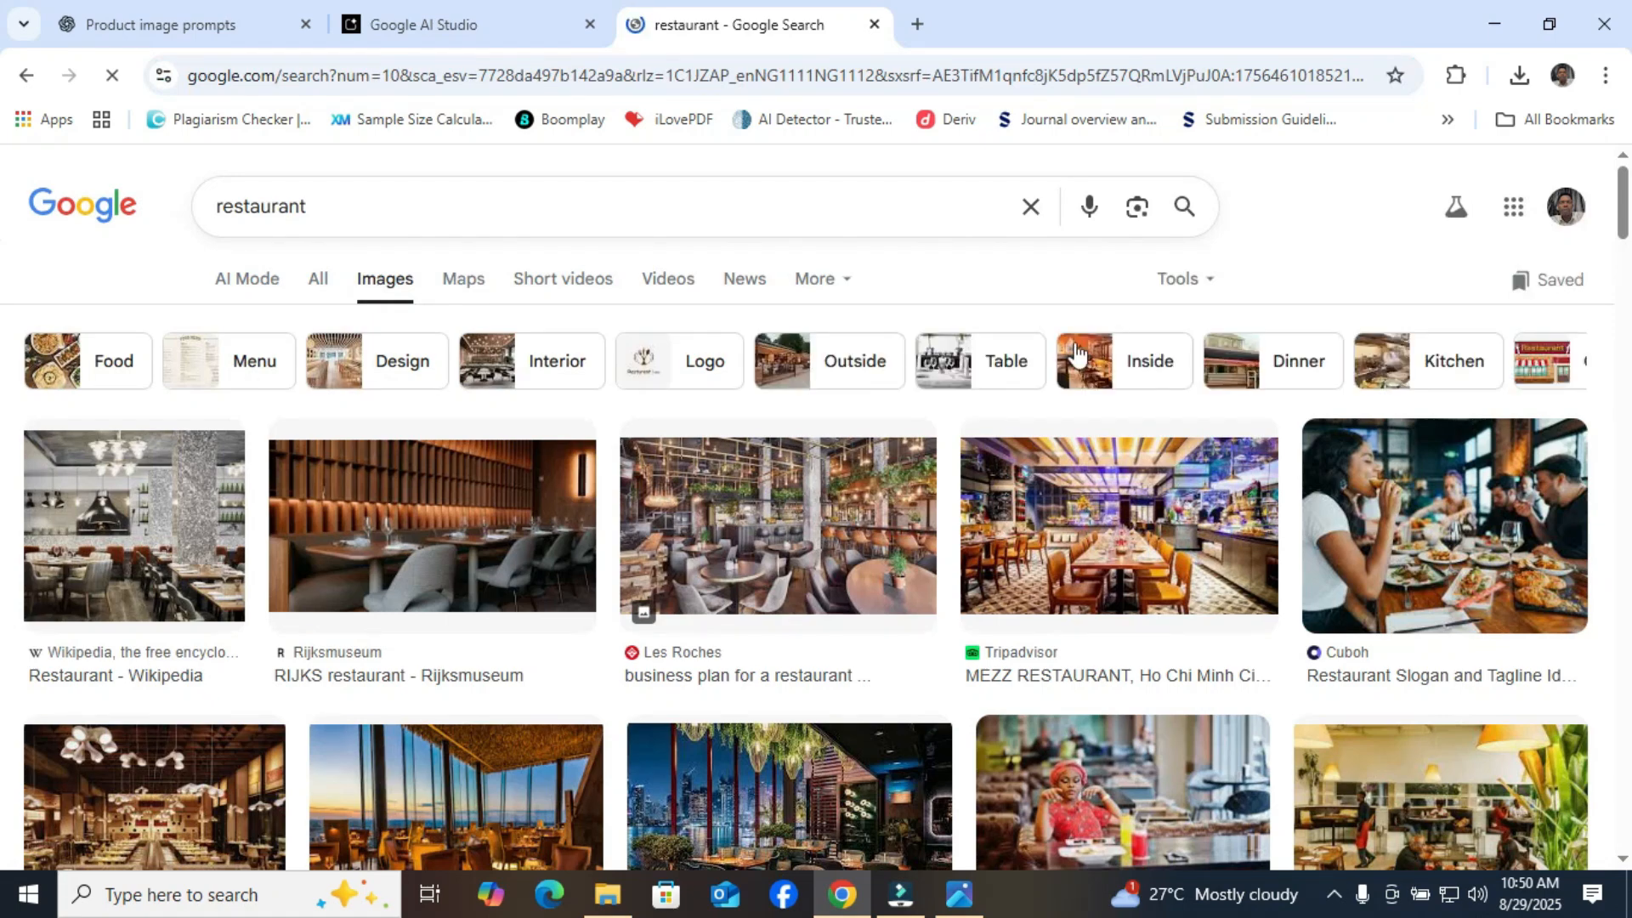
{"action": "left_click_drag", "start_coordinate": [1625, 240], "coordinate": [1625, 255]}
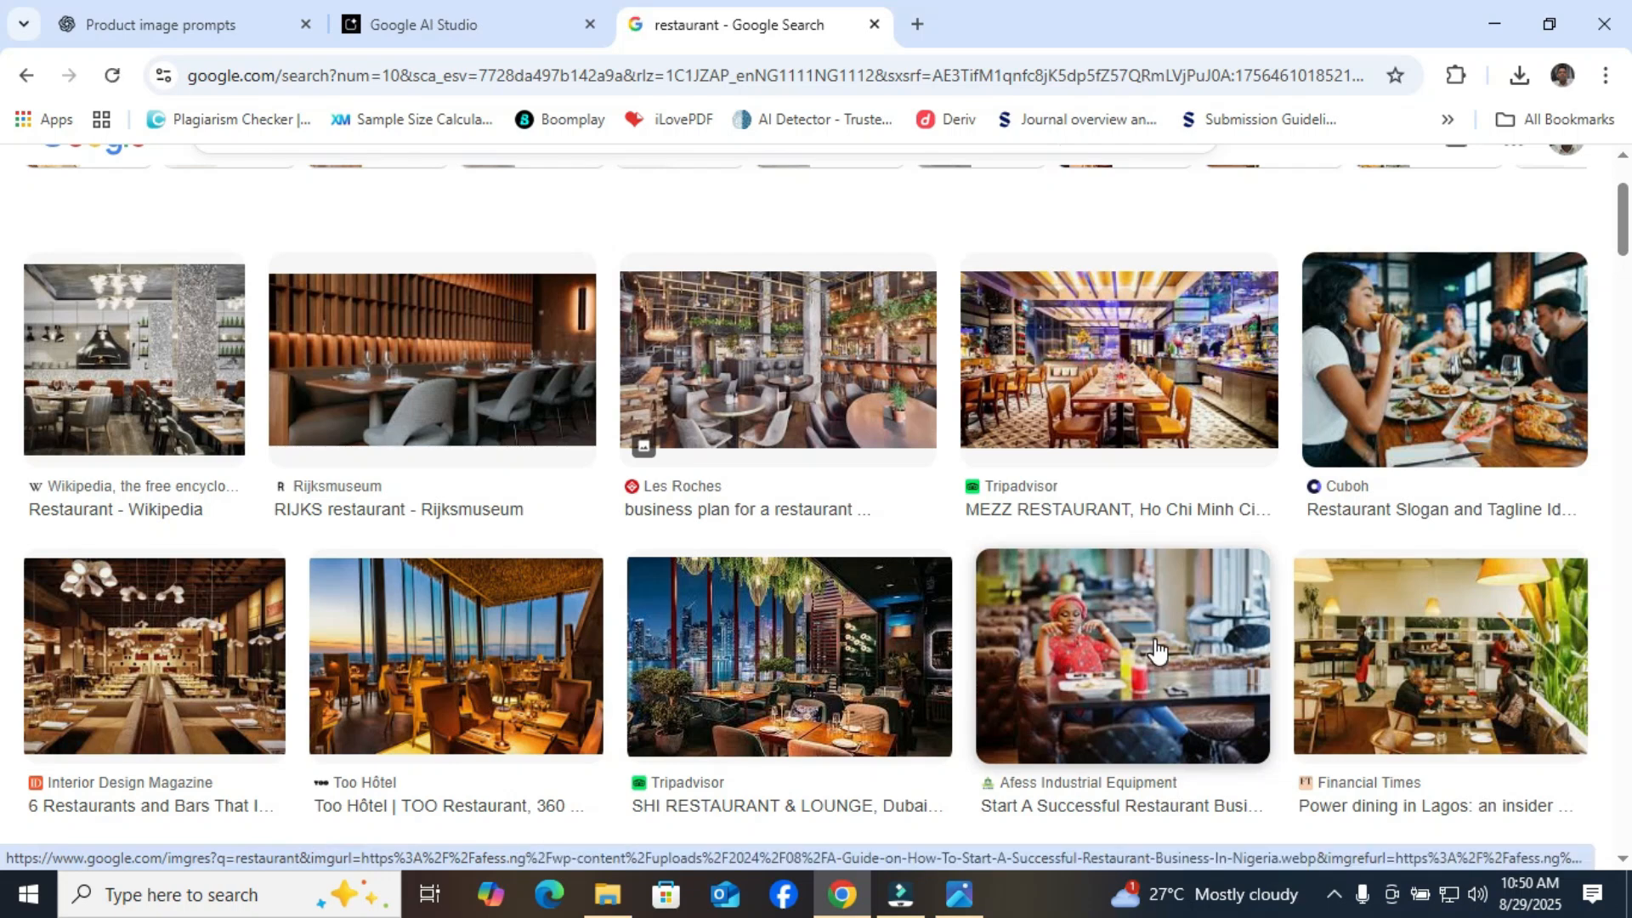
Step: Save the Too Hôtel panoramic restaurant photo to the PRODUCTS folder under the name "resturant"
{"action": "left_click", "coordinate": [502, 643]}
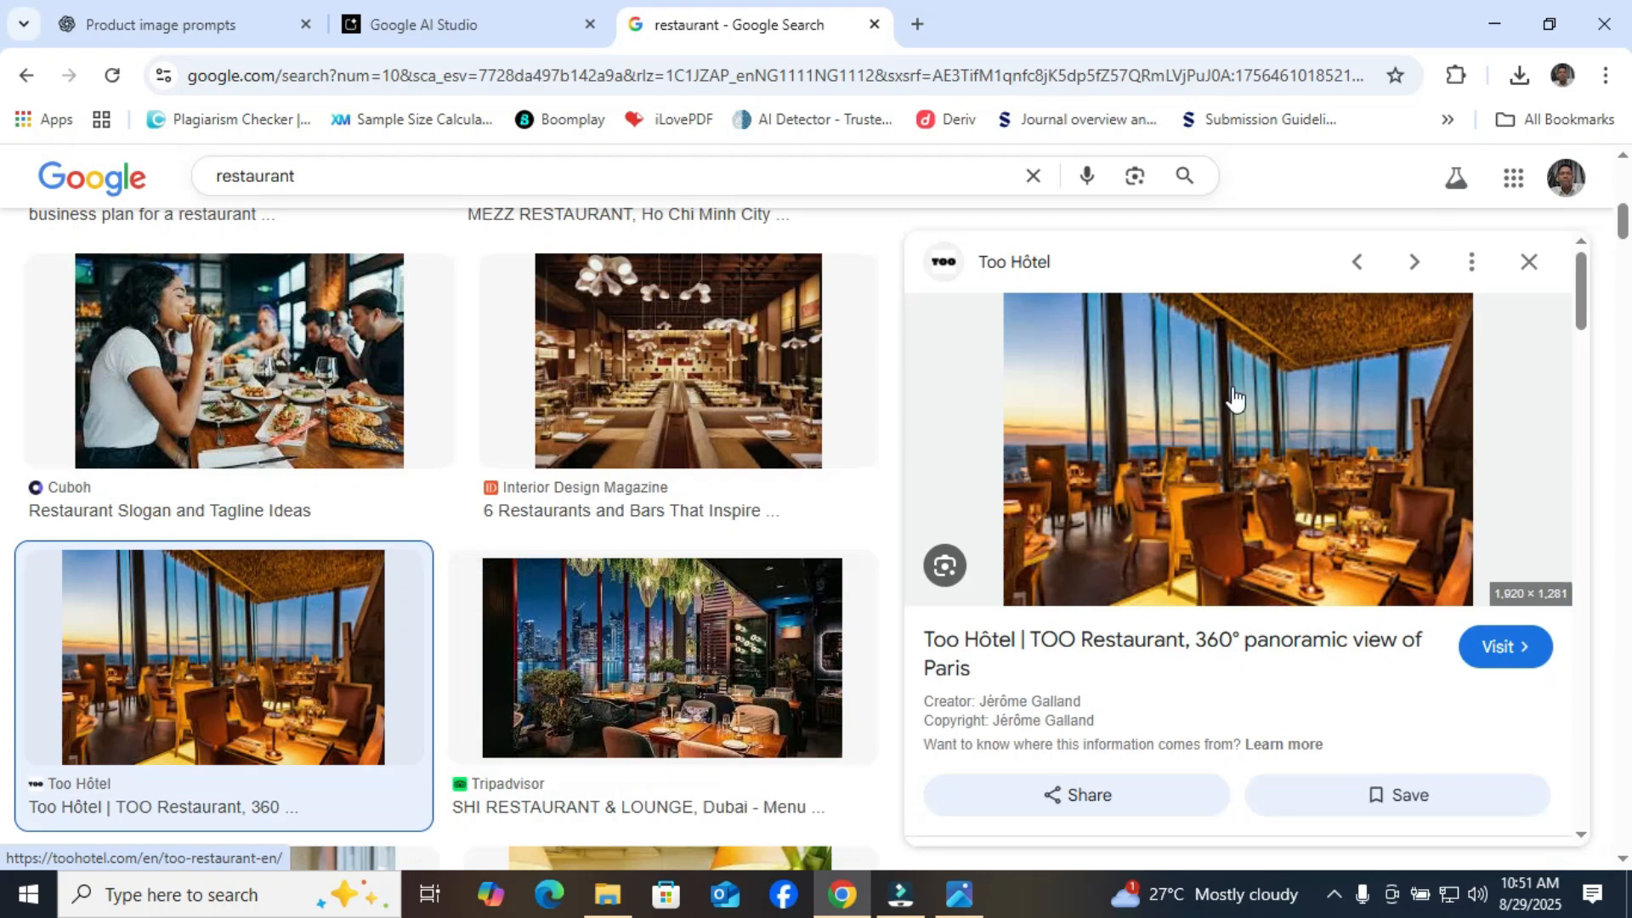
{"action": "right_click", "coordinate": [1234, 395]}
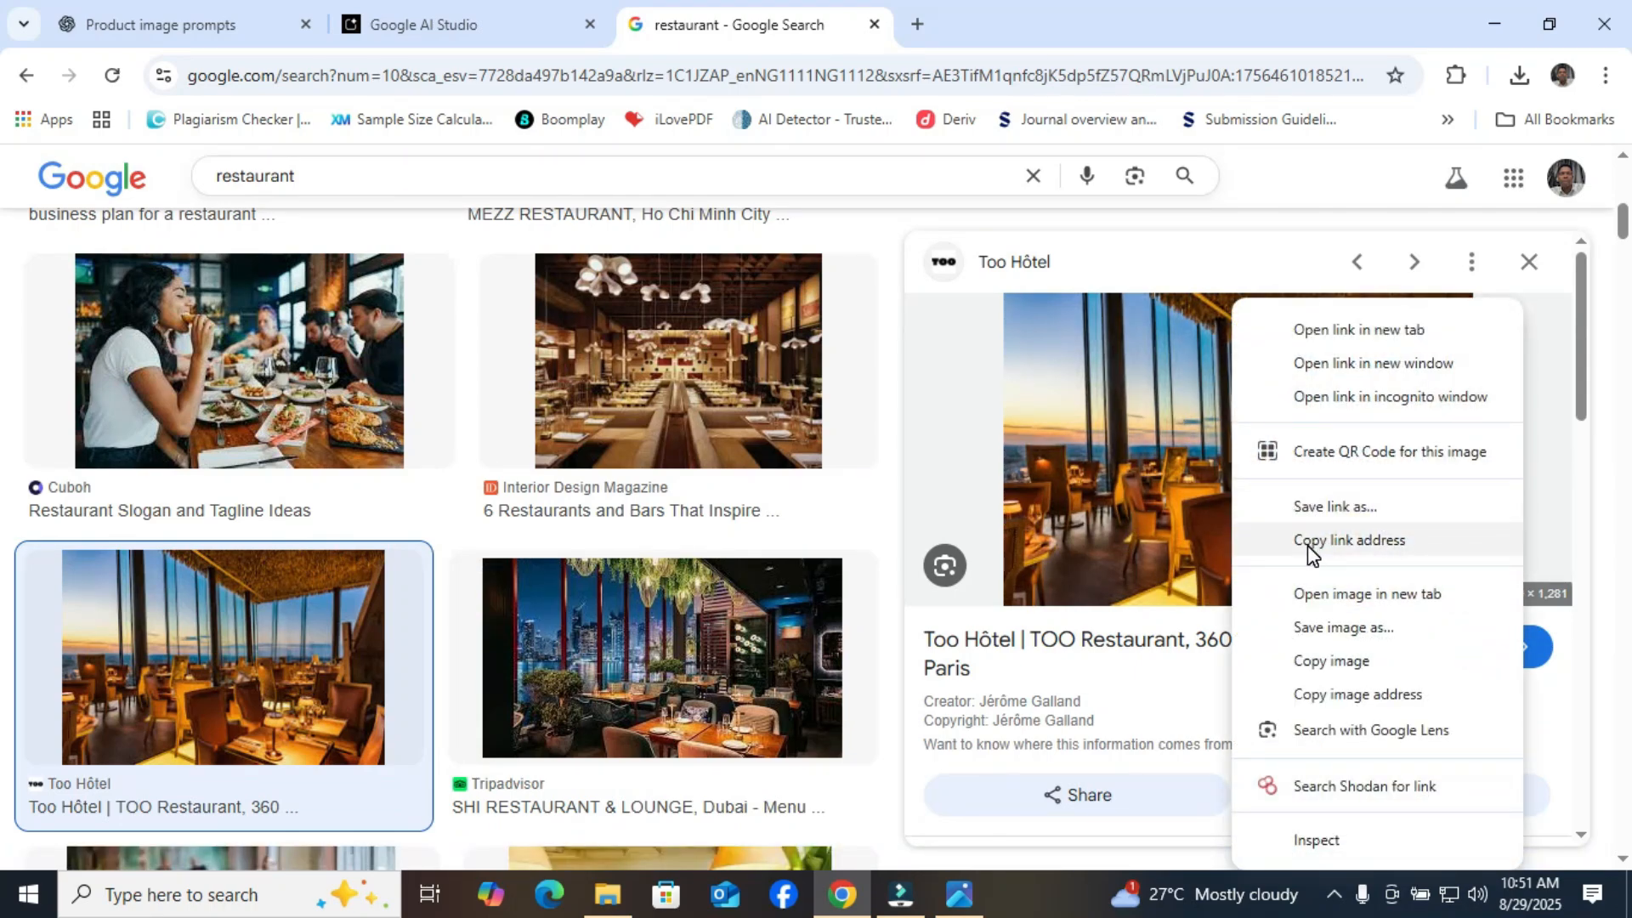
{"action": "left_click", "coordinate": [1353, 636]}
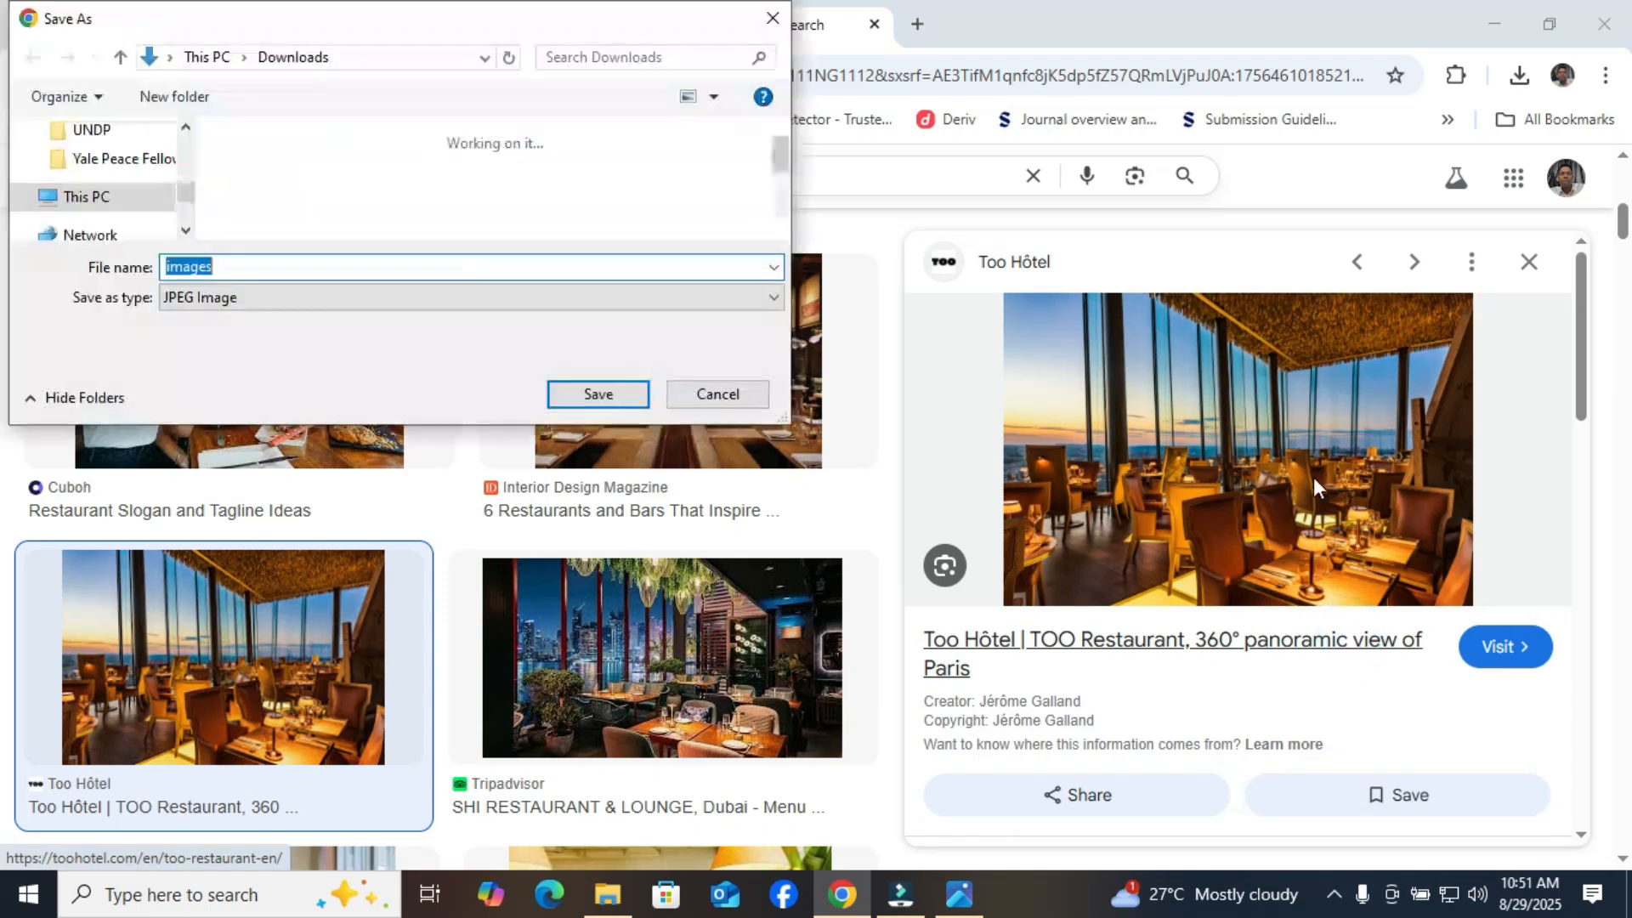
{"action": "double_click", "coordinate": [304, 204]}
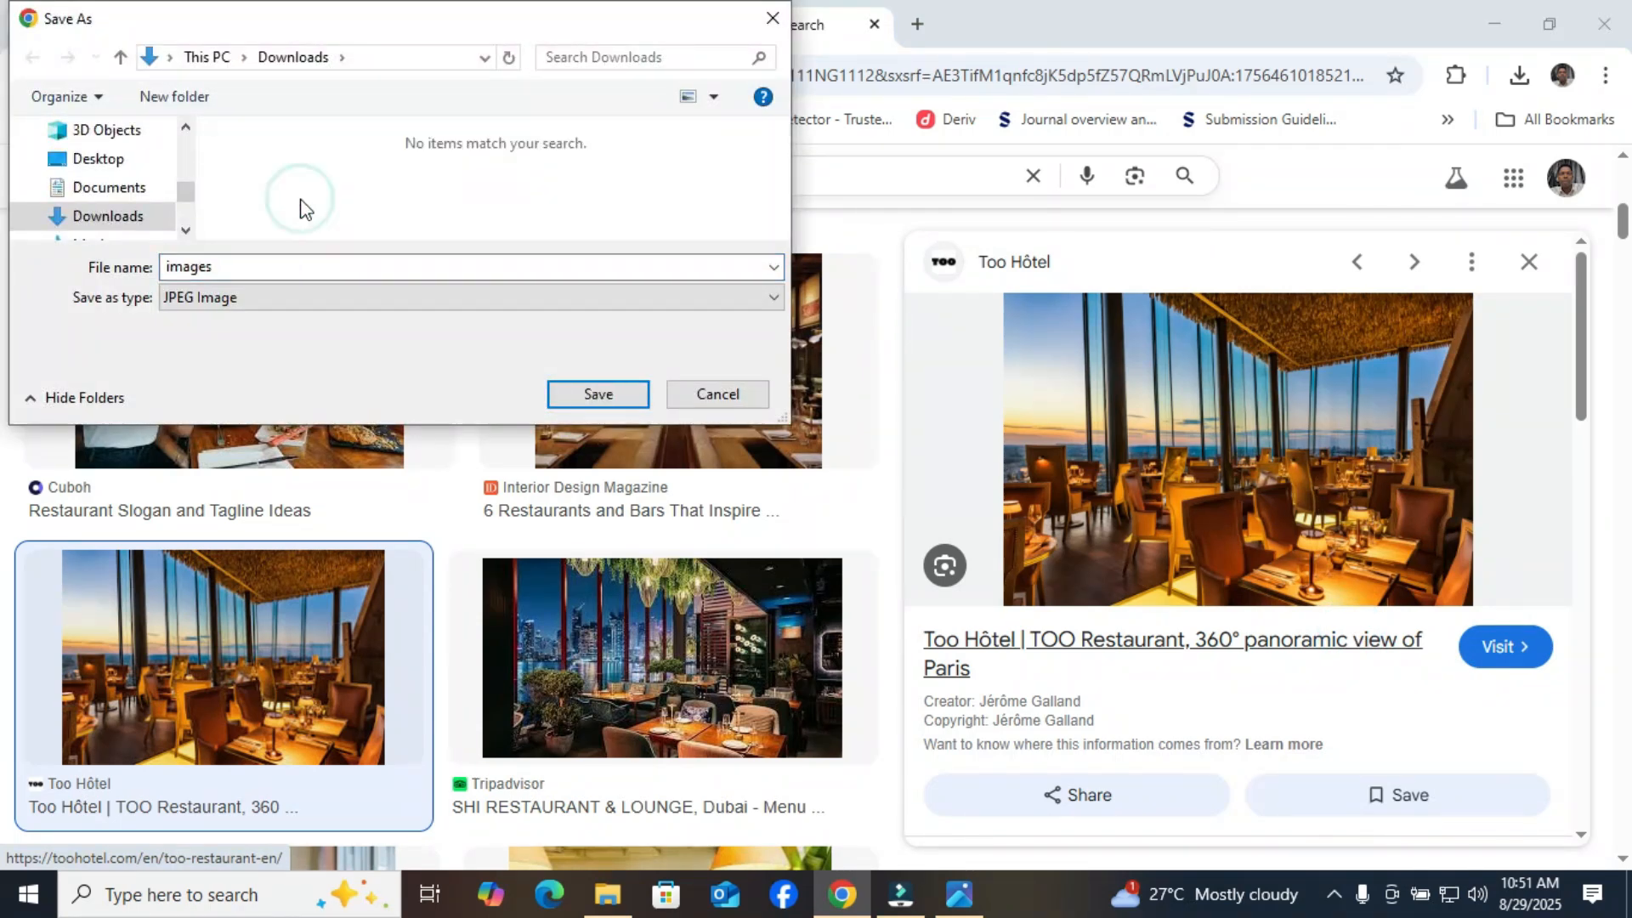
{"action": "double_click", "coordinate": [245, 265]}
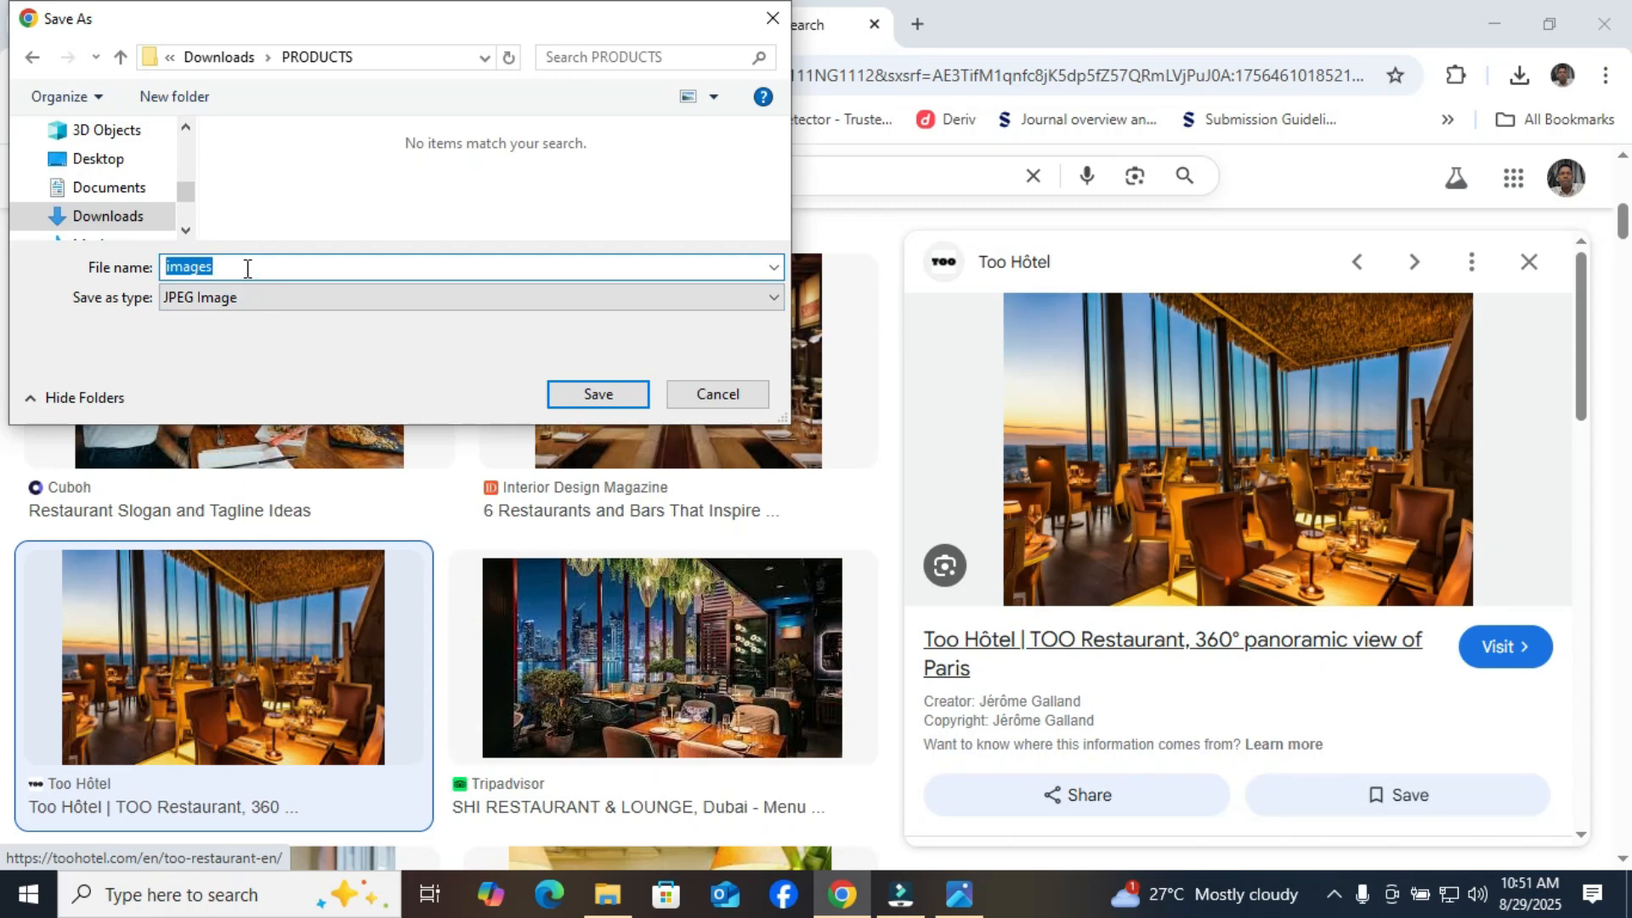
{"action": "type", "text": "resturant"}
{"action": "key", "text": "Return"}
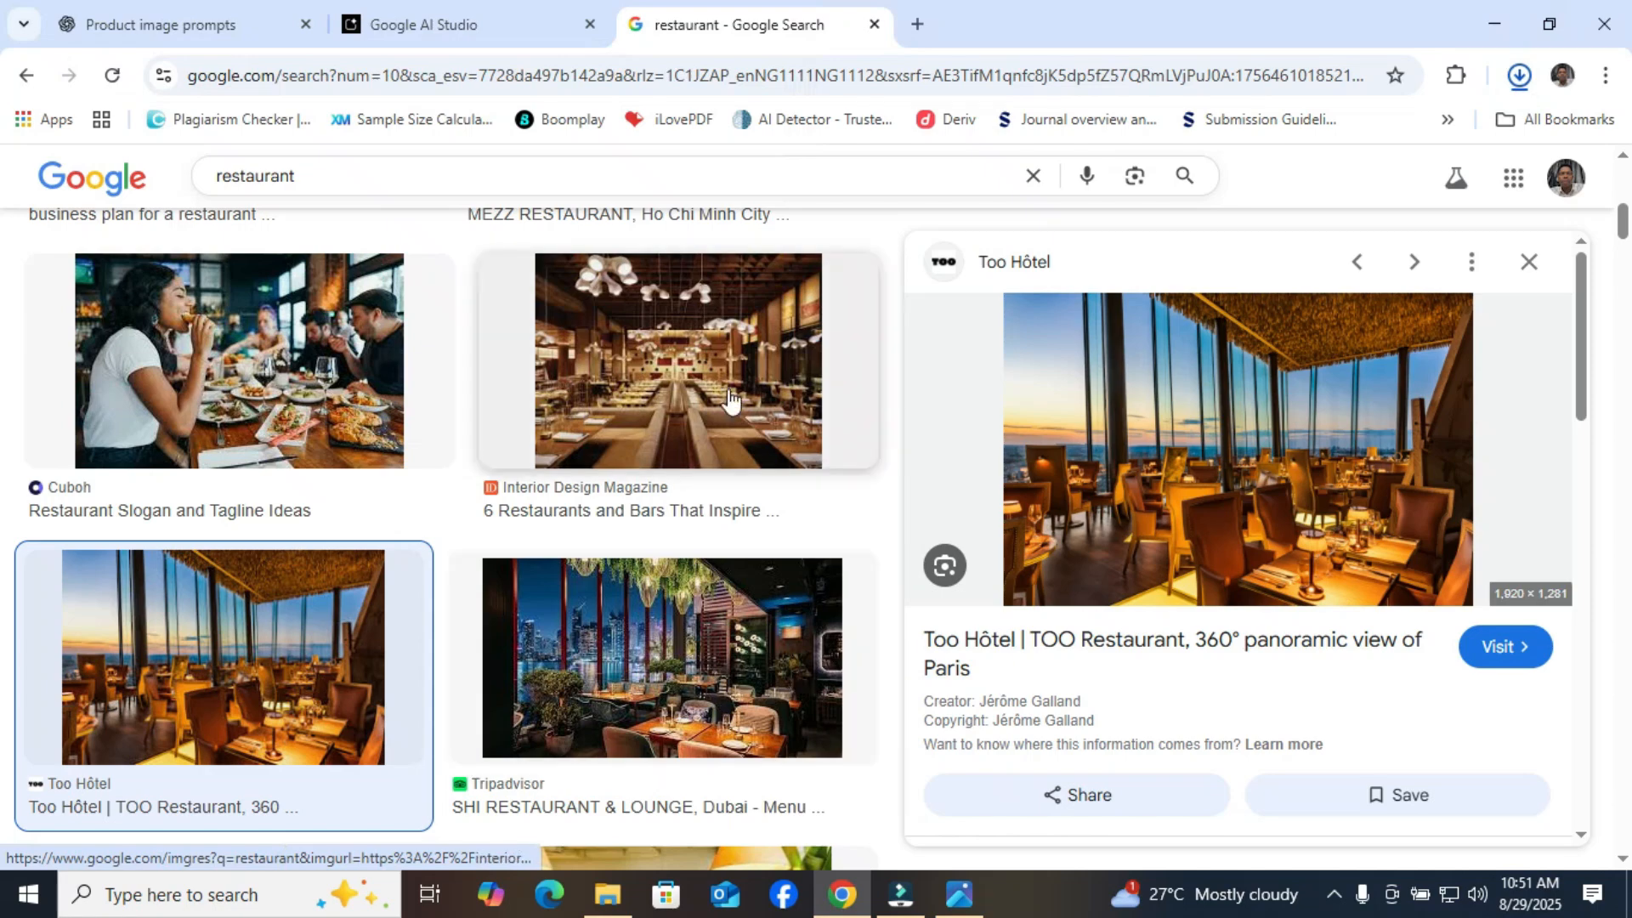
Step: Return to Google AI Studio and reword the end of the burger prompt's sentence to "in the second image."
{"action": "left_click", "coordinate": [425, 24]}
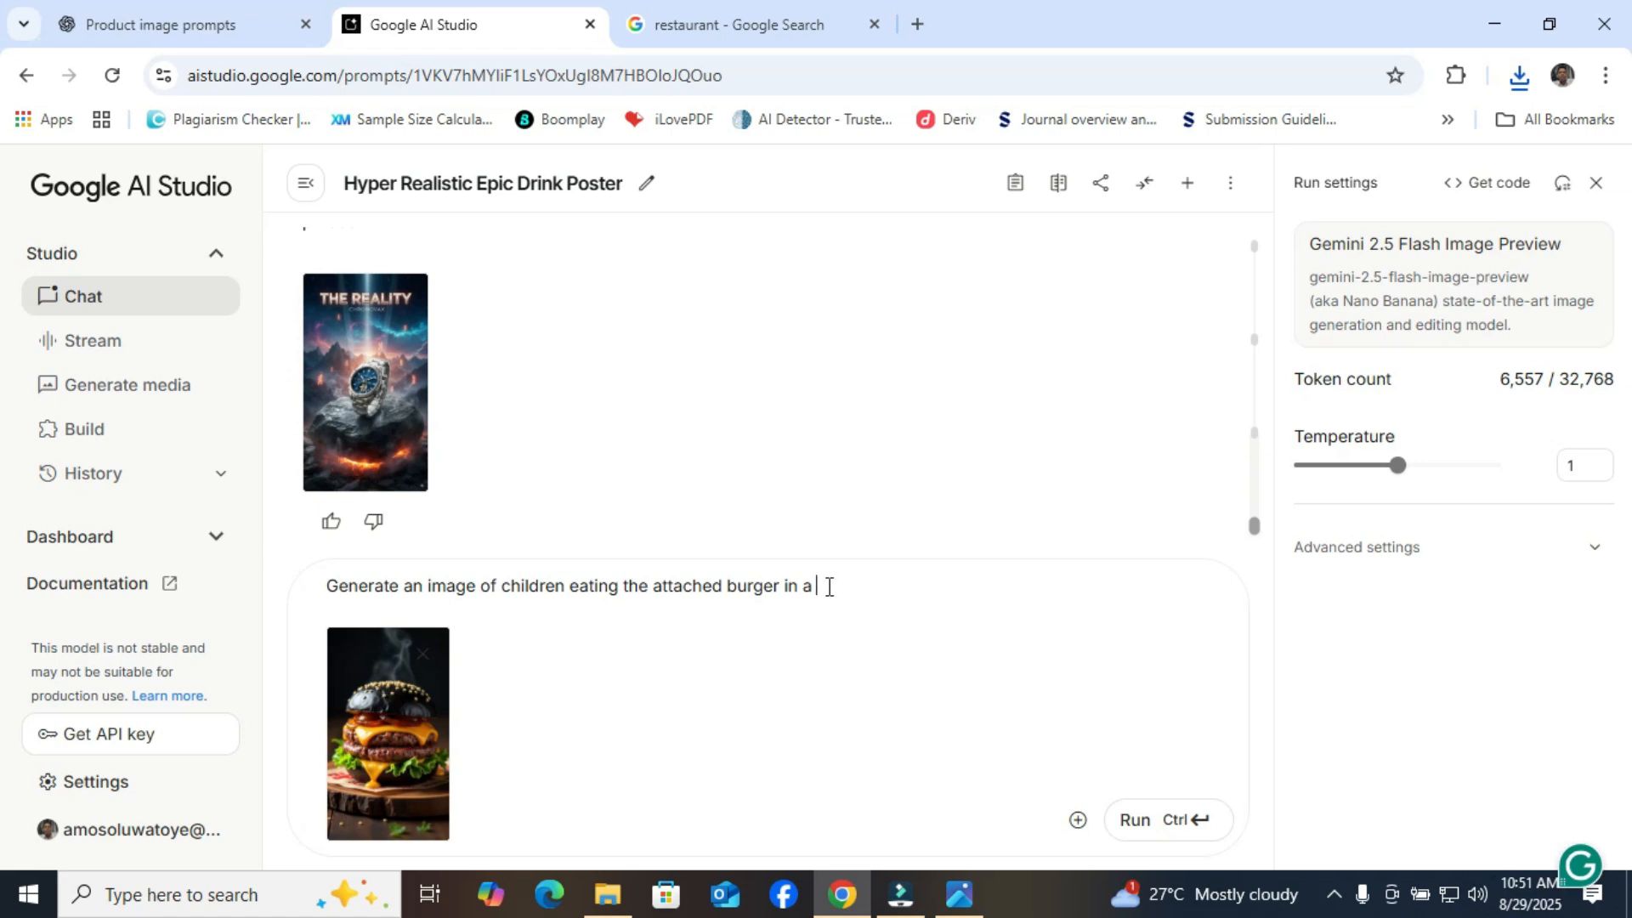
{"action": "type", "text": "resturant"}
{"action": "key", "text": "BackSpace"}
{"action": "key", "text": "BackSpace"}
{"action": "key", "text": "BackSpace"}
{"action": "key", "text": "BackSpace"}
{"action": "key", "text": "BackSpace"}
{"action": "key", "text": "BackSpace"}
{"action": "key", "text": "BackSpace"}
{"action": "key", "text": "BackSpace"}
{"action": "key", "text": "BackSpace"}
{"action": "key", "text": "BackSpace"}
{"action": "type", "text": "the second image."}
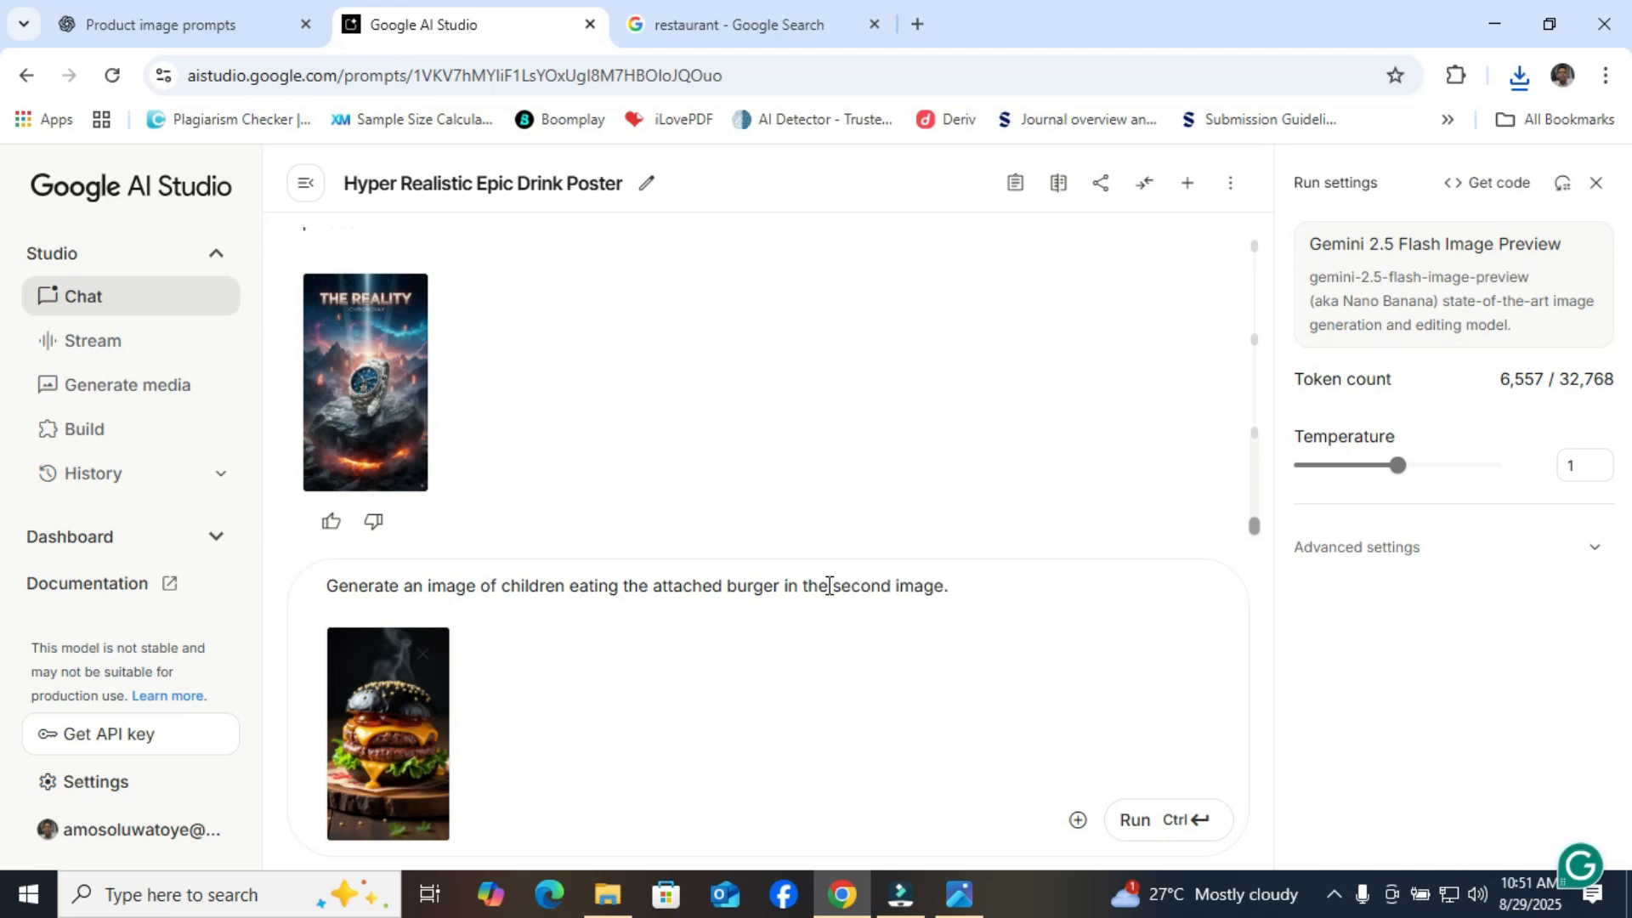
Step: Attach the saved restaurant photo from the PRODUCTS folder as the prompt's second image
{"action": "left_click", "coordinate": [1079, 821]}
{"action": "left_click", "coordinate": [1141, 697]}
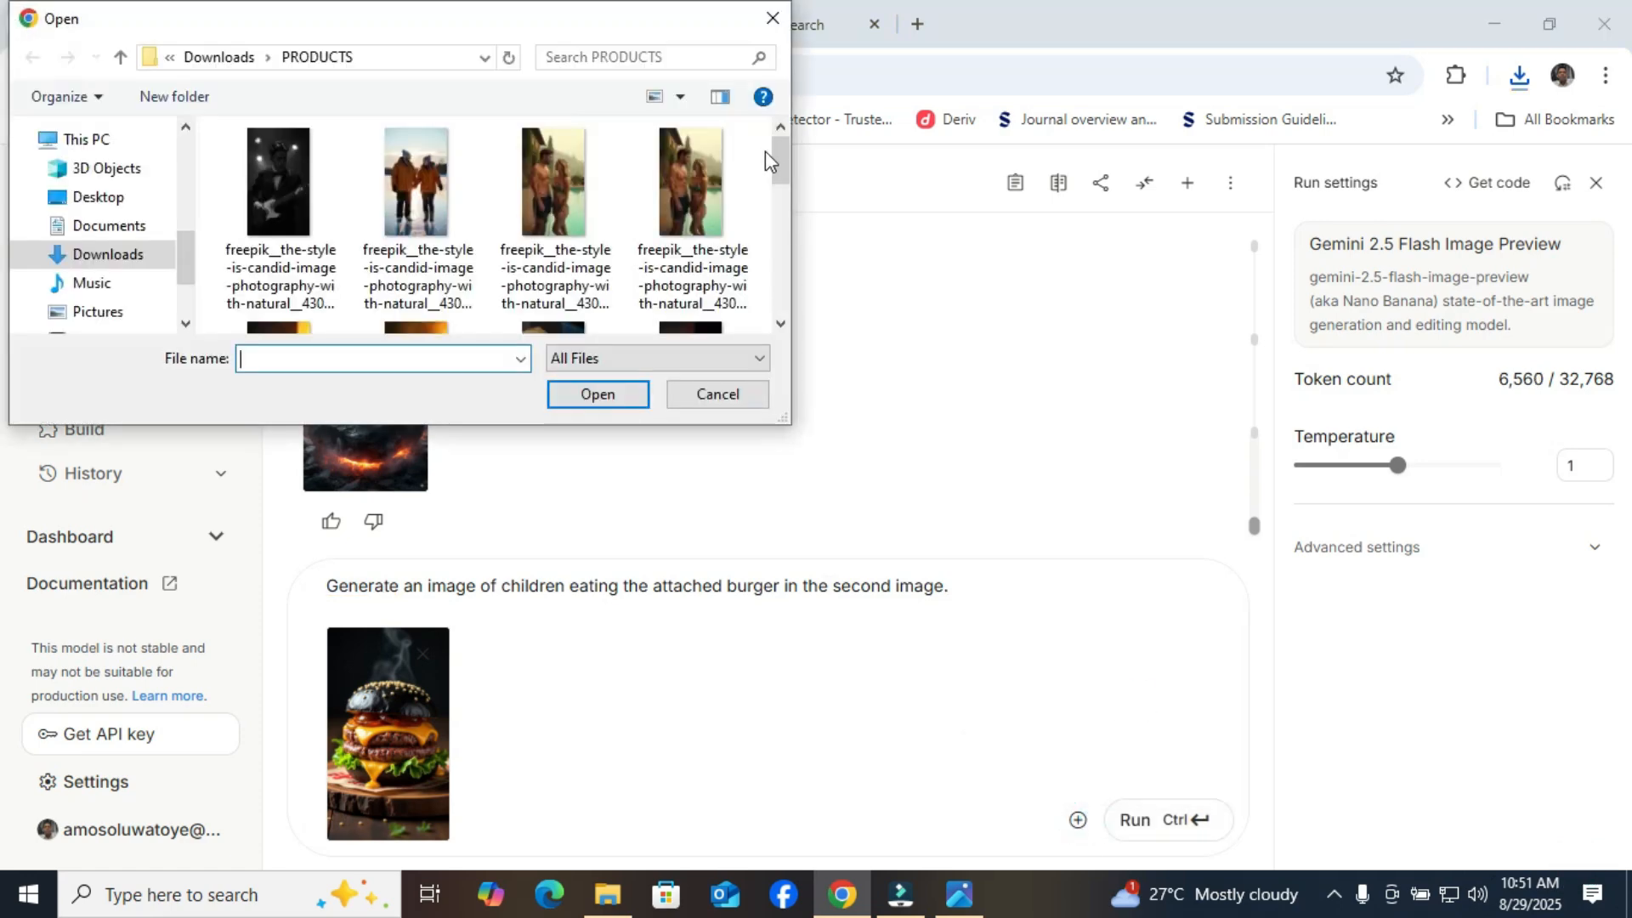
{"action": "left_click_drag", "start_coordinate": [775, 153], "coordinate": [787, 201]}
{"action": "left_click_drag", "start_coordinate": [788, 219], "coordinate": [782, 305]}
{"action": "double_click", "coordinate": [425, 233]}
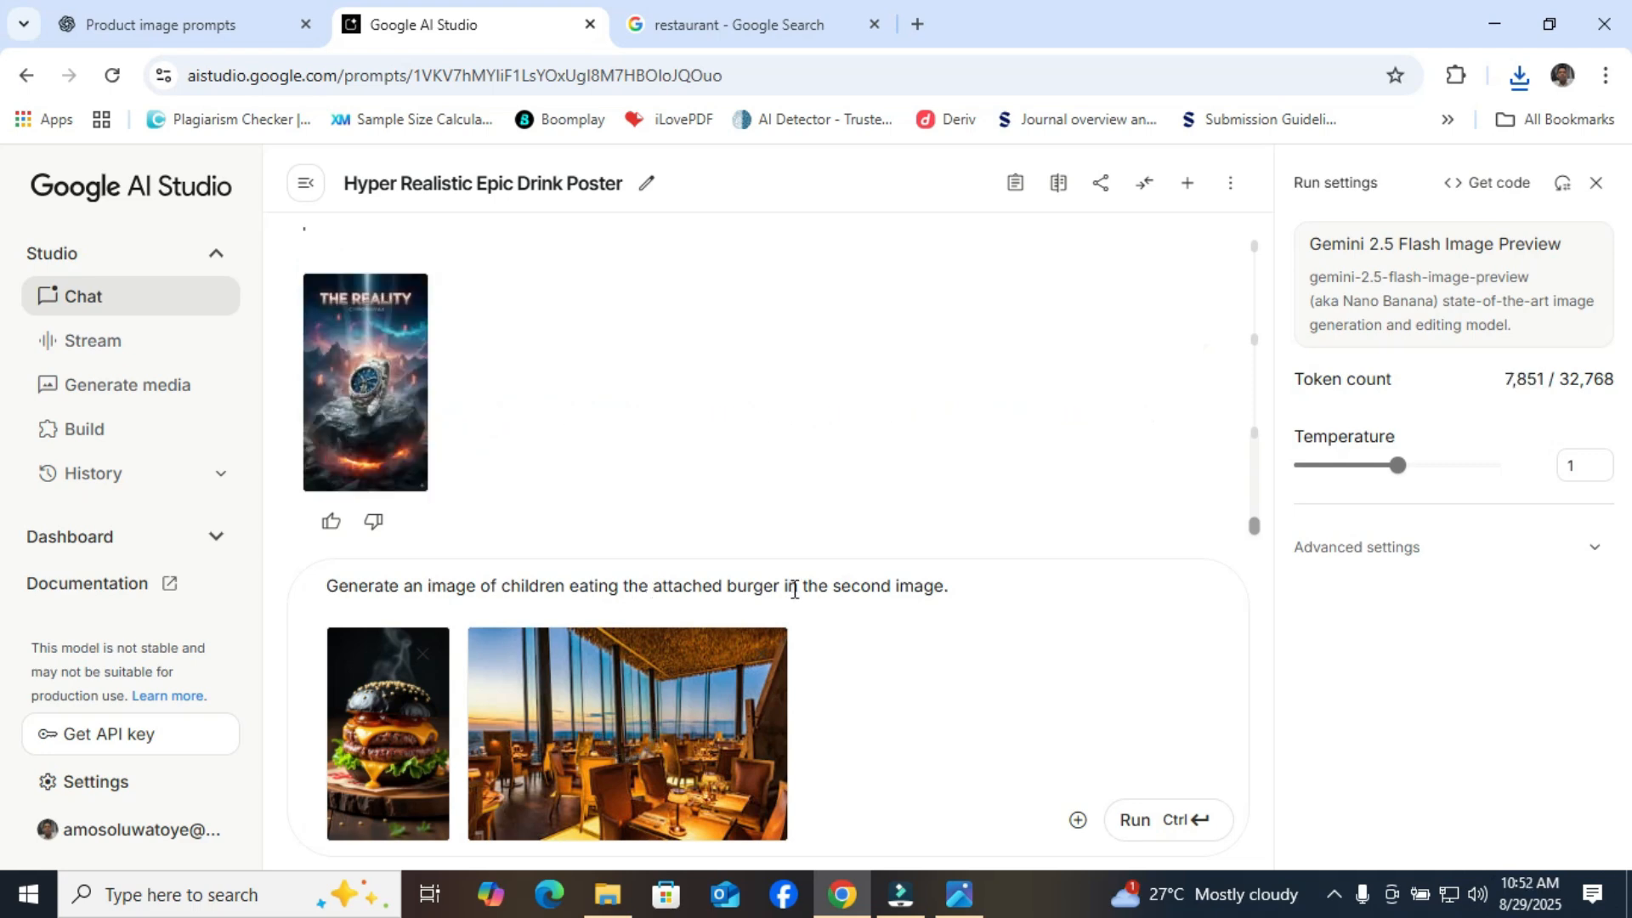
Step: Add "Zoom out the ad making the children smiling while eating the burger in the resturant" to the prompt
{"action": "left_click", "coordinate": [972, 590]}
{"action": "type", "text": "Zoom"}
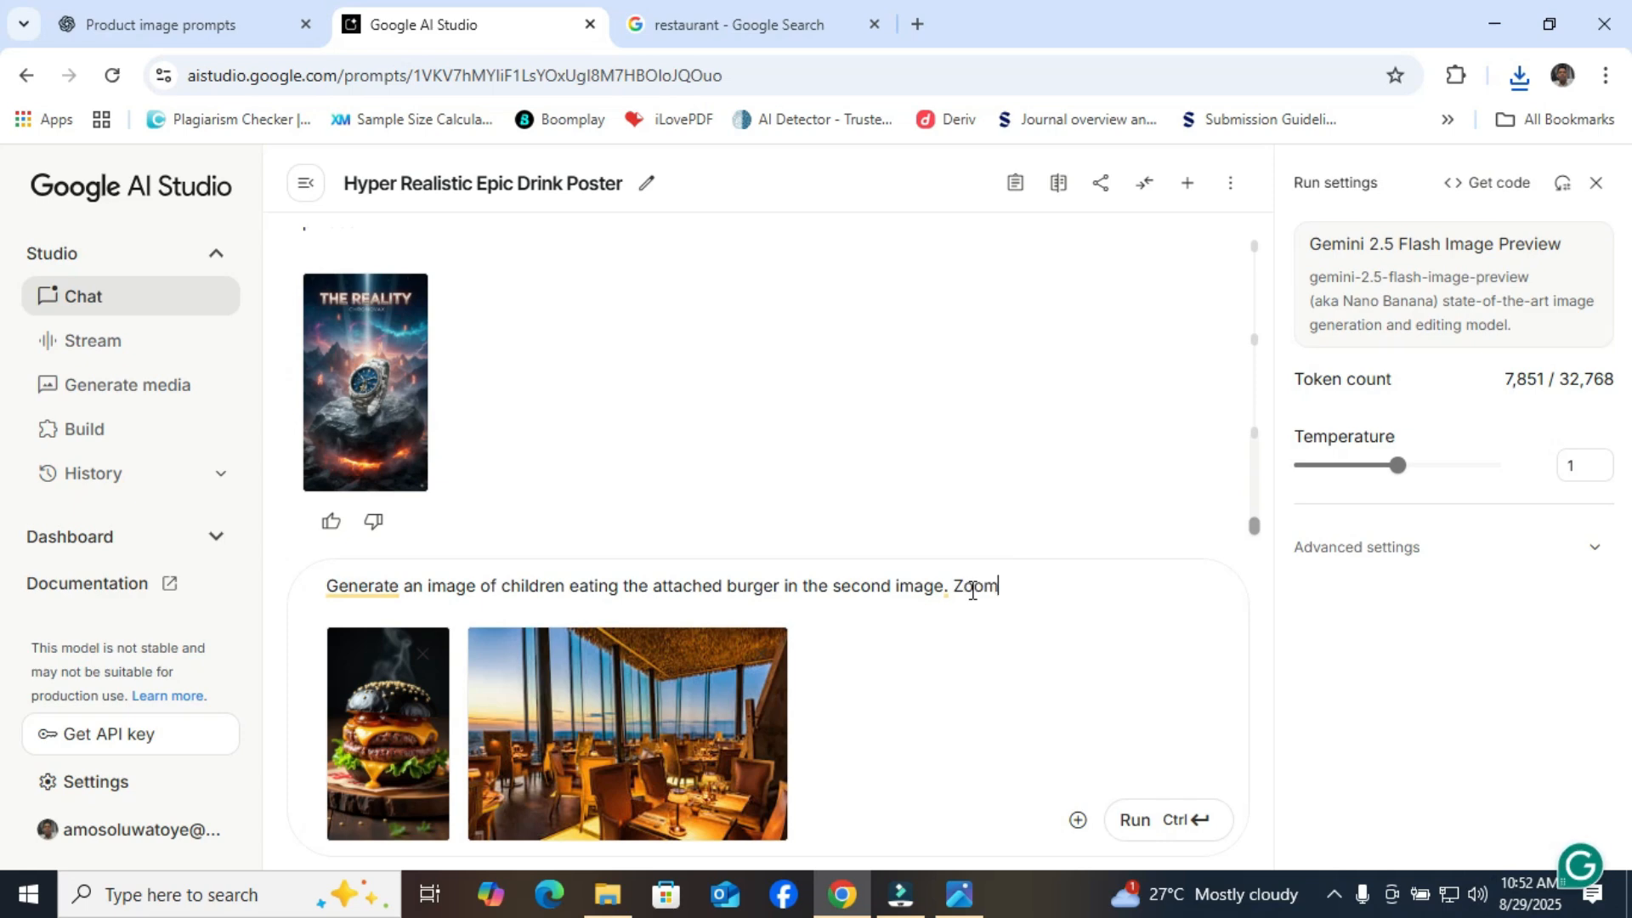
{"action": "type", "text": " out the ad"}
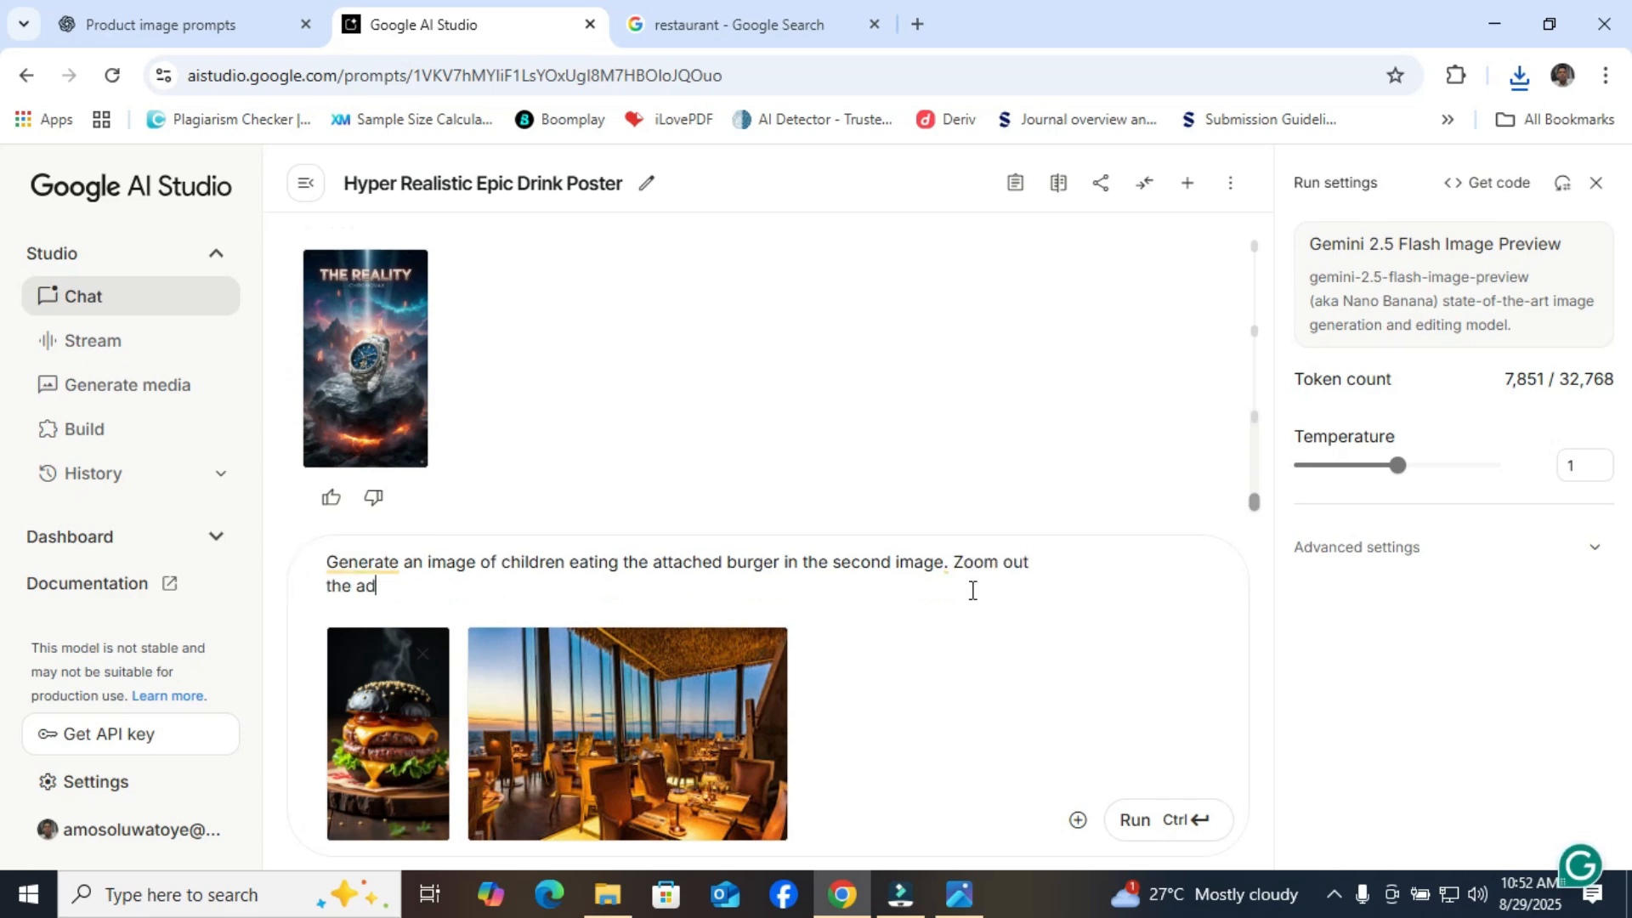
{"action": "type", "text": " making the"}
{"action": "type", "text": " children"}
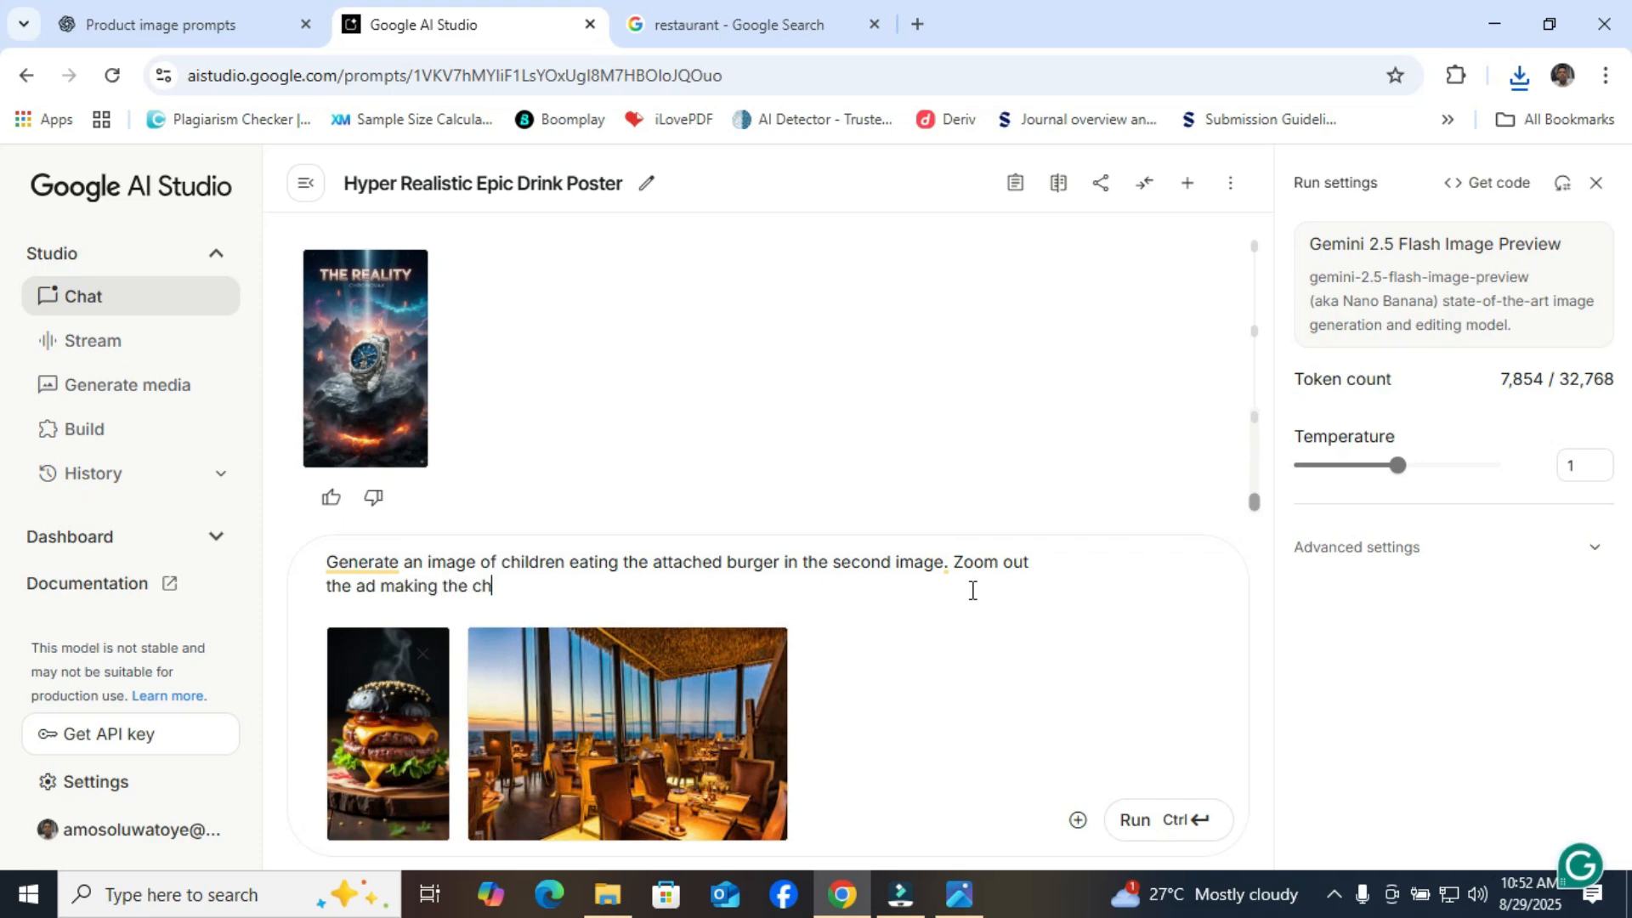
{"action": "type", "text": " smill"}
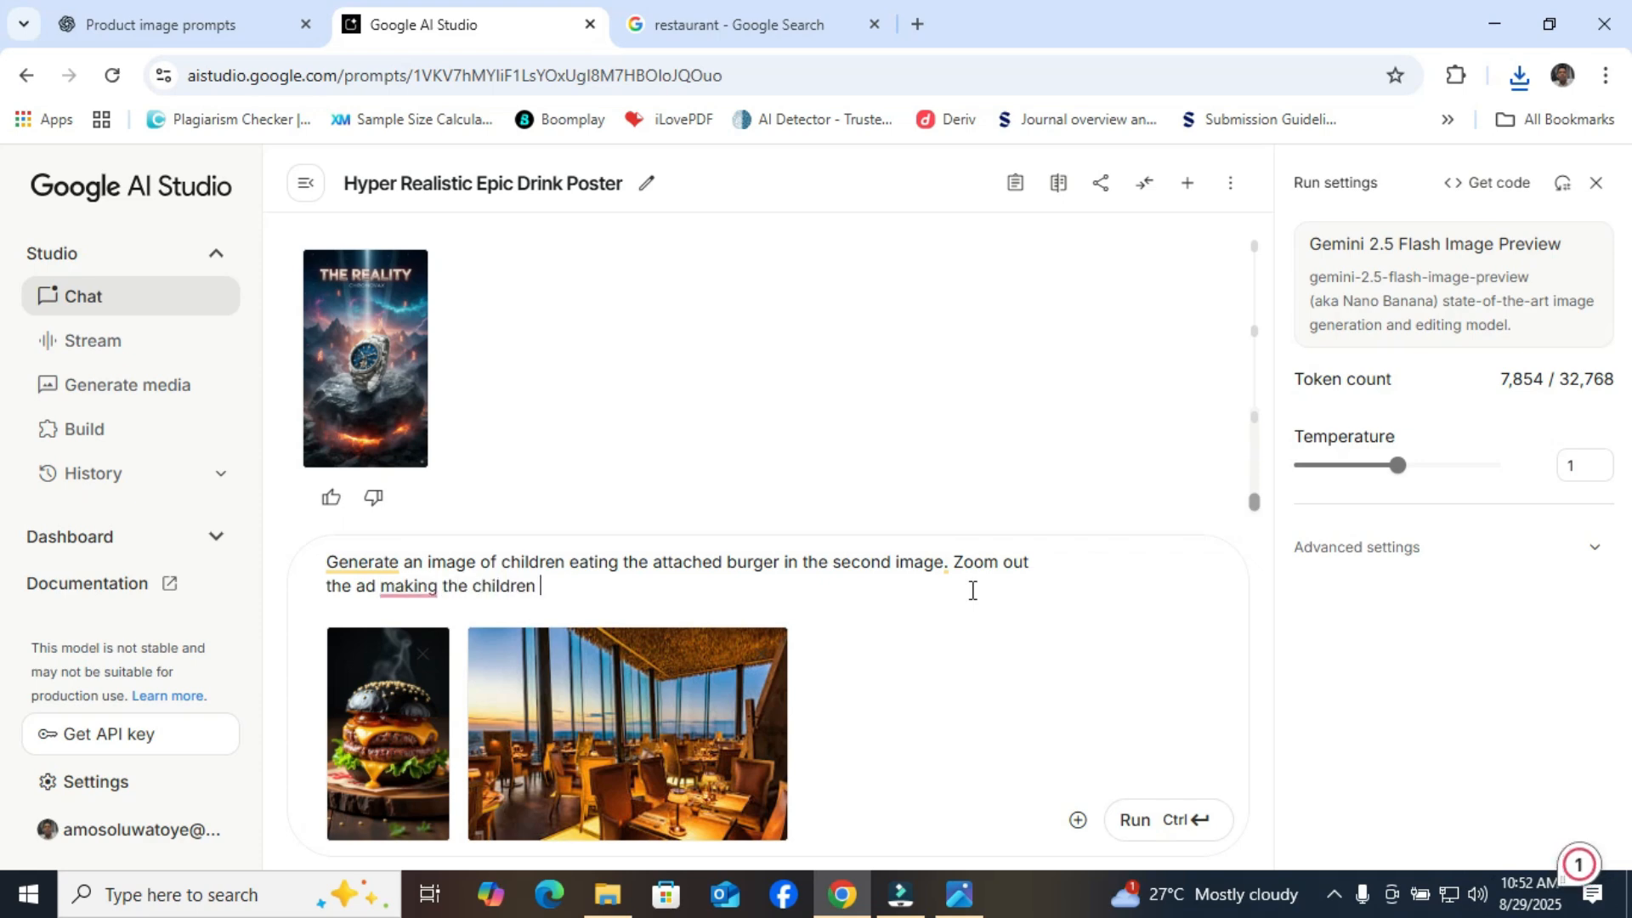
{"action": "key", "text": "BackSpace"}
{"action": "type", "text": "ing whil"}
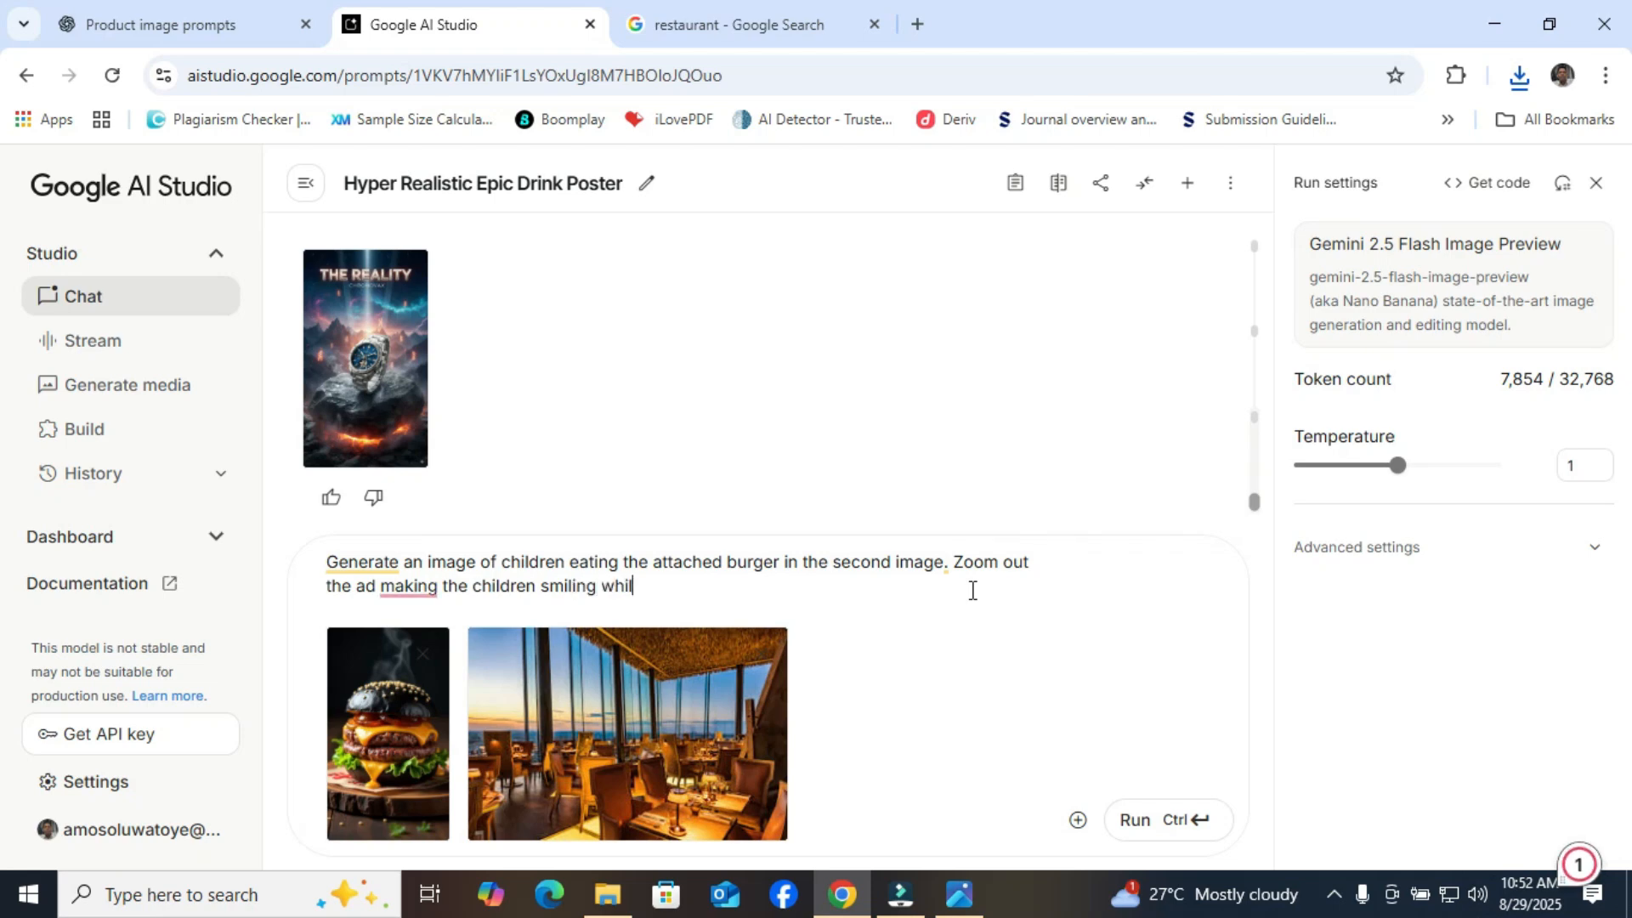
{"action": "type", "text": "e eating the"}
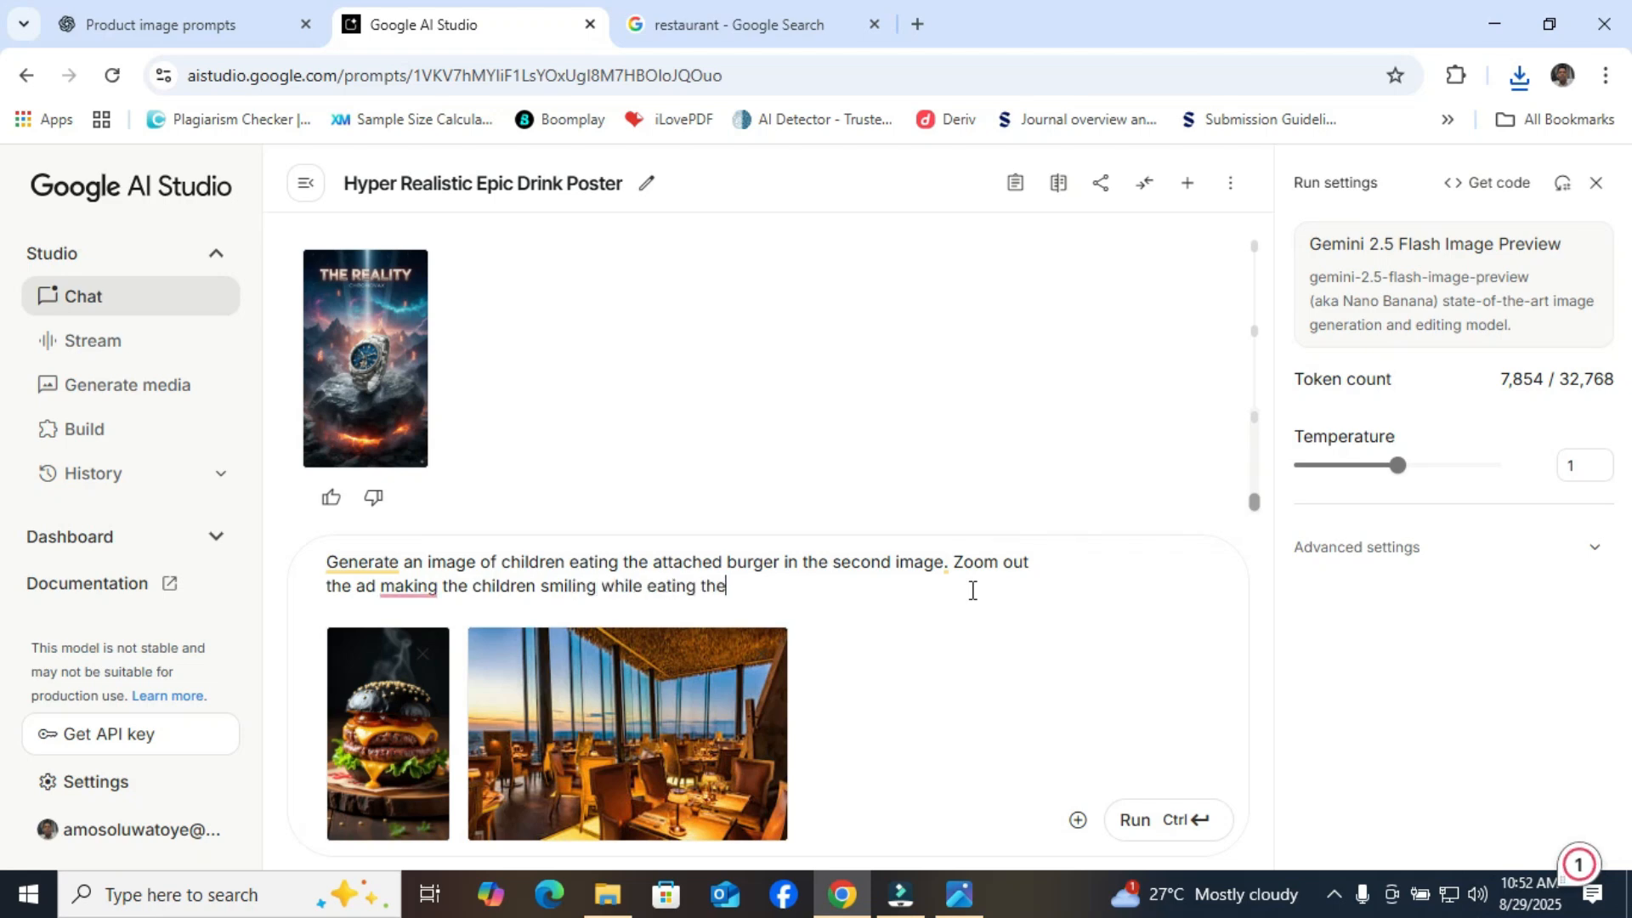
{"action": "type", "text": " burger "}
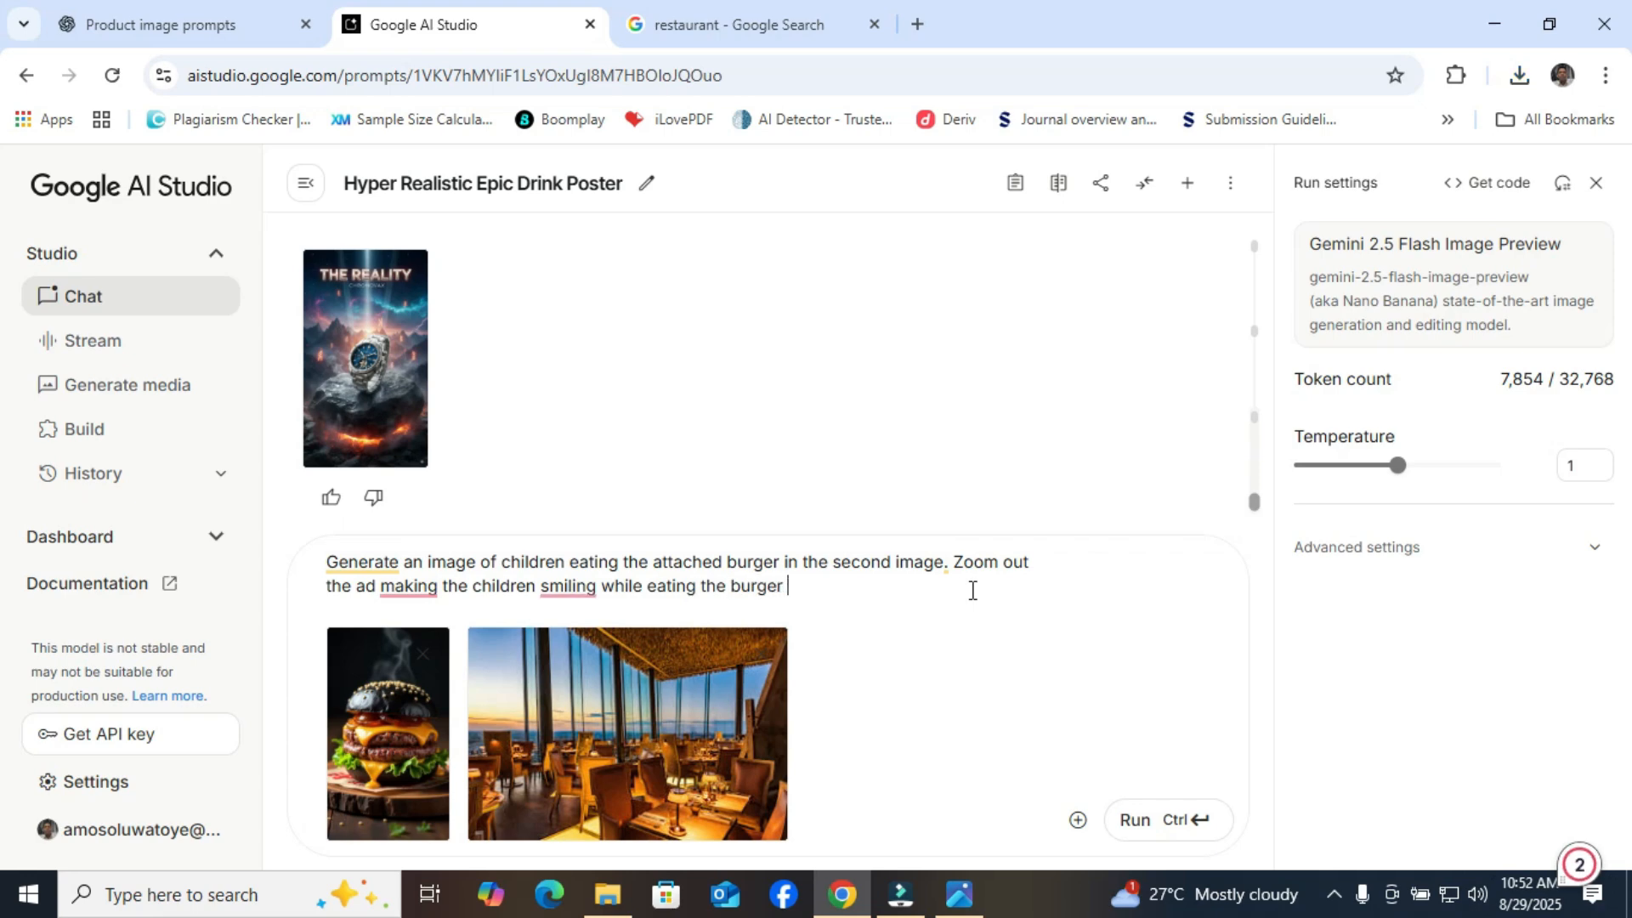
{"action": "type", "text": "in the resturant"}
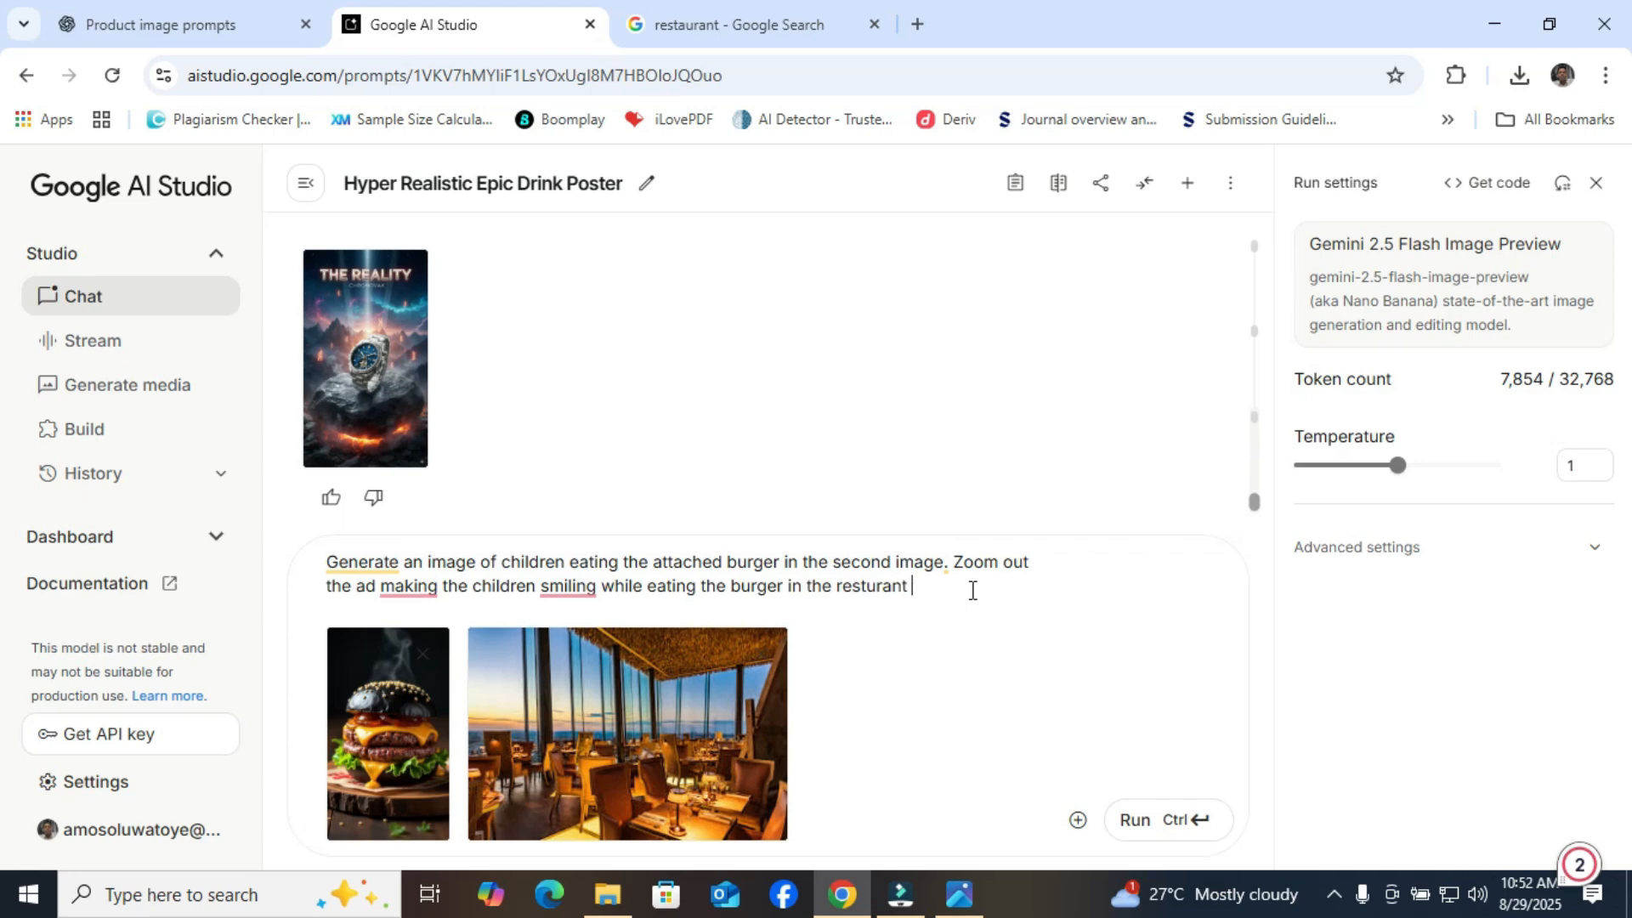
Step: Correct the spelling of the prompt's last word to "restaurant"
{"action": "key", "text": "BackSpace"}
{"action": "key", "text": "BackSpace"}
{"action": "key", "text": "BackSpace"}
{"action": "key", "text": "BackSpace"}
{"action": "key", "text": "BackSpace"}
{"action": "type", "text": "rant"}
{"action": "double_click", "coordinate": [876, 595]}
{"action": "right_click", "coordinate": [876, 595]}
{"action": "left_click", "coordinate": [961, 316]}
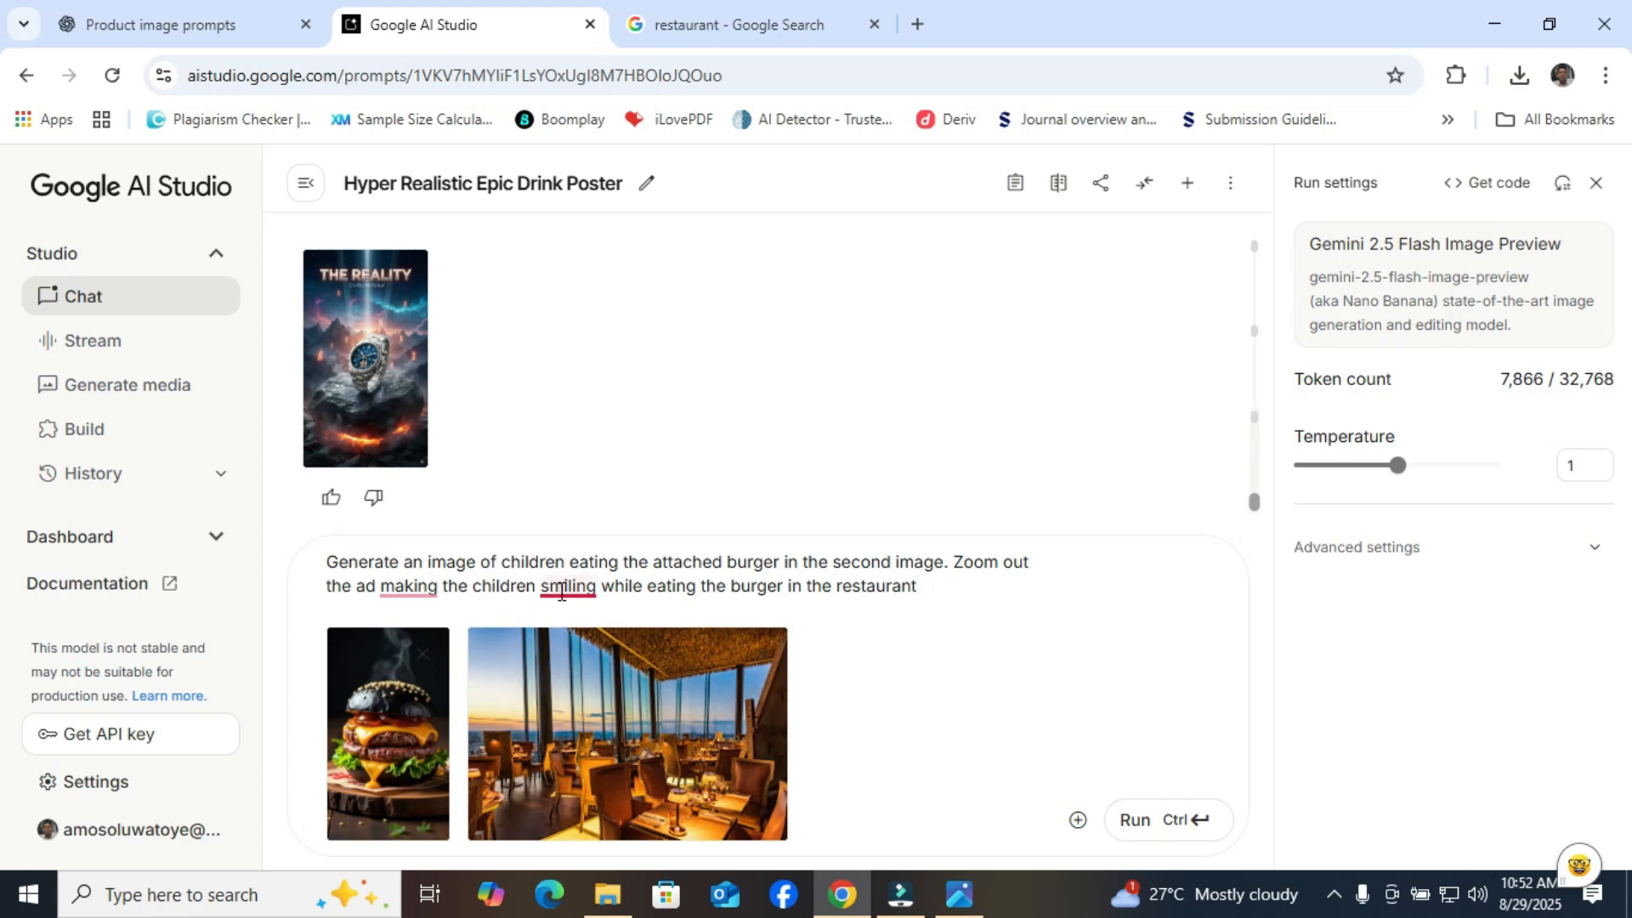
Step: Correct "smiling" to "smile" and insert a comma after "the ad" in the burger prompt
{"action": "mouse_move", "coordinate": [560, 586]}
{"action": "left_click", "coordinate": [588, 629]}
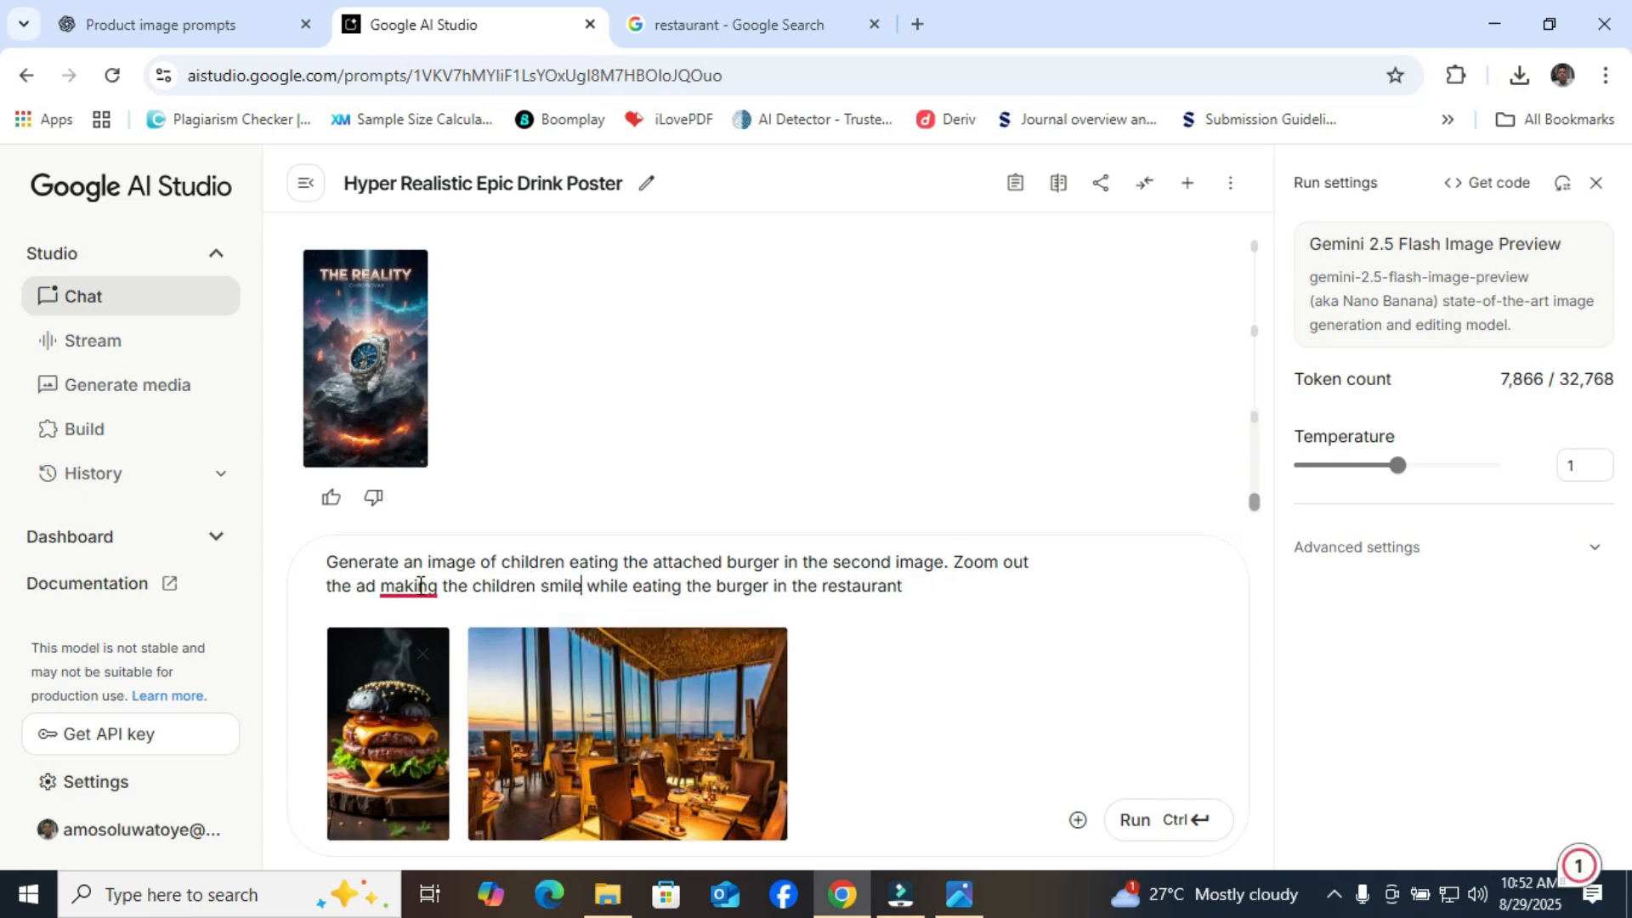
{"action": "left_click", "coordinate": [431, 654]}
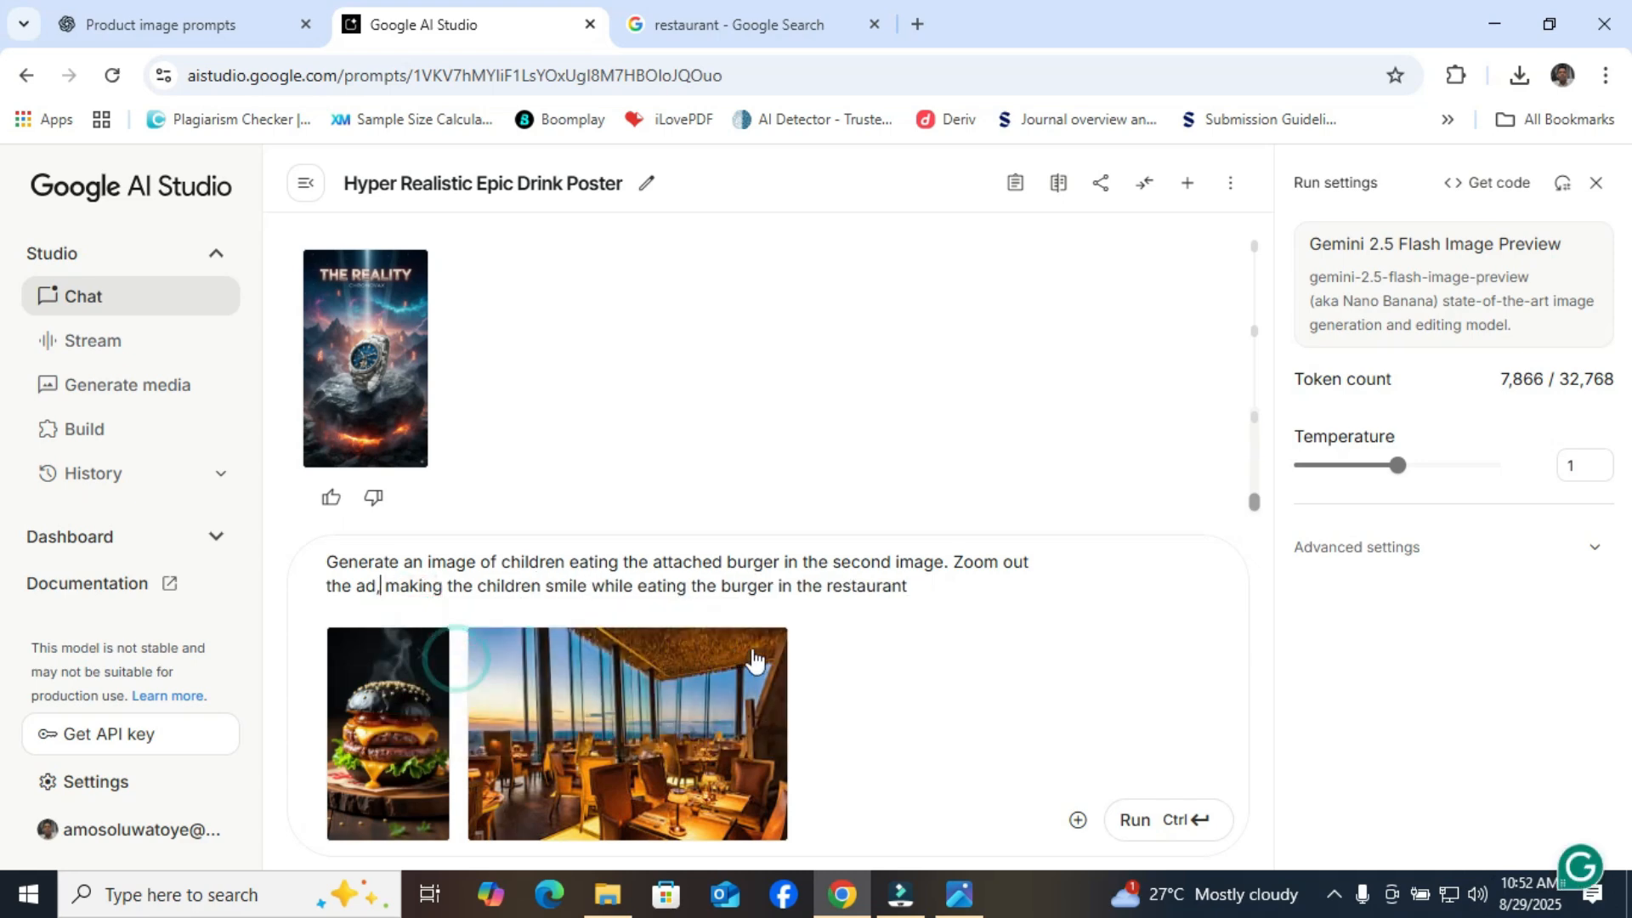
Step: End the prompt with ". Place a few of the burger on the table also." and run it
{"action": "left_click", "coordinate": [932, 584]}
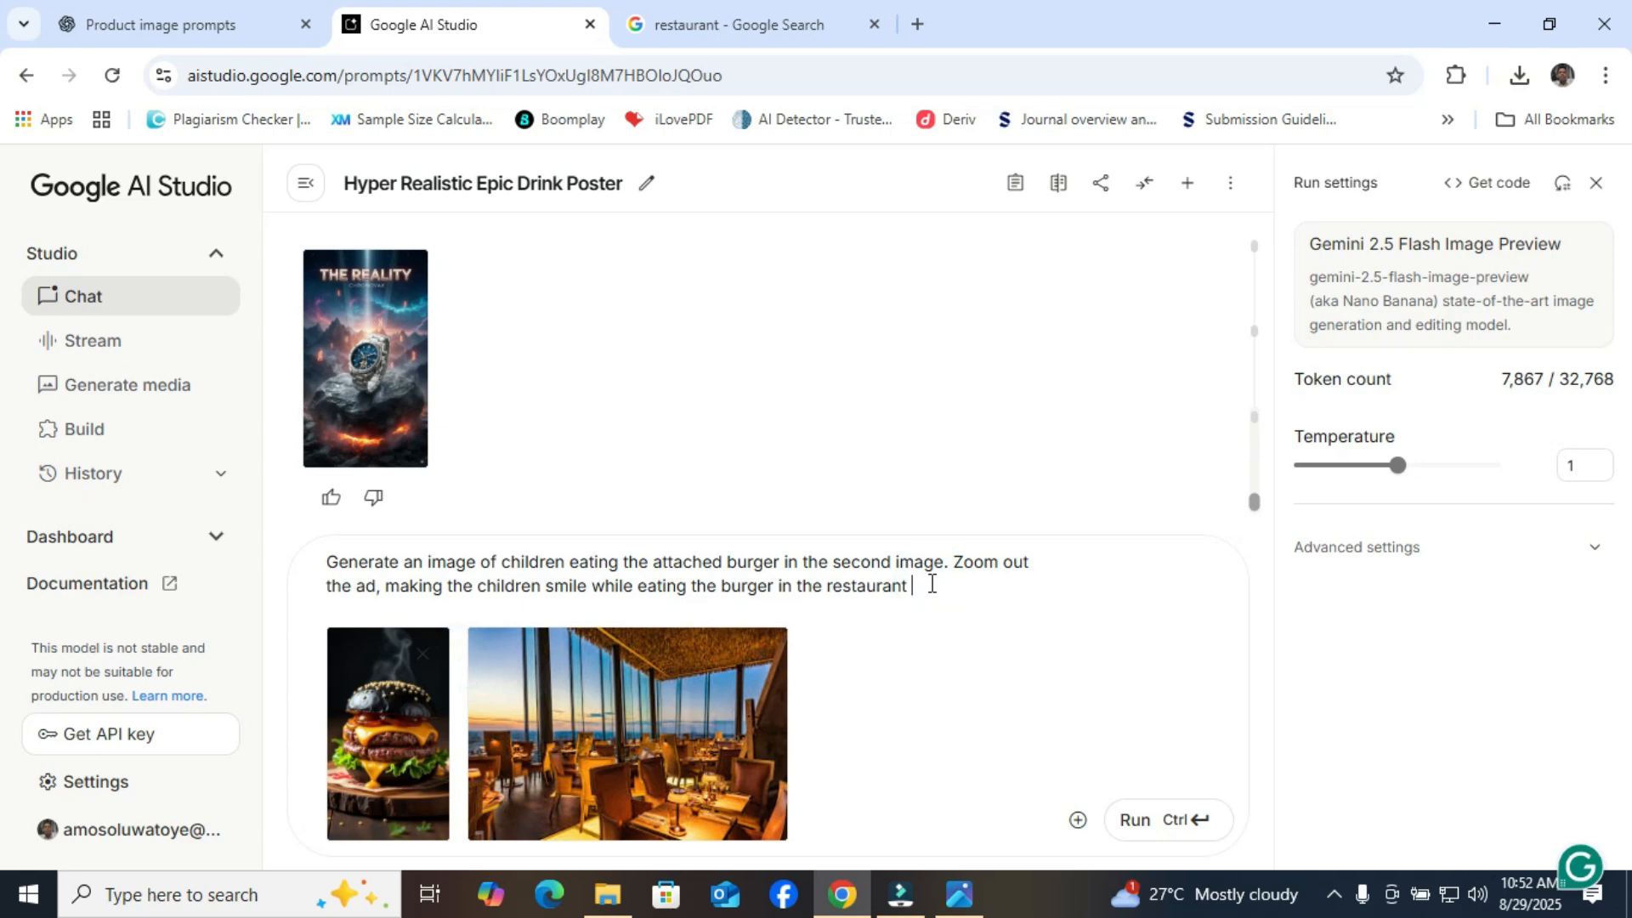
{"action": "type", "text": ". Place a few of the"}
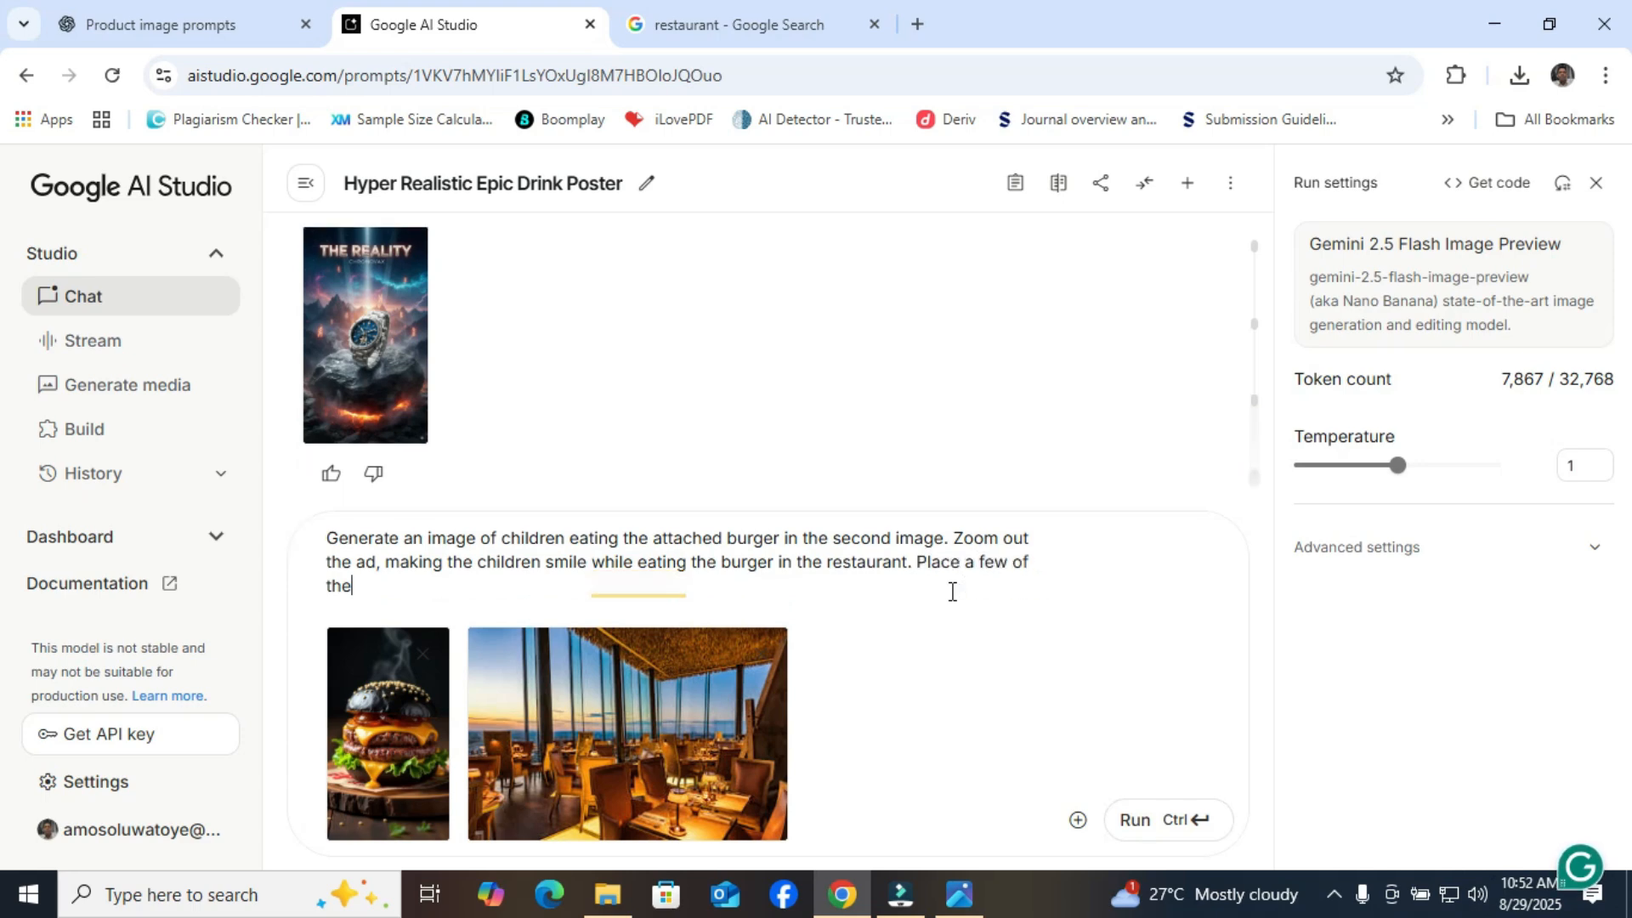
{"action": "type", "text": " burger i"}
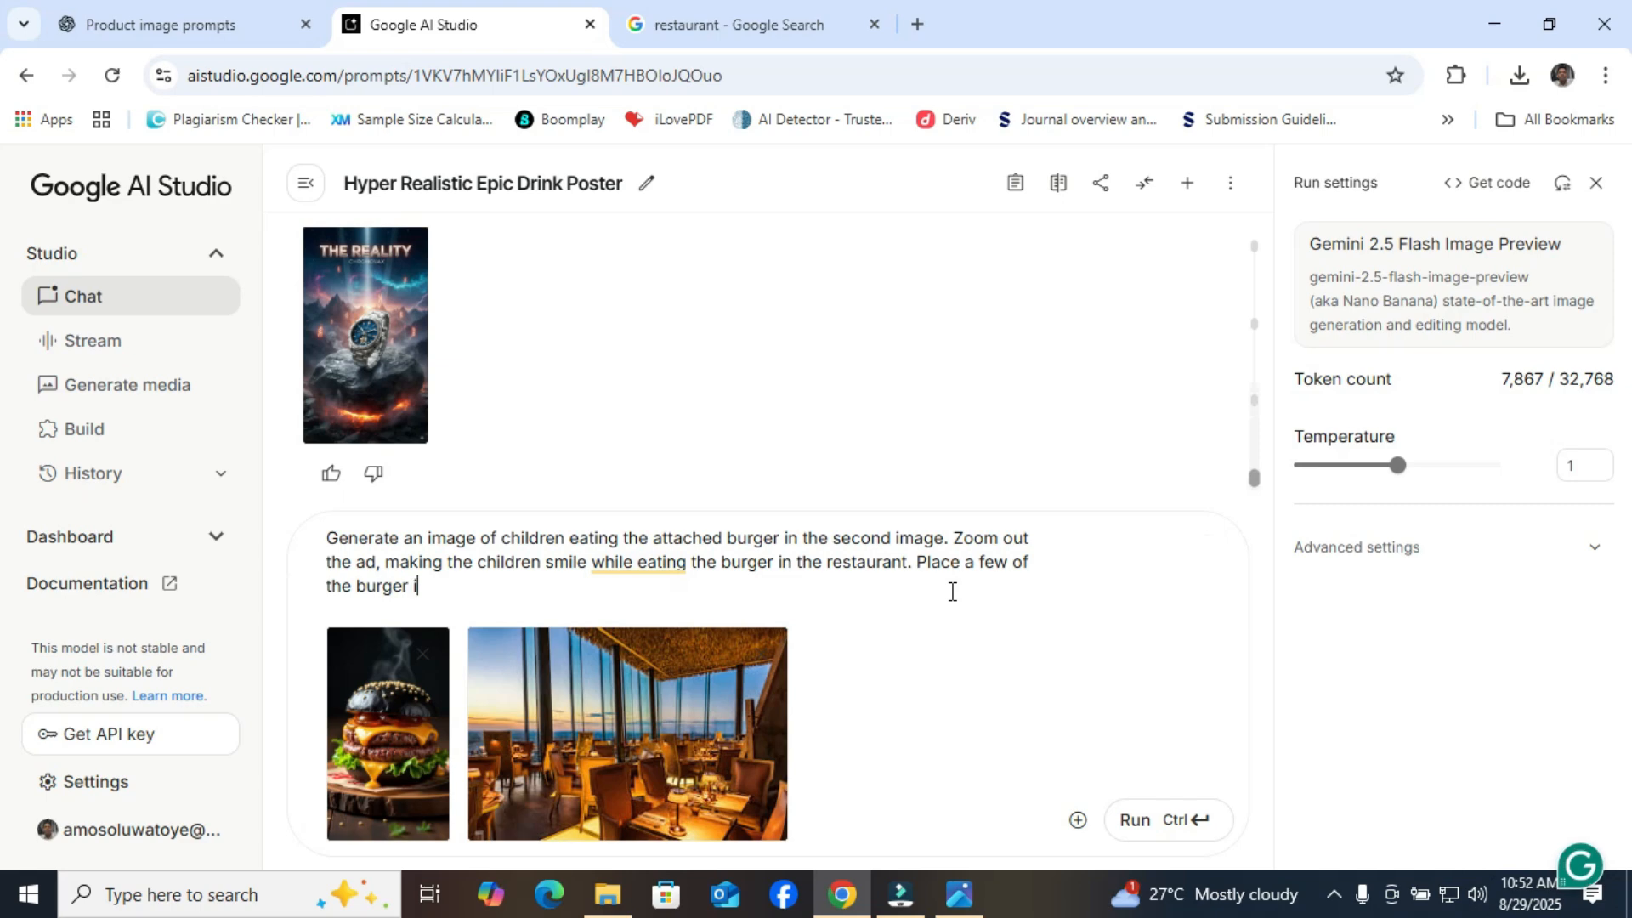
{"action": "type", "text": "on the table also."}
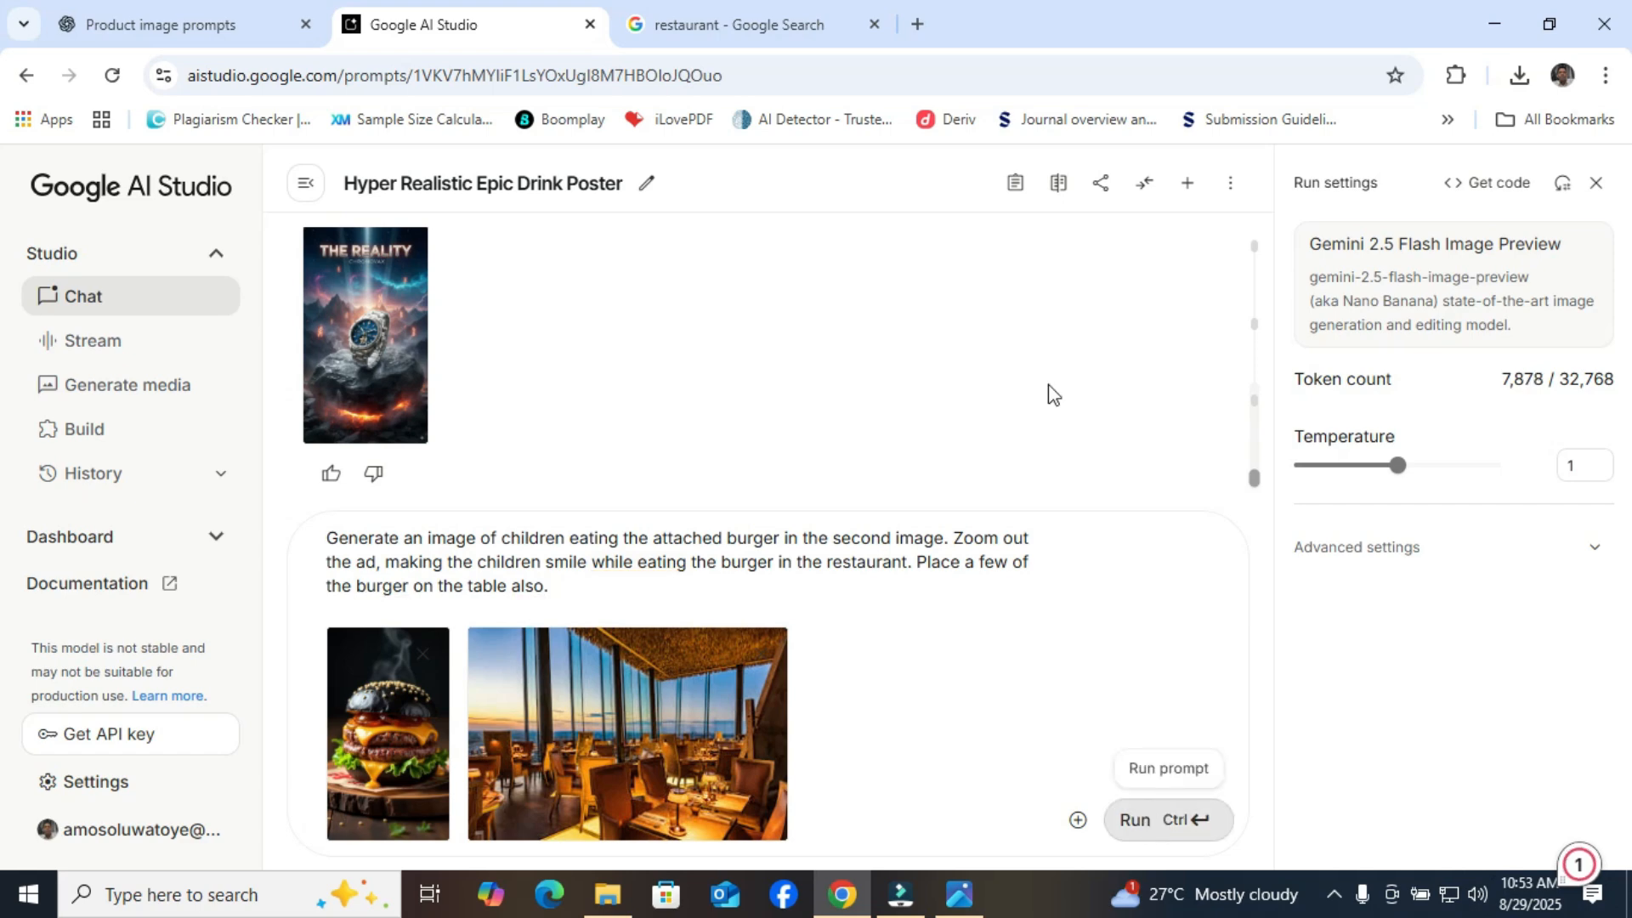
{"action": "key", "text": "ctrl+Return"}
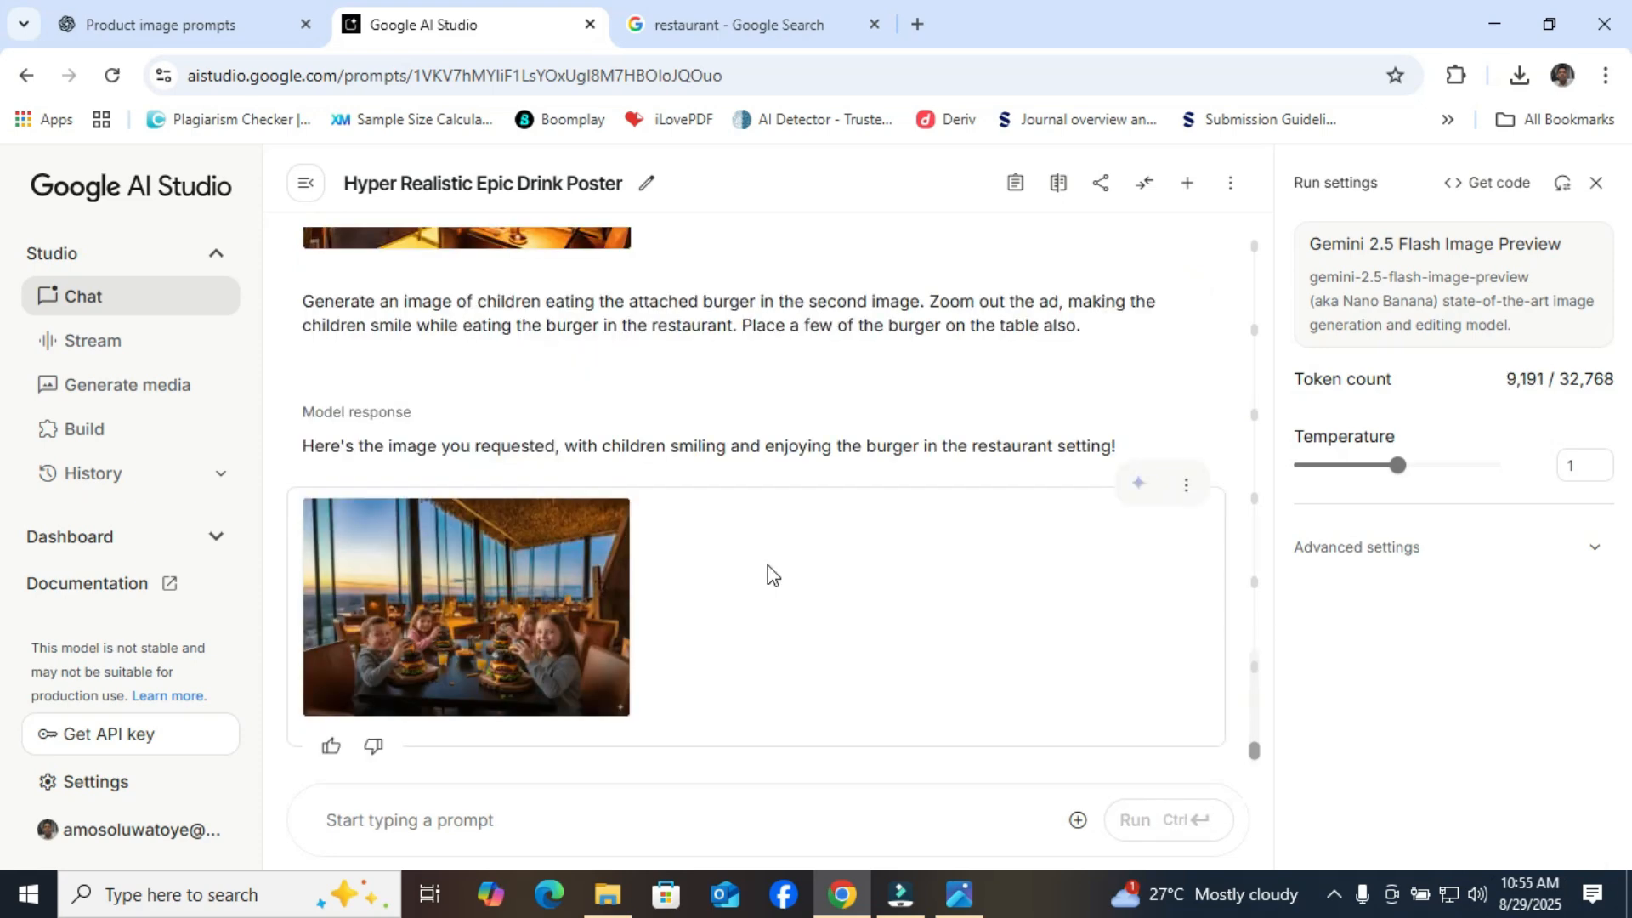
Step: View the generated image of the children enlarged, download it, and close the preview
{"action": "left_click", "coordinate": [436, 583]}
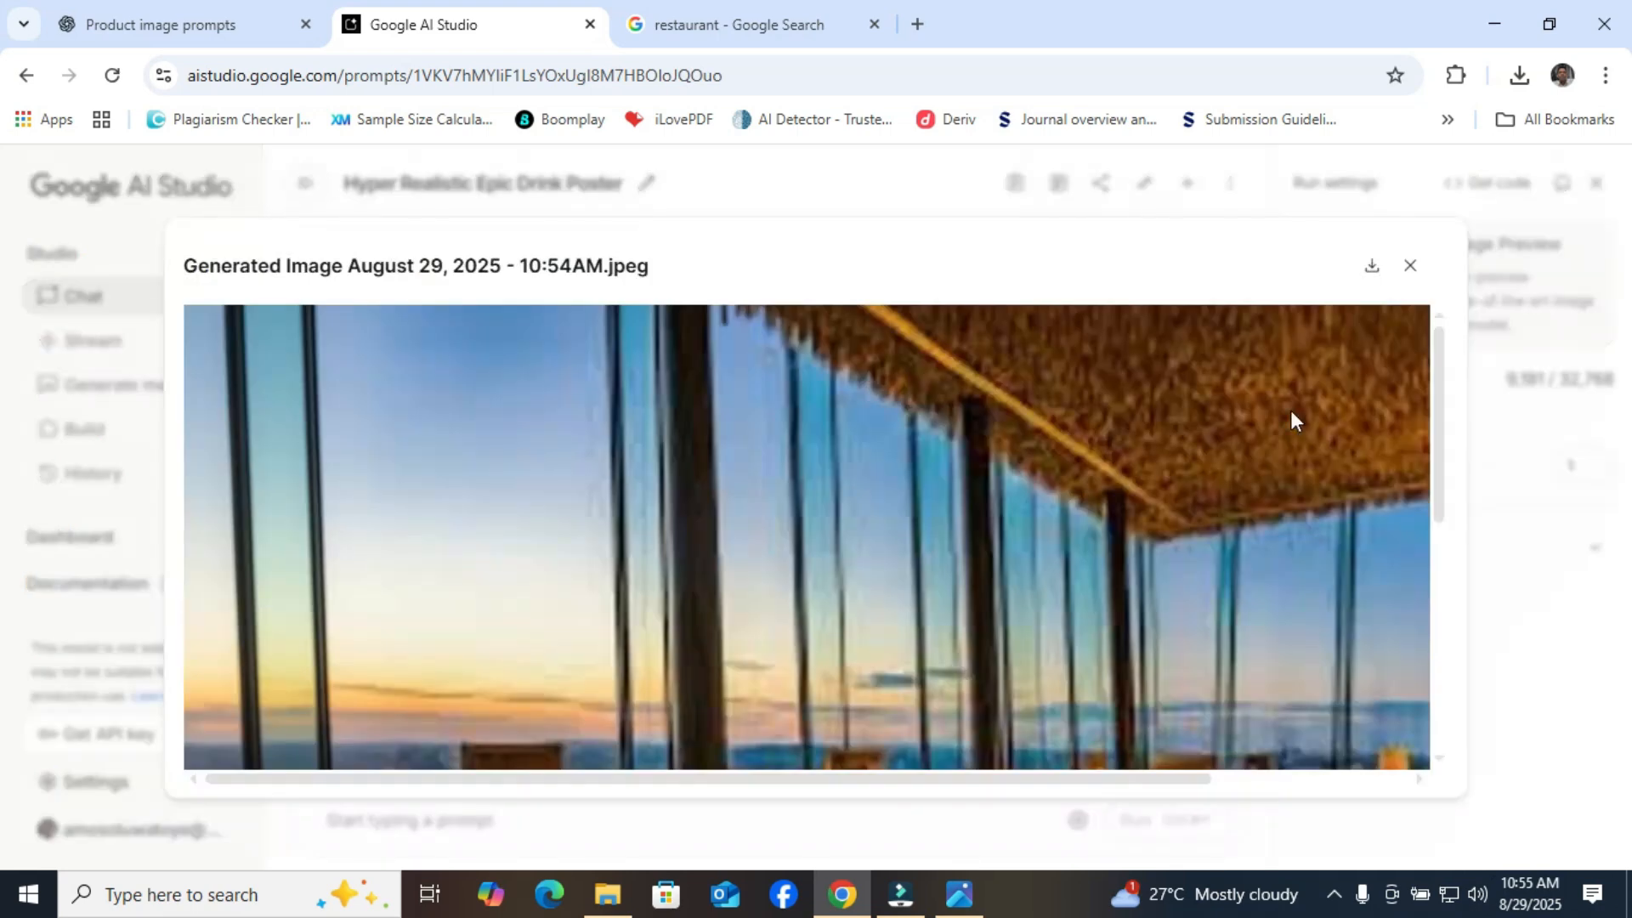
{"action": "left_click_drag", "start_coordinate": [1439, 412], "coordinate": [1449, 489]}
{"action": "left_click", "coordinate": [1373, 274]}
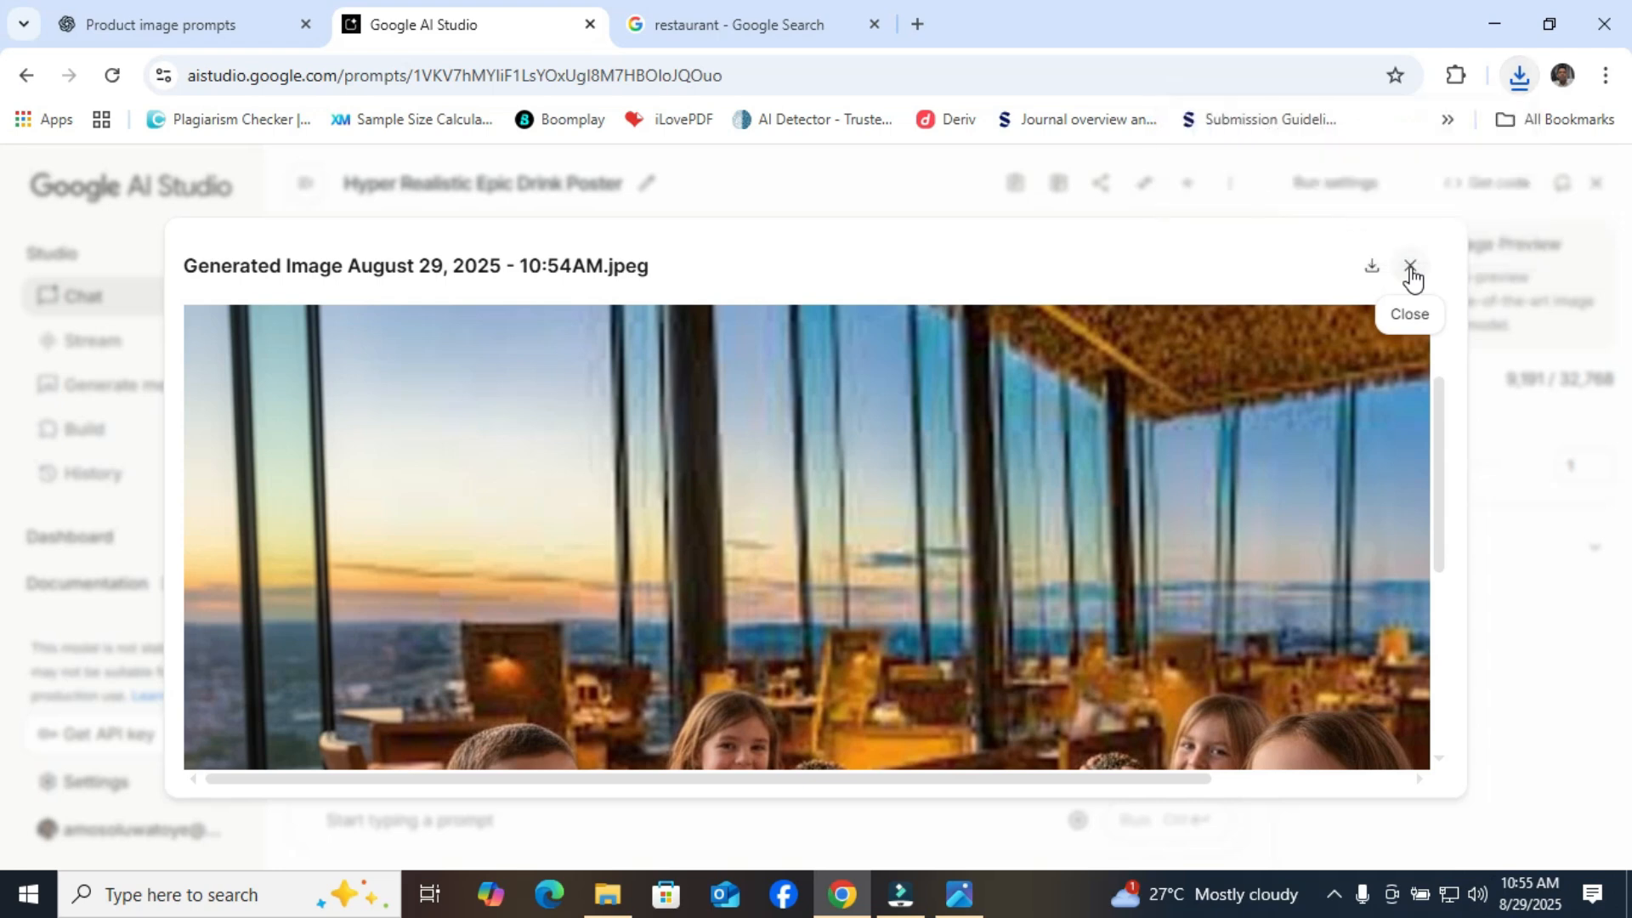
{"action": "left_click", "coordinate": [1412, 278]}
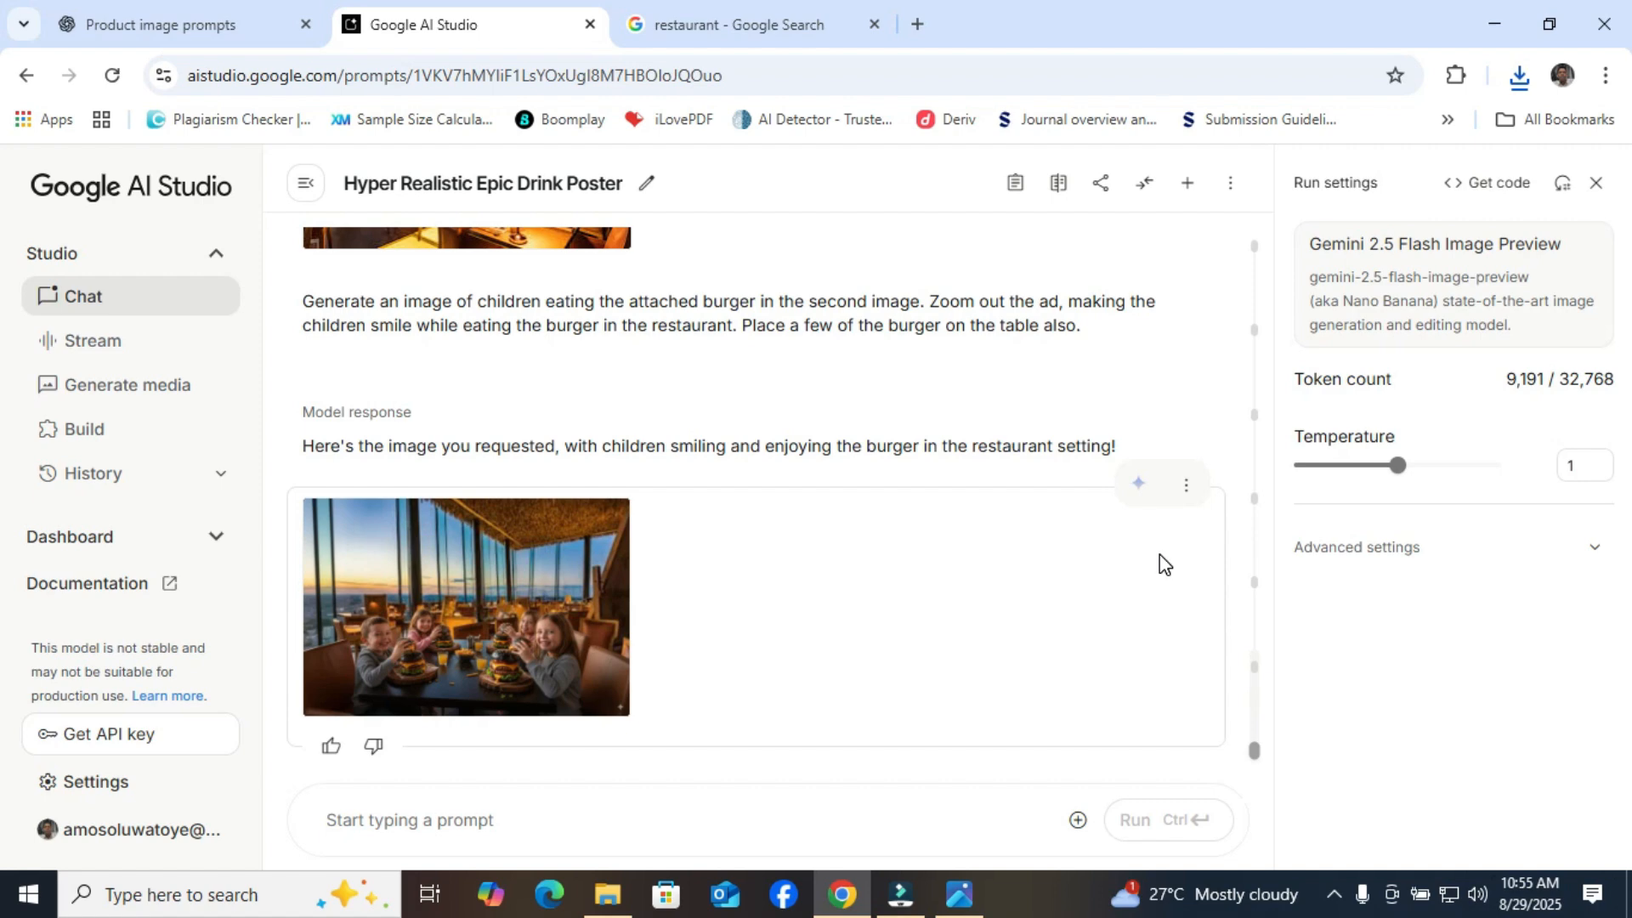
Step: Start a file upload for a new prompt and browse the PRODUCTS folder for the headphone photo
{"action": "left_click", "coordinate": [1079, 822]}
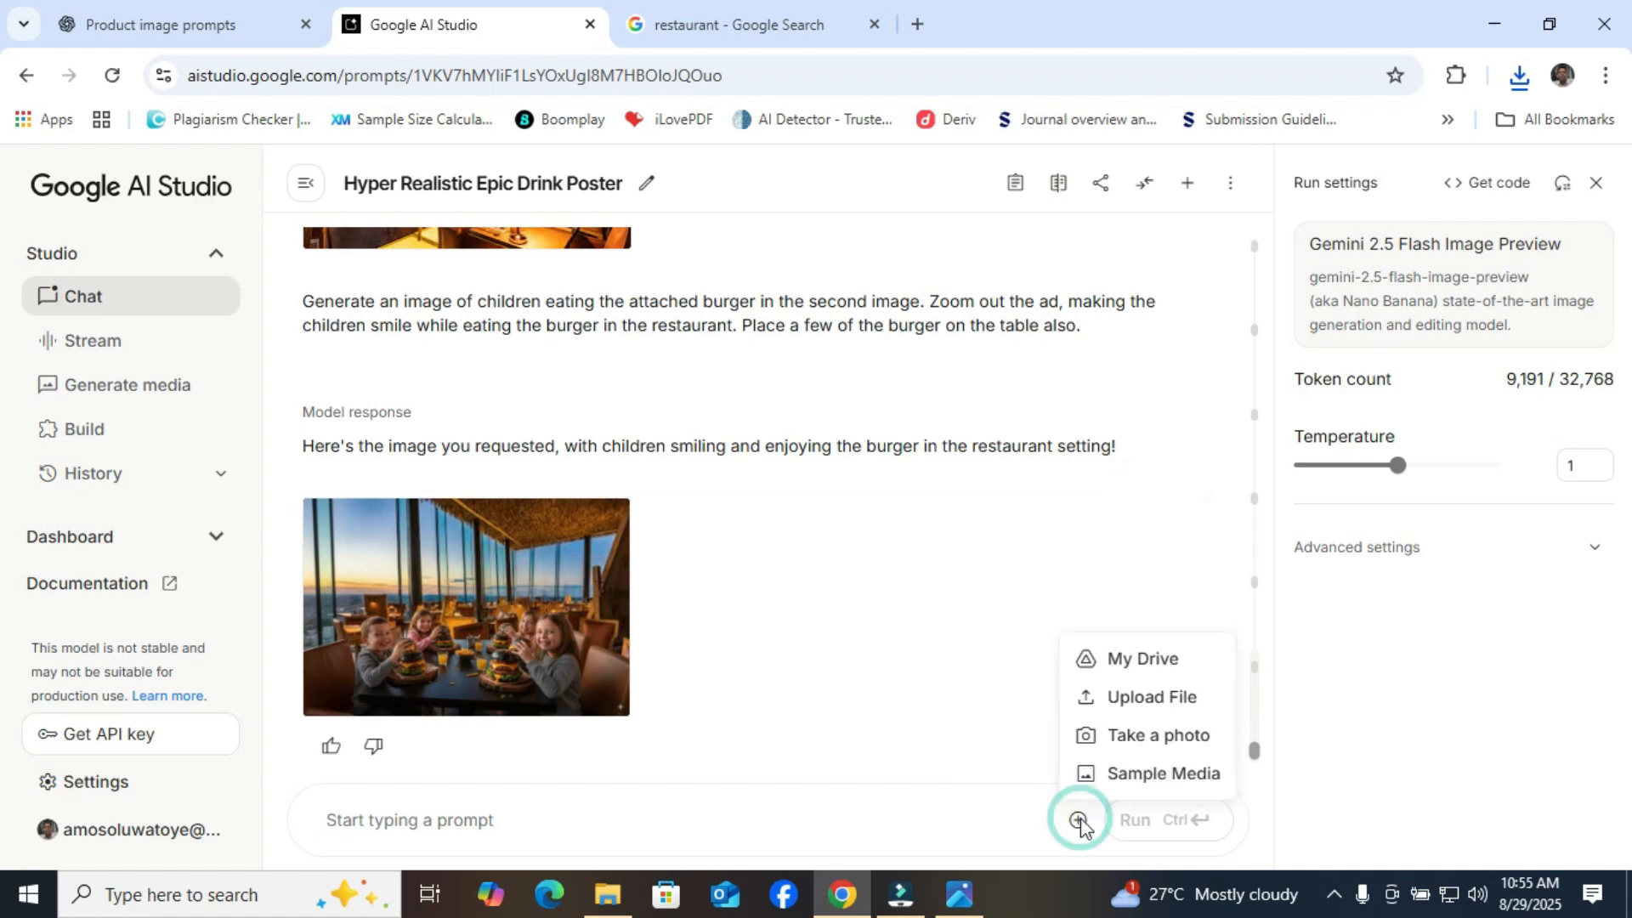
{"action": "left_click", "coordinate": [1133, 702]}
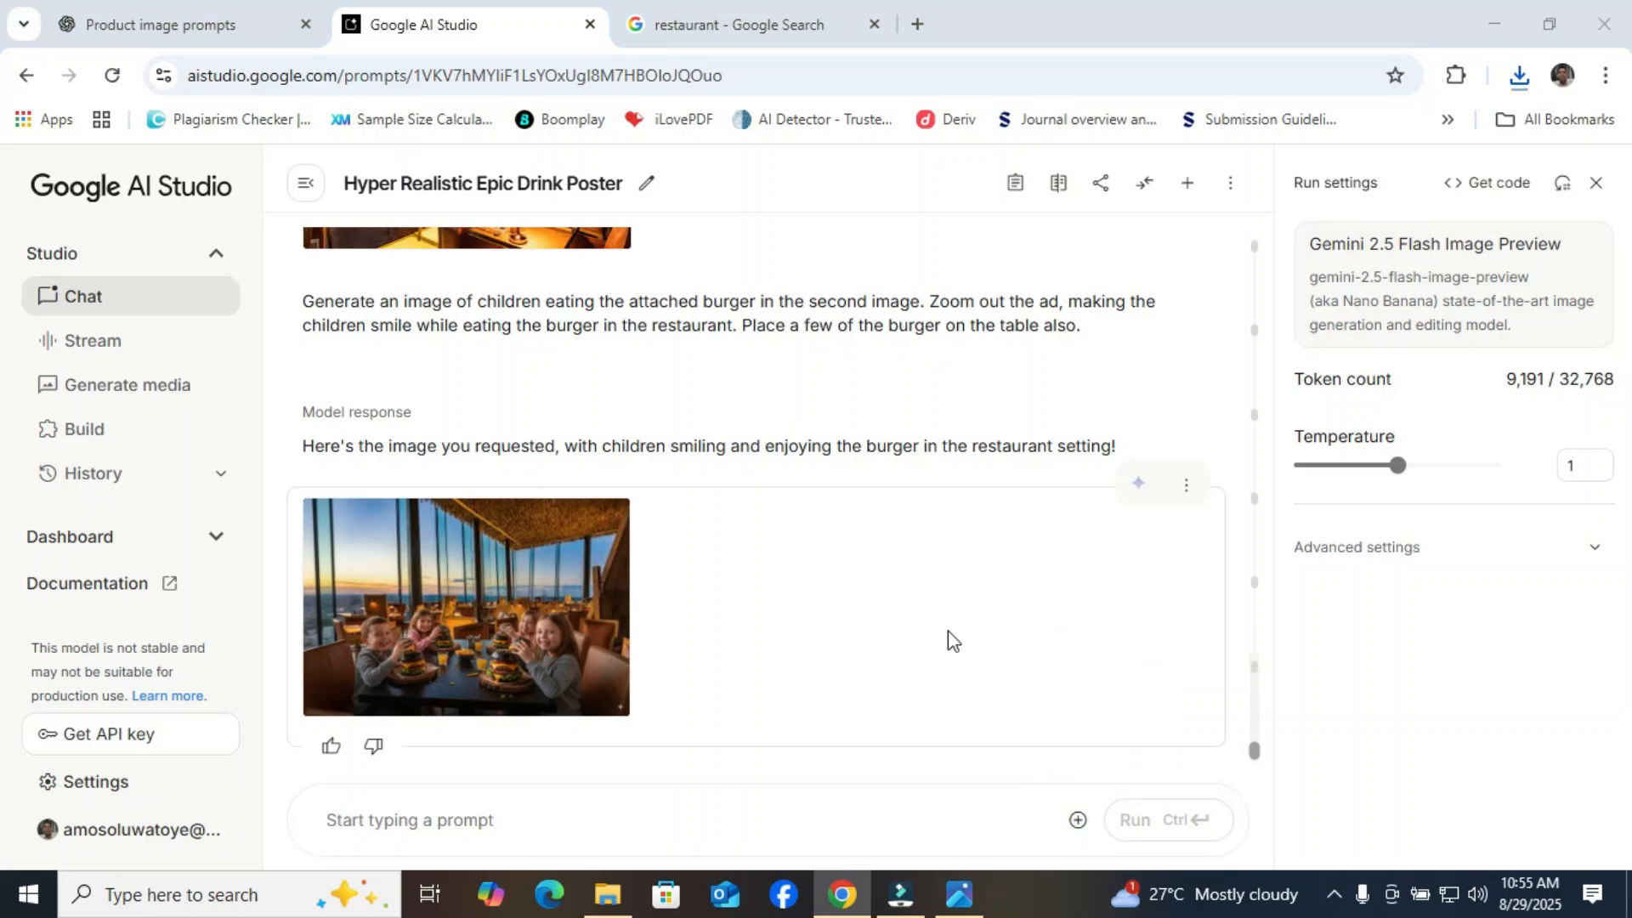
{"action": "left_click_drag", "start_coordinate": [784, 183], "coordinate": [800, 262]}
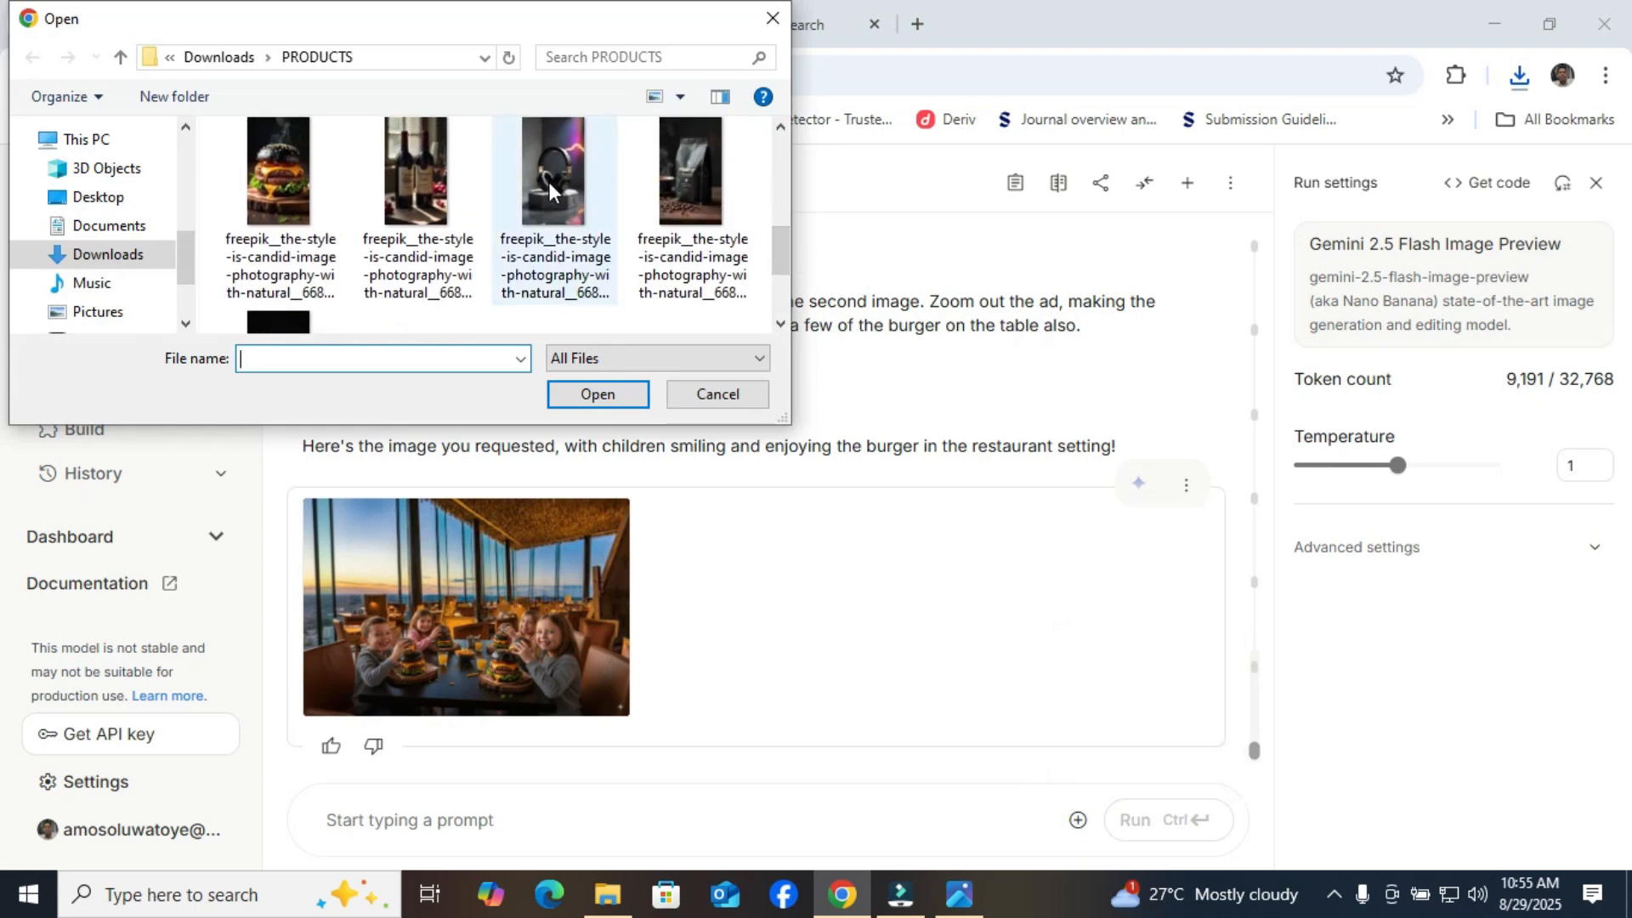
Step: Switch to File Explorer, examine the headphone photo ending in 66825 at full size in Photos, and close it
{"action": "left_click", "coordinate": [608, 894]}
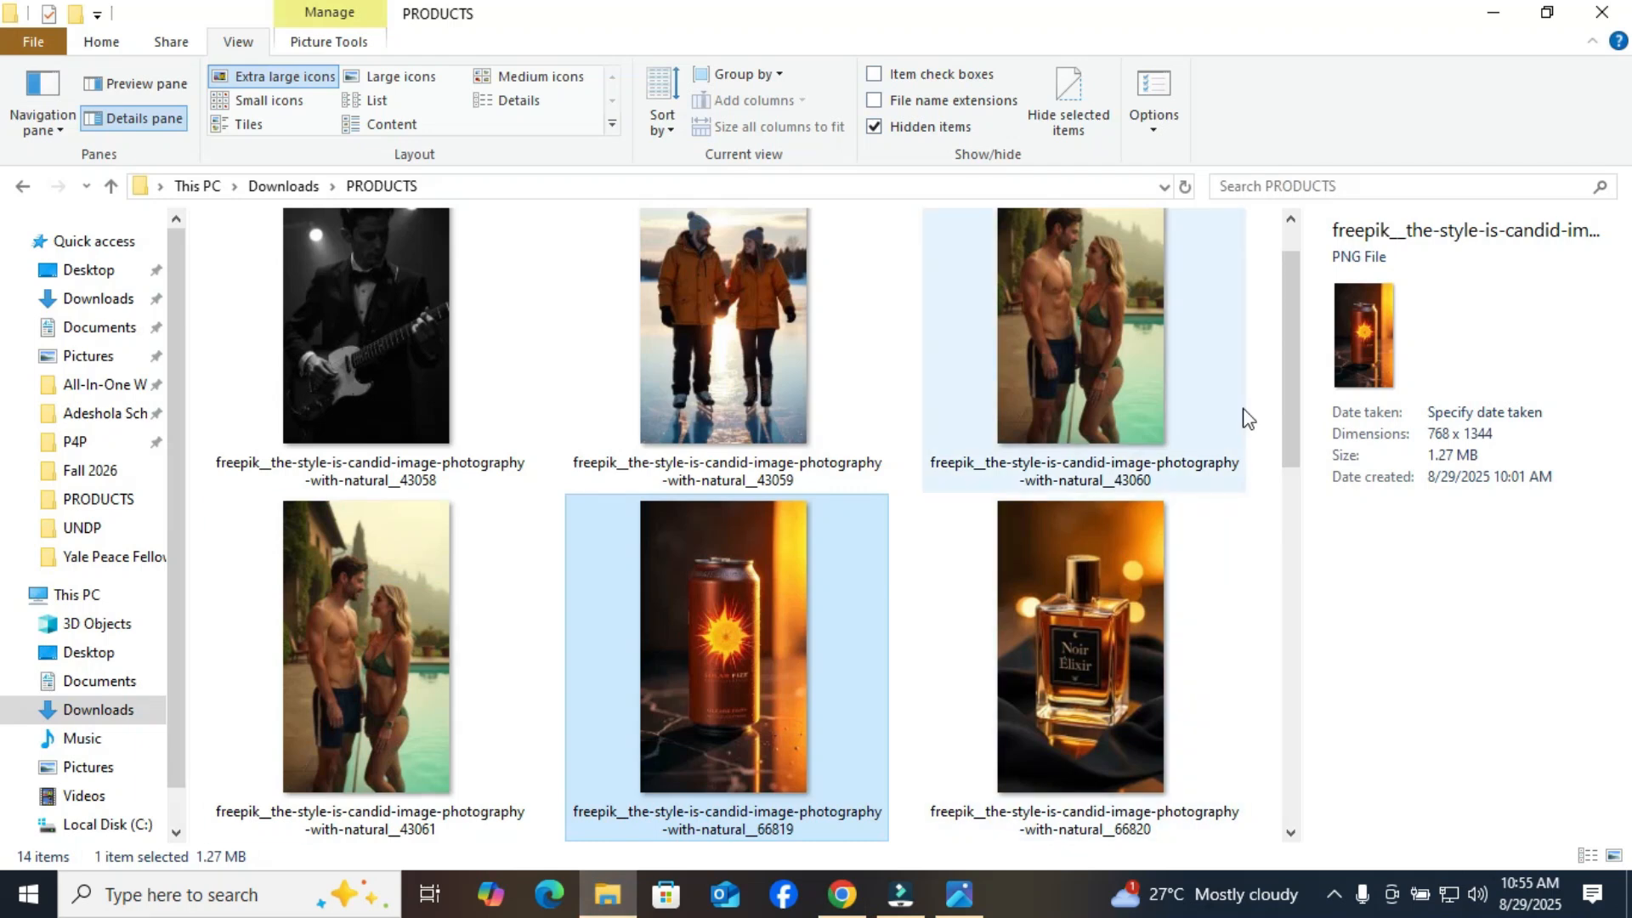
{"action": "left_click_drag", "start_coordinate": [1285, 416], "coordinate": [1315, 663]}
{"action": "left_click", "coordinate": [759, 651]}
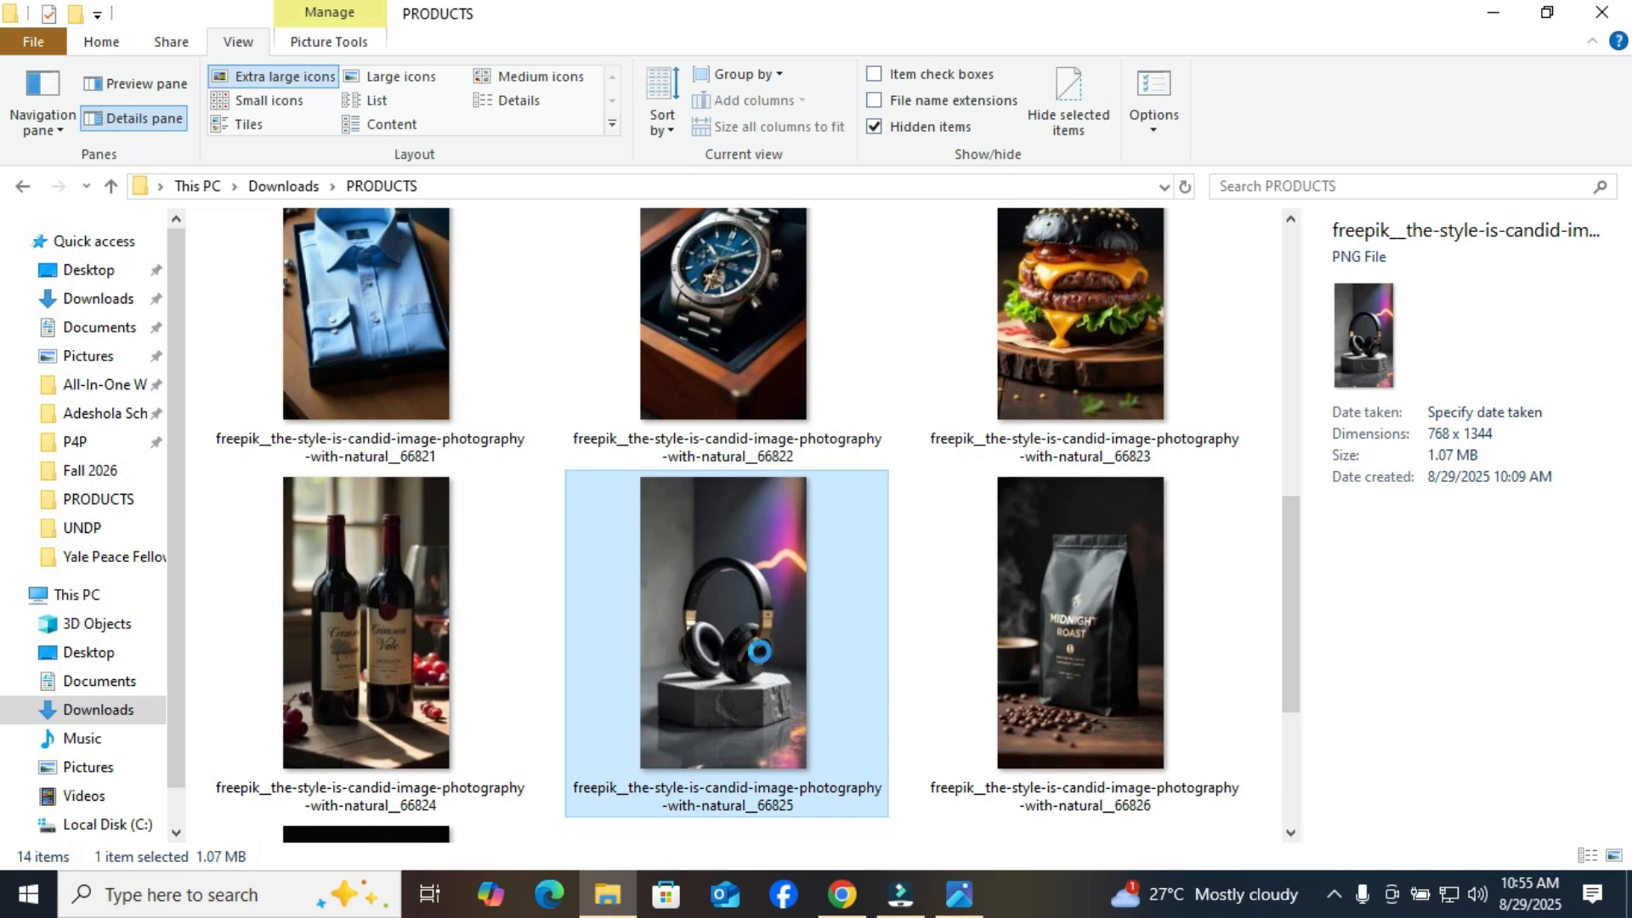
{"action": "left_click", "coordinate": [958, 894]}
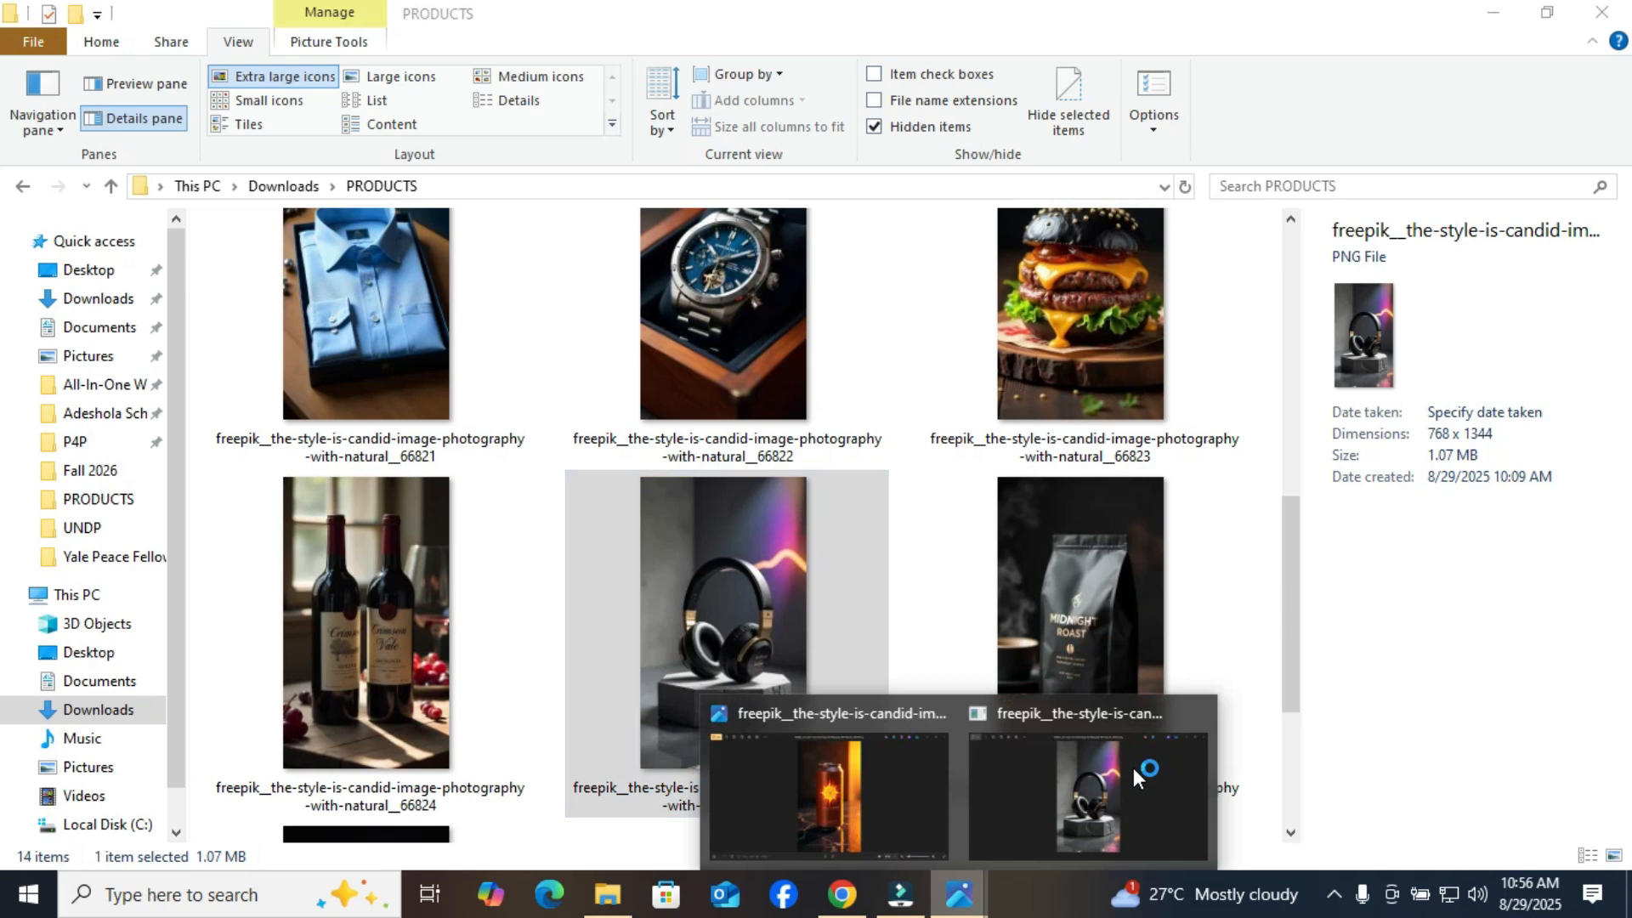
{"action": "left_click", "coordinate": [1134, 768]}
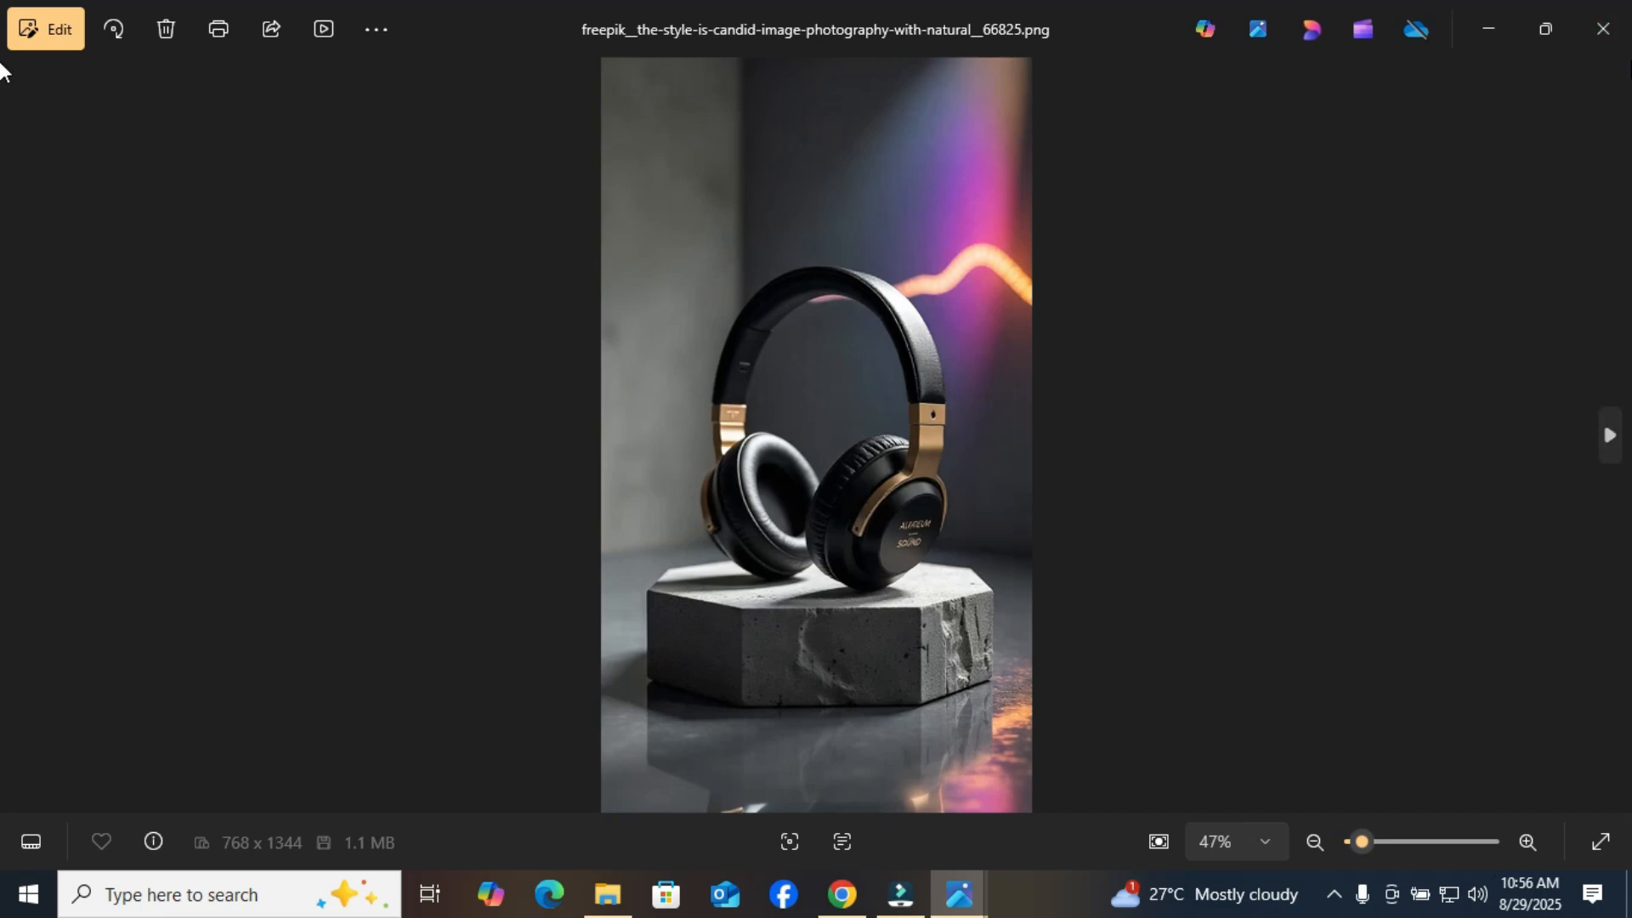
{"action": "left_click", "coordinate": [1606, 32]}
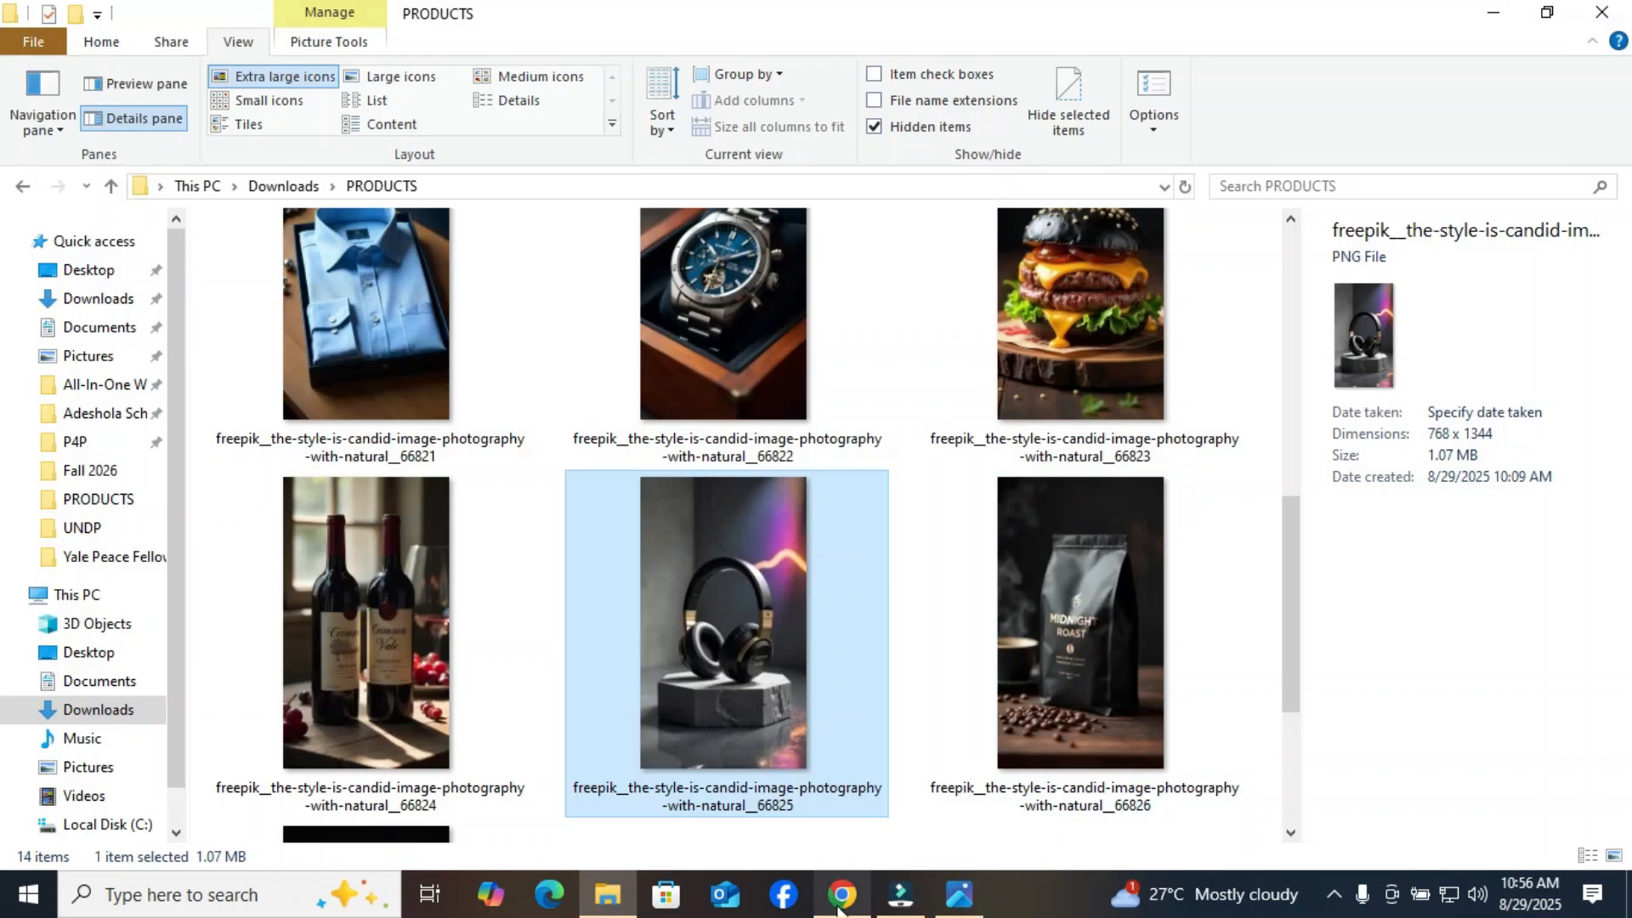
Step: Return to Google AI Studio and attach the headphone photo to the prompt
{"action": "left_click", "coordinate": [870, 895]}
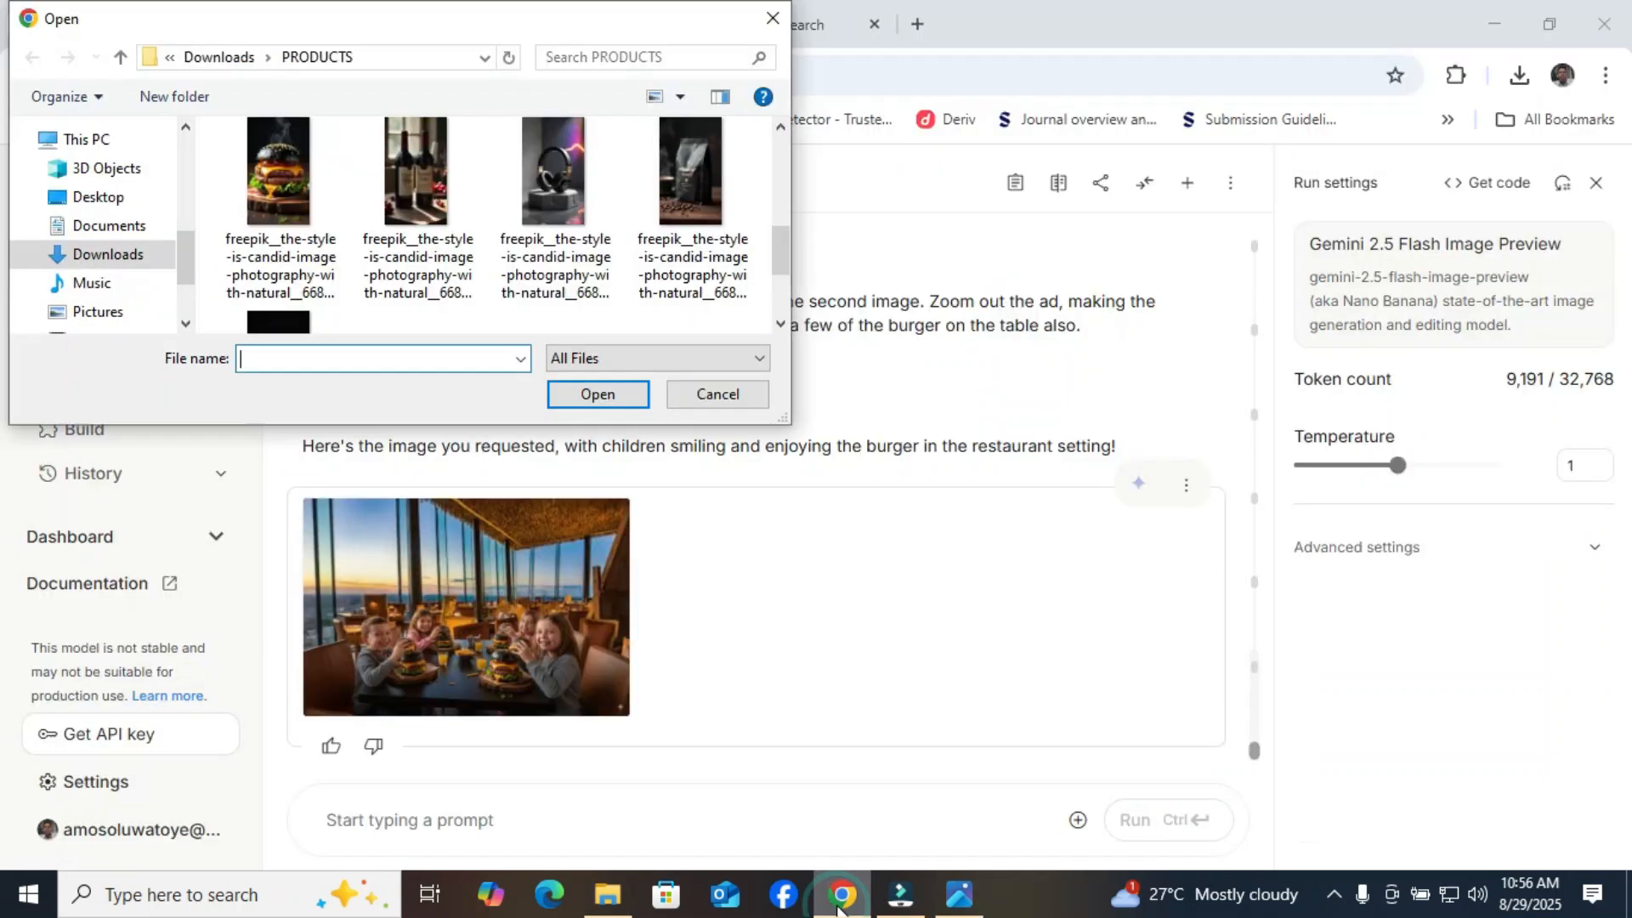
{"action": "double_click", "coordinate": [583, 197]}
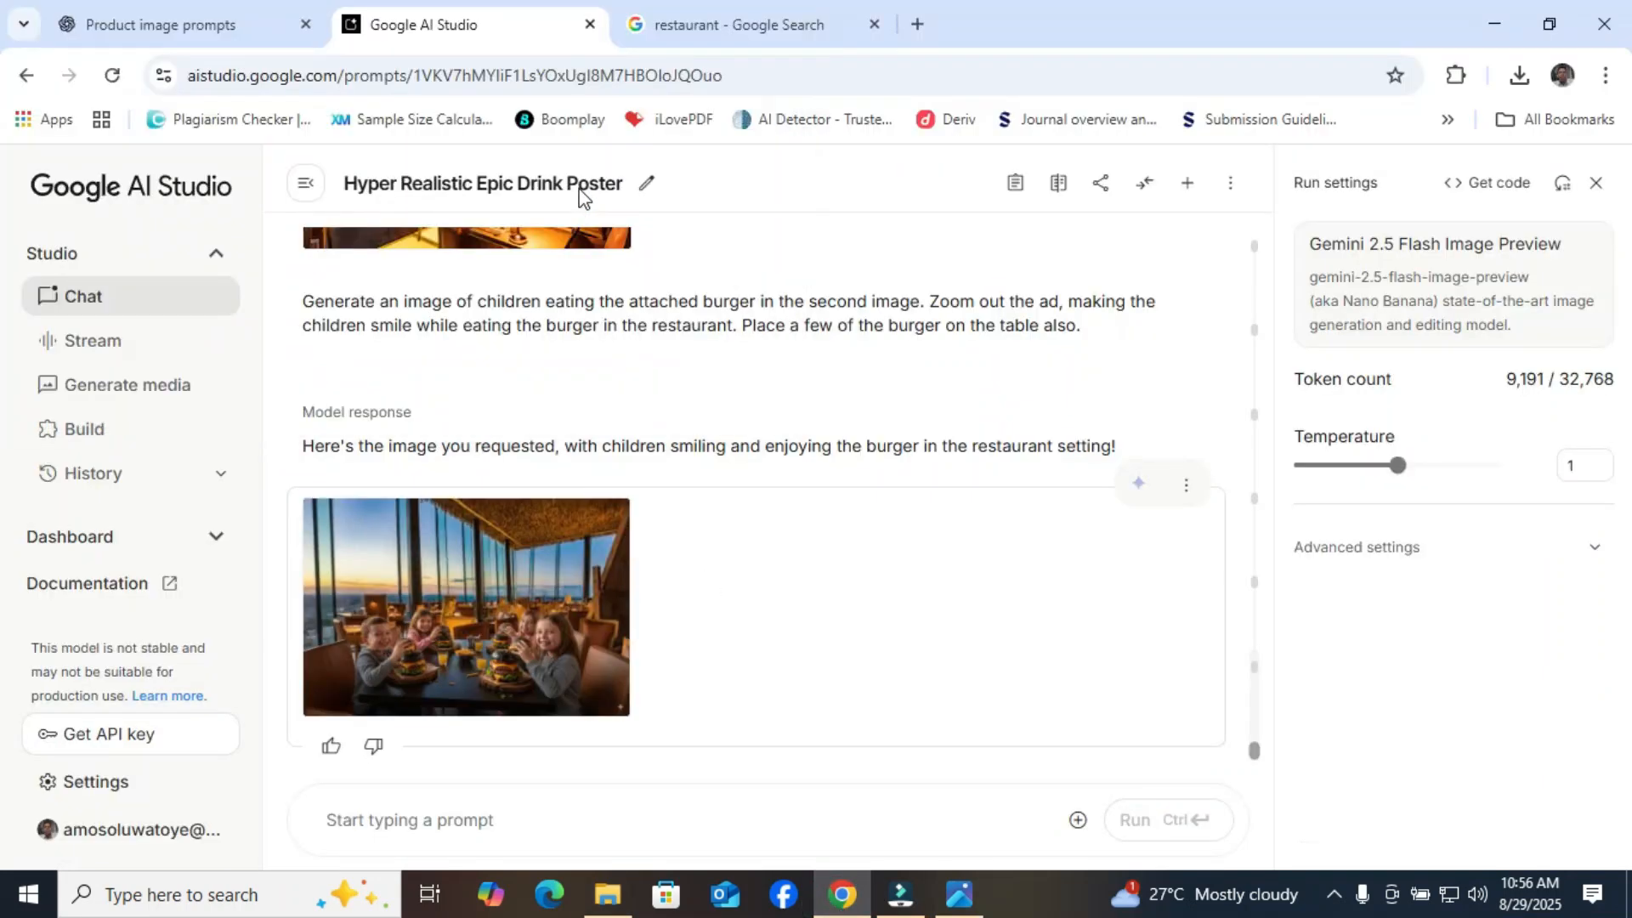
Step: Write the prompt text "Geneate an image ad of the attached headphone"
{"action": "left_click", "coordinate": [498, 587]}
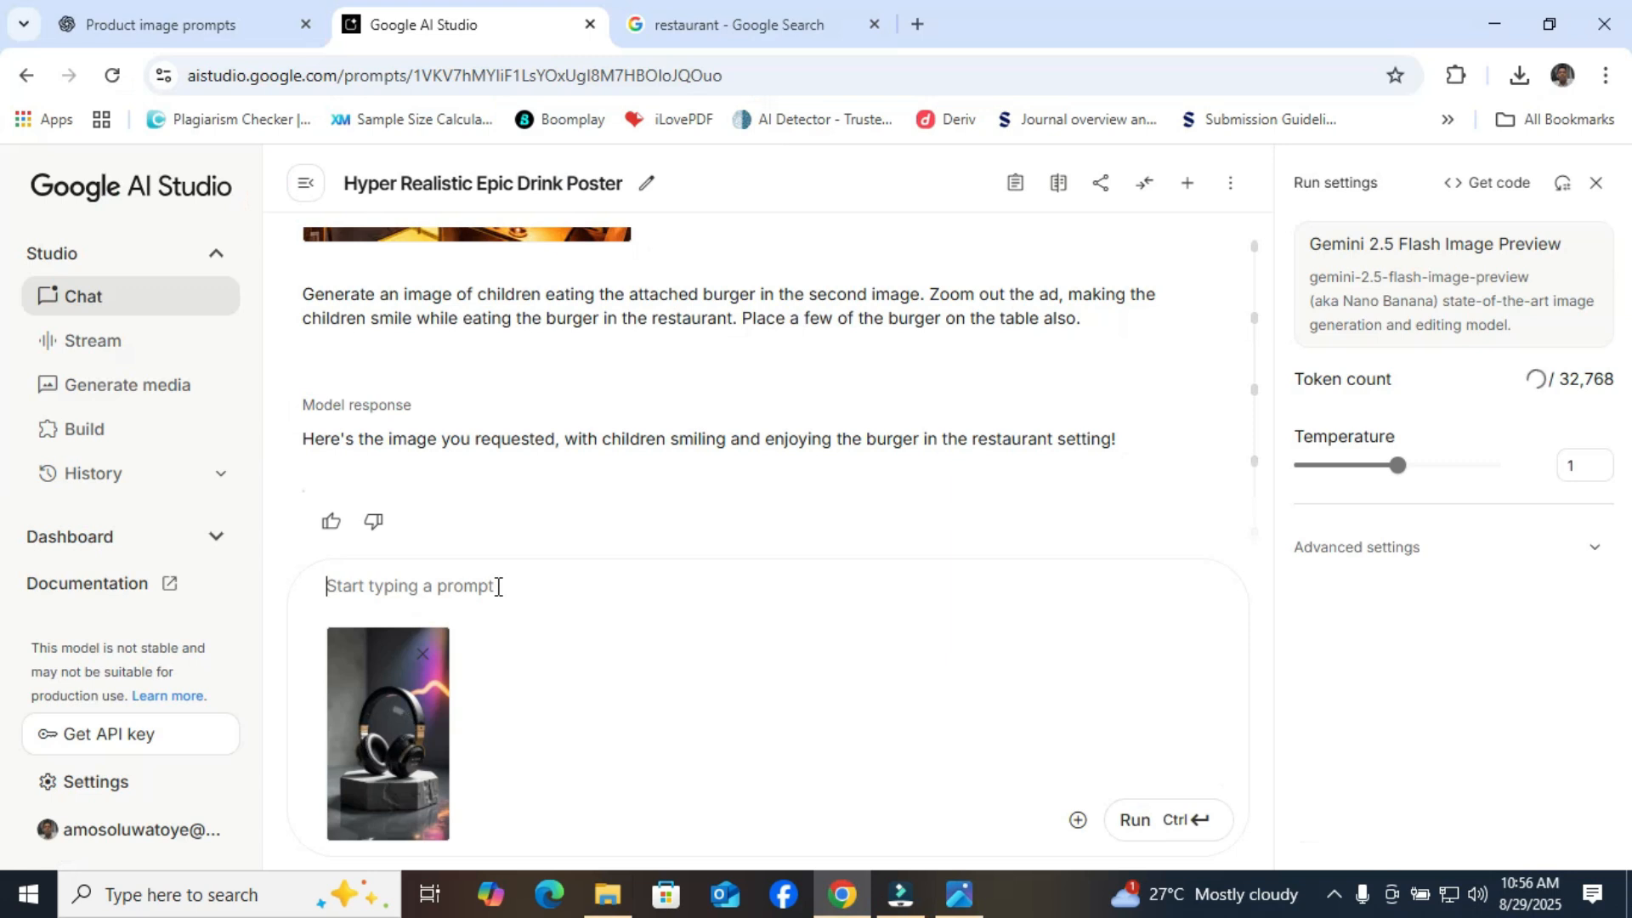
{"action": "type", "text": "Ge"}
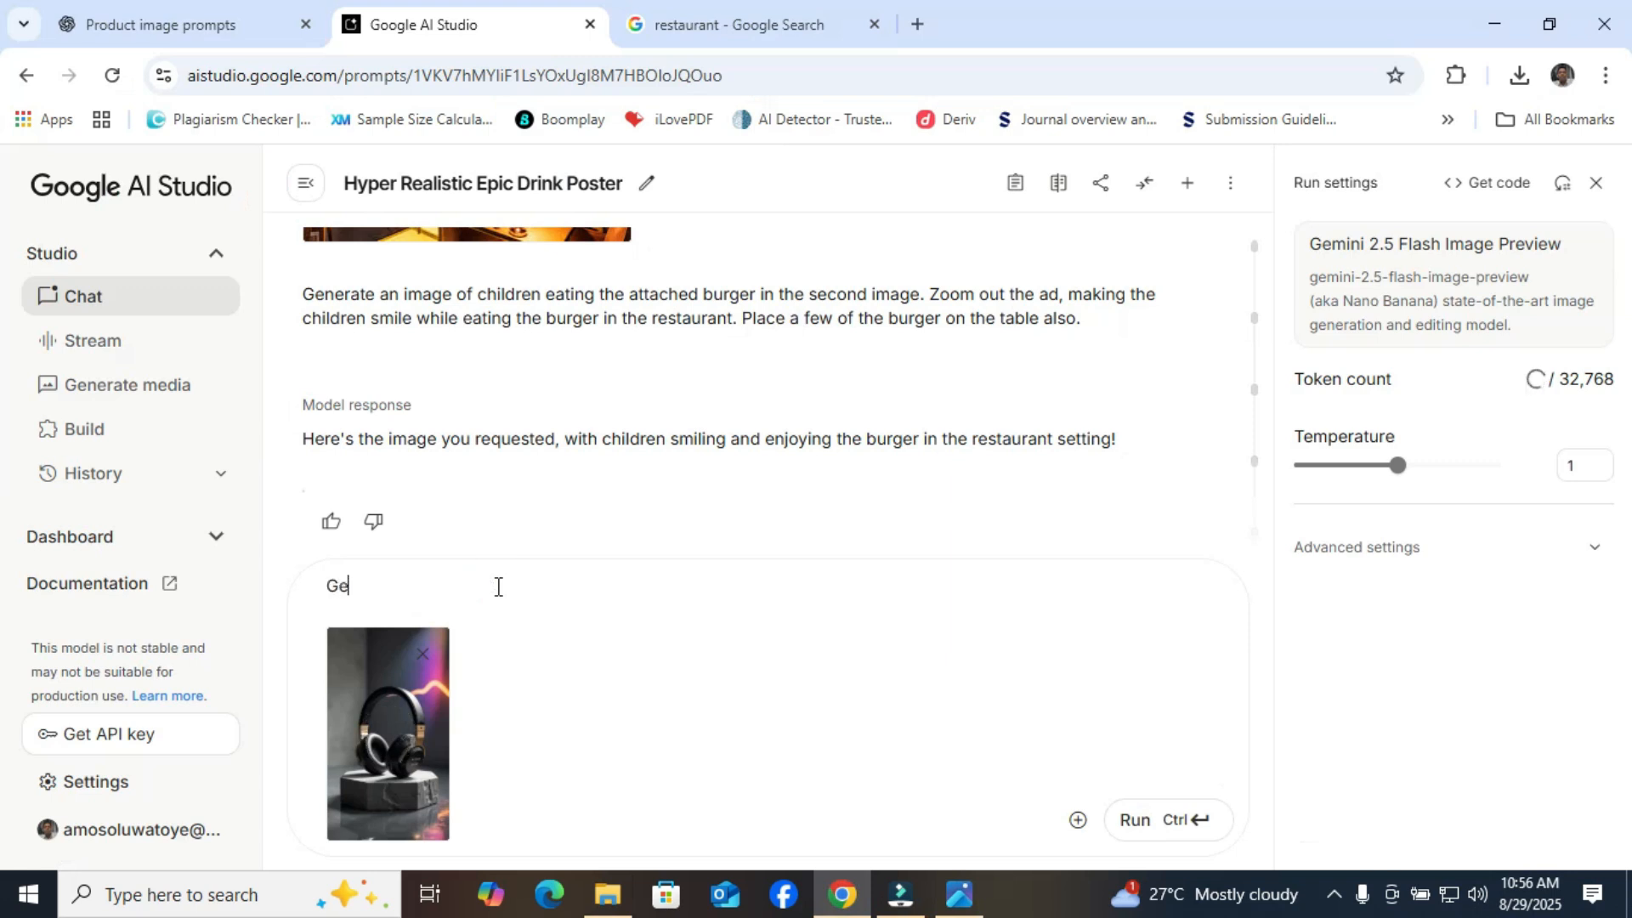
{"action": "type", "text": "neate an "}
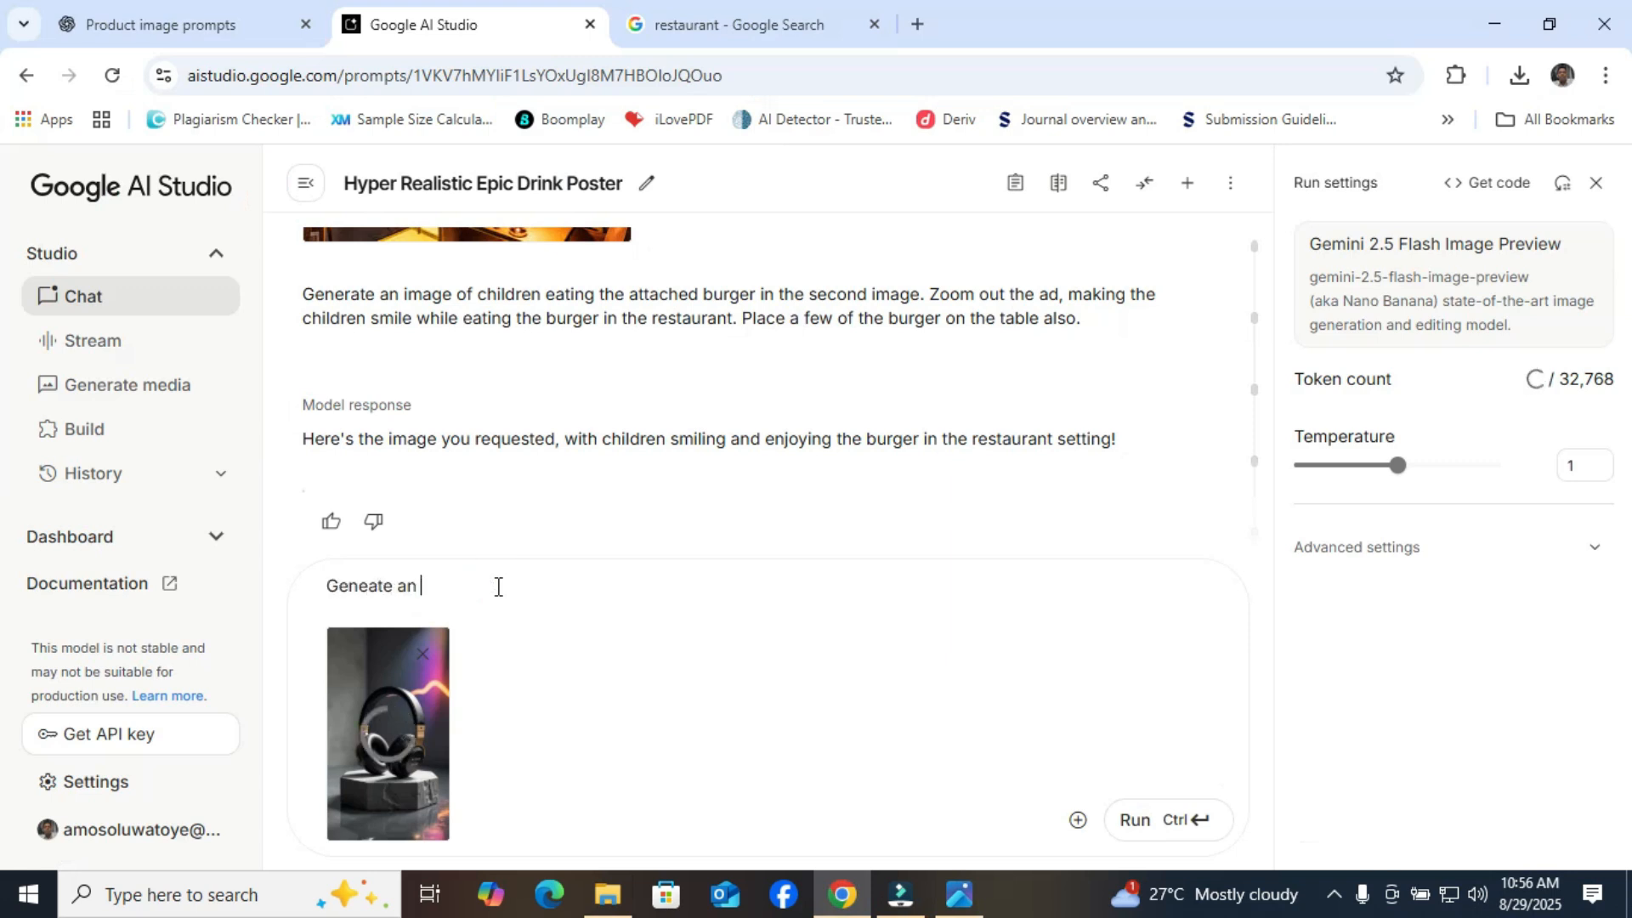
{"action": "type", "text": "image ad"}
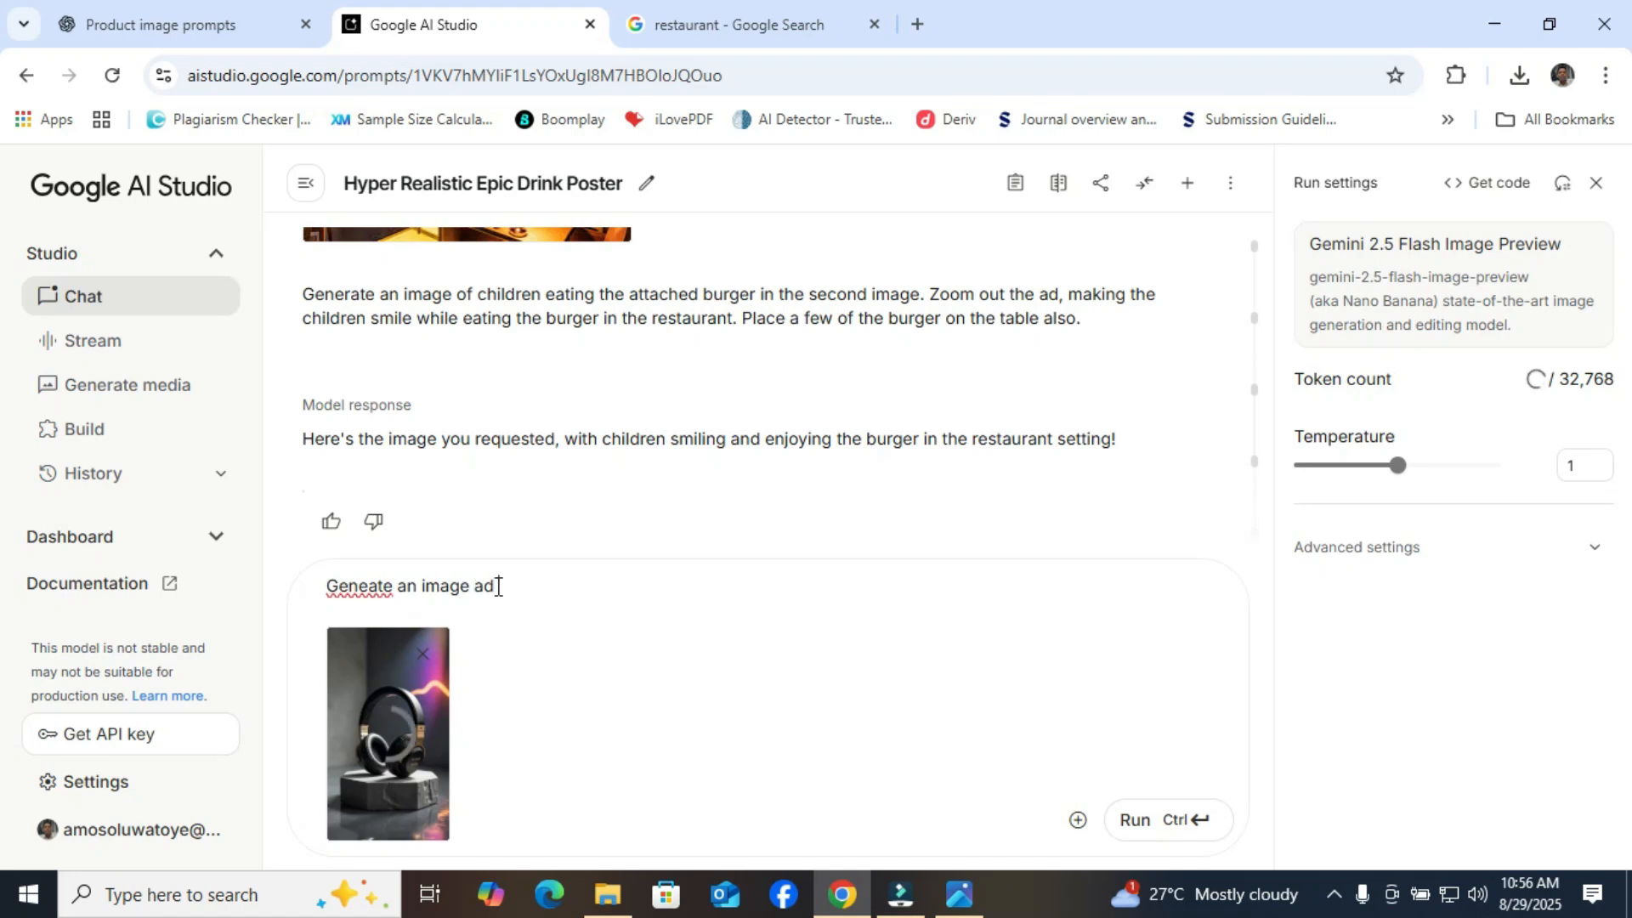
{"action": "type", "text": " of the attached head"}
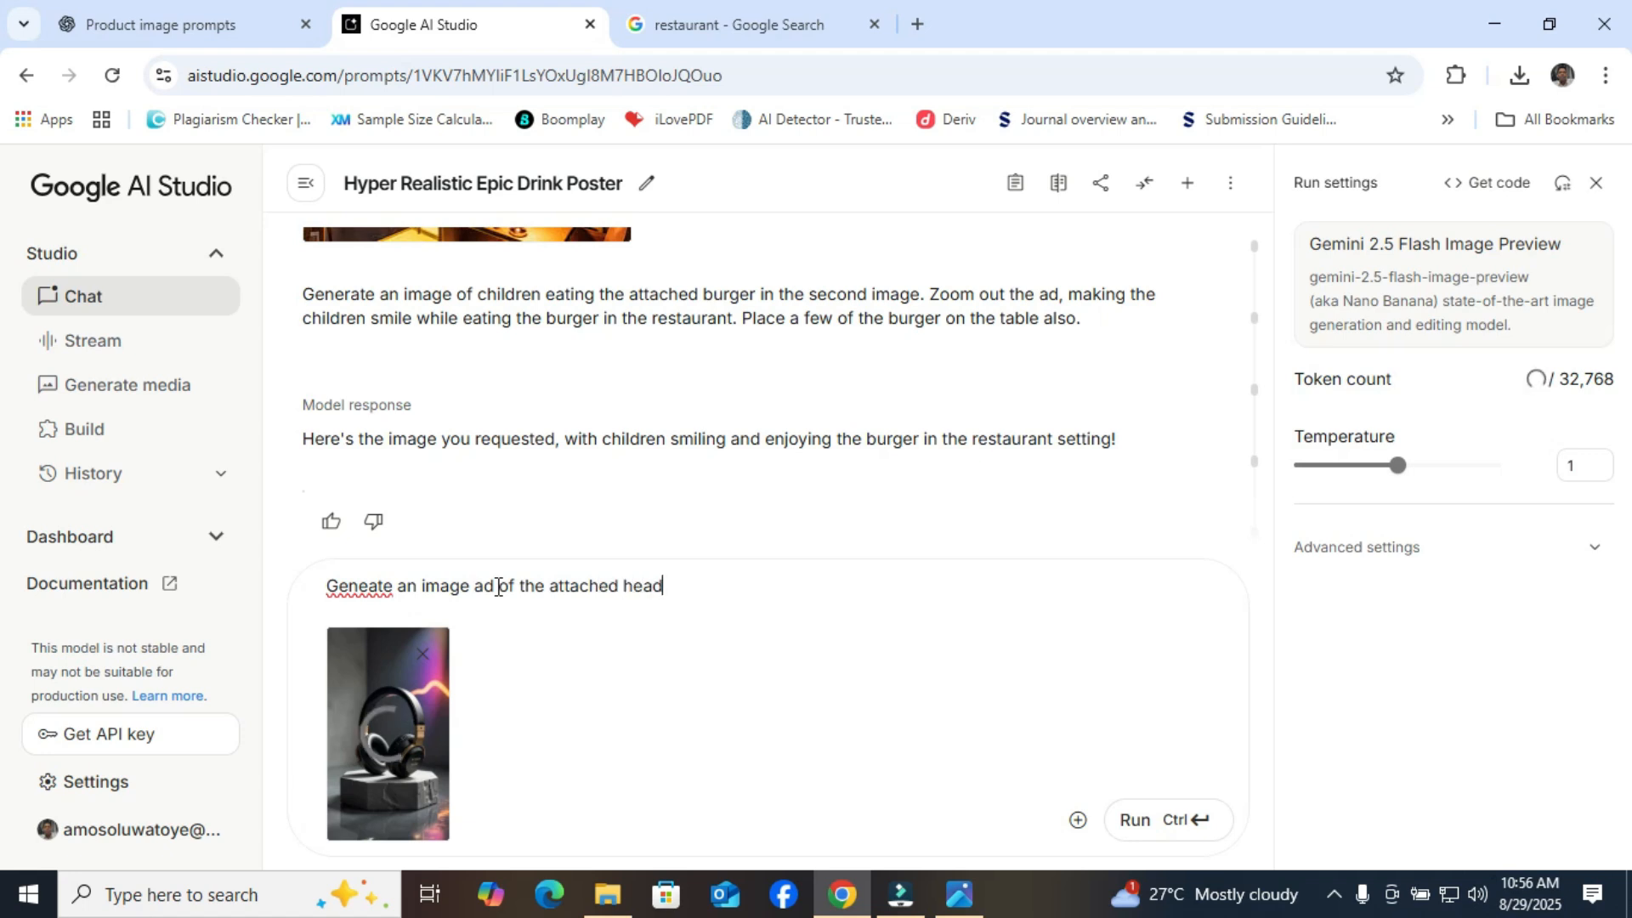
{"action": "type", "text": "phone"}
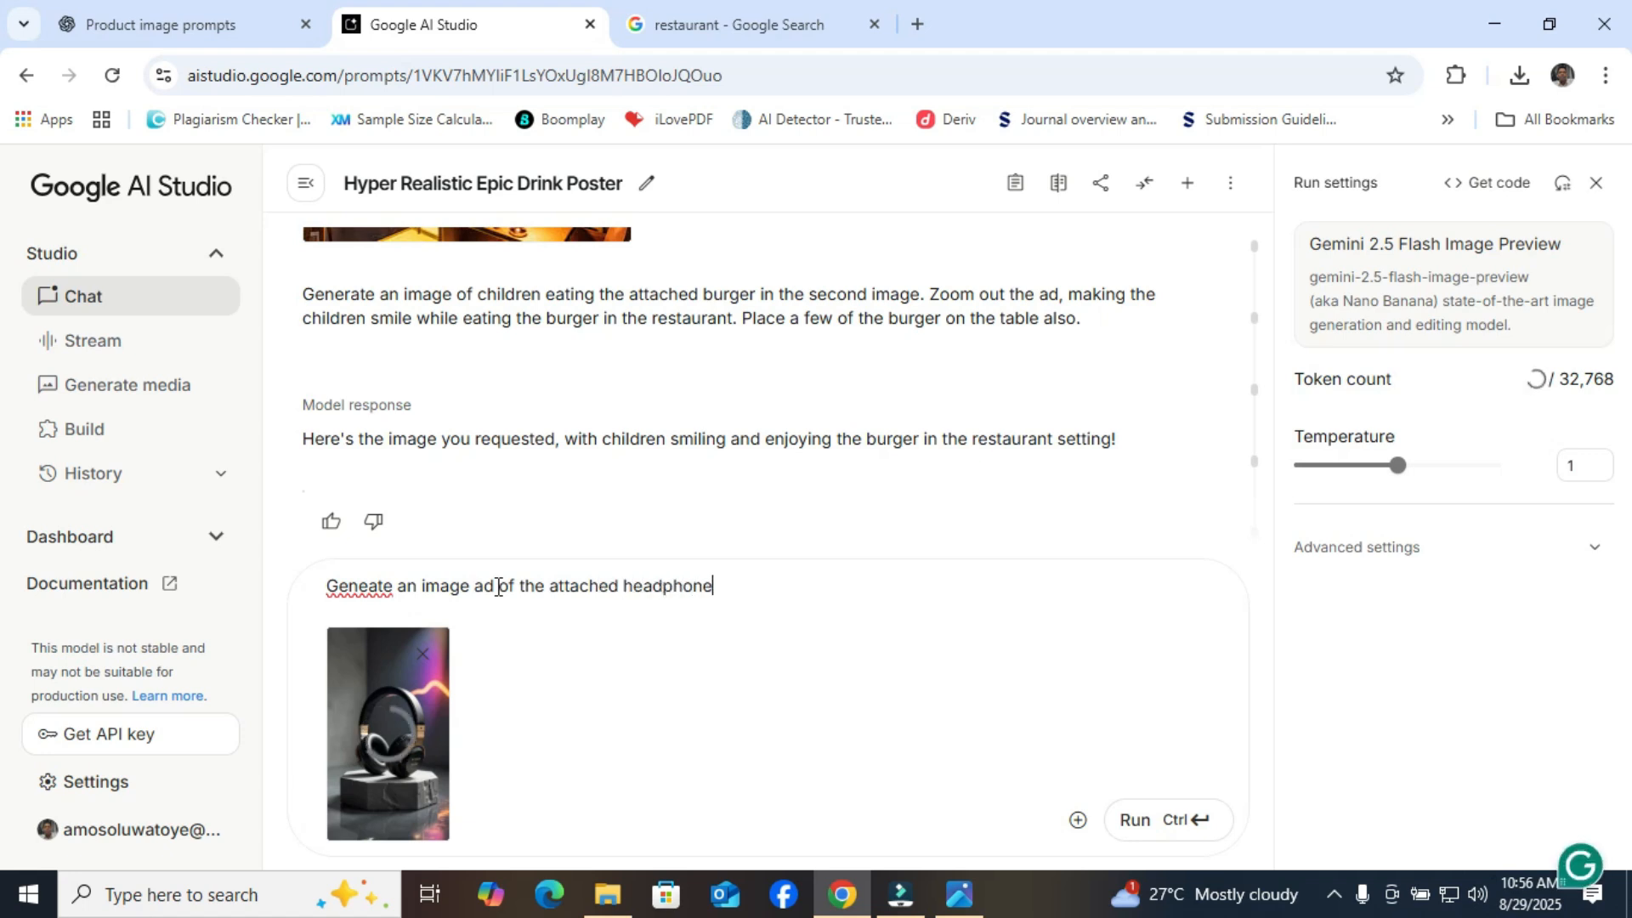
Step: Correct the spelling of the prompt's first word to "Generate"
{"action": "right_click", "coordinate": [368, 595]}
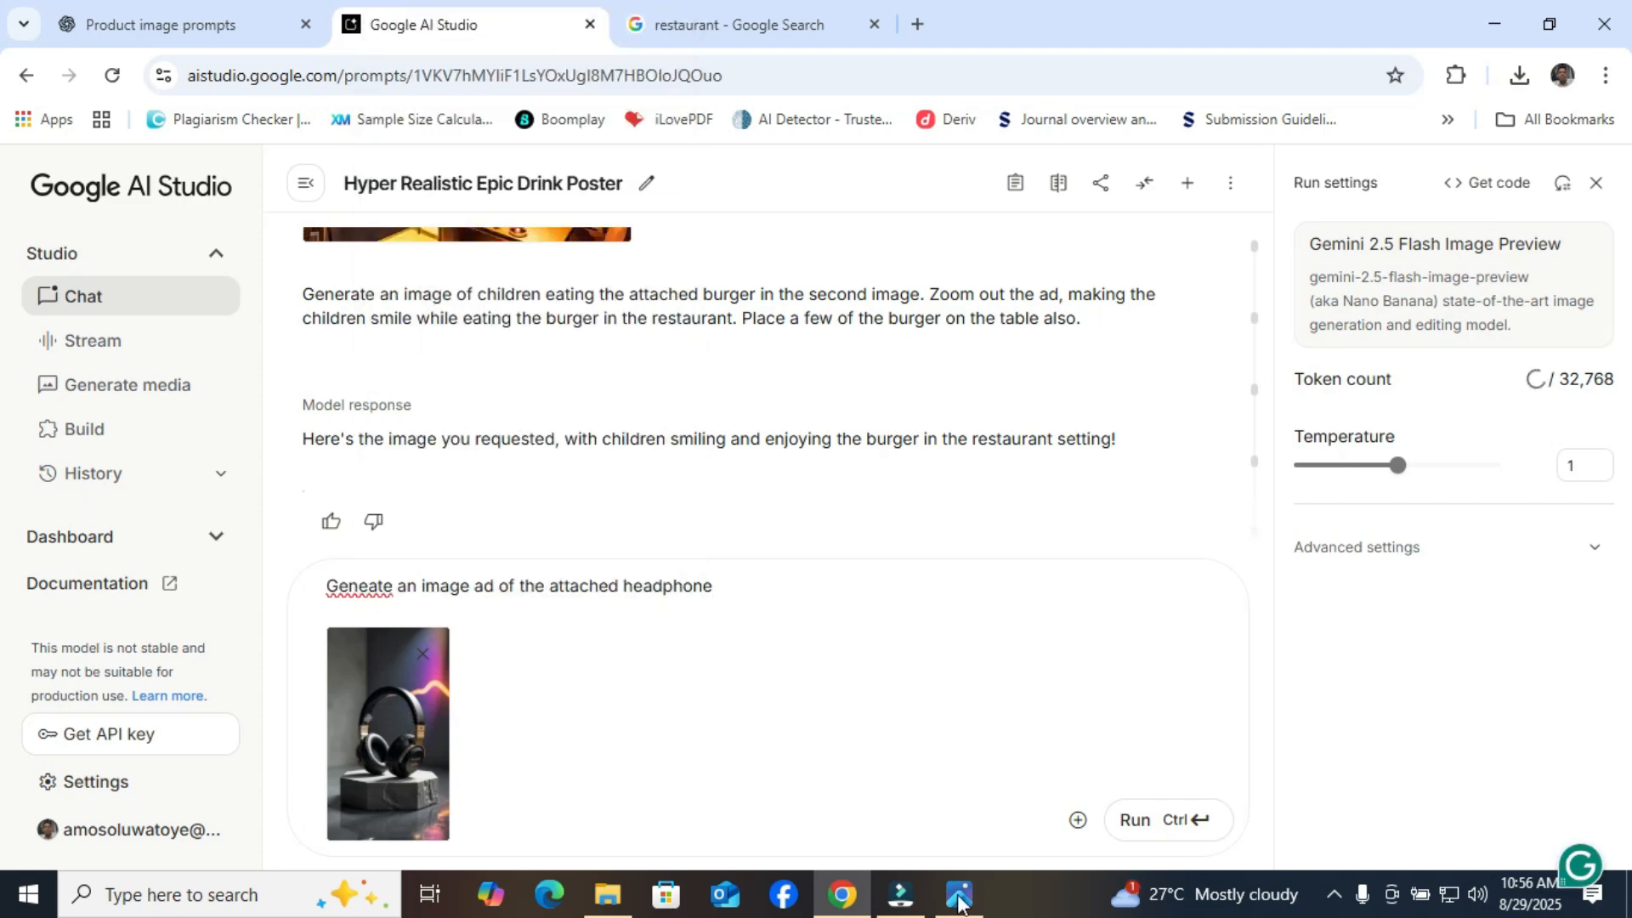
{"action": "left_click", "coordinate": [959, 897]}
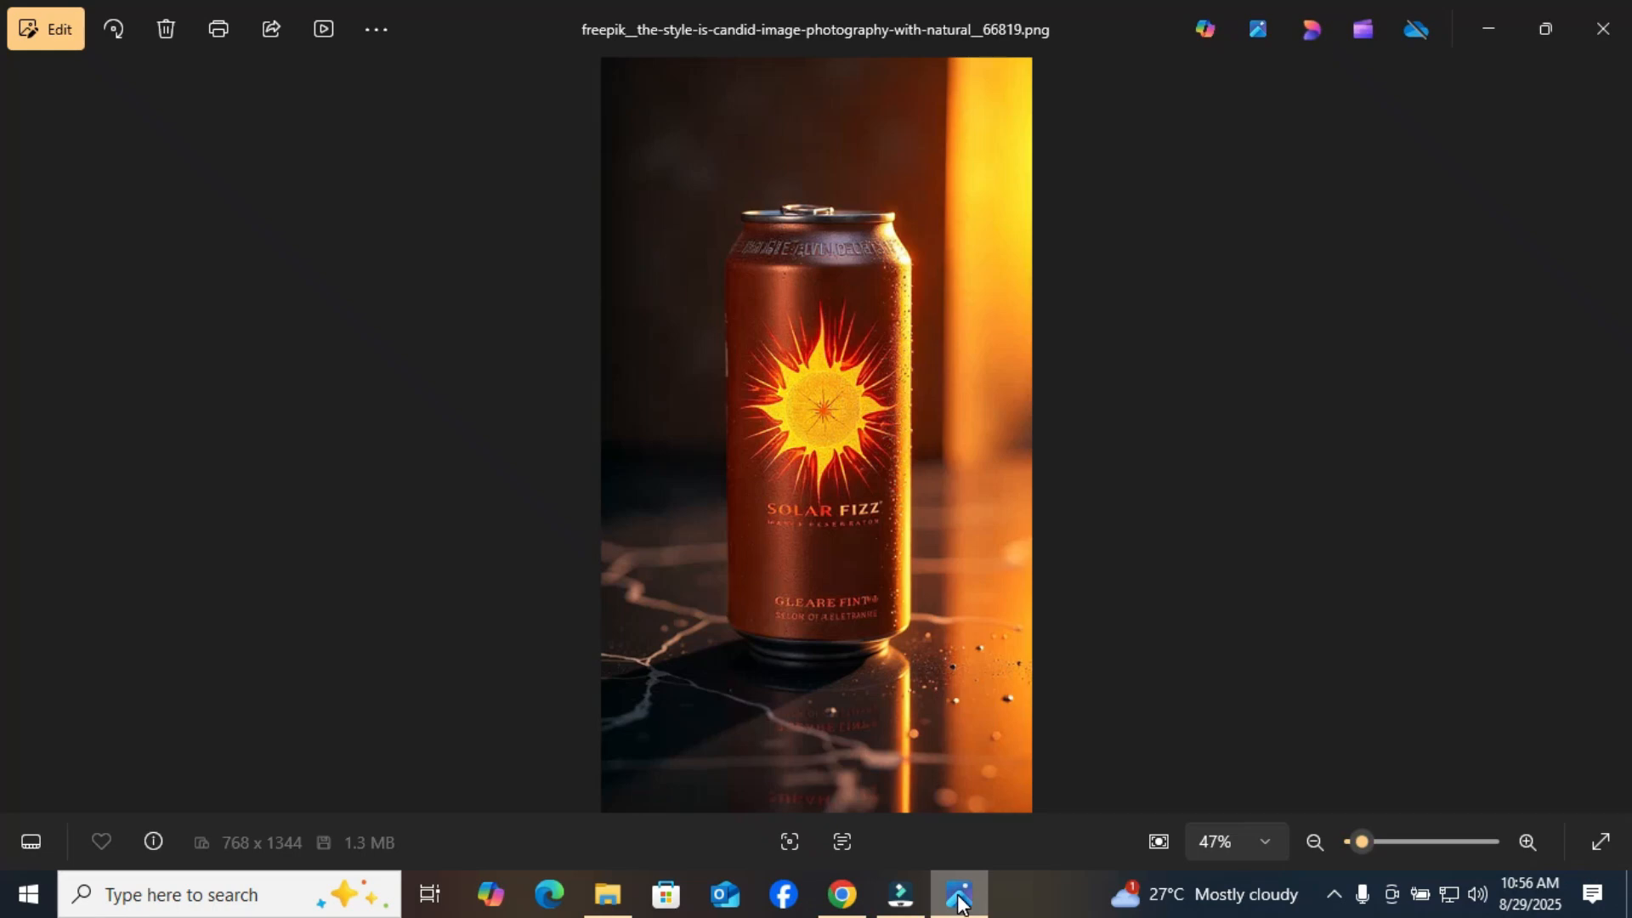
{"action": "left_click", "coordinate": [844, 900]}
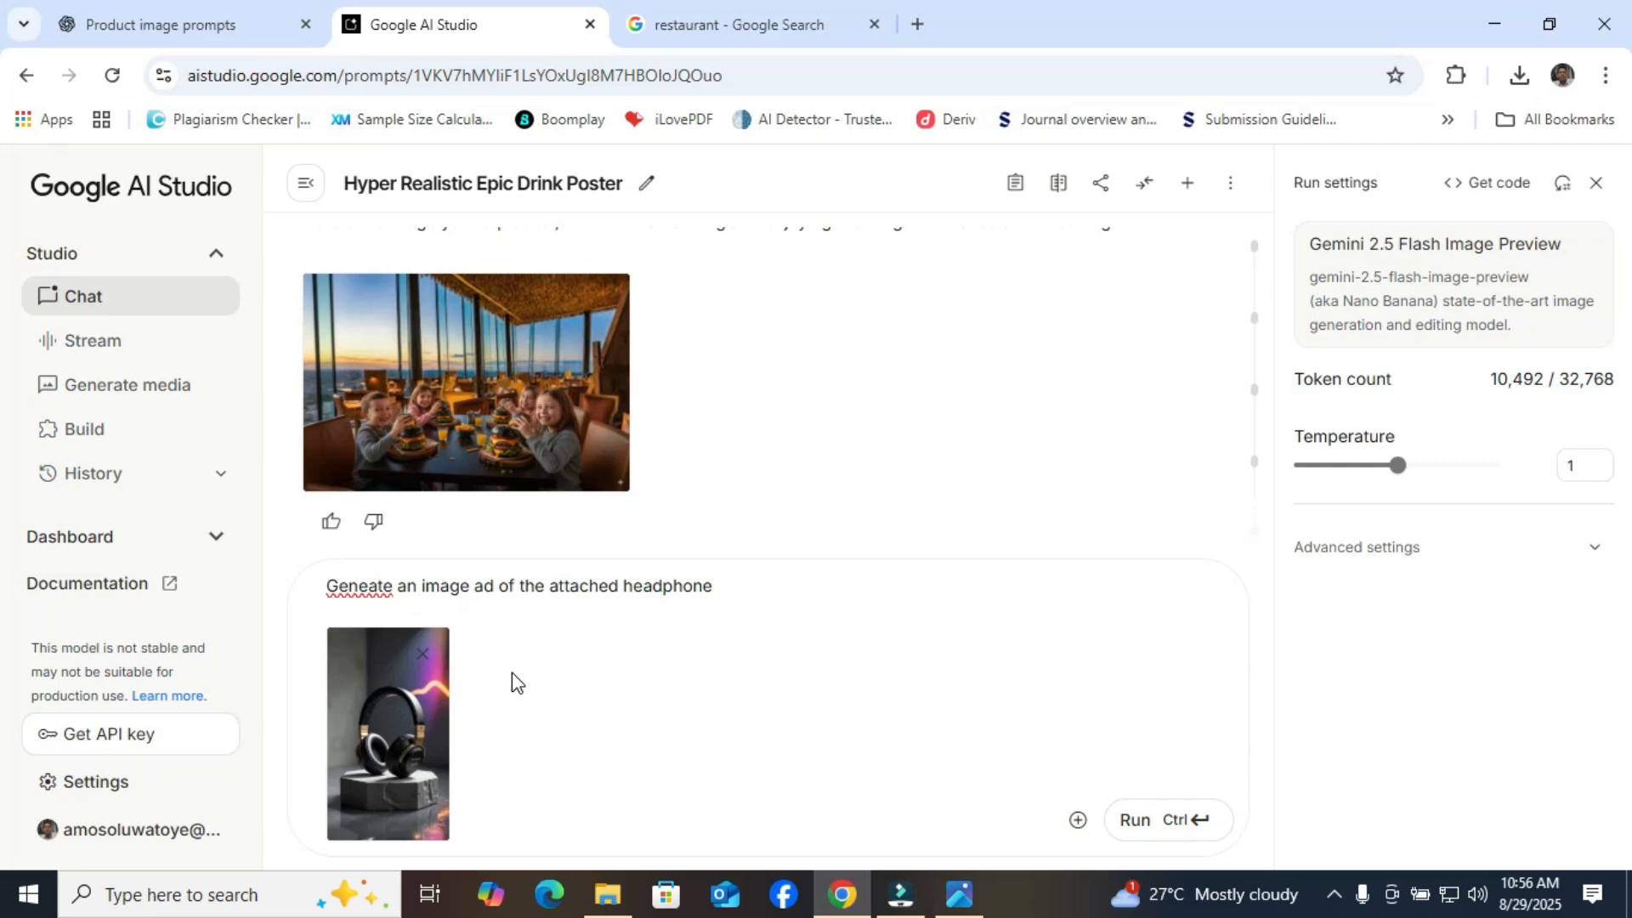
{"action": "mouse_move", "coordinate": [378, 592]}
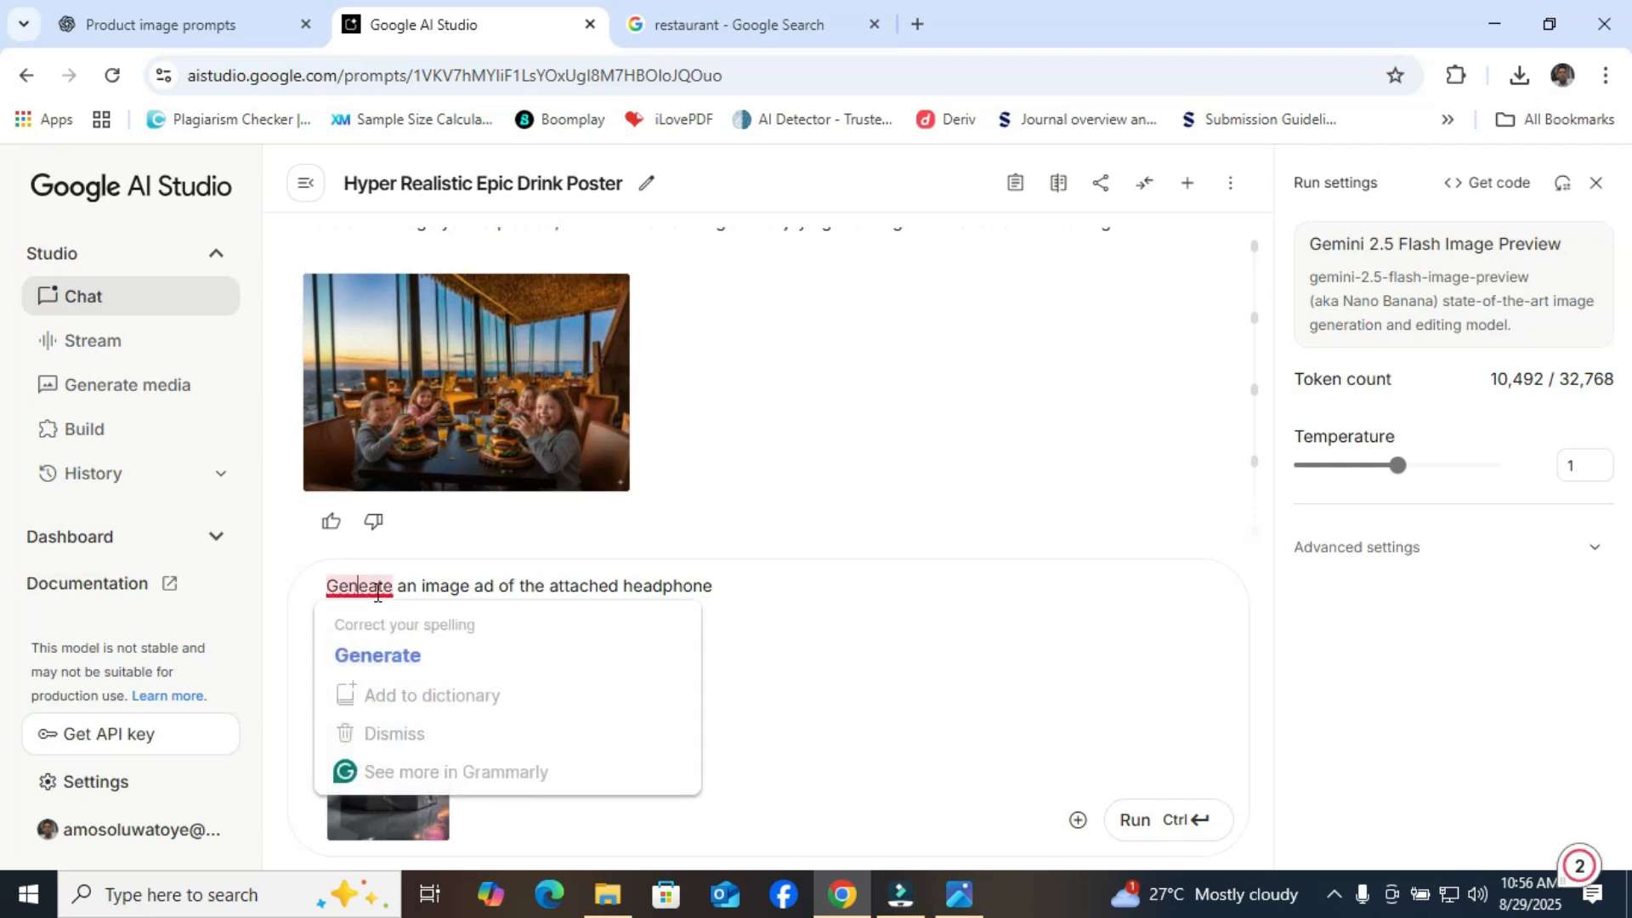
{"action": "left_click", "coordinate": [416, 649]}
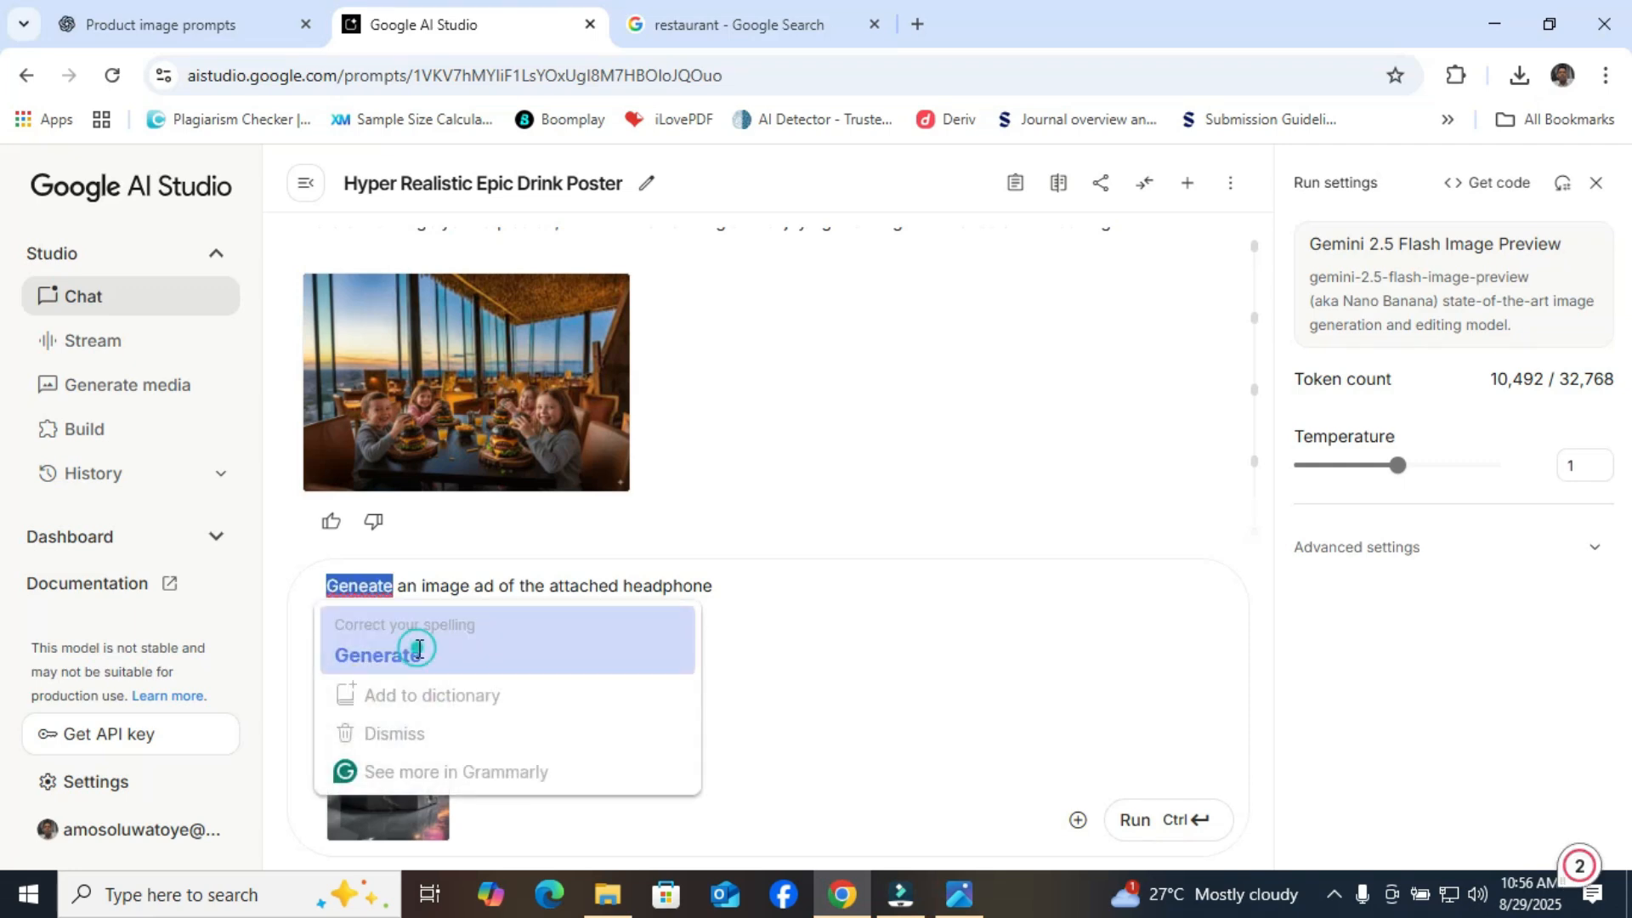
Step: Replace "headphone" at the end of the prompt with "image." and begin a new sentence with "Som"
{"action": "left_click", "coordinate": [727, 588]}
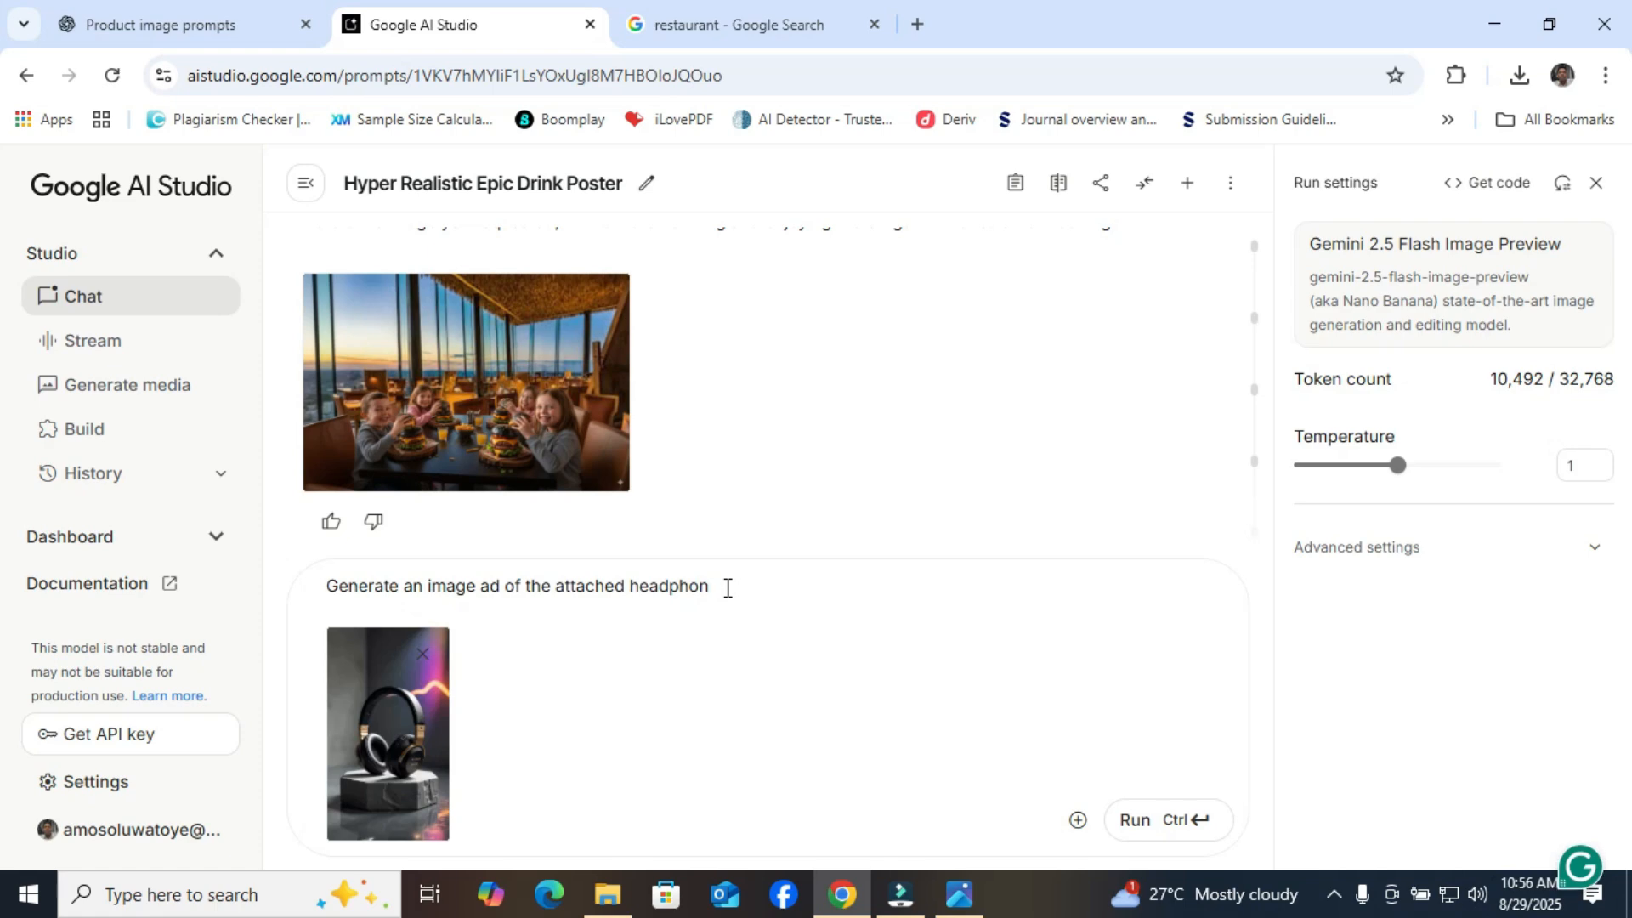
{"action": "key", "text": "BackSpace"}
{"action": "key", "text": "BackSpace"}
{"action": "key", "text": "BackSpace"}
{"action": "key", "text": "BackSpace"}
{"action": "key", "text": "BackSpace"}
{"action": "key", "text": "BackSpace"}
{"action": "type", "text": "ima"}
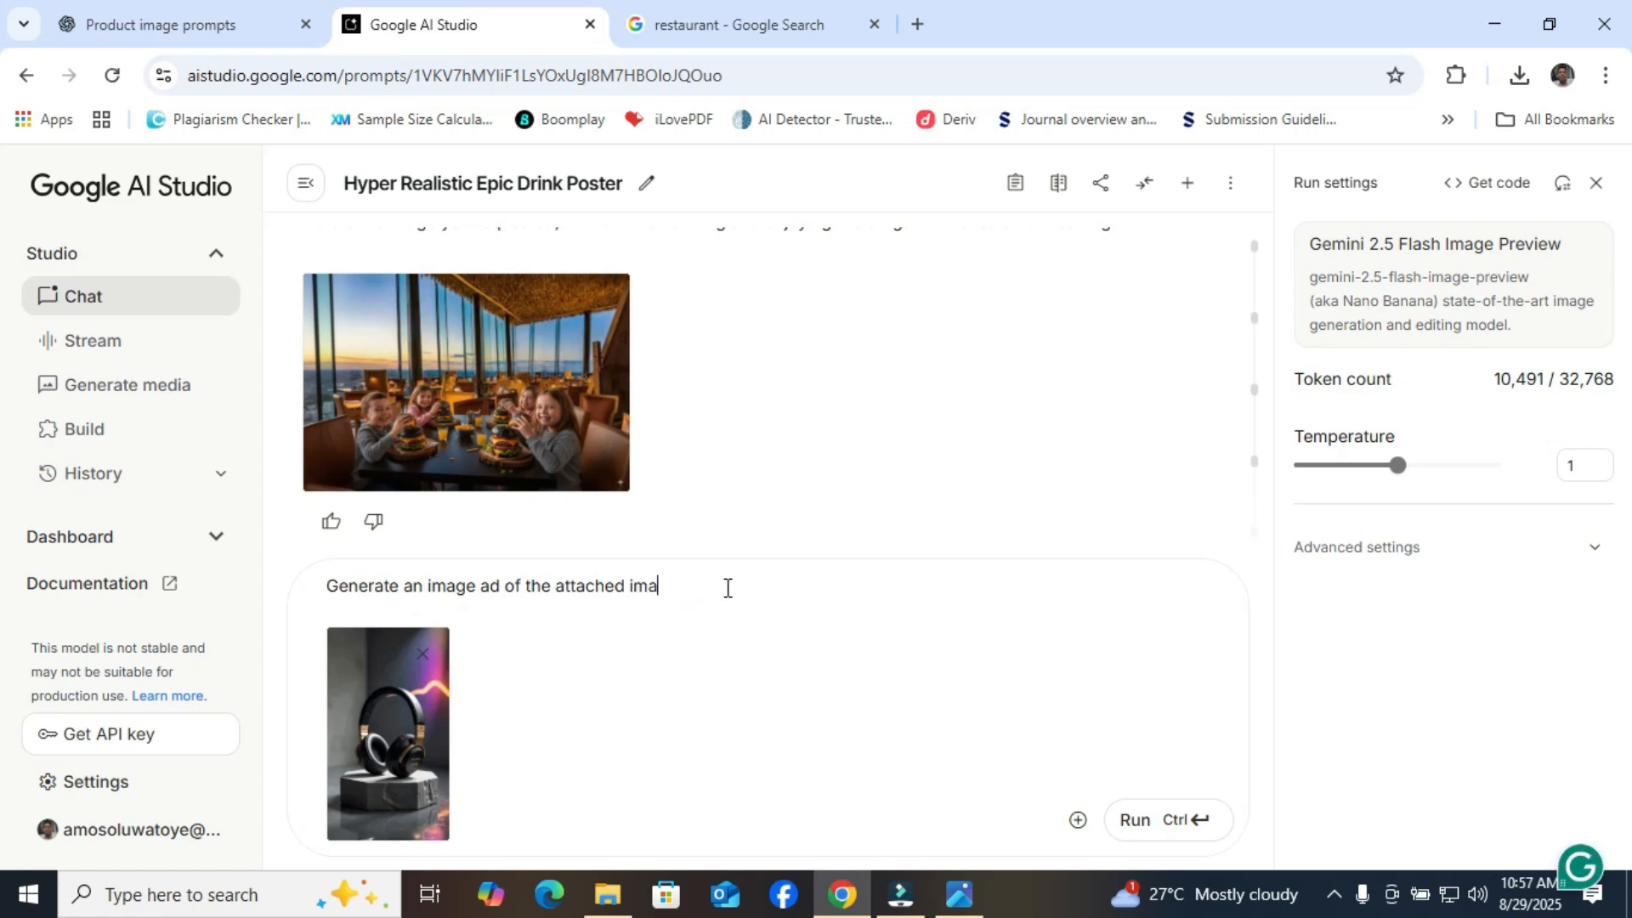
{"action": "type", "text": "ge. Som"}
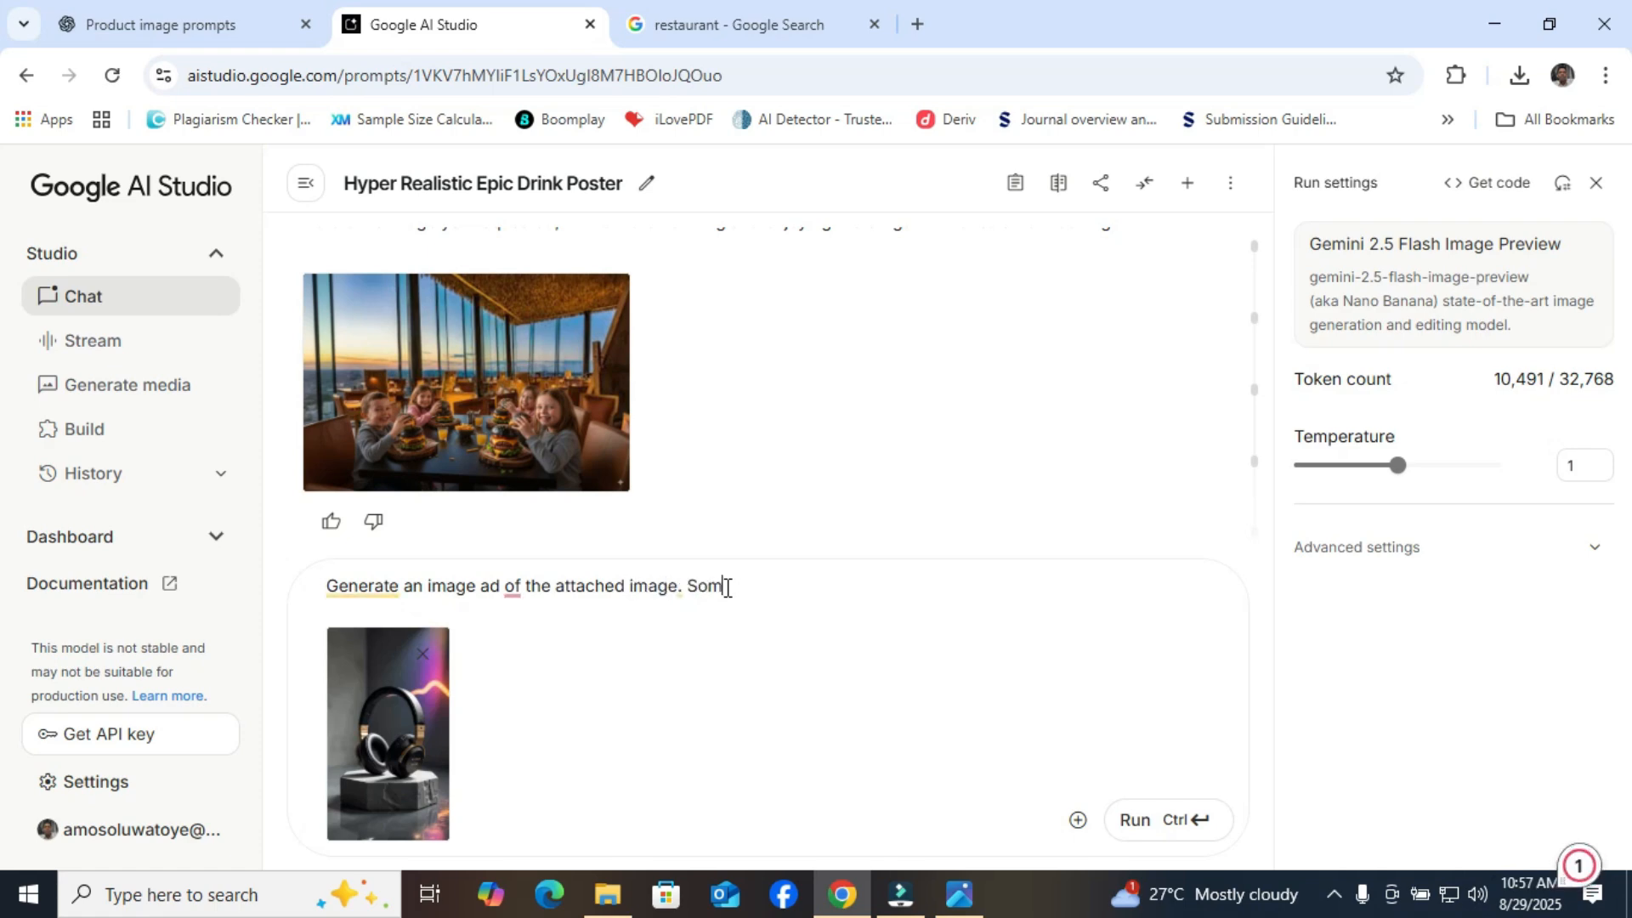
Step: Complete the prompt's second sentence so it reads "Some using it in a studio."
{"action": "type", "text": "e using it"}
{"action": "key", "text": "BackSpace"}
{"action": "key", "text": "BackSpace"}
{"action": "key", "text": "BackSpace"}
{"action": "key", "text": "BackSpace"}
{"action": "key", "text": "BackSpace"}
{"action": "key", "text": "BackSpace"}
{"action": "key", "text": "BackSpace"}
{"action": "key", "text": "BackSpace"}
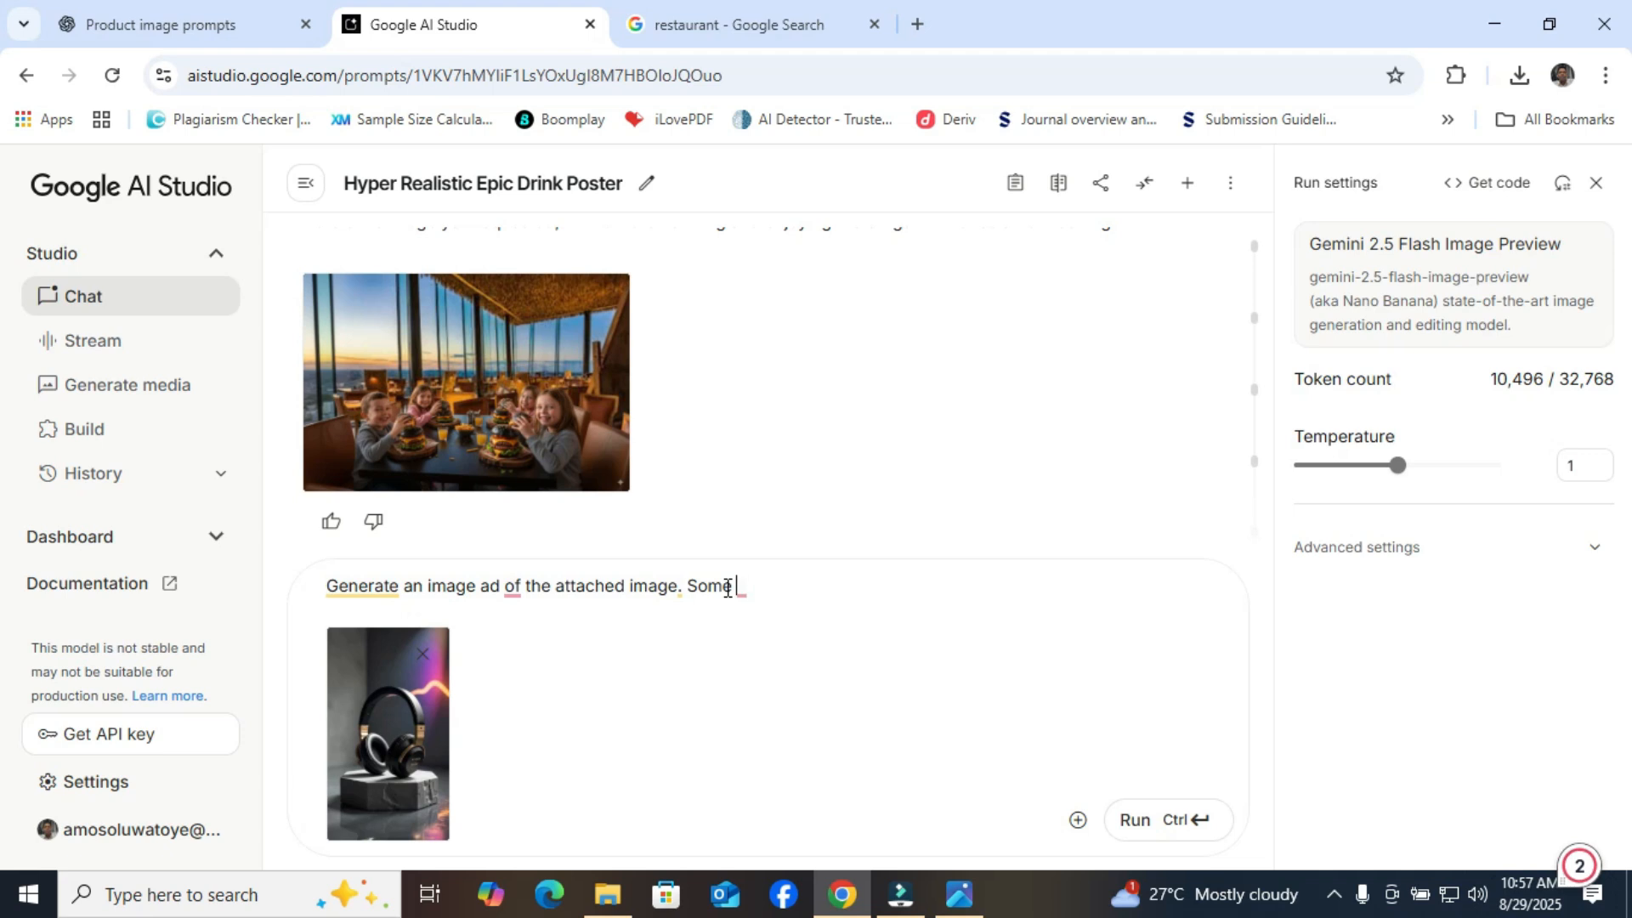
{"action": "type", "text": "using it i"}
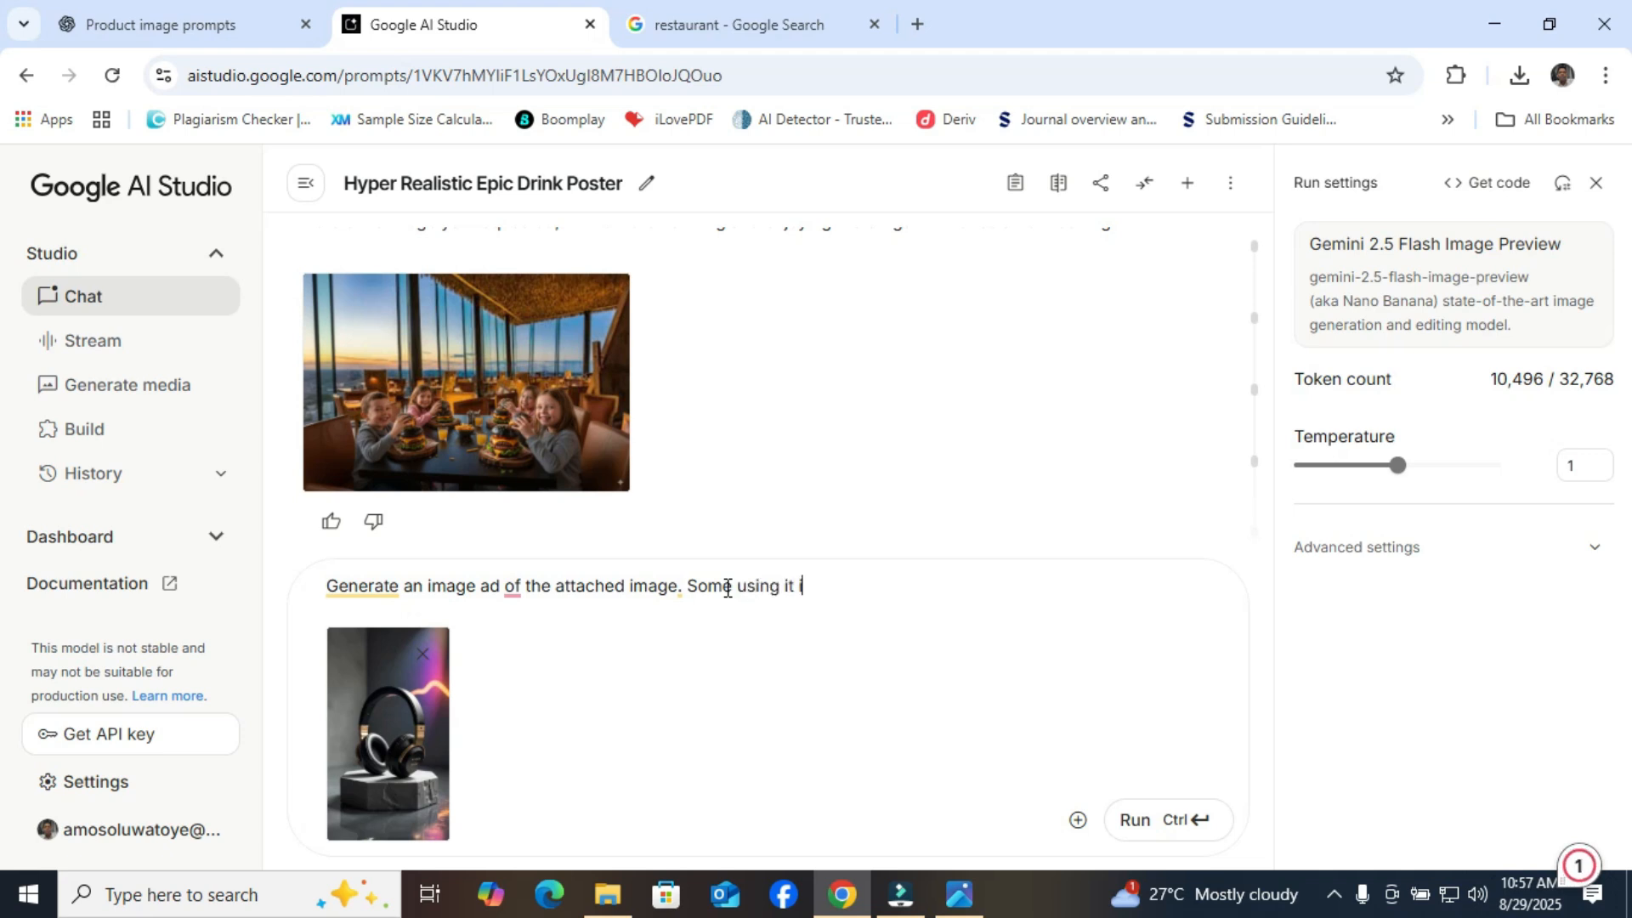
{"action": "type", "text": "n a studio. "}
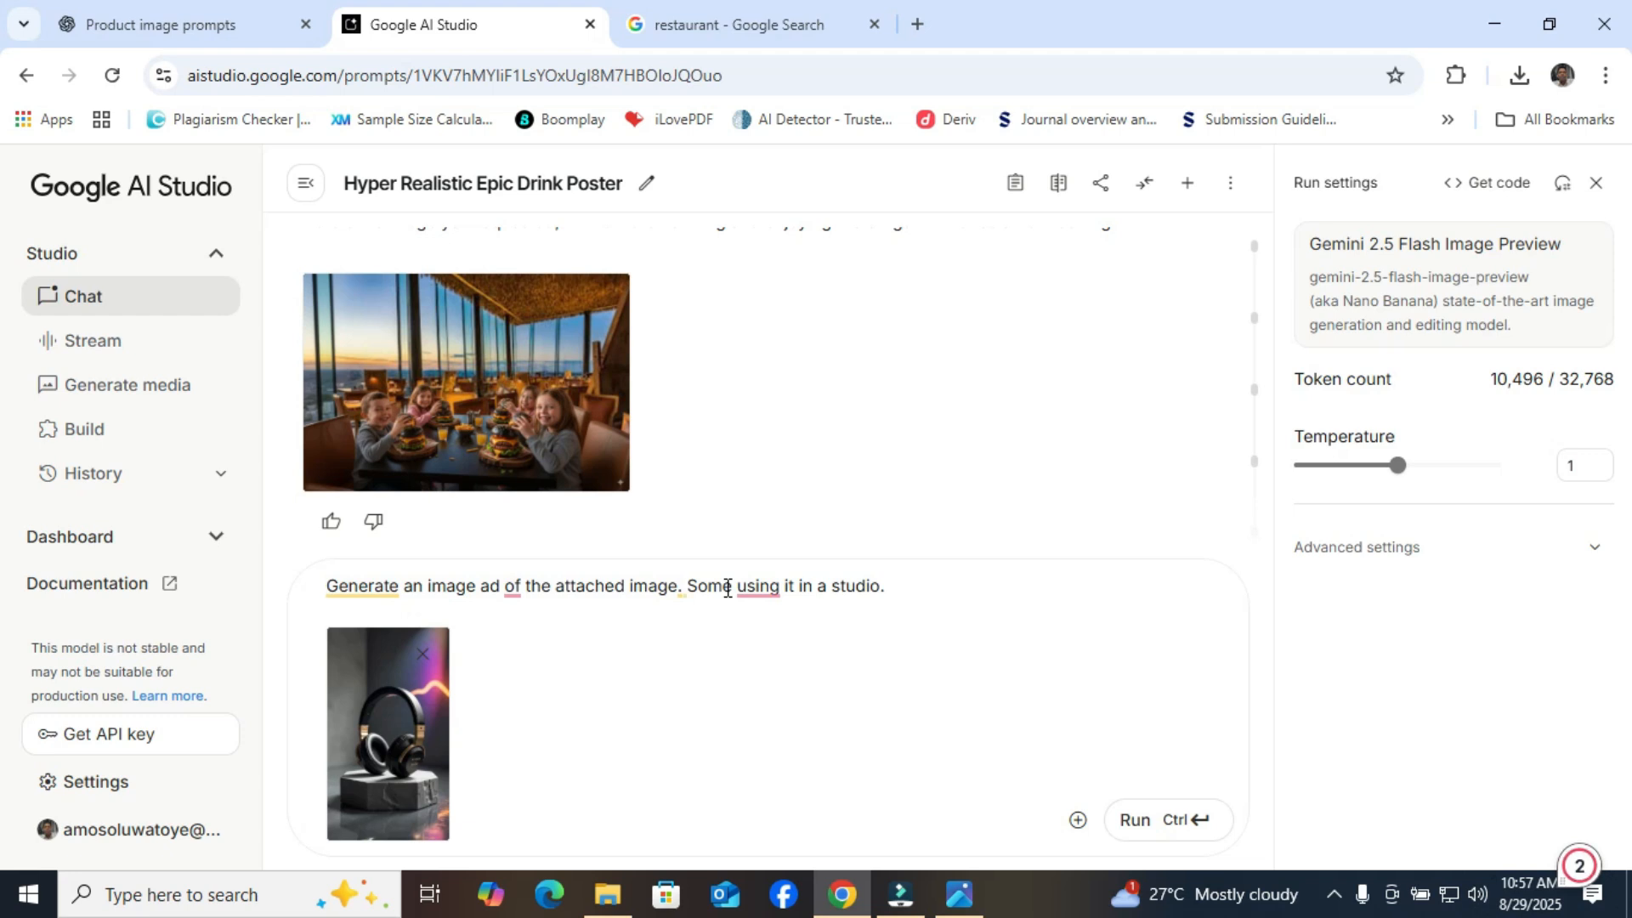
Step: Add the sentence "Make it a lighted studio with several background lights." to the prompt
{"action": "type", "text": "Make it a lighted stu"}
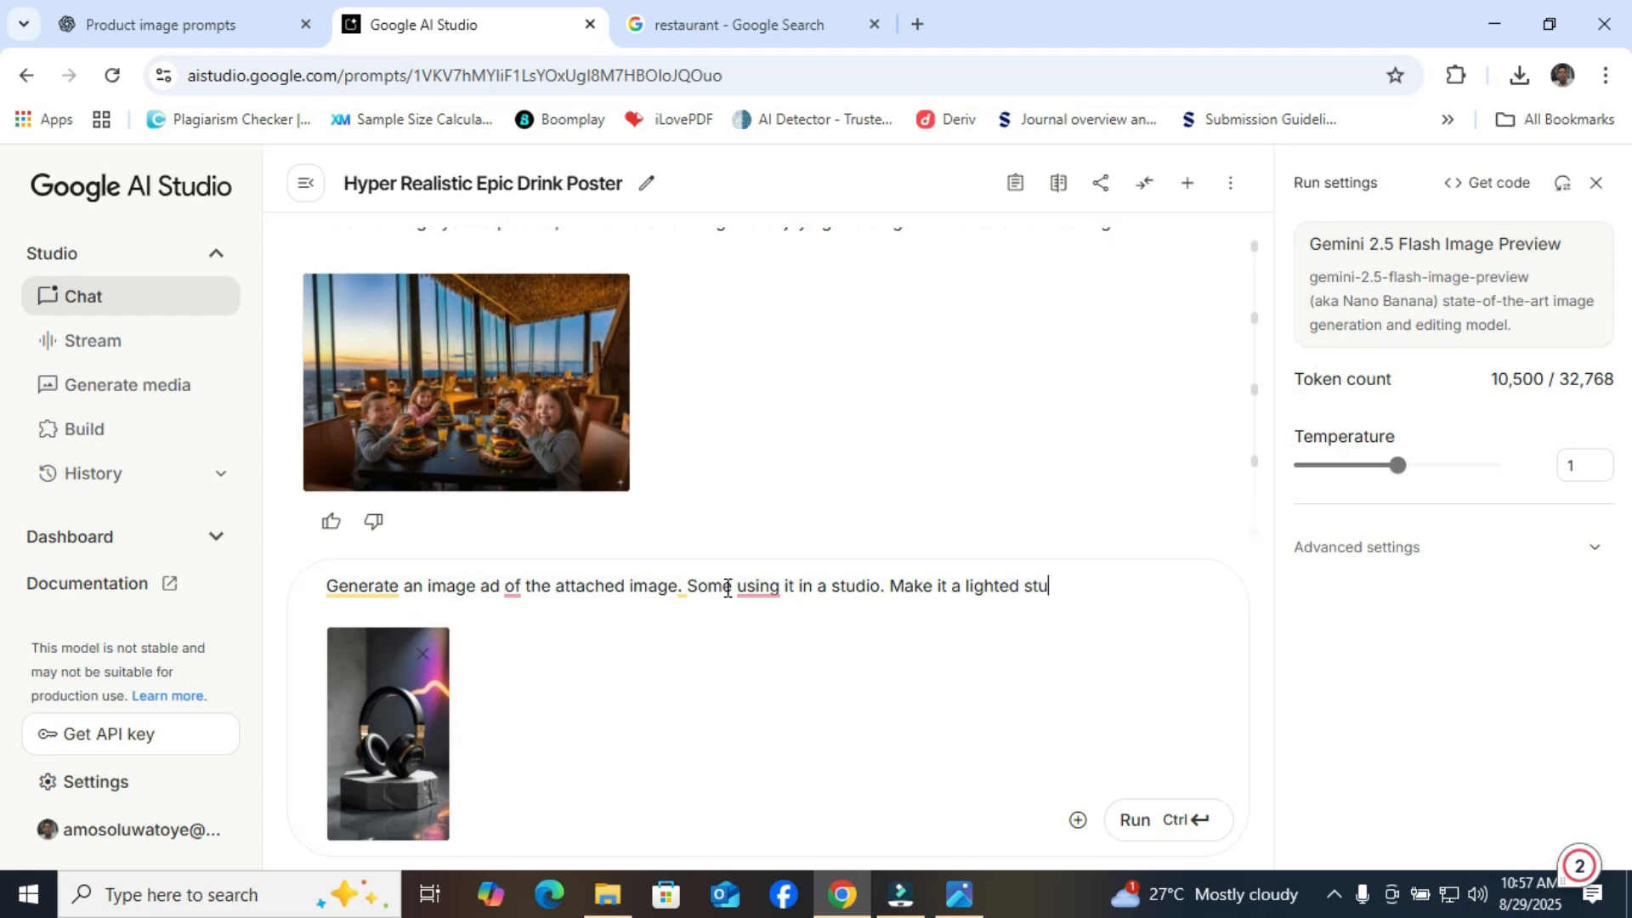
{"action": "type", "text": "dio w"}
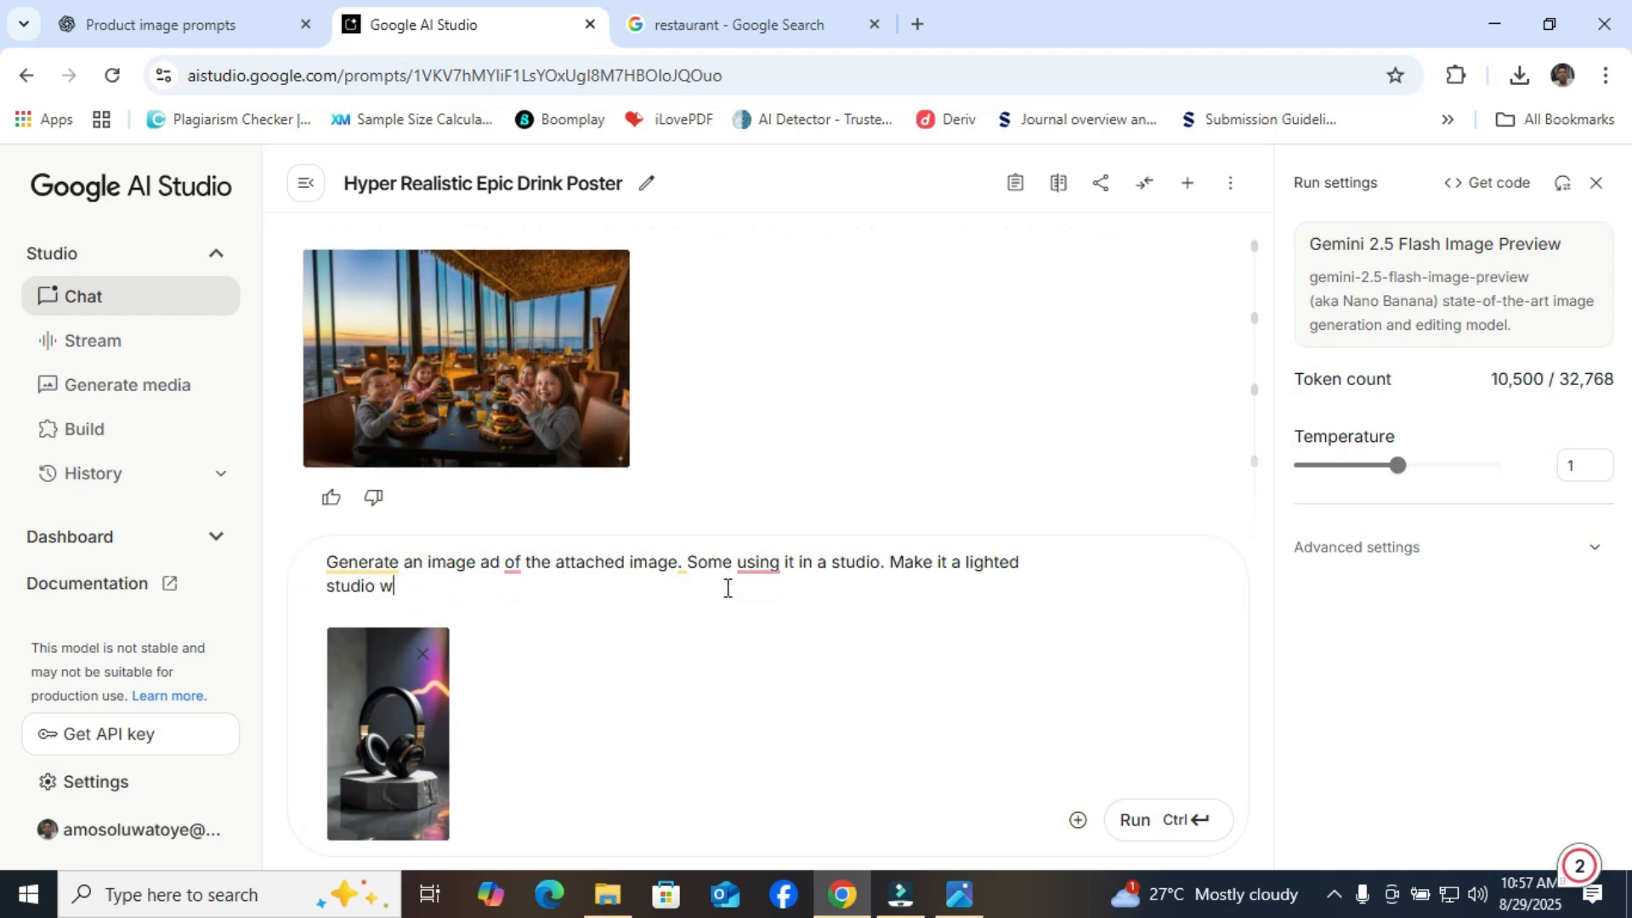
{"action": "type", "text": "ith several bac"}
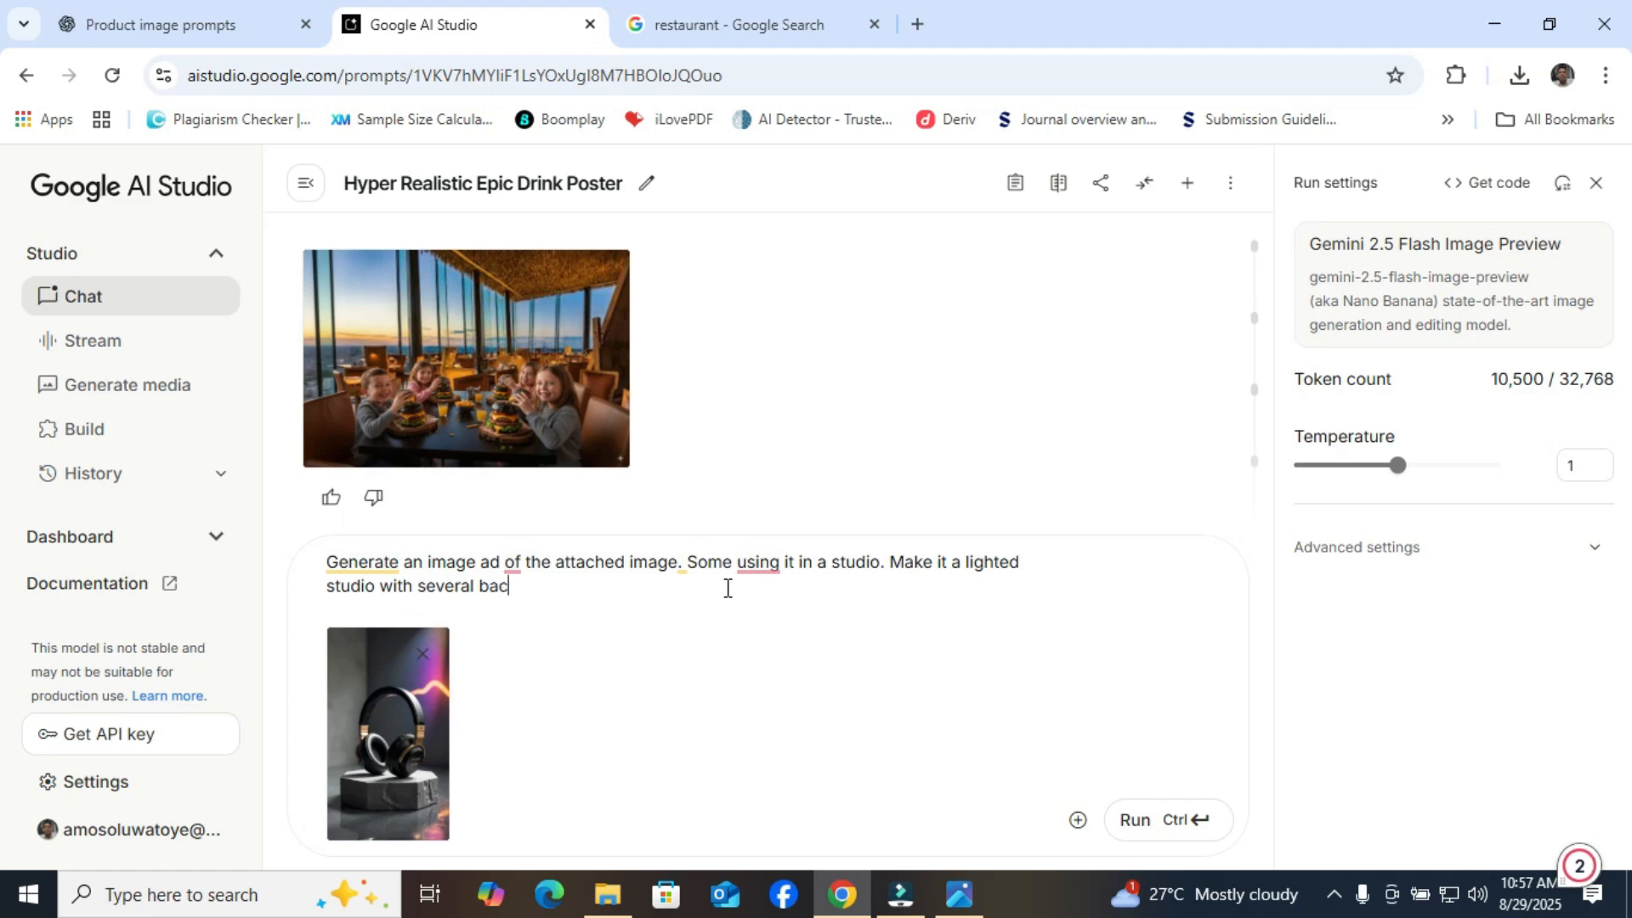
{"action": "type", "text": "kground lights."}
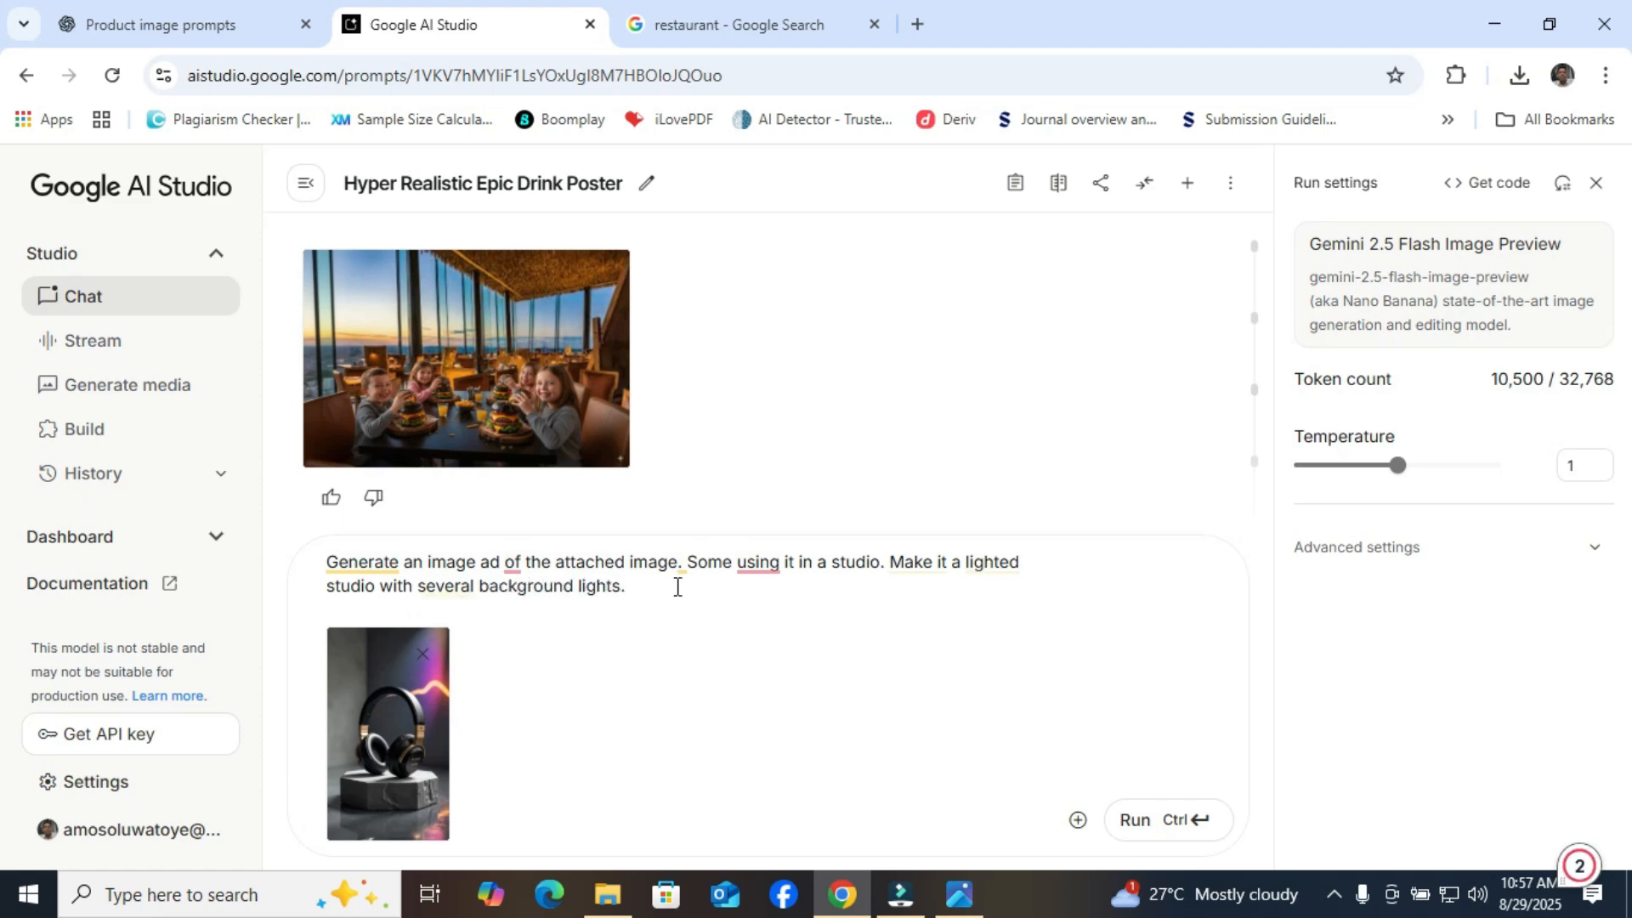
Step: Accept the grammar corrections "use" for "using" and "from" for "of" in the prompt, and run it
{"action": "mouse_move", "coordinate": [770, 565]}
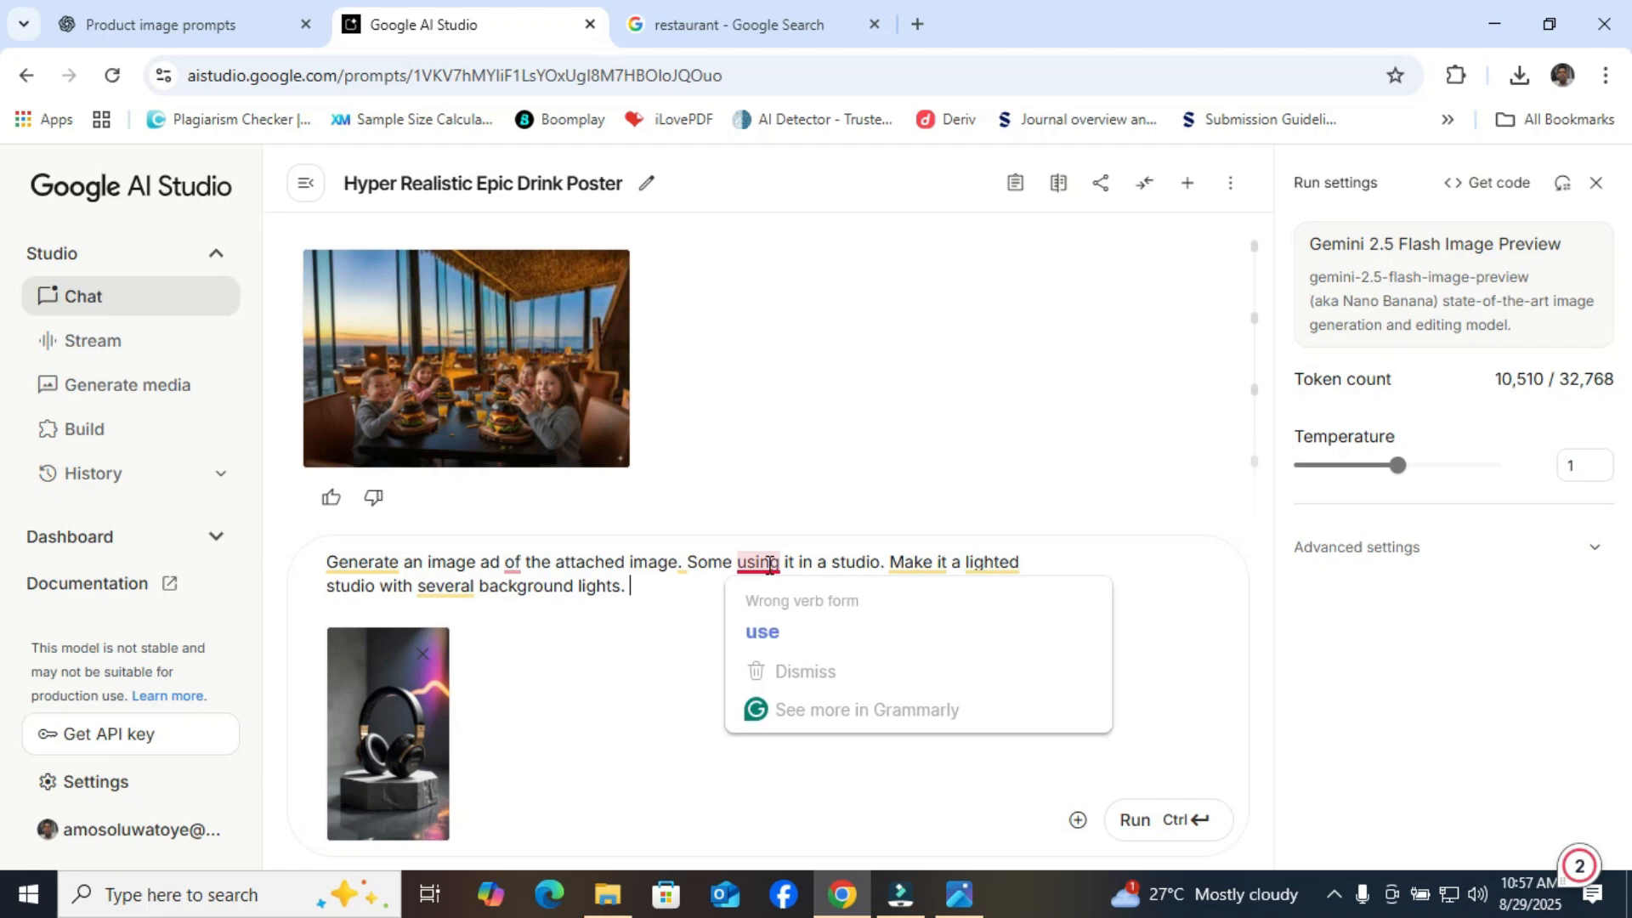
{"action": "left_click", "coordinate": [760, 629]}
{"action": "mouse_move", "coordinate": [516, 565]}
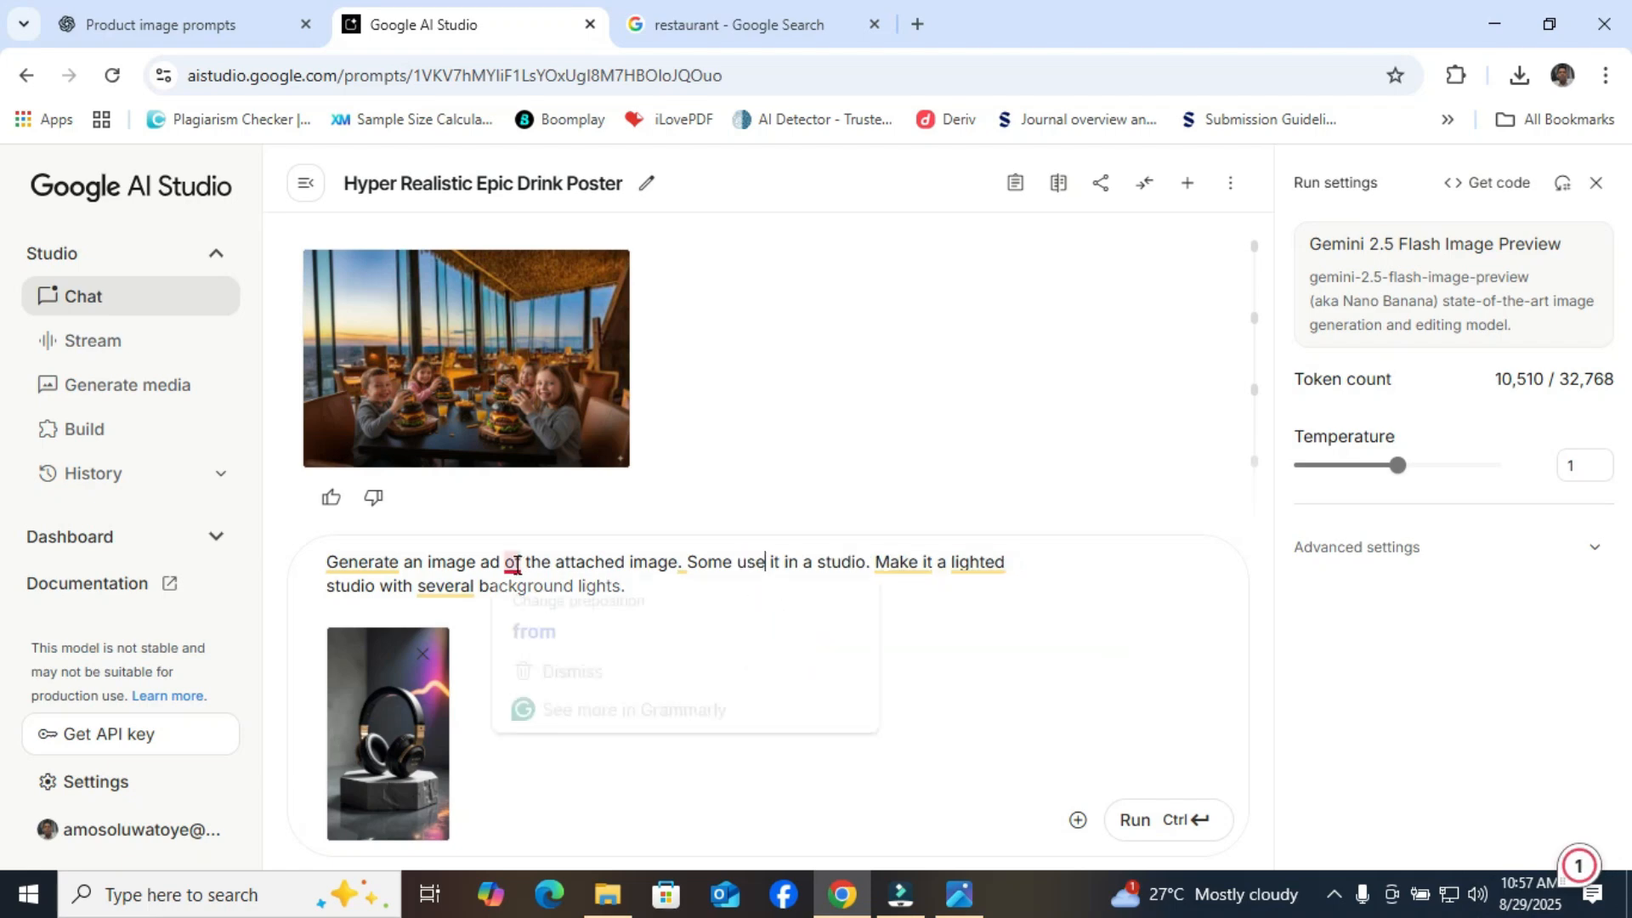
{"action": "left_click", "coordinate": [541, 626]}
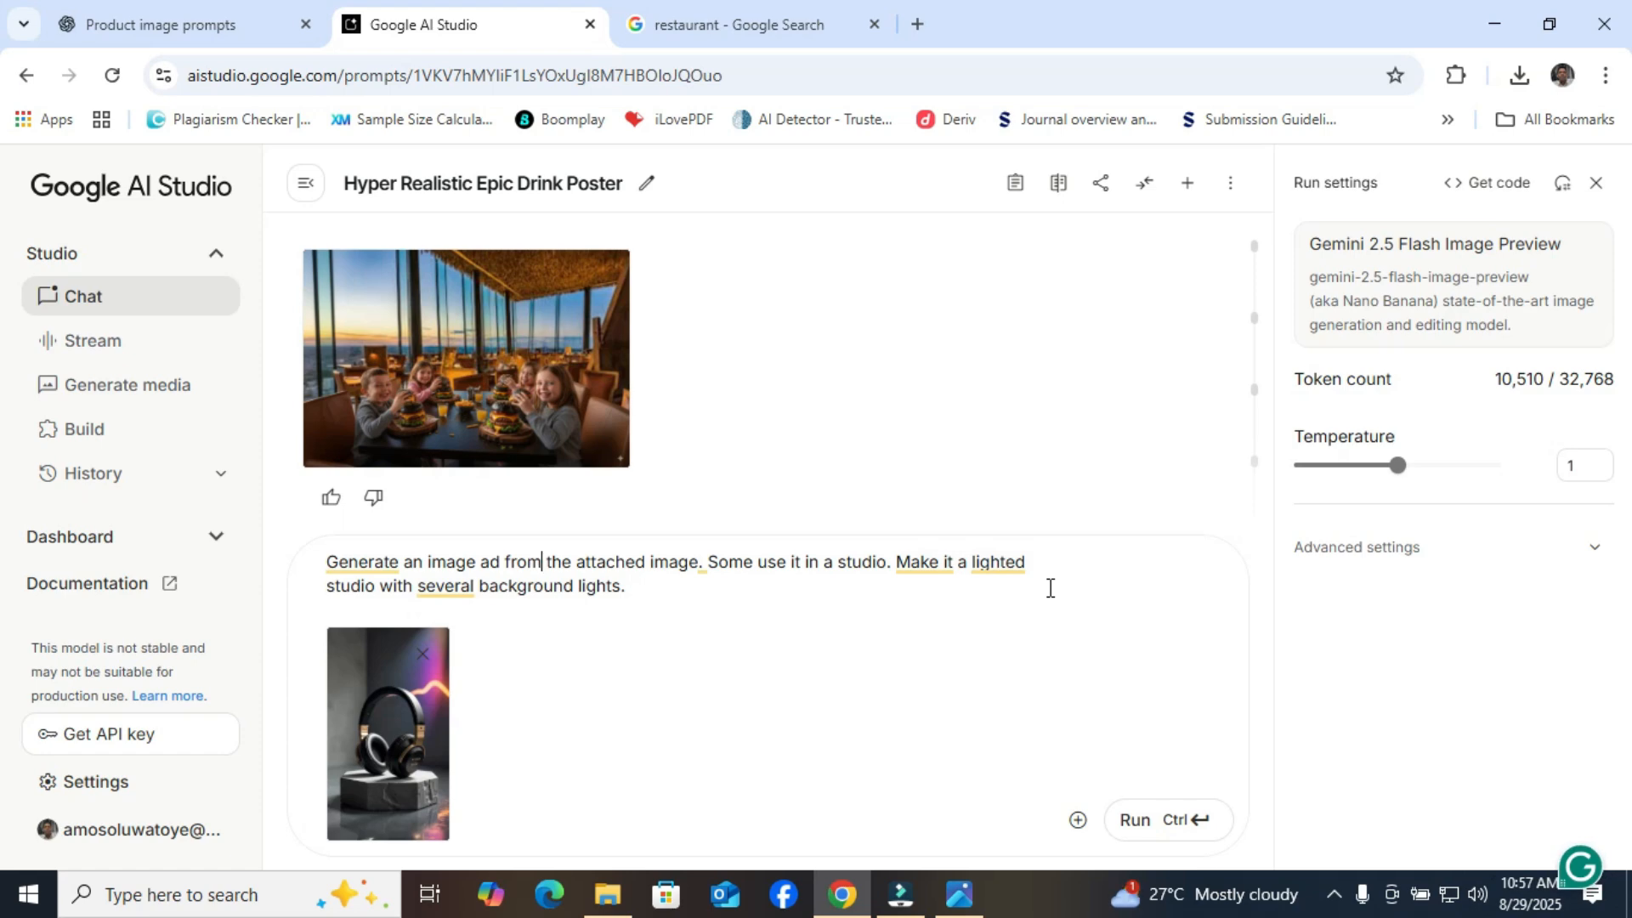
{"action": "left_click", "coordinate": [1137, 817]}
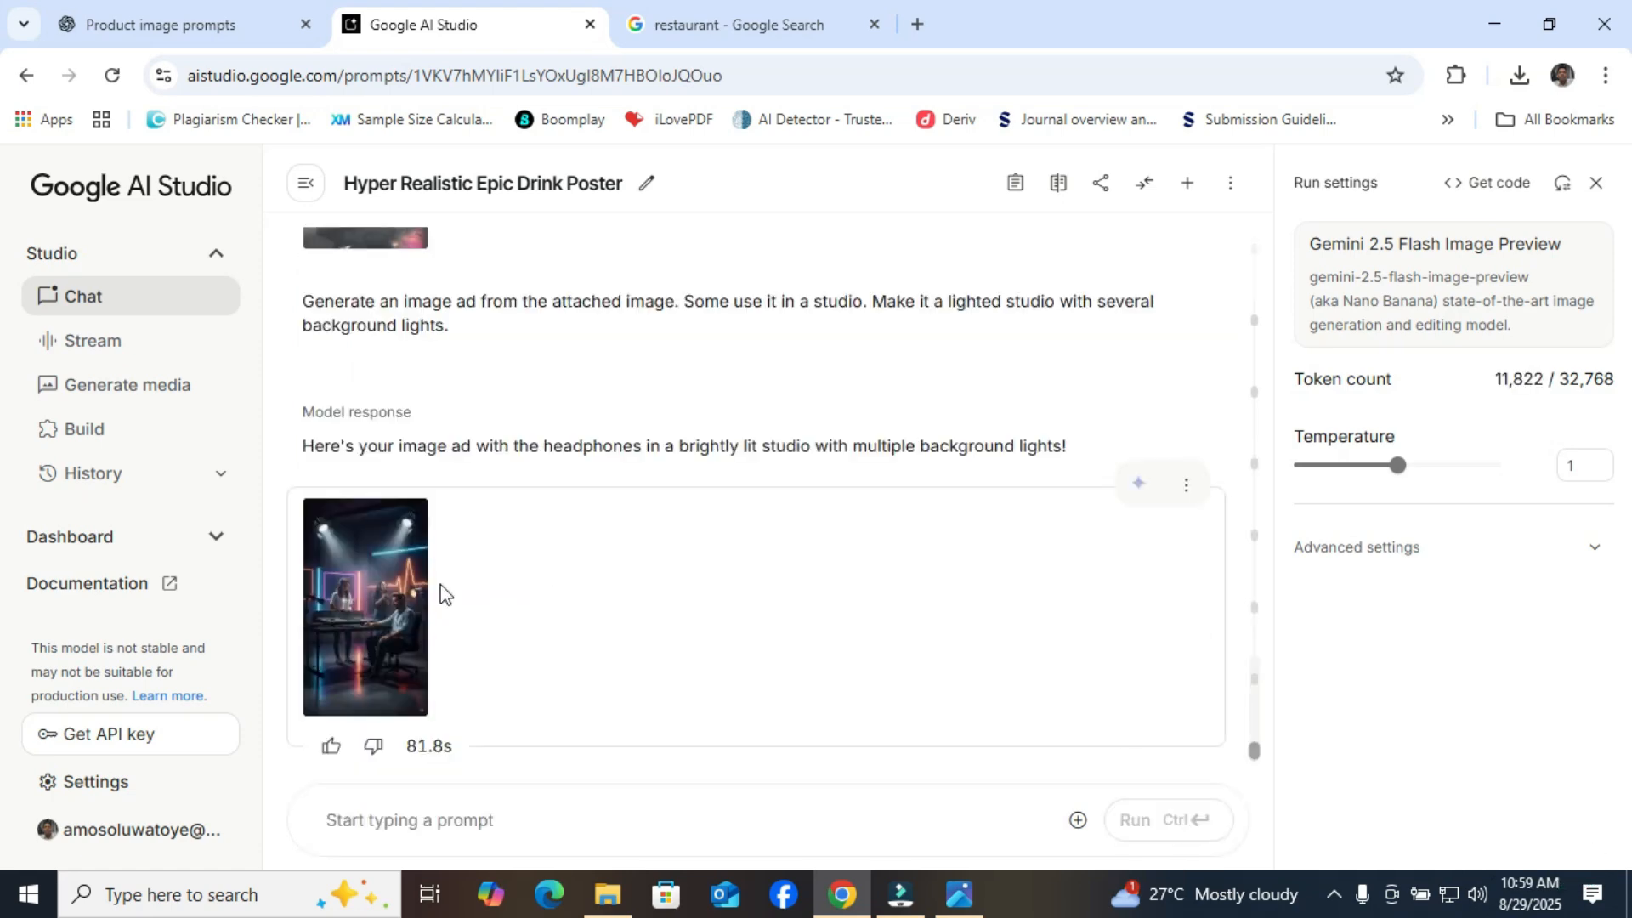
Step: Inspect the generated headphone studio ad at full size, download it and close the preview
{"action": "left_click", "coordinate": [355, 605]}
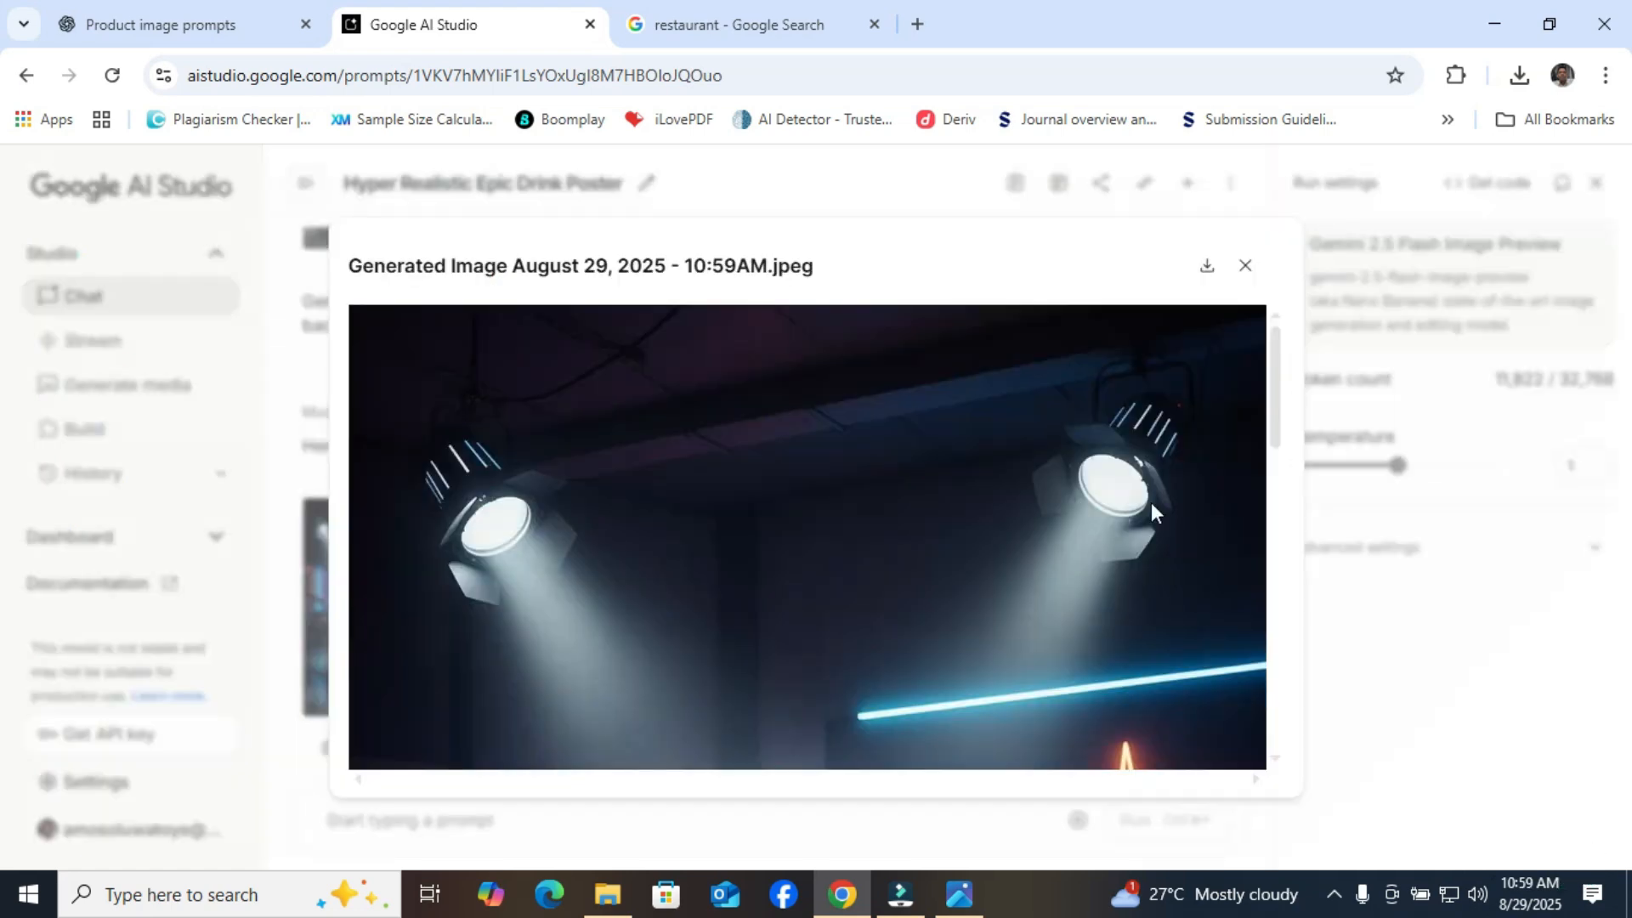
{"action": "left_click_drag", "start_coordinate": [1275, 427], "coordinate": [1289, 574]}
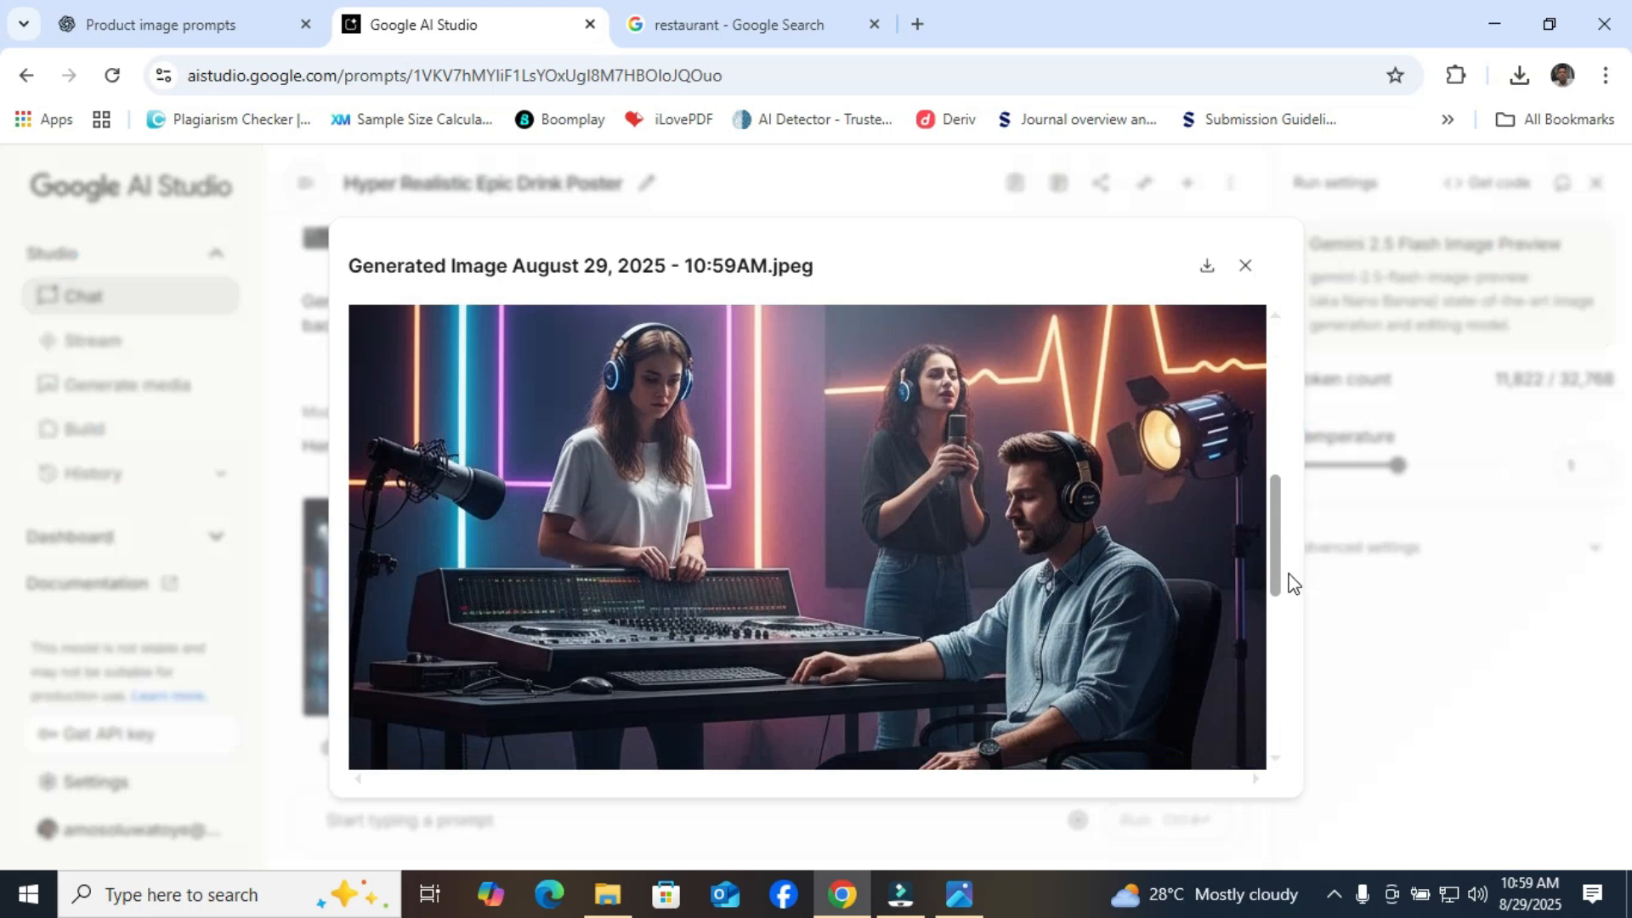
{"action": "left_click_drag", "start_coordinate": [1288, 574], "coordinate": [1289, 670]}
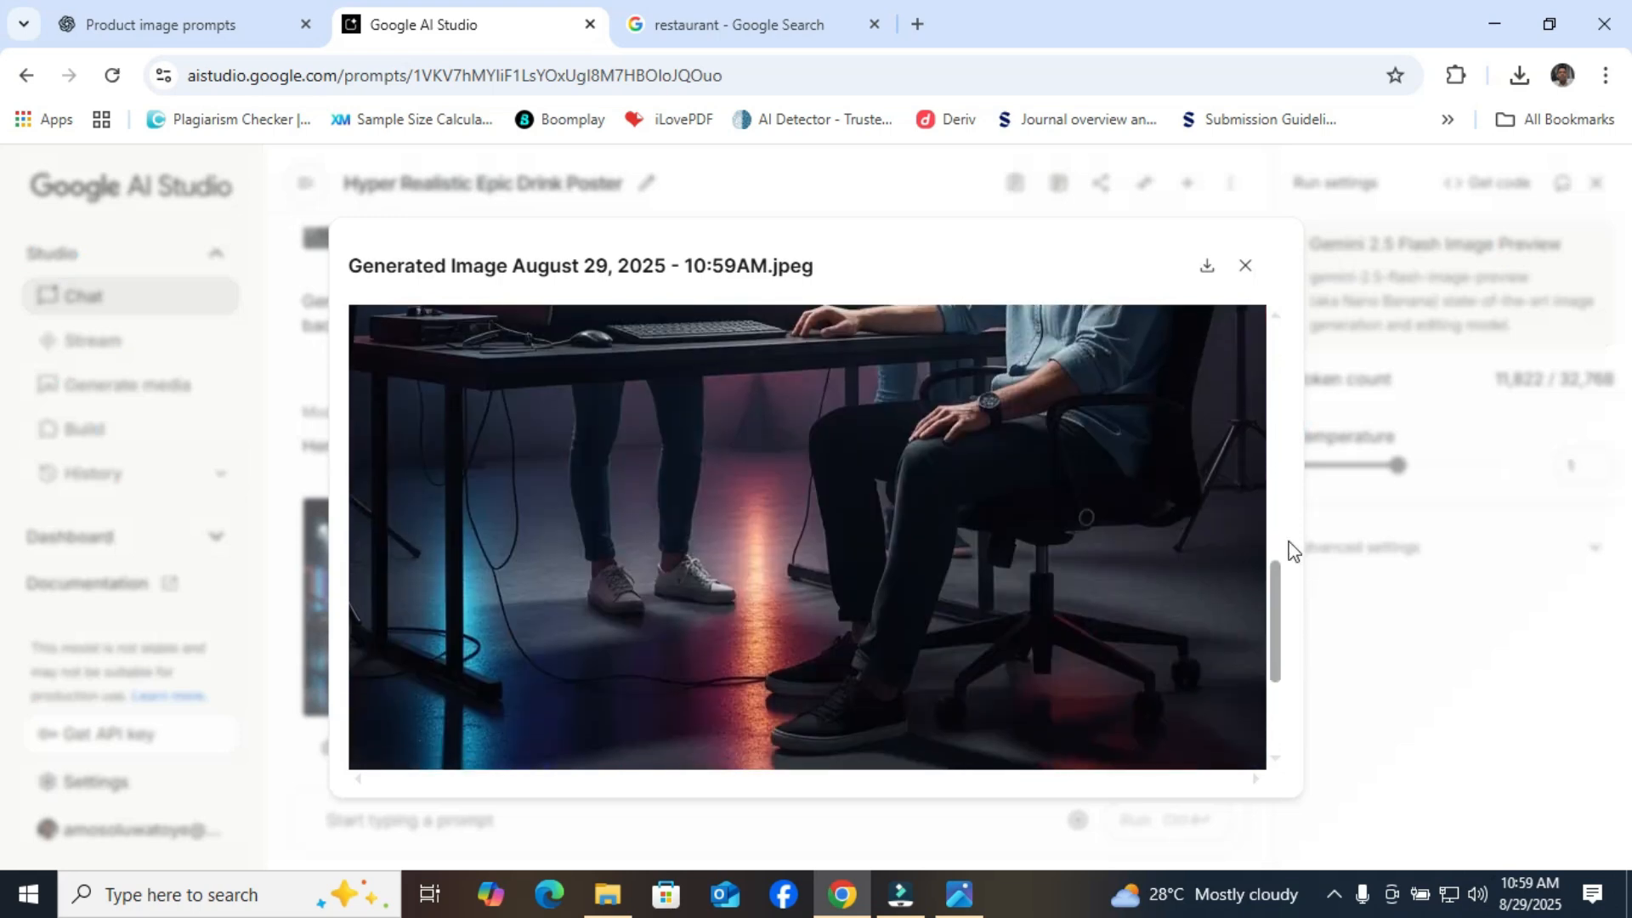
{"action": "left_click_drag", "start_coordinate": [1289, 543], "coordinate": [1279, 459]}
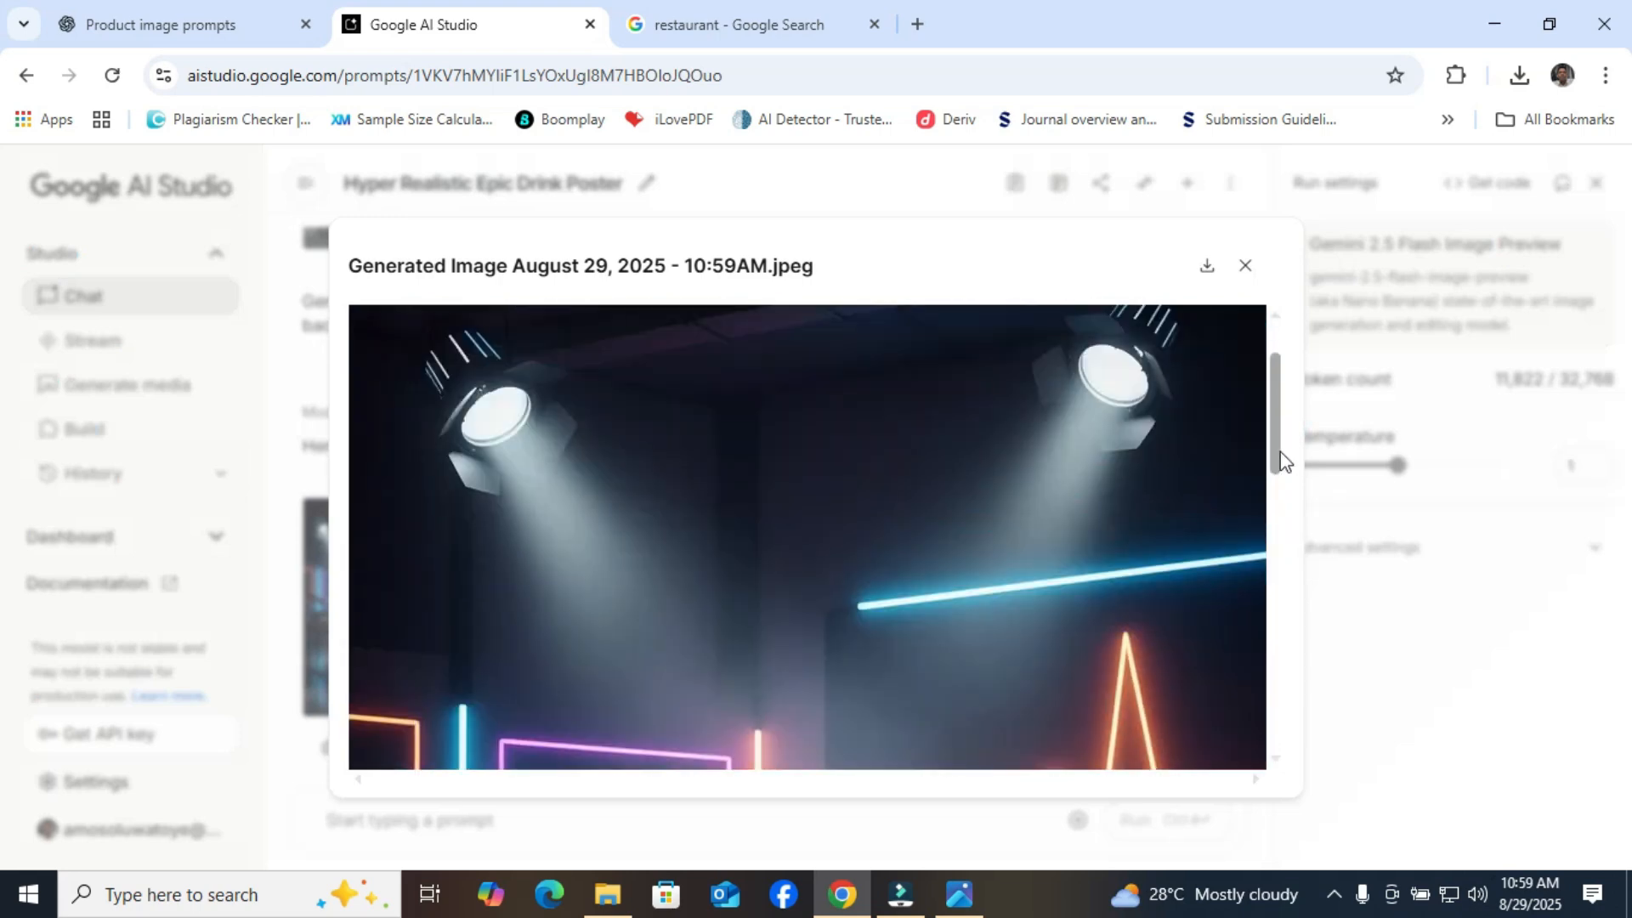
{"action": "left_click", "coordinate": [1211, 271]}
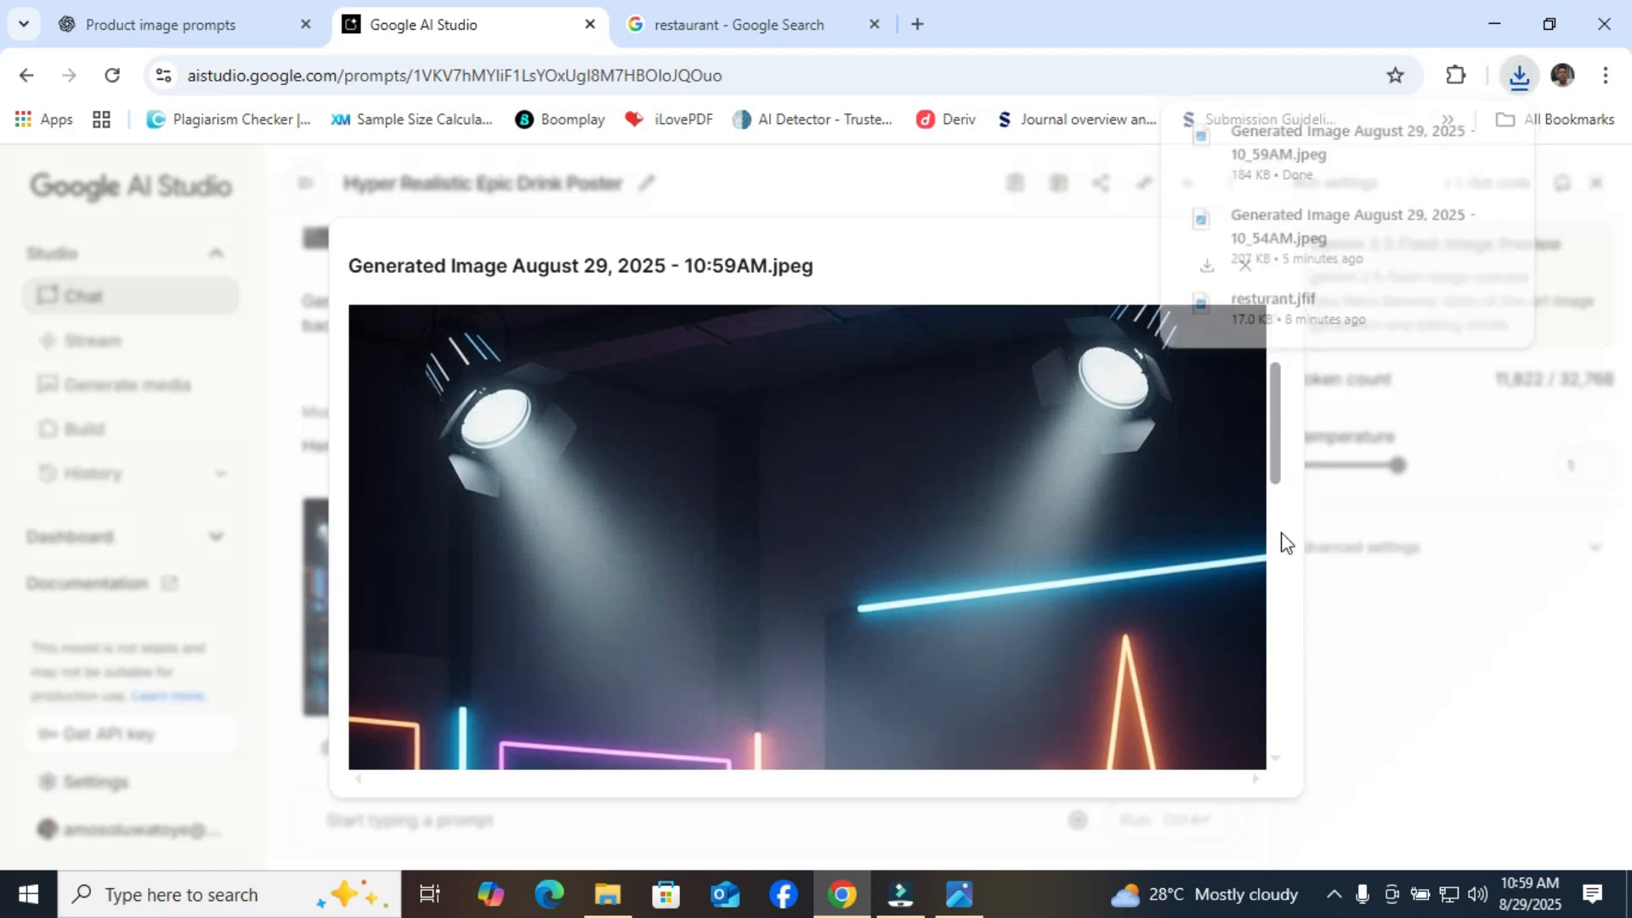
{"action": "left_click_drag", "start_coordinate": [1275, 426], "coordinate": [1282, 632]}
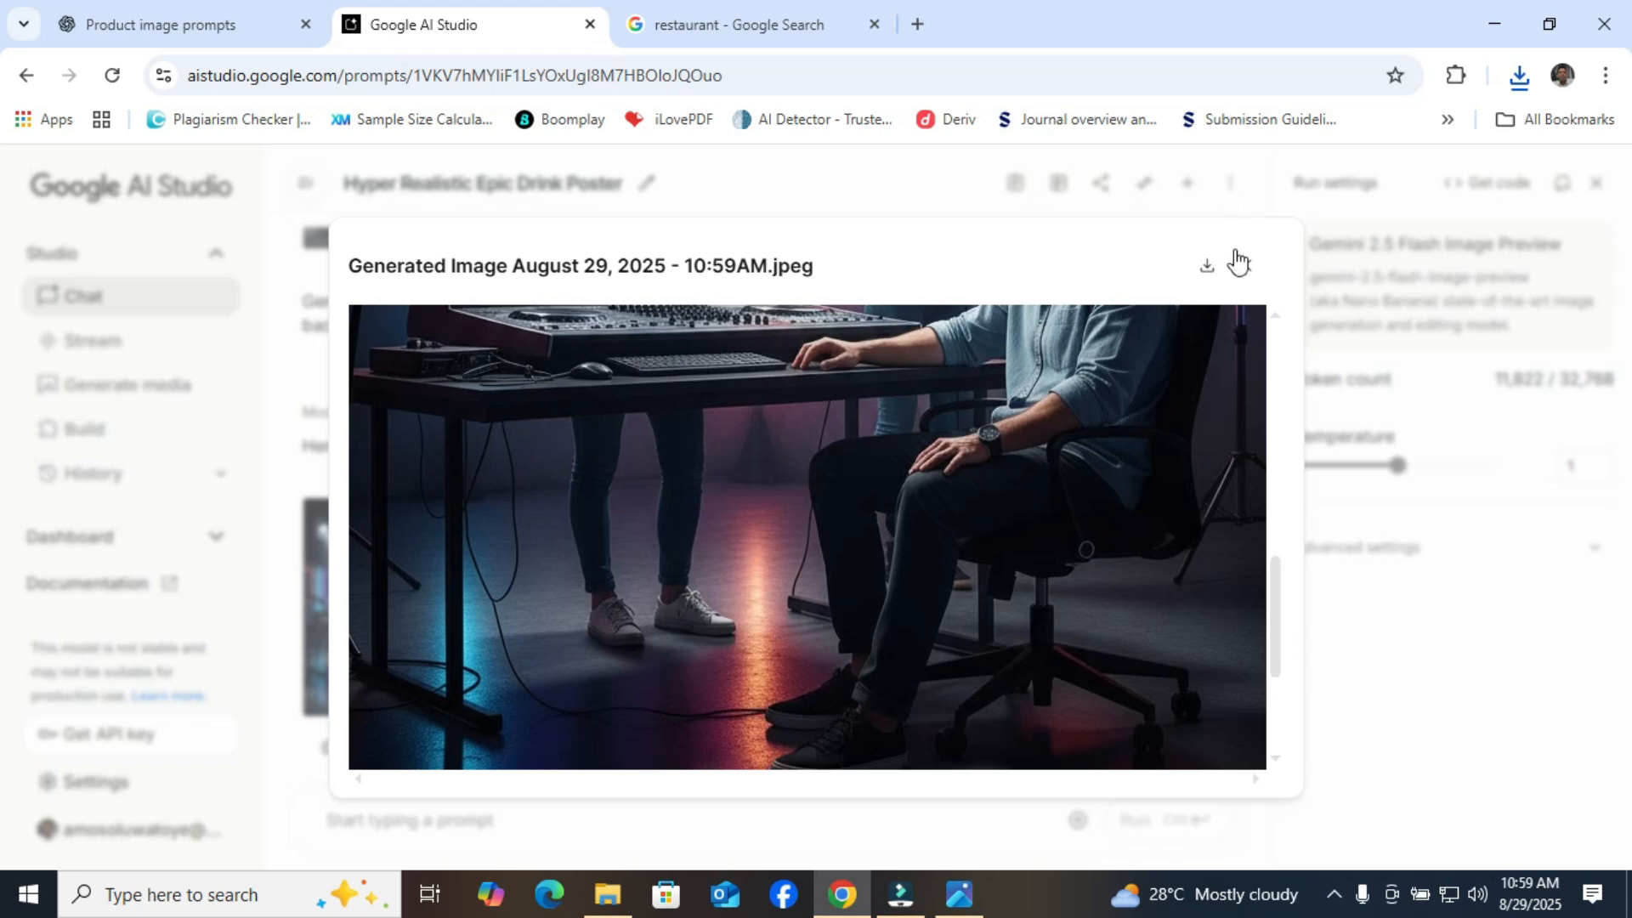
{"action": "left_click", "coordinate": [1244, 271]}
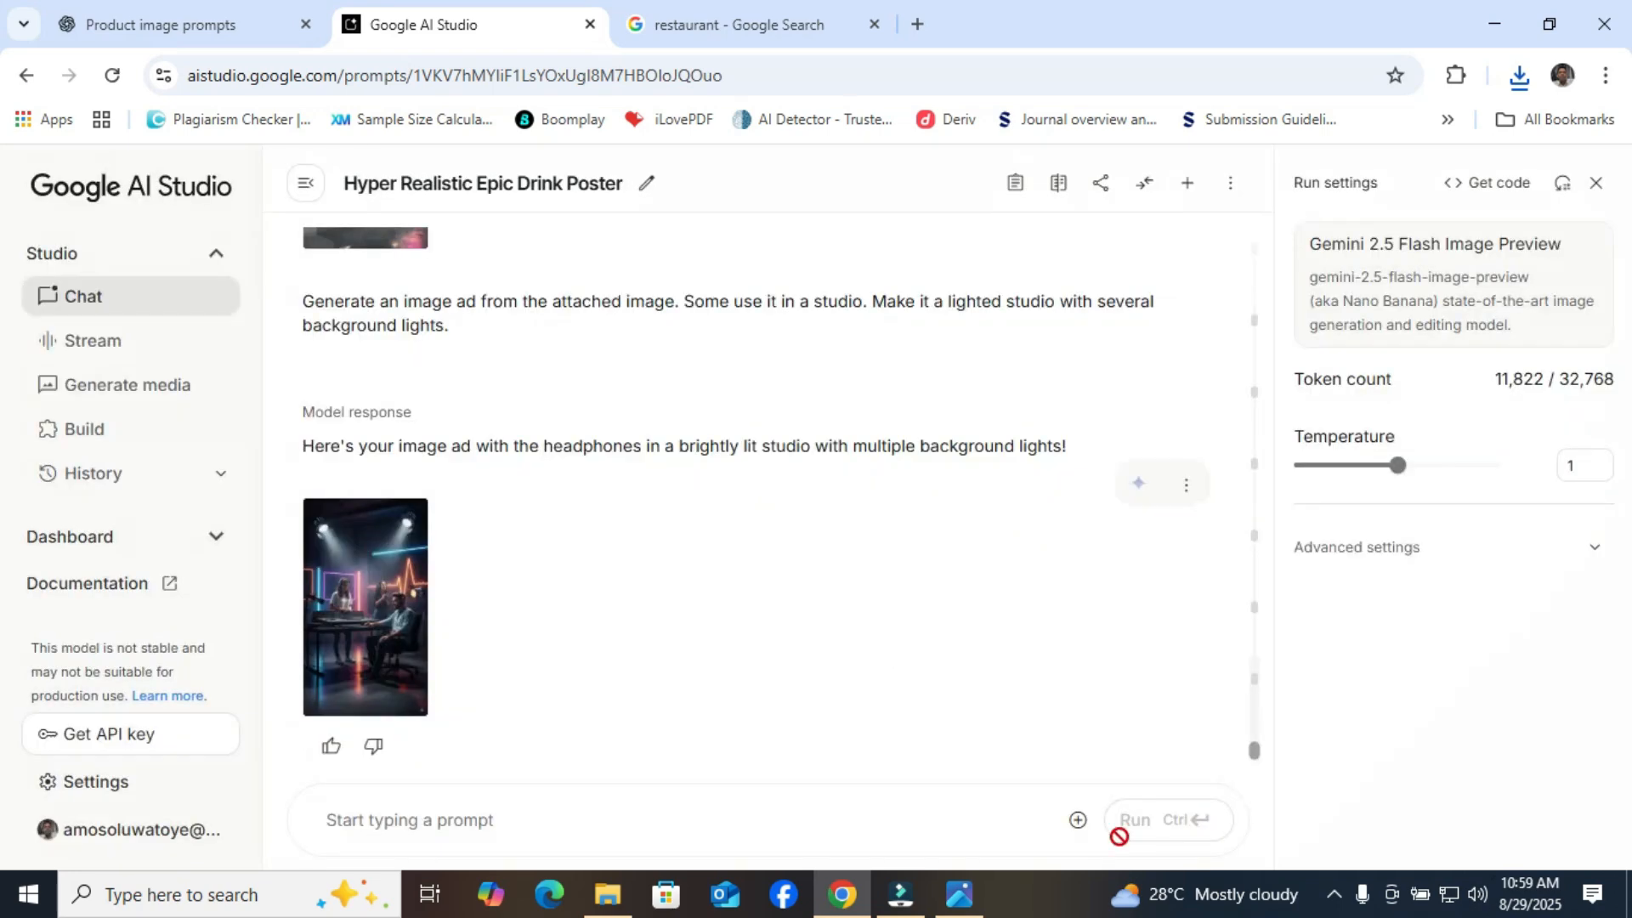
{"action": "left_click", "coordinate": [1078, 821]}
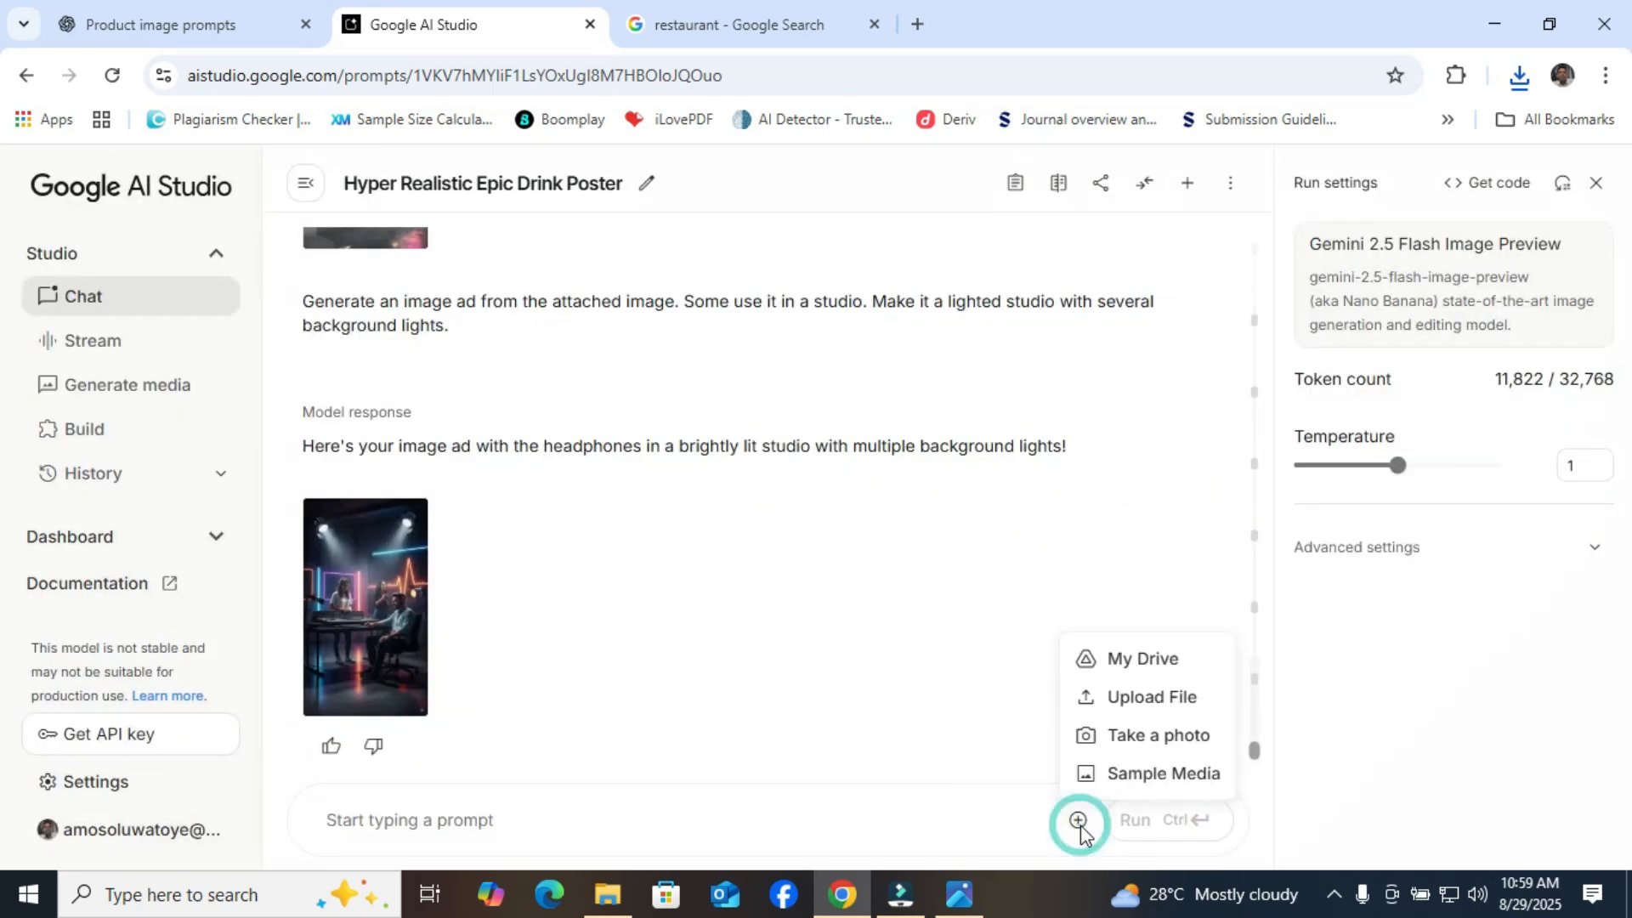
{"action": "left_click", "coordinate": [1152, 698]}
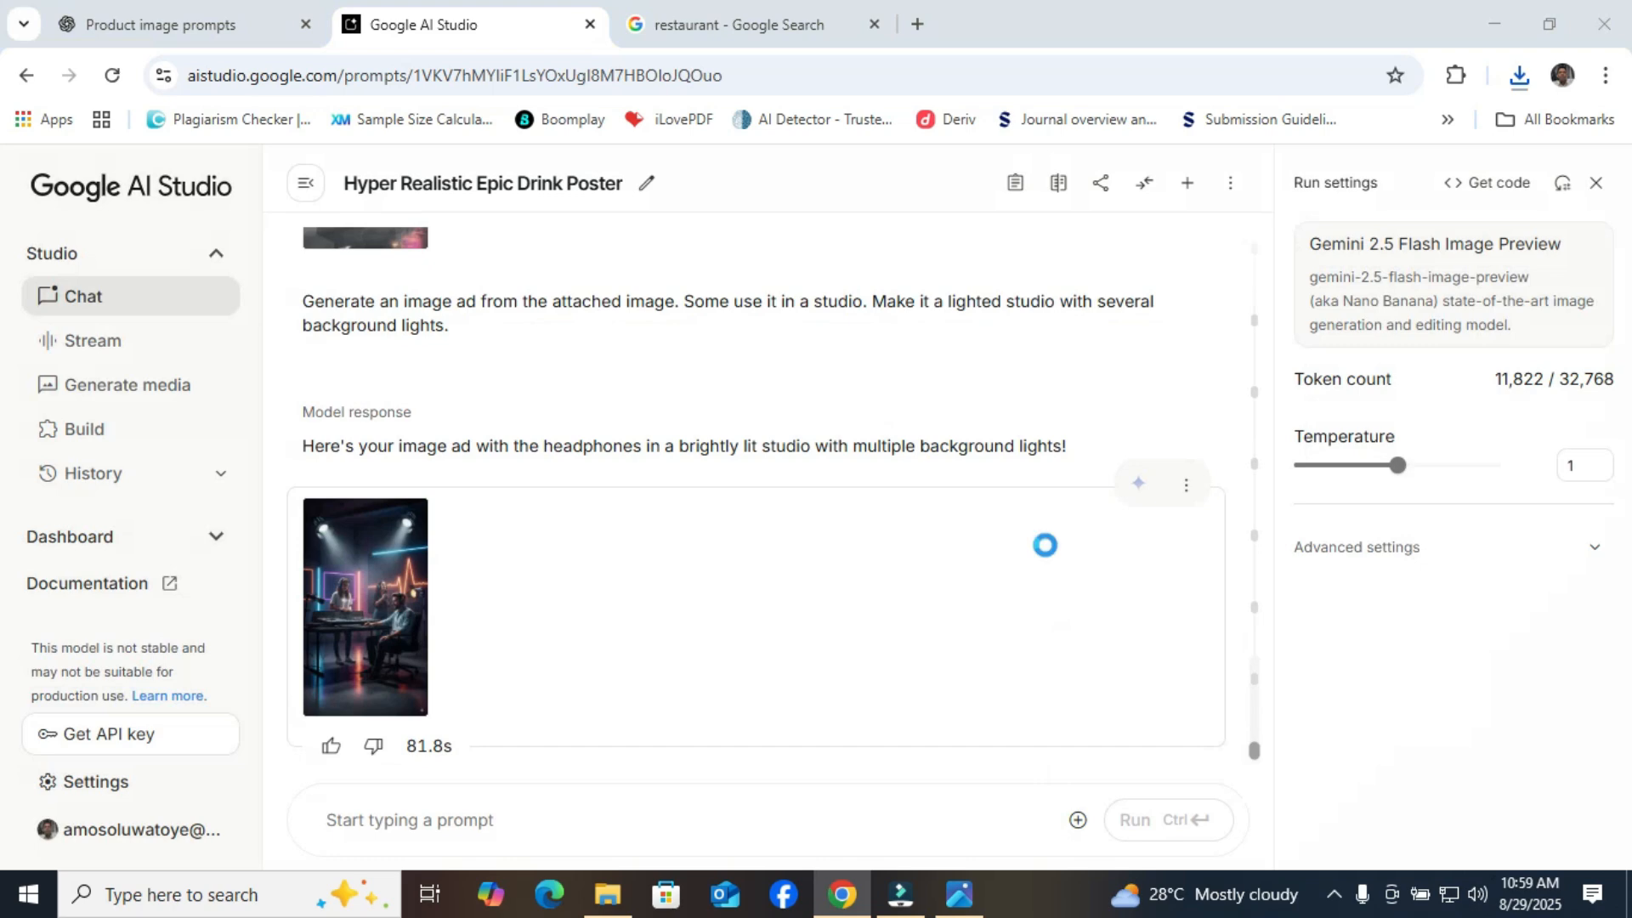
{"action": "left_click_drag", "start_coordinate": [784, 165], "coordinate": [780, 232]}
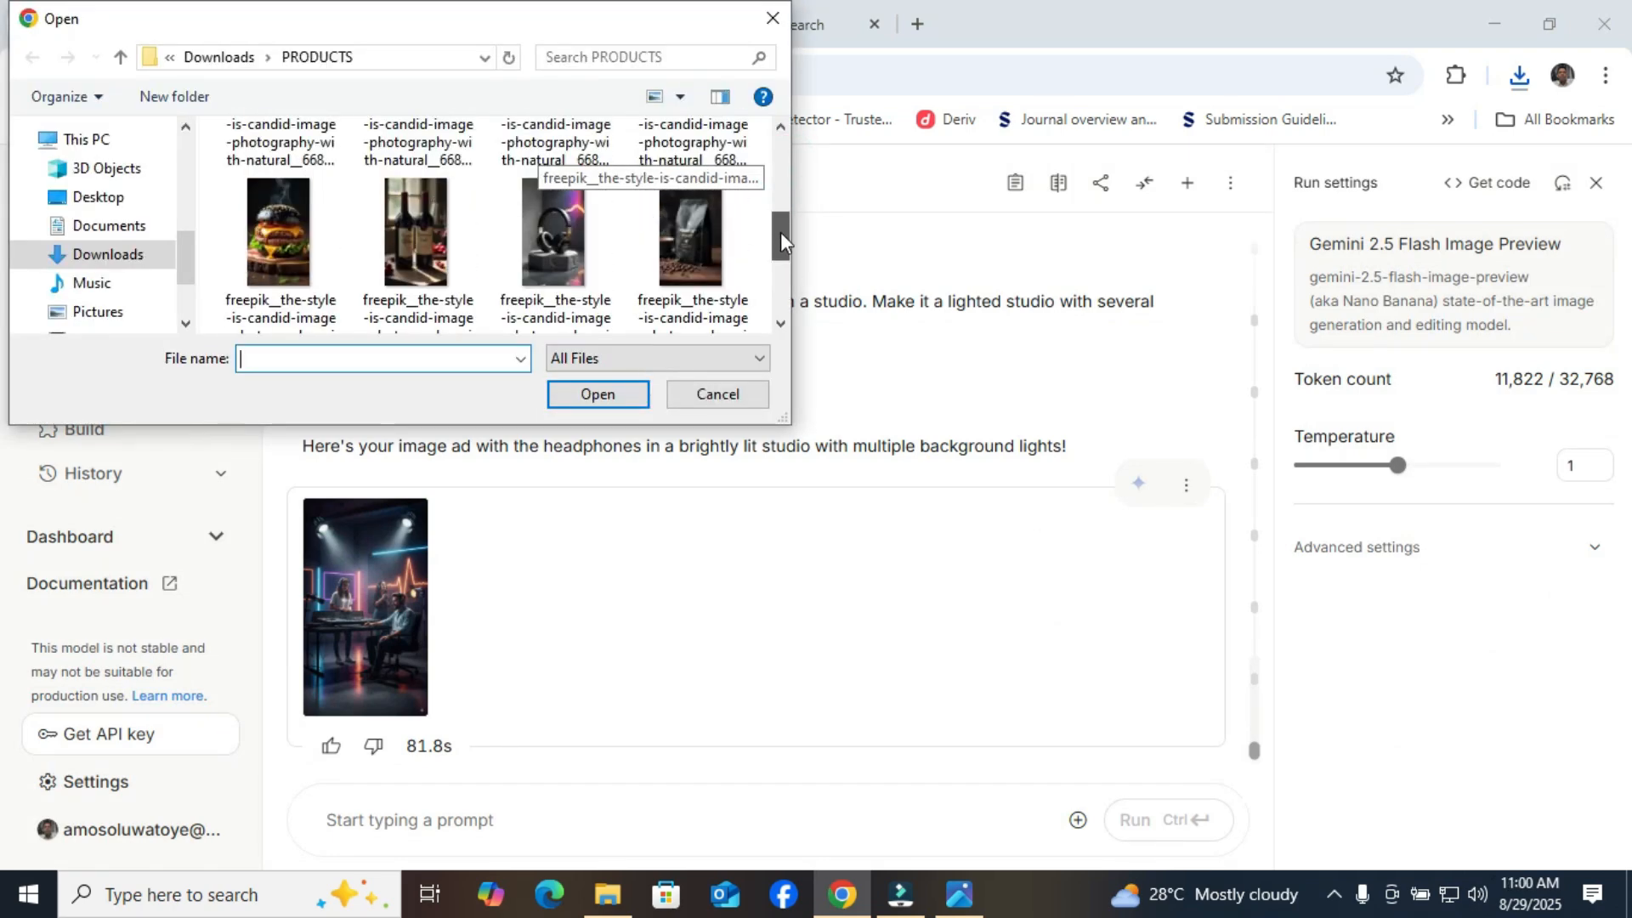
{"action": "left_click", "coordinate": [1100, 393]}
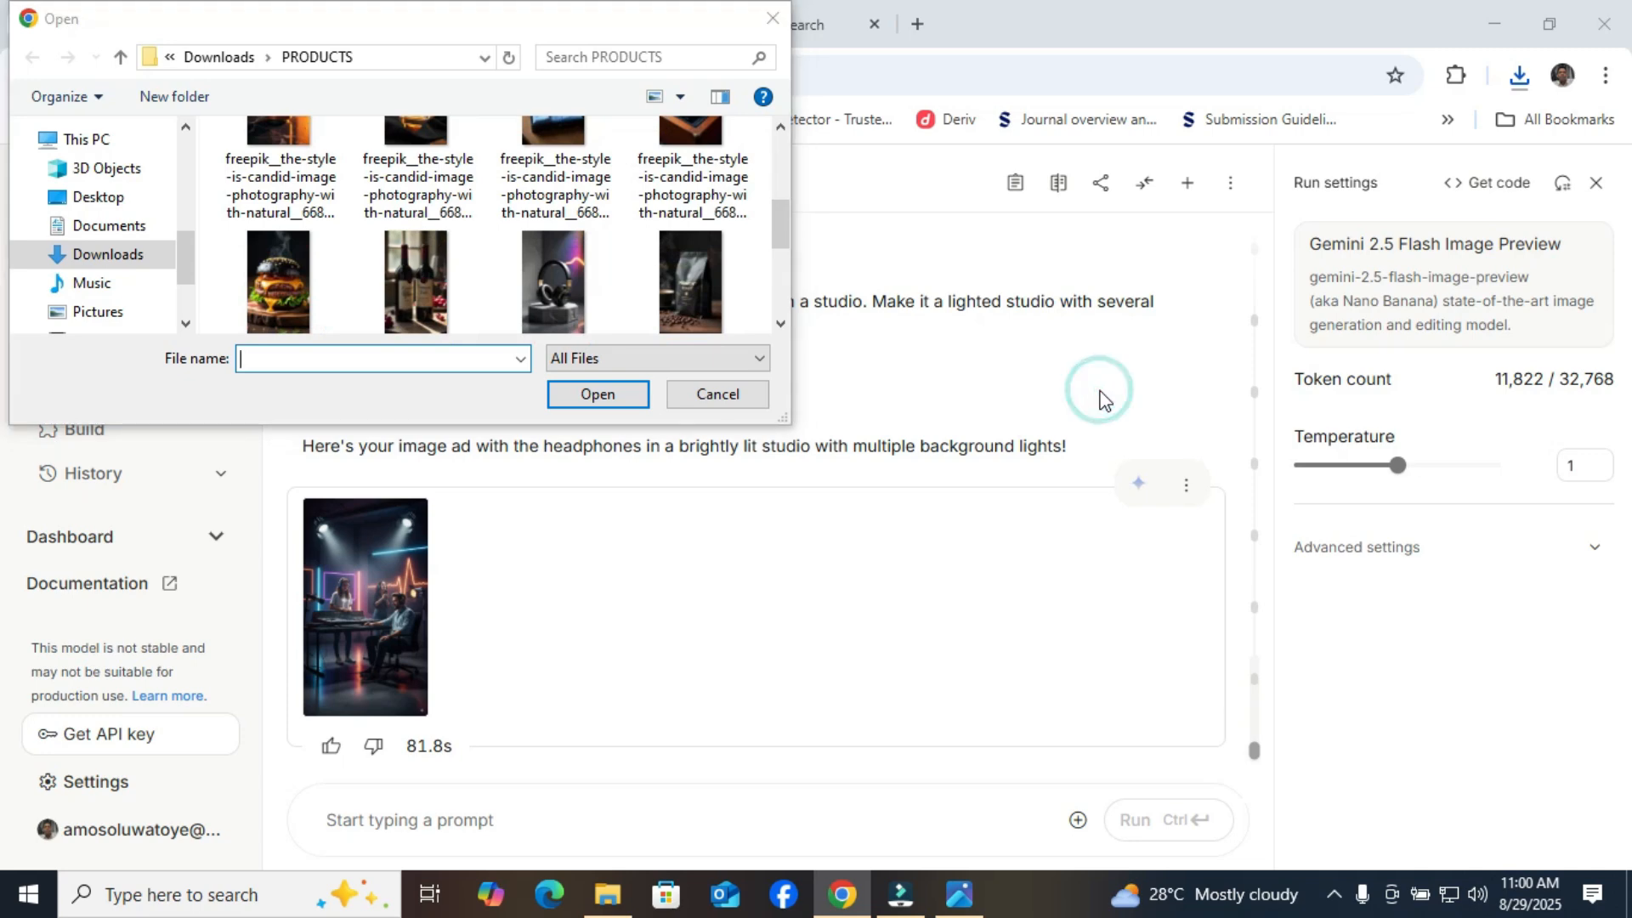
{"action": "left_click", "coordinate": [772, 21]}
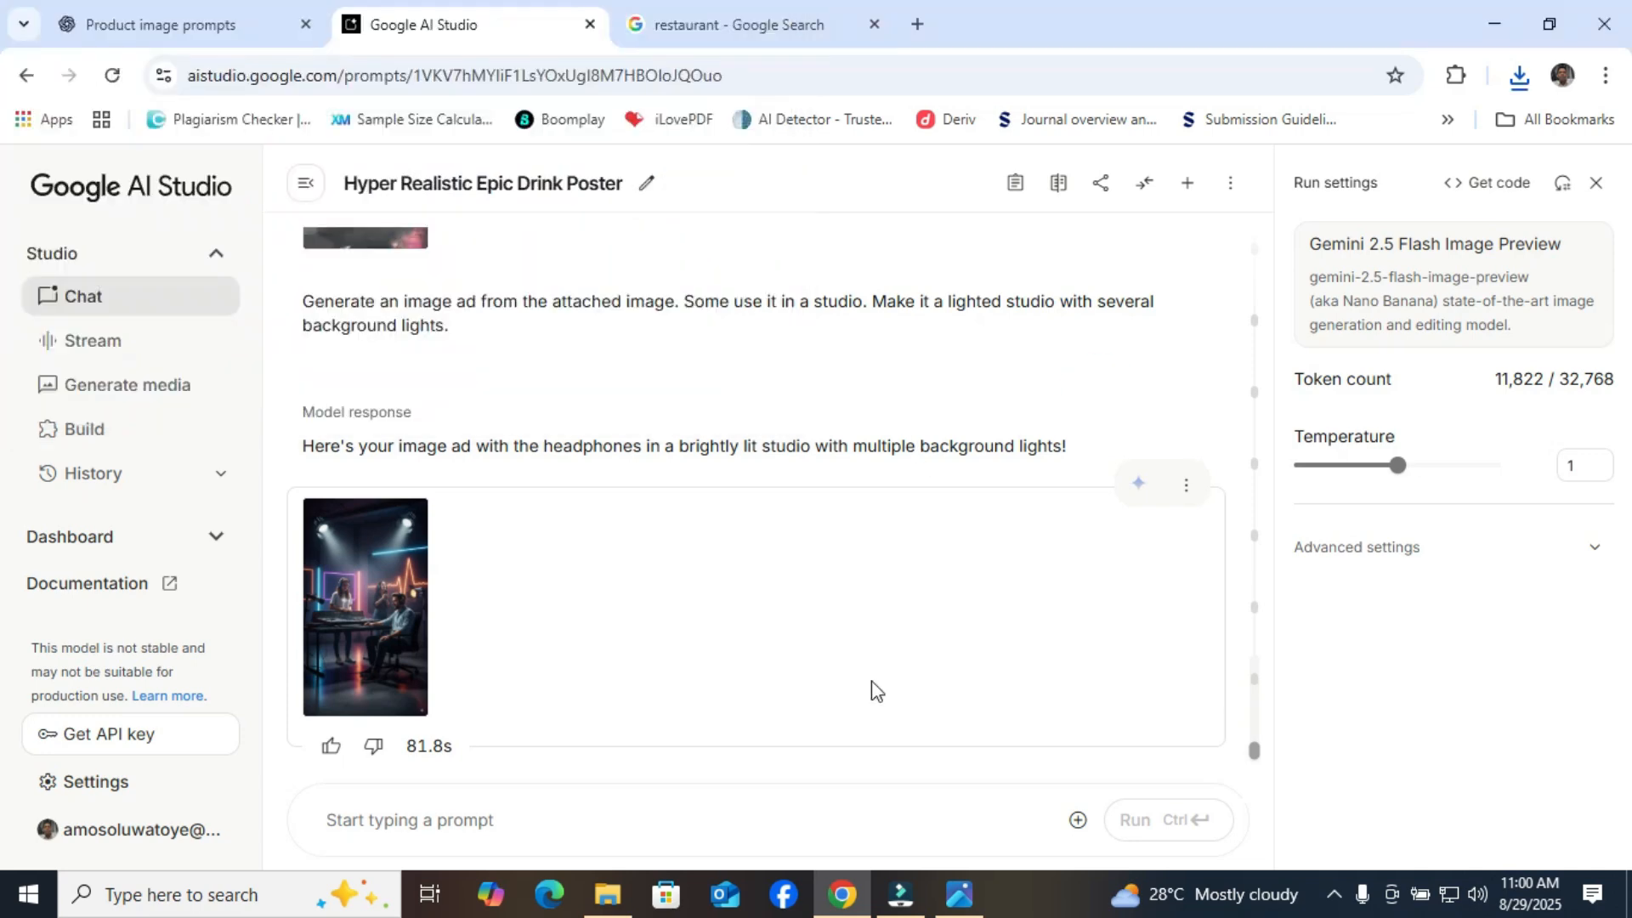
Step: Switch to the Photos app showing the Solar Fizz can picture
{"action": "left_click", "coordinate": [954, 906]}
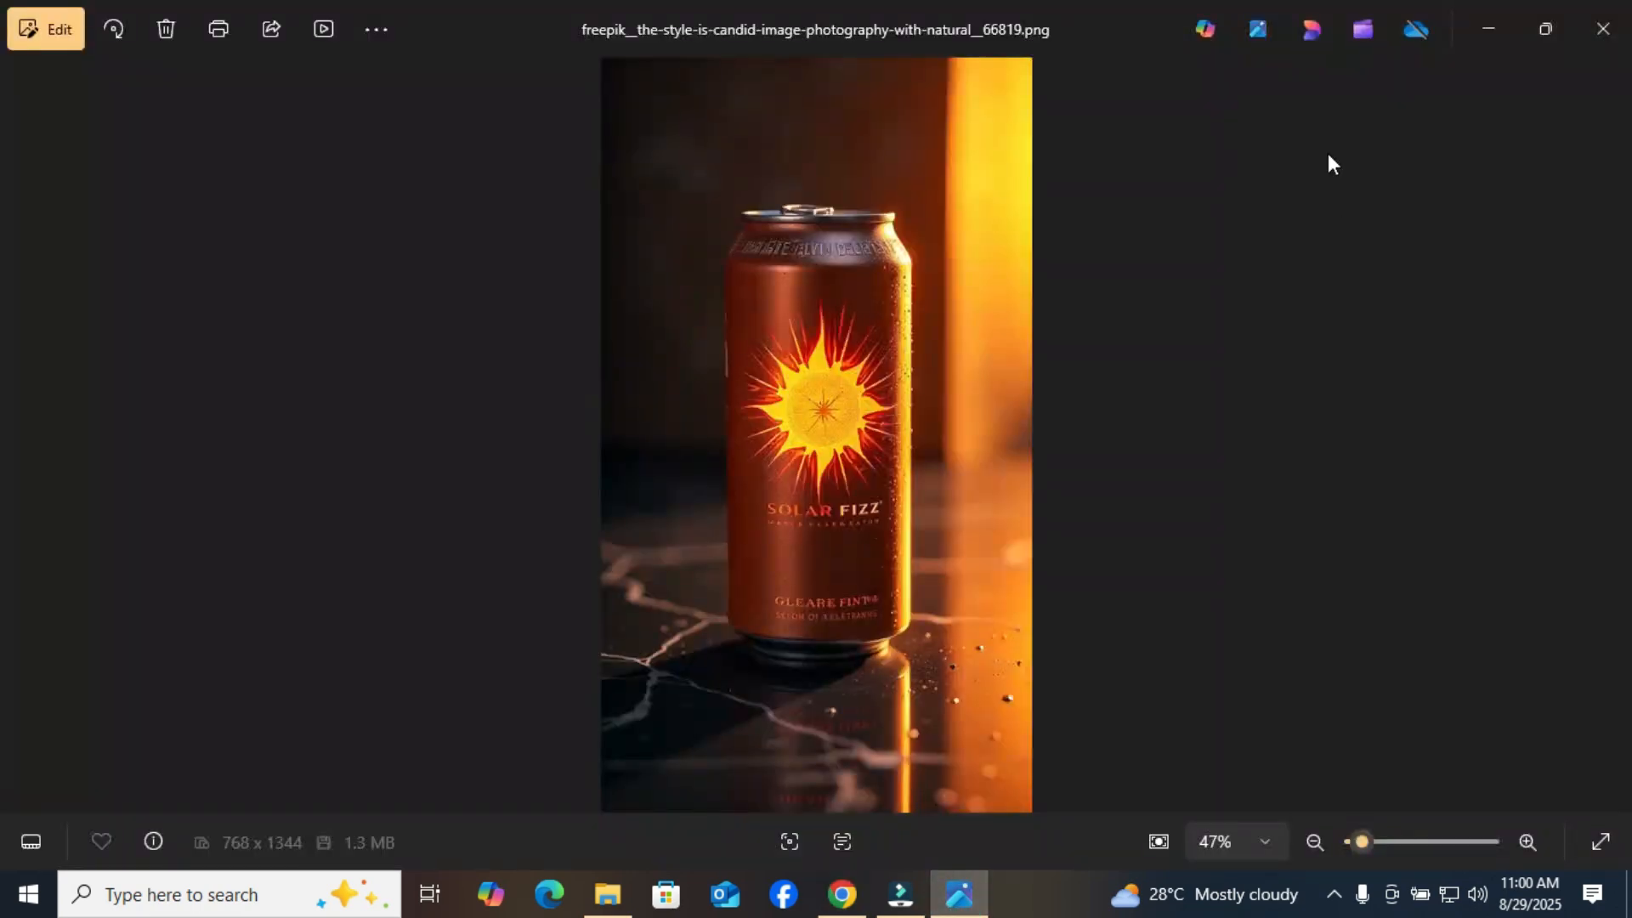